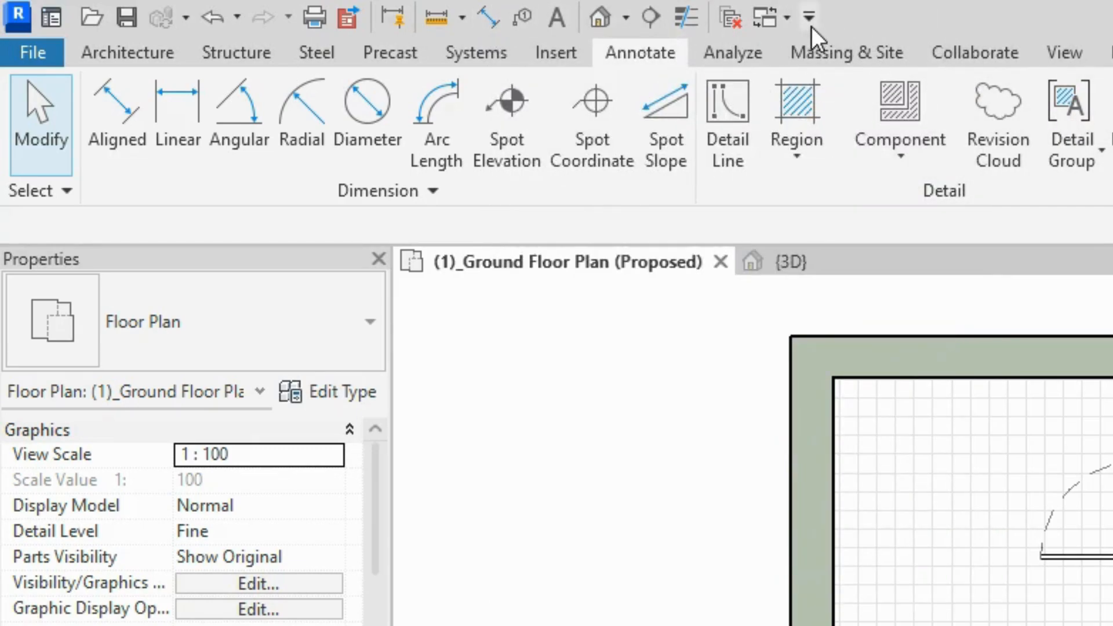
# Launch the Aligned Dimension tool from the Quick Access Toolbar on the ground floor plan.
pyautogui.click(810, 21)
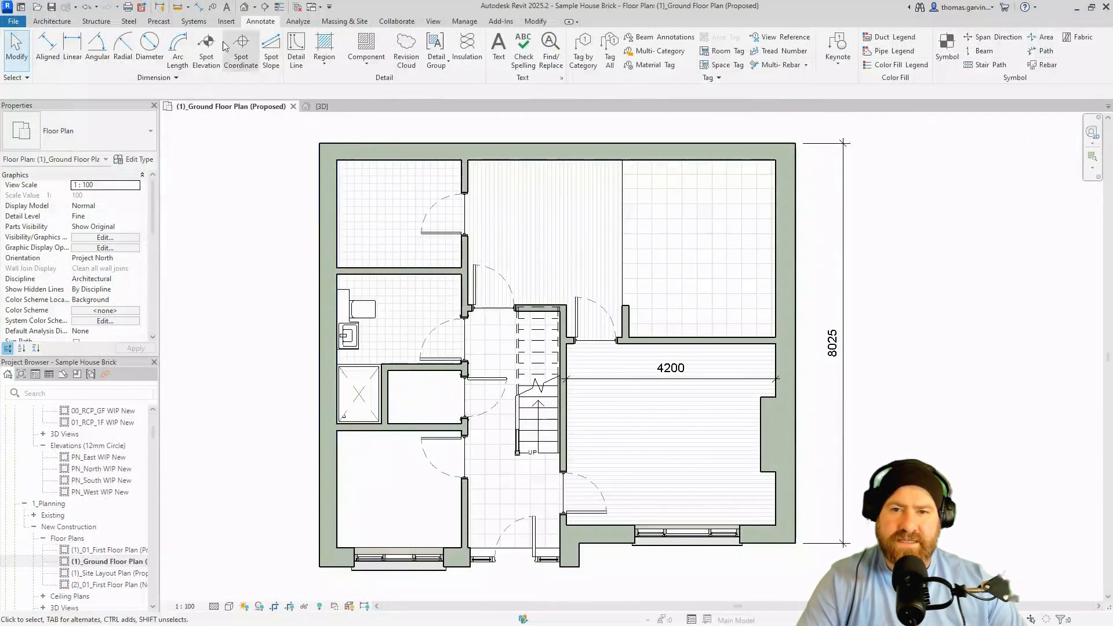
pyautogui.click(200, 10)
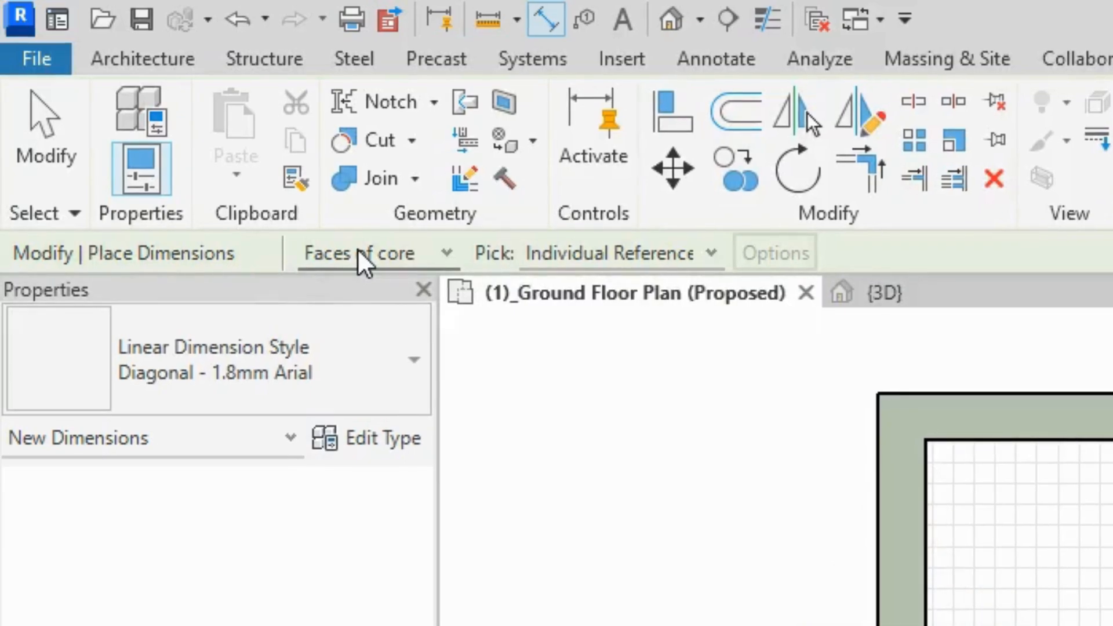
# Switch references to Wall faces and place a 9540 dimension between the left and right exterior walls.
pyautogui.click(357, 252)
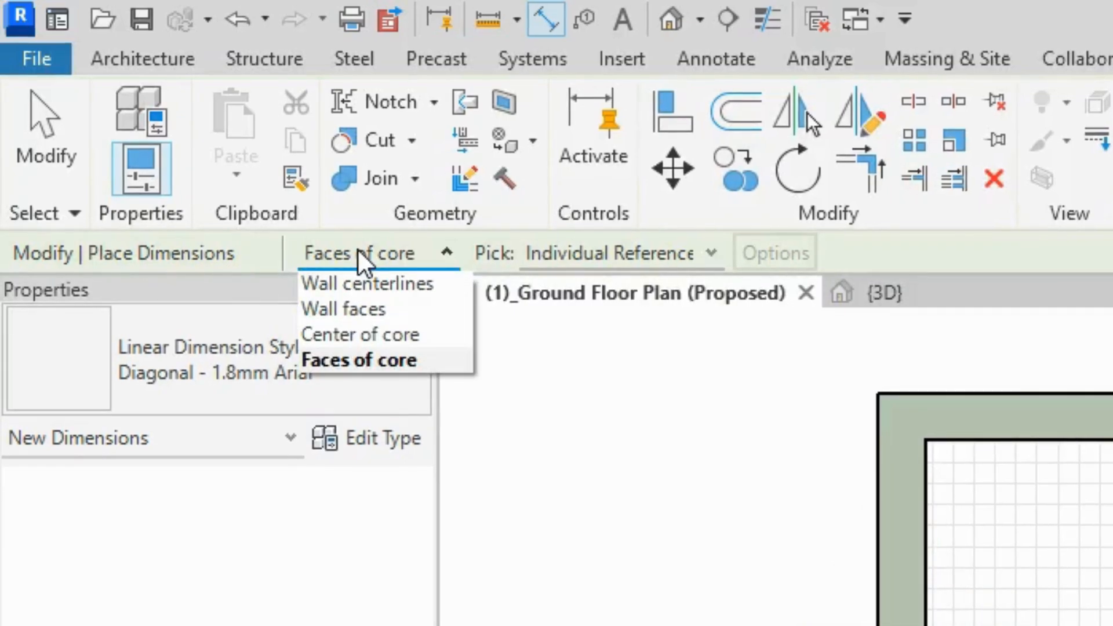
pyautogui.click(401, 361)
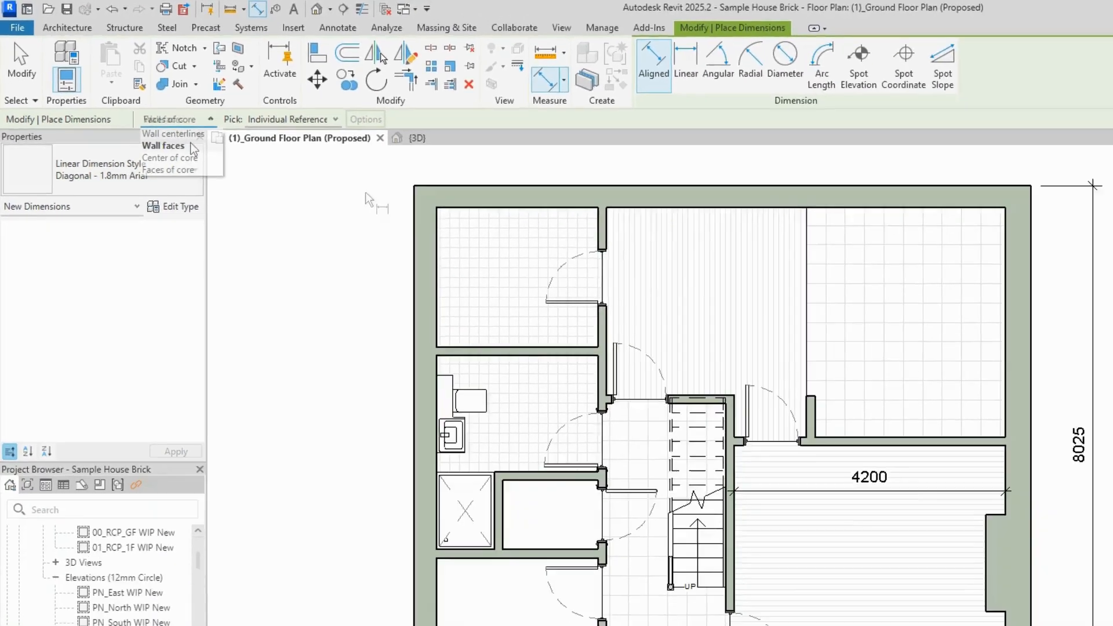
pyautogui.click(406, 309)
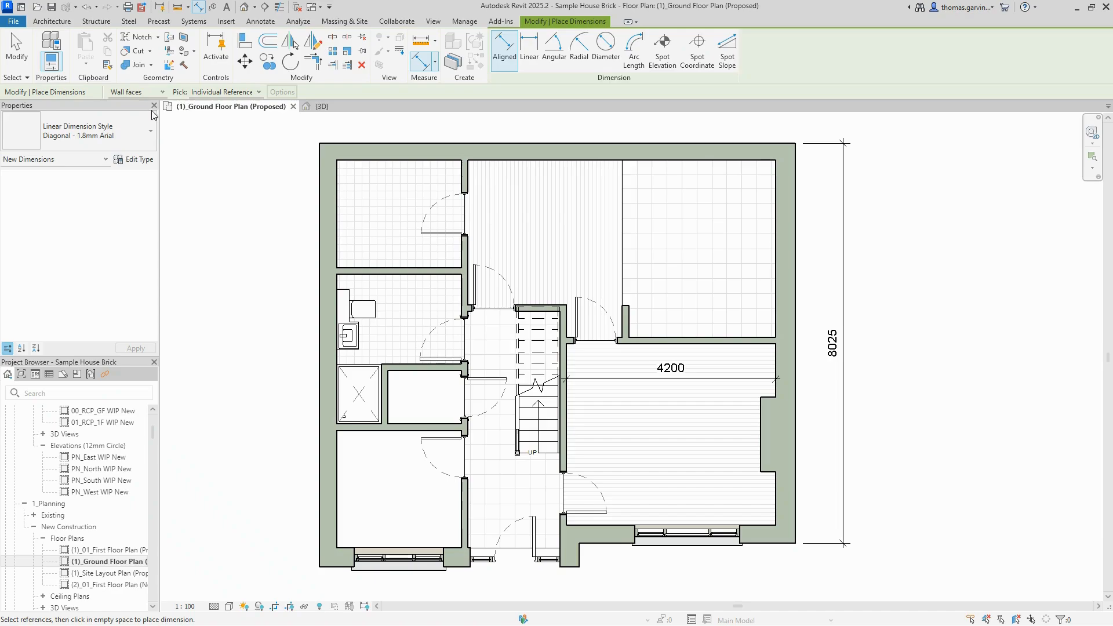
pyautogui.click(318, 207)
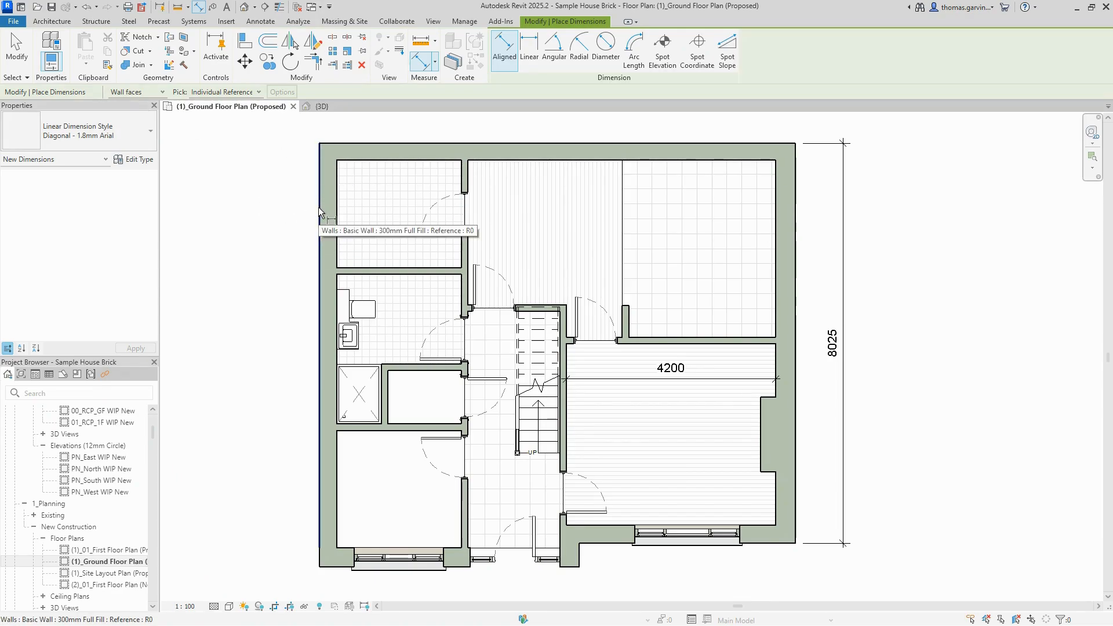
pyautogui.click(318, 207)
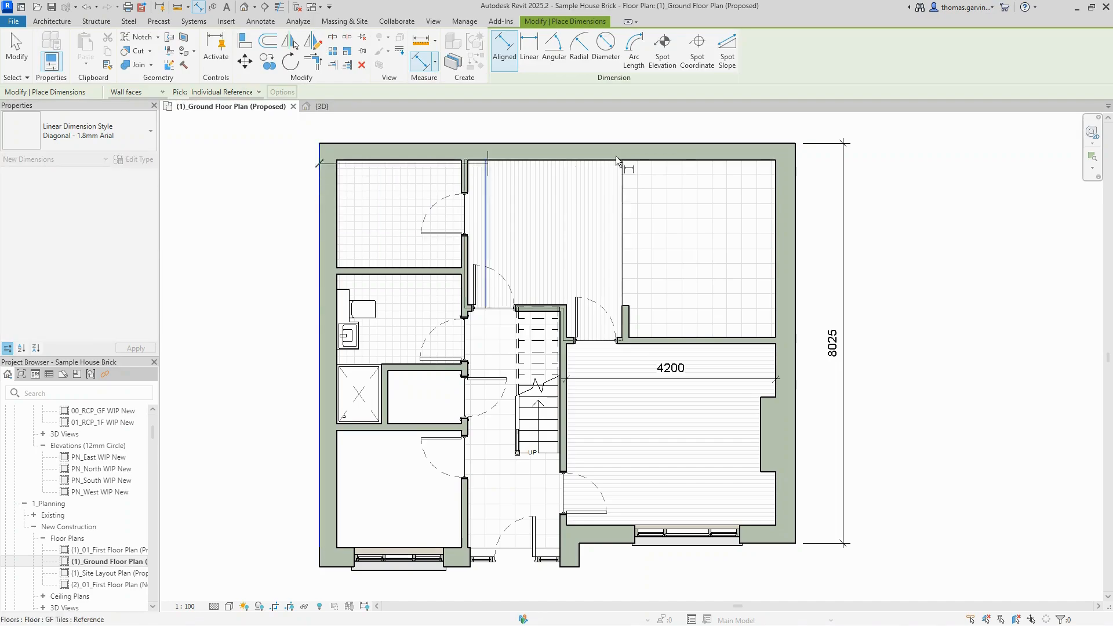
pyautogui.click(796, 185)
pyautogui.click(678, 105)
pyautogui.moveTo(679, 105); pyautogui.dragTo(656, 246, button='middle')
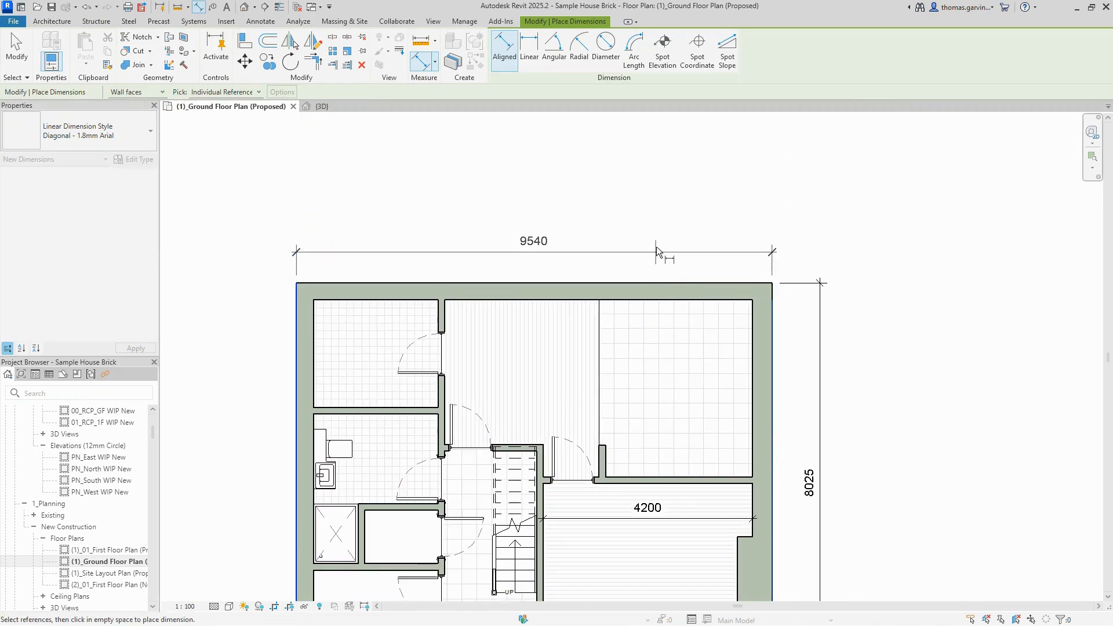
pyautogui.press('Escape')
pyautogui.press('Escape')
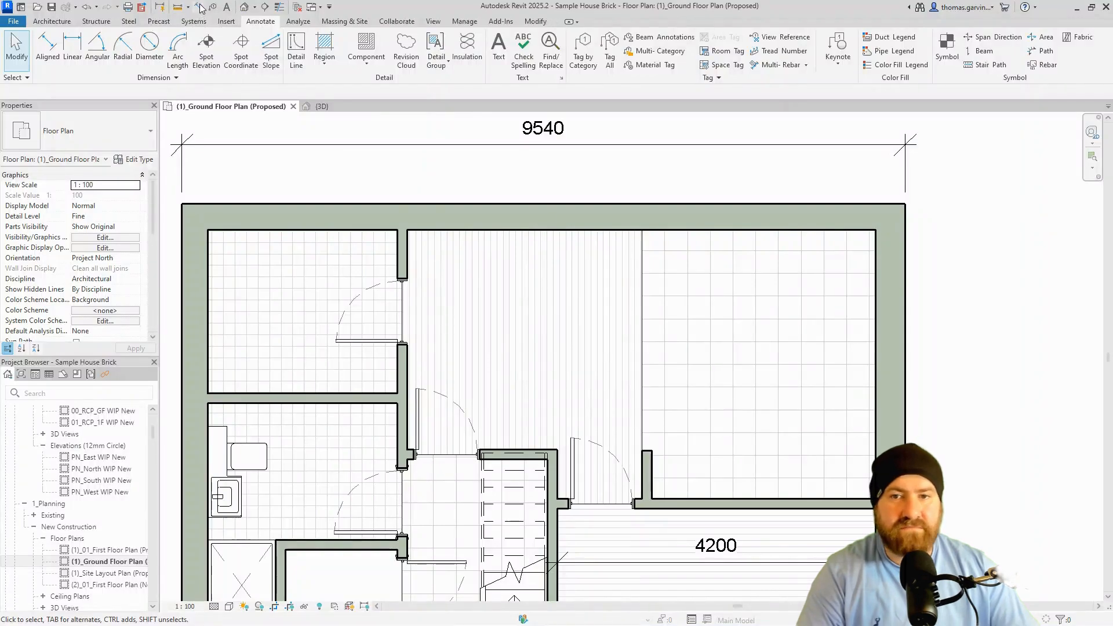
# Place a 3100/3080 dimension string across the upper rooms with DI, then undo it.
pyautogui.press('d')
pyautogui.press('i')
pyautogui.click(410, 363)
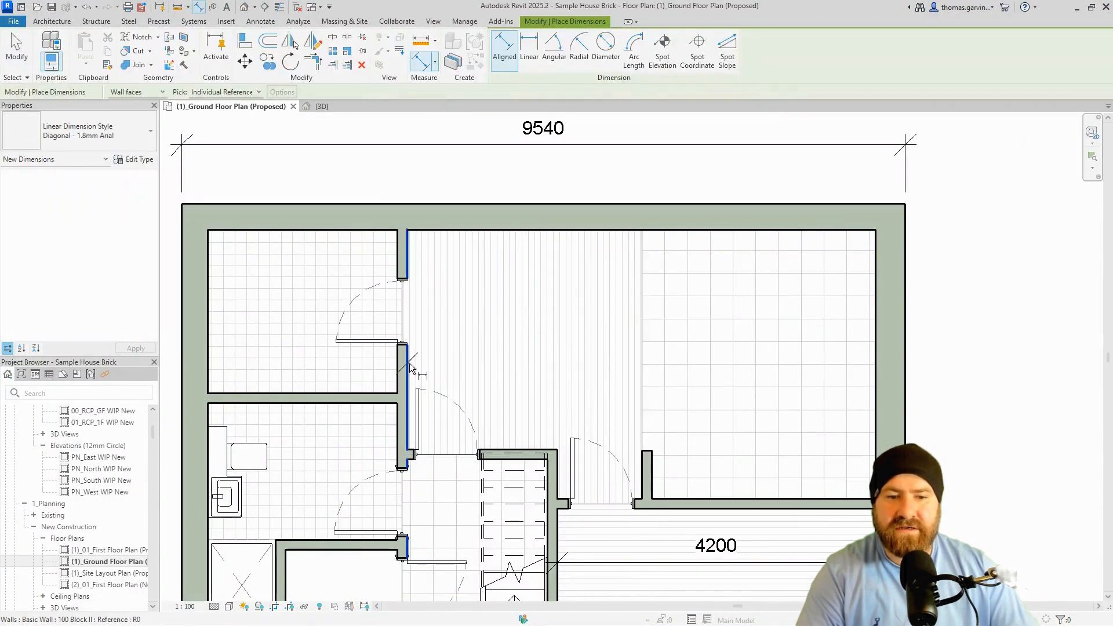
pyautogui.click(642, 342)
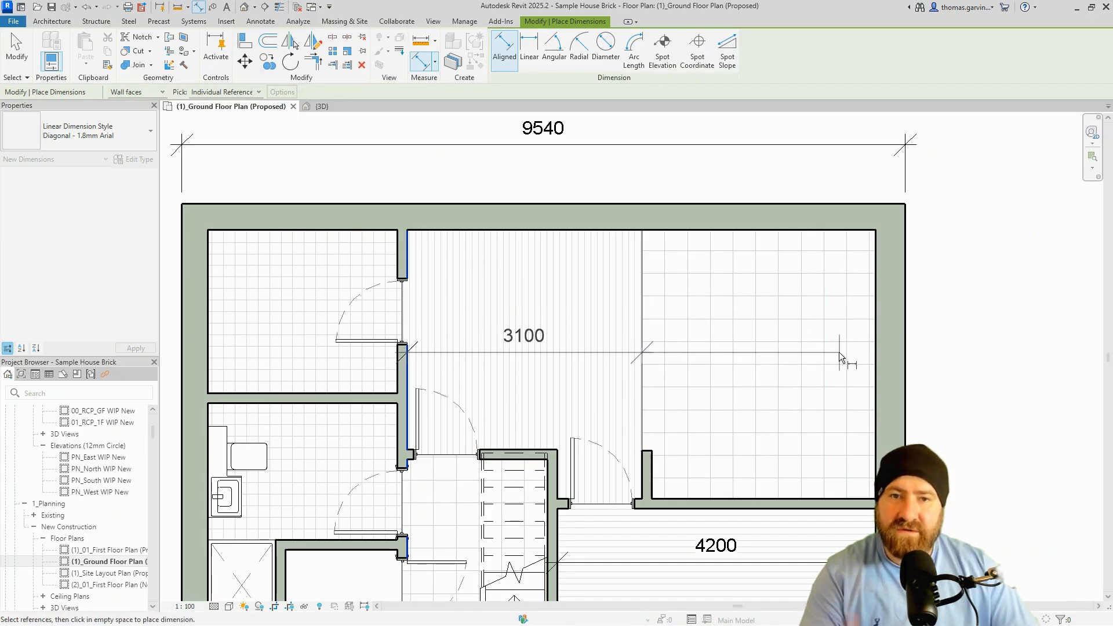
pyautogui.click(877, 343)
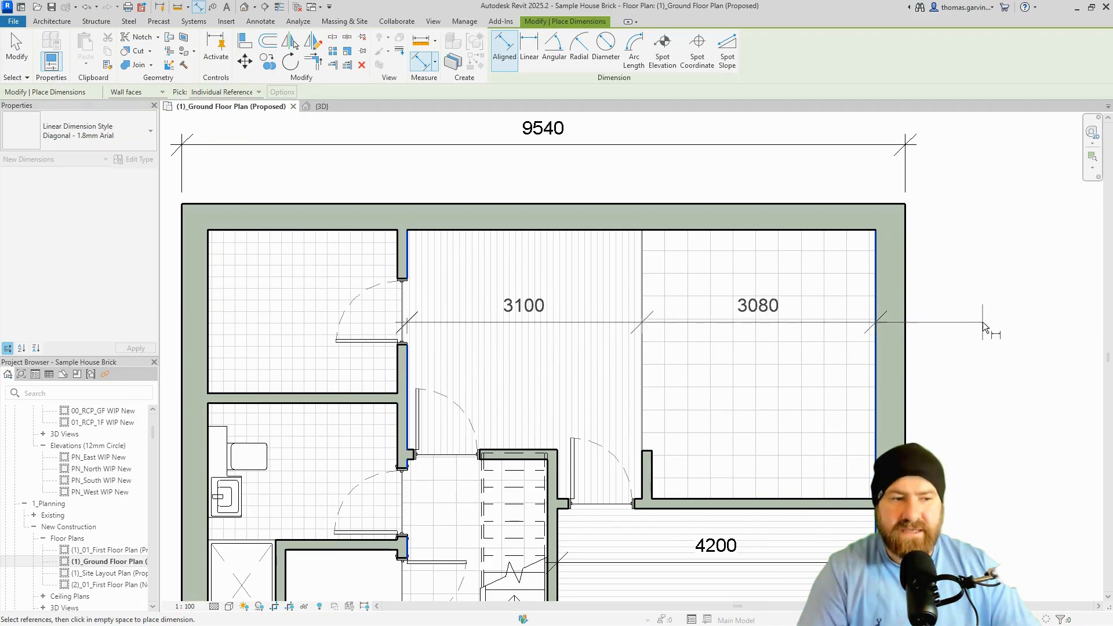
pyautogui.click(982, 321)
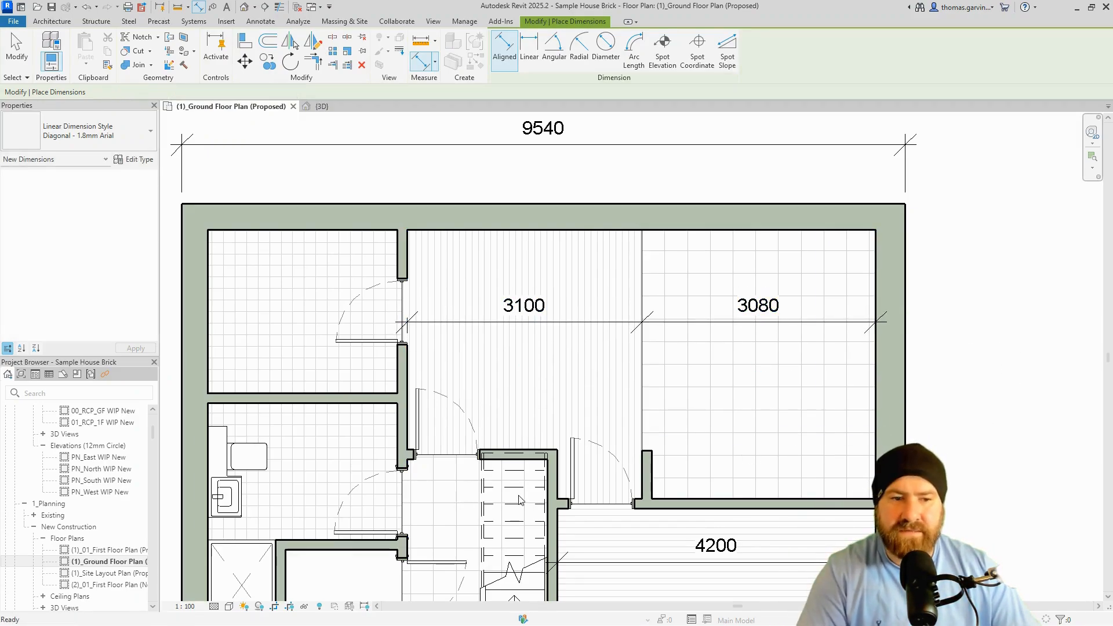
pyautogui.press('Escape')
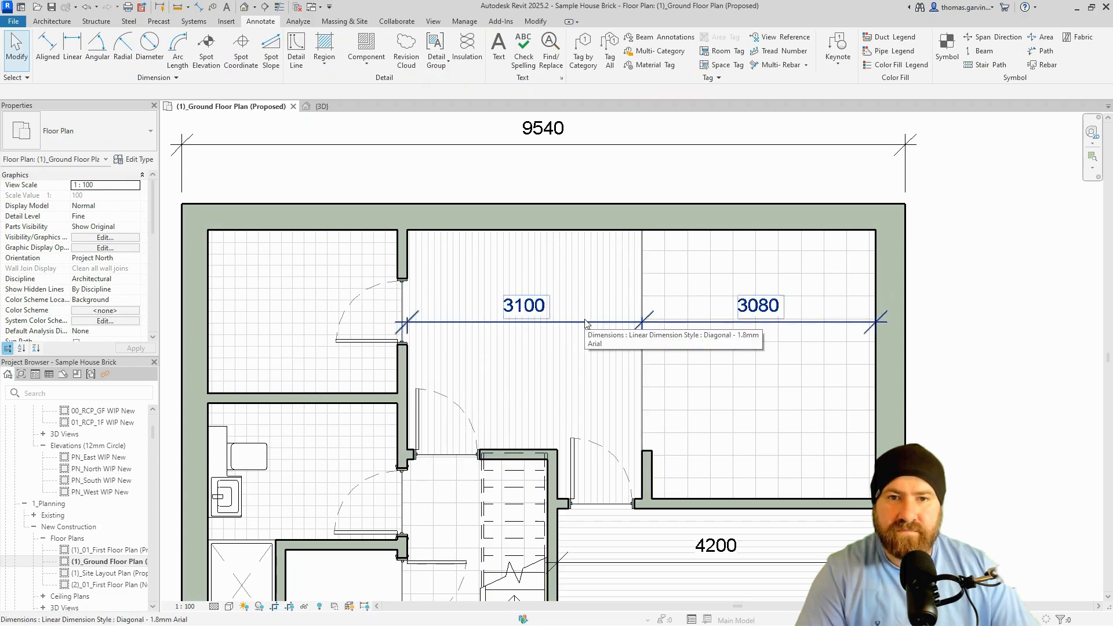
pyautogui.hotkey('ctrl', 'z')
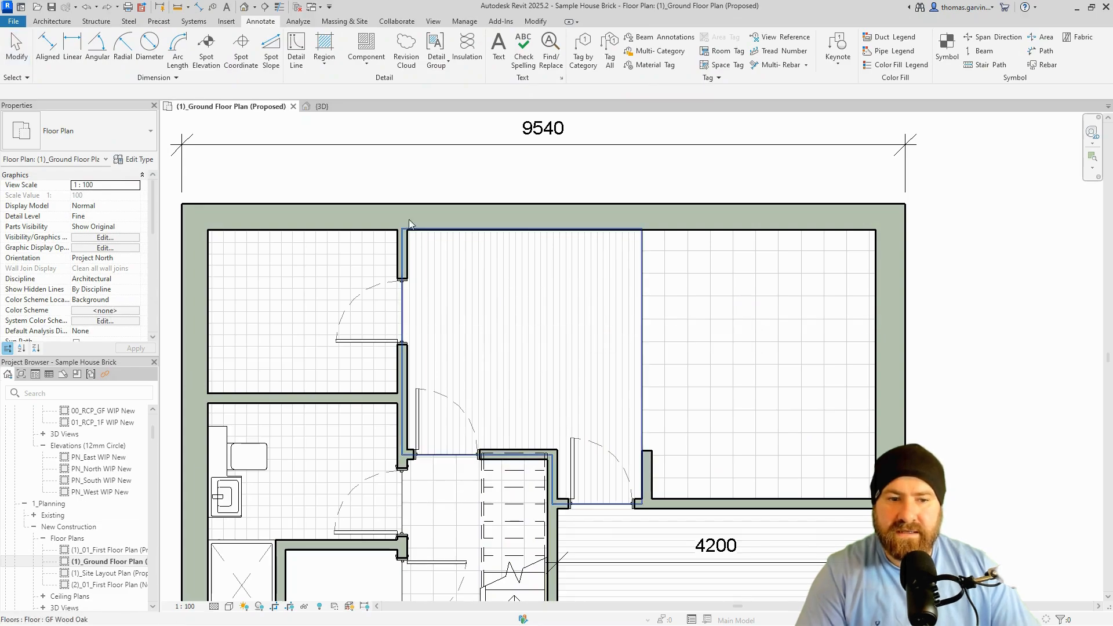
# Dimension the single 6180 span between the interior wall and the east wall instead.
pyautogui.click(198, 8)
pyautogui.click(406, 263)
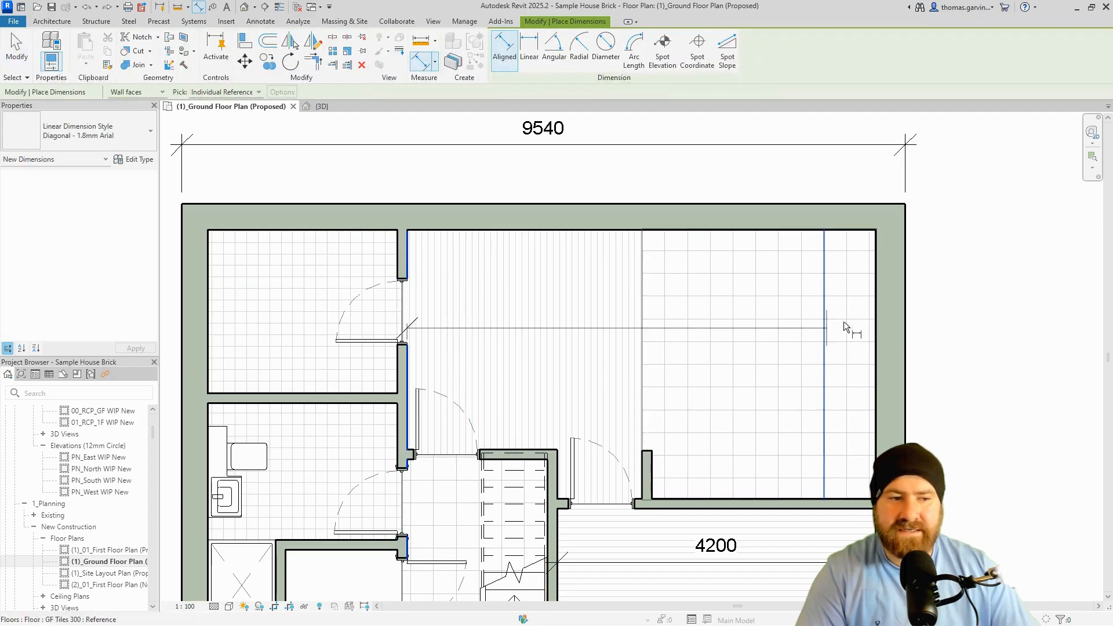
pyautogui.click(876, 317)
pyautogui.click(922, 323)
pyautogui.press('Escape')
pyautogui.press('Escape')
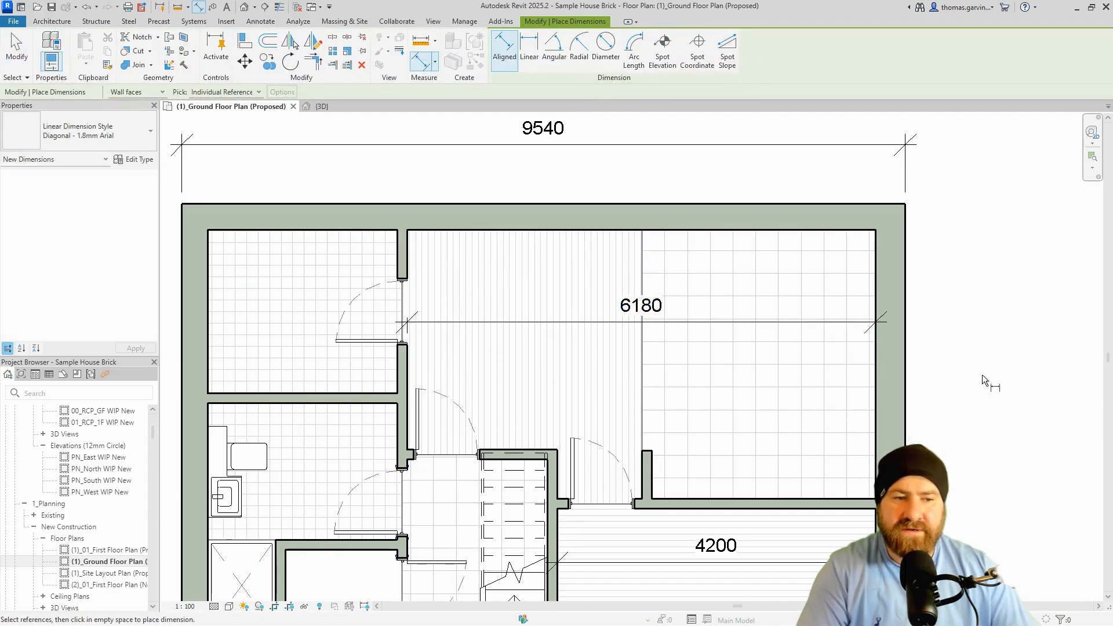
# Edit the 6180 dimension's witness lines, adding one at the floor edge between the rooms.
pyautogui.click(631, 322)
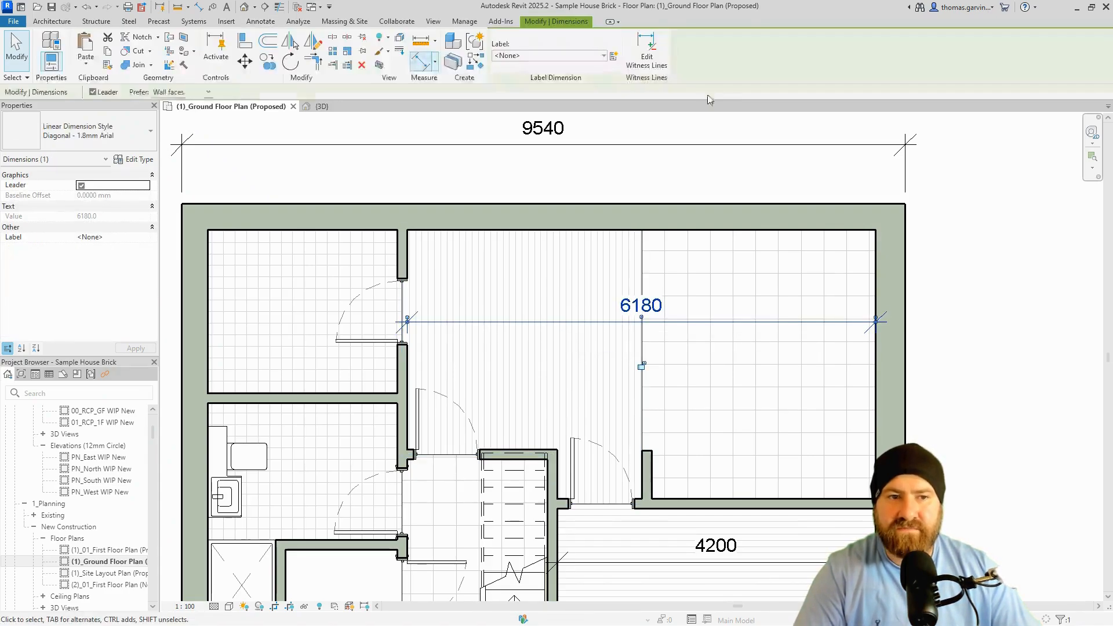
pyautogui.click(657, 67)
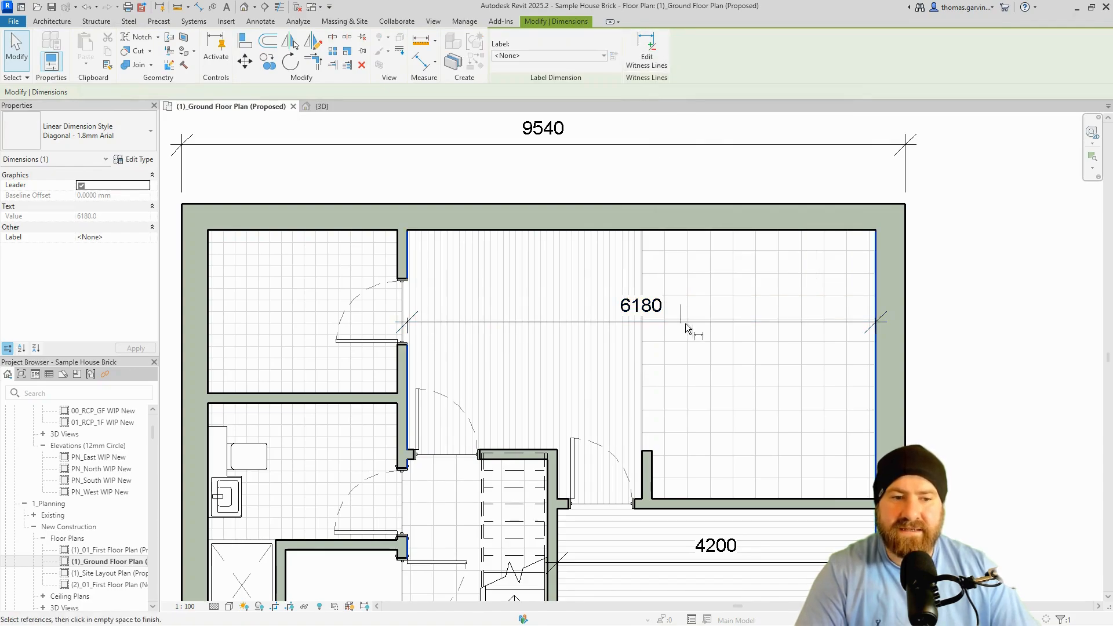
pyautogui.click(644, 260)
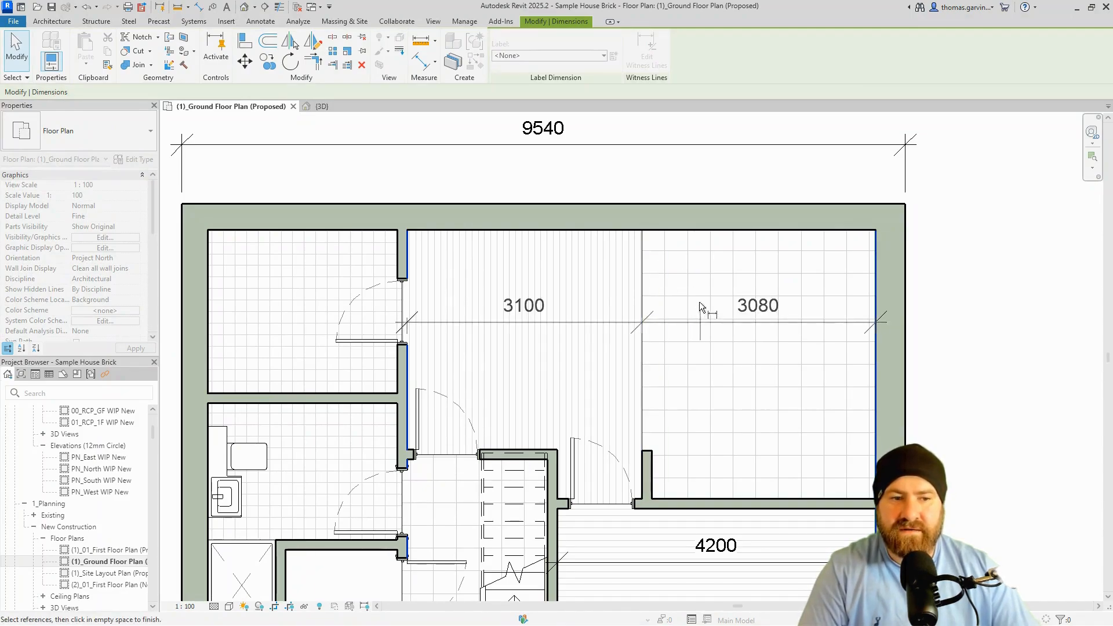
pyautogui.click(750, 172)
pyautogui.click(750, 173)
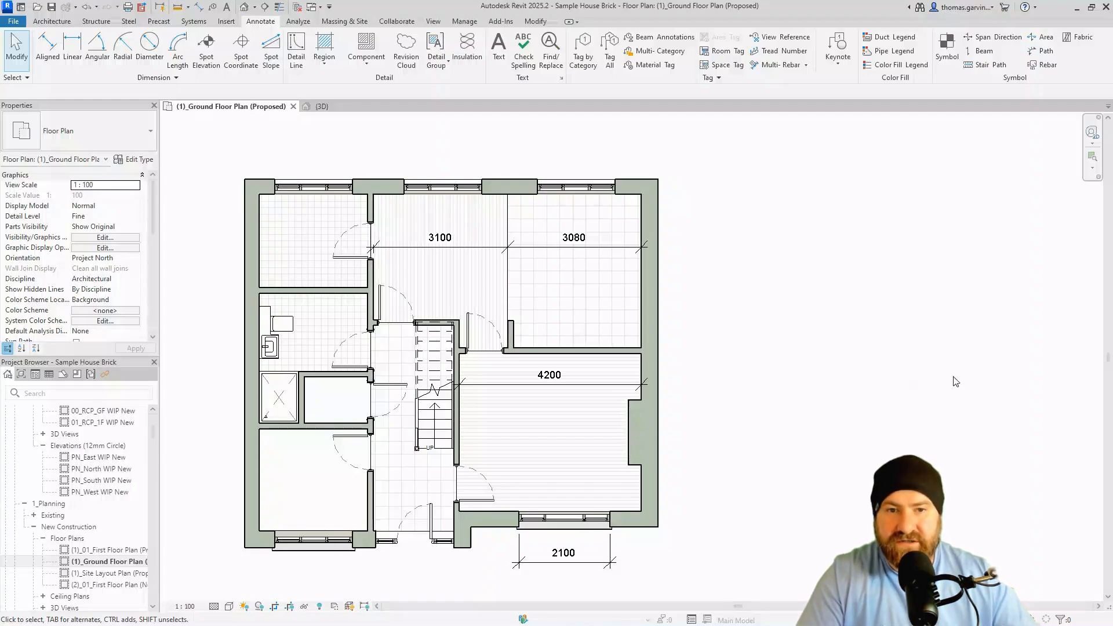
# With Pick set to Entire Walls, dimension the whole top exterior wall as a chained string above it.
pyautogui.click(199, 7)
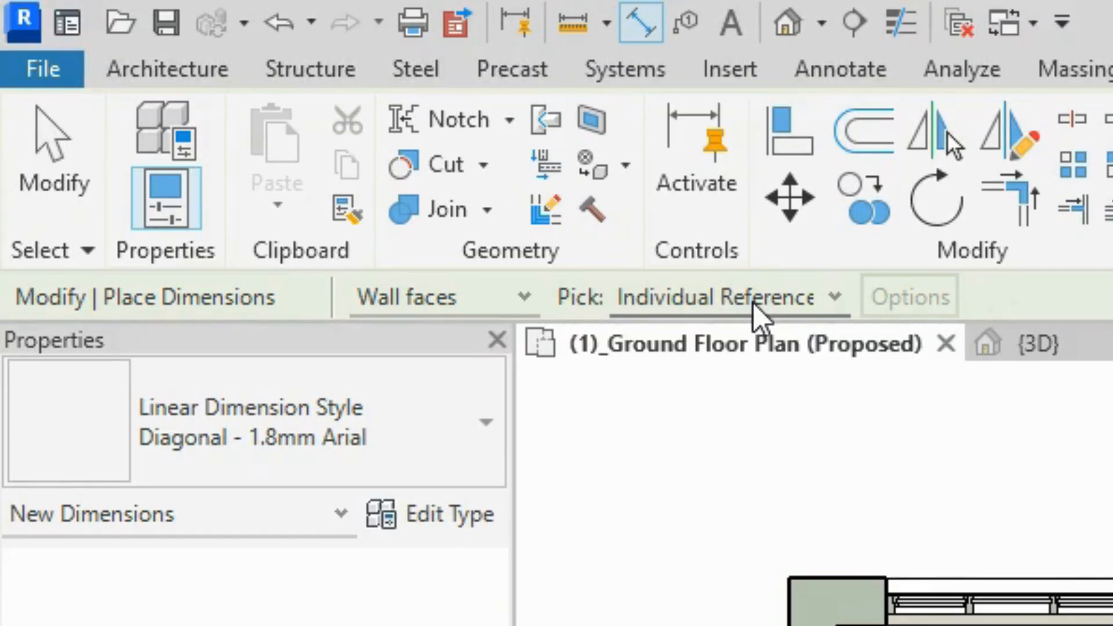
pyautogui.click(754, 304)
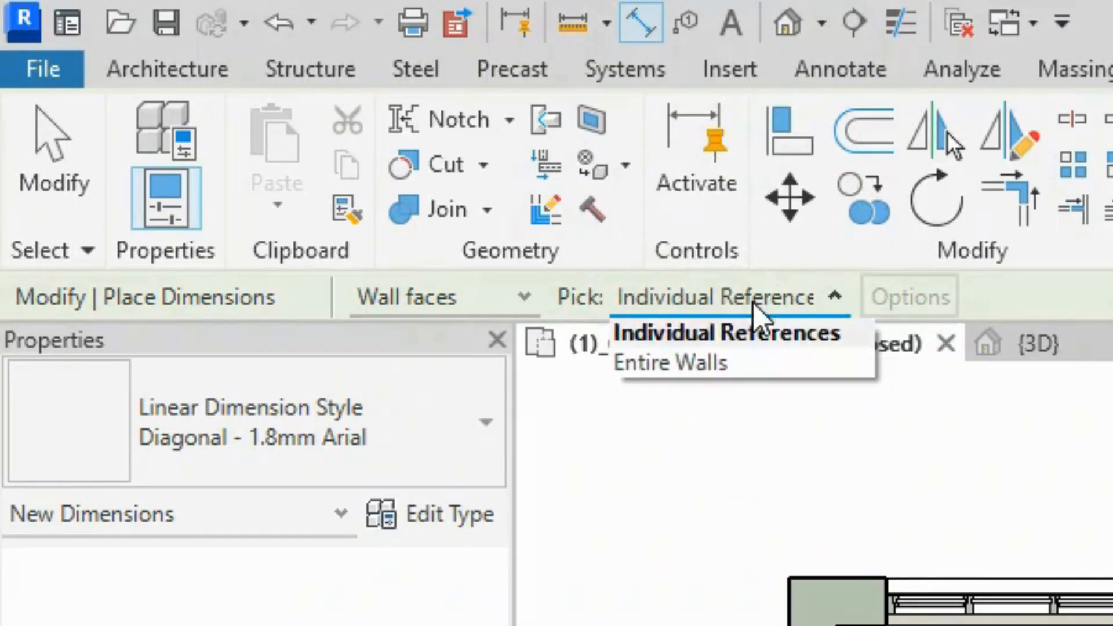
pyautogui.click(739, 366)
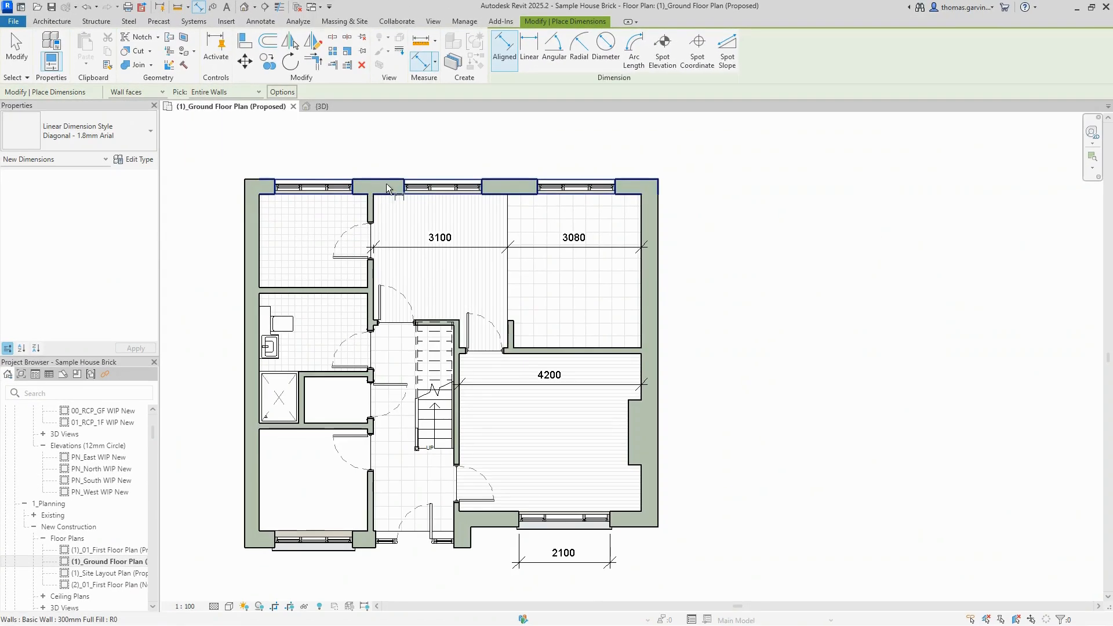
pyautogui.click(386, 183)
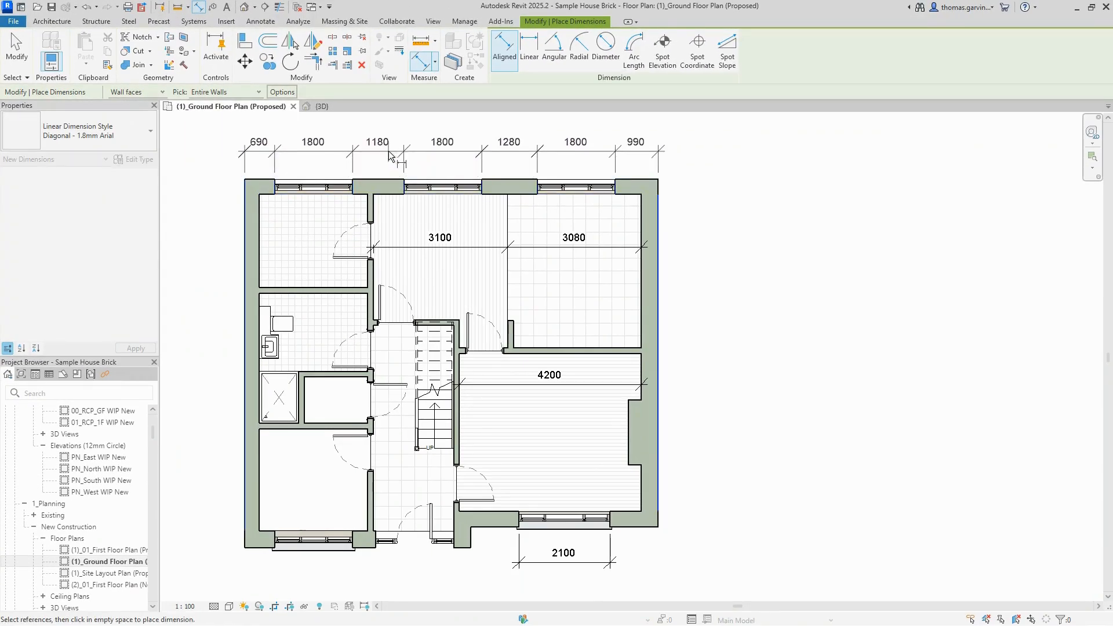
pyautogui.click(389, 153)
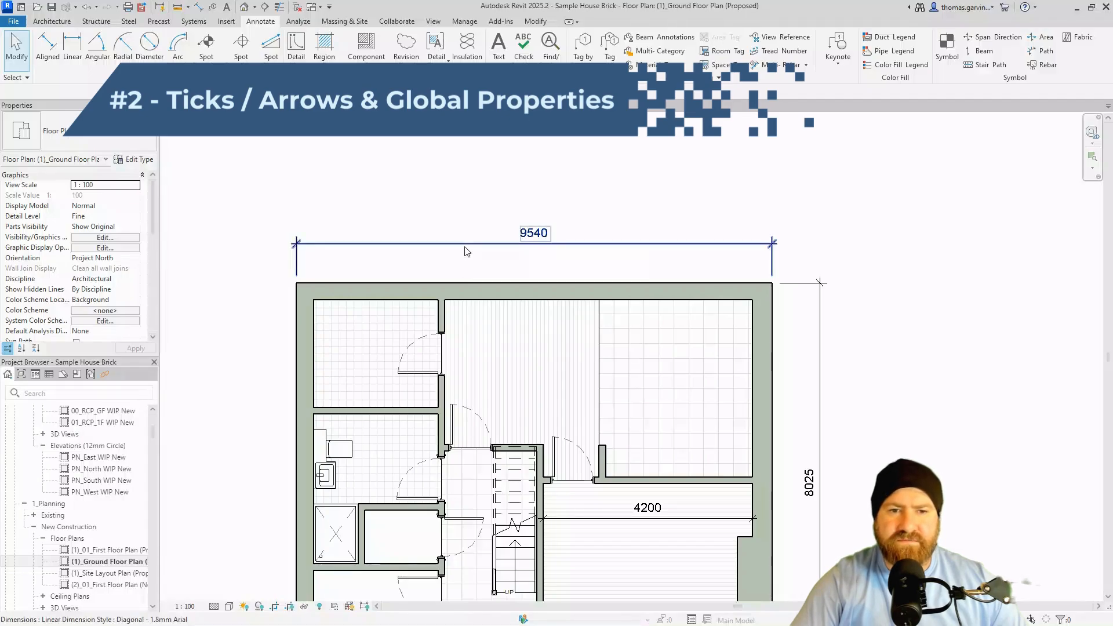
# Review the Tick Mark options in the 9540 dimension's Type Properties, then cancel without changes.
pyautogui.click(467, 251)
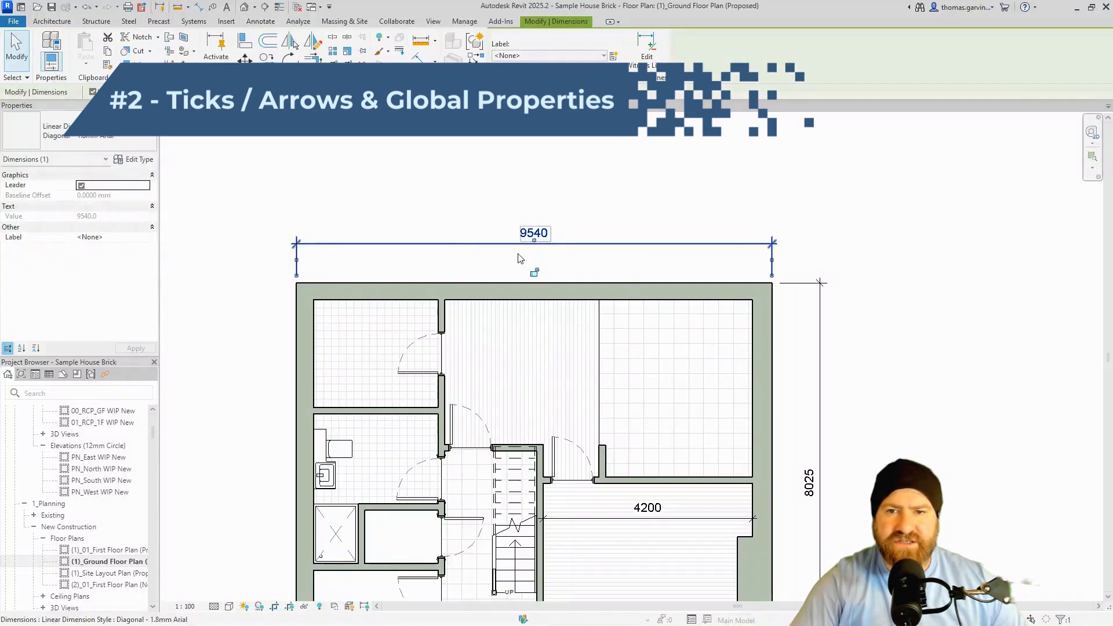
pyautogui.click(140, 160)
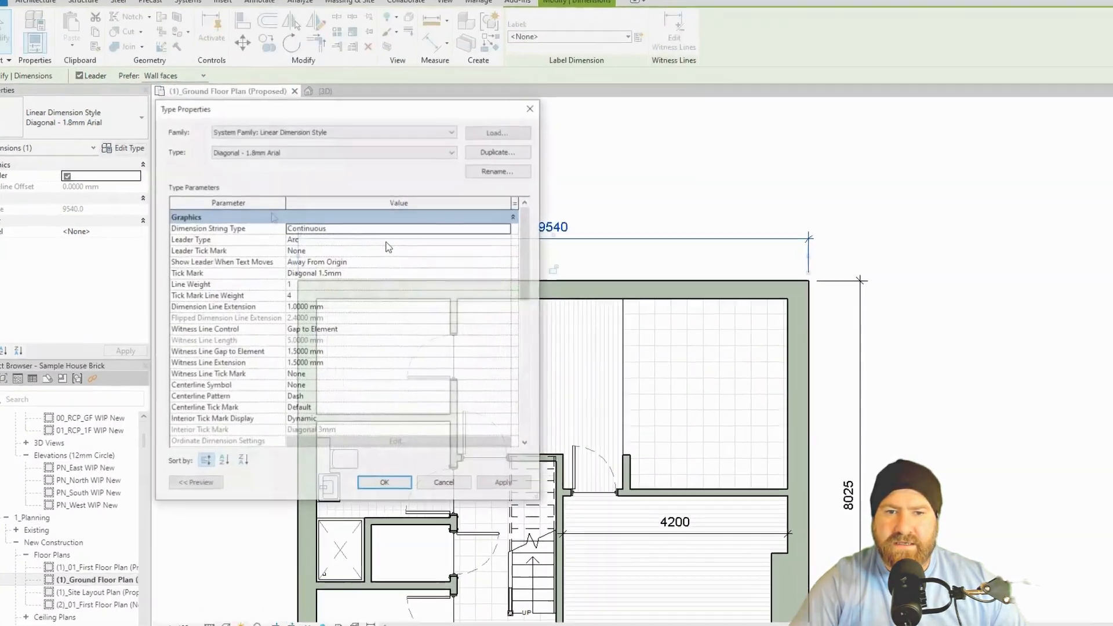
pyautogui.moveTo(523, 236); pyautogui.dragTo(506, 369)
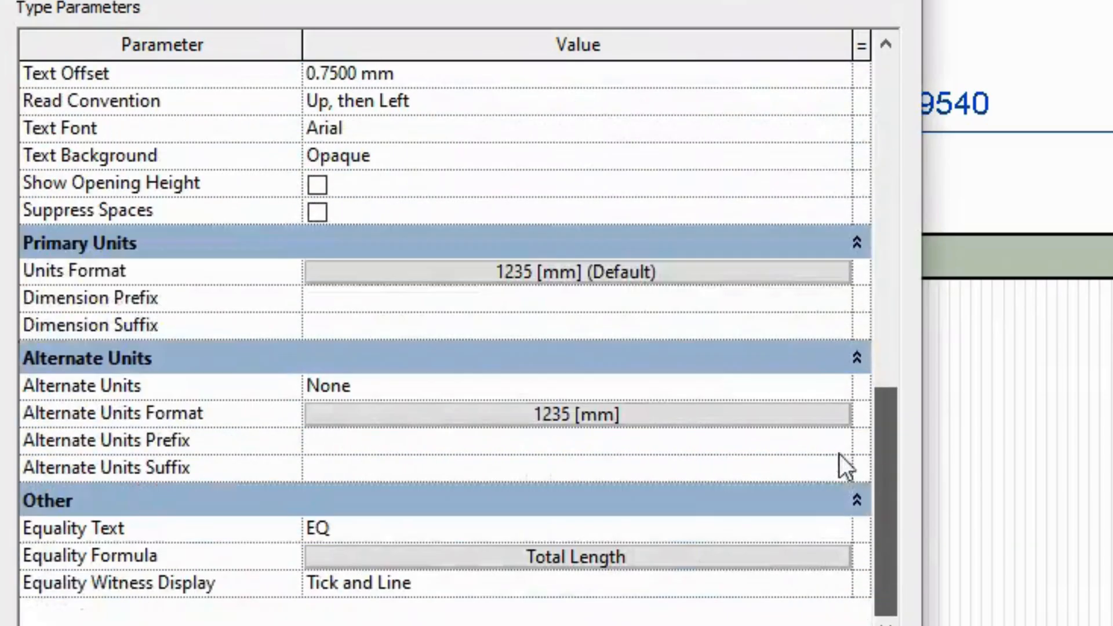
pyautogui.moveTo(839, 454); pyautogui.dragTo(855, 93)
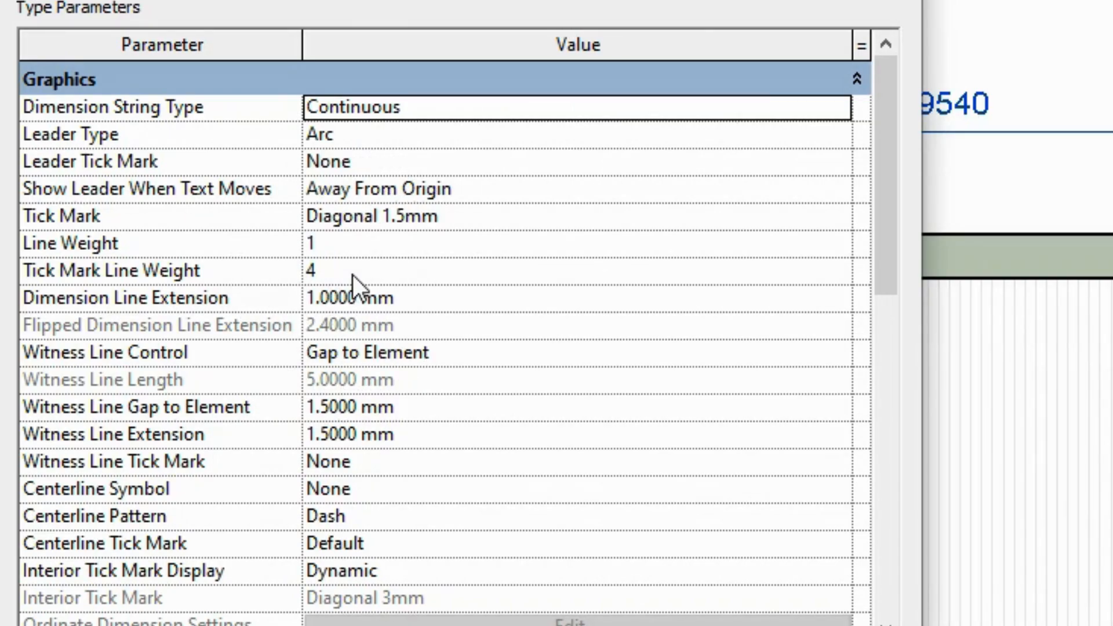
pyautogui.click(503, 217)
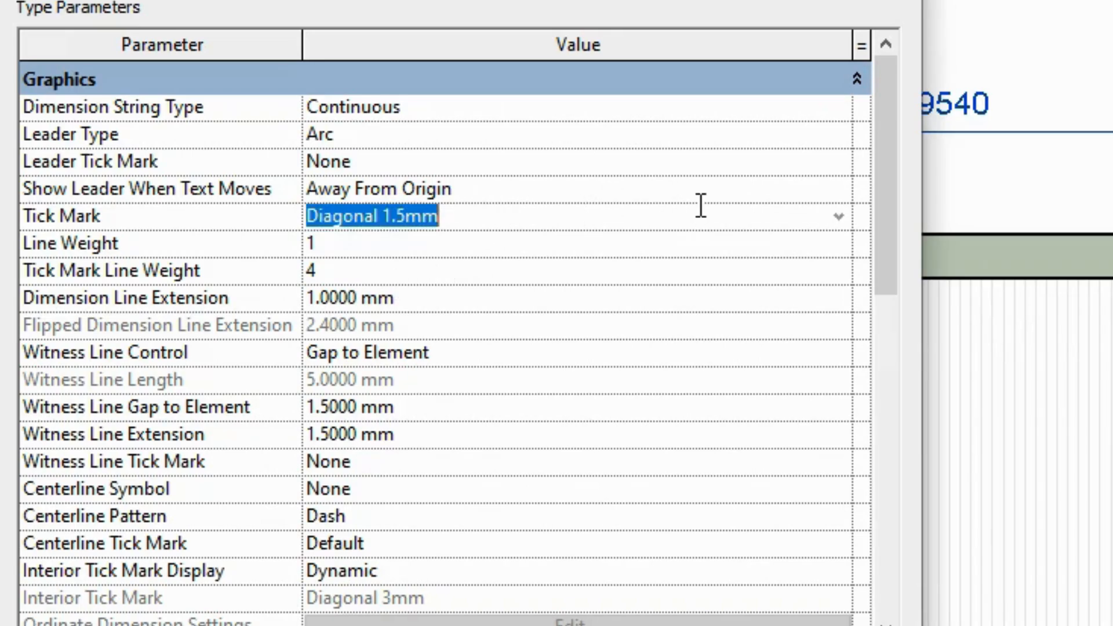
pyautogui.click(838, 217)
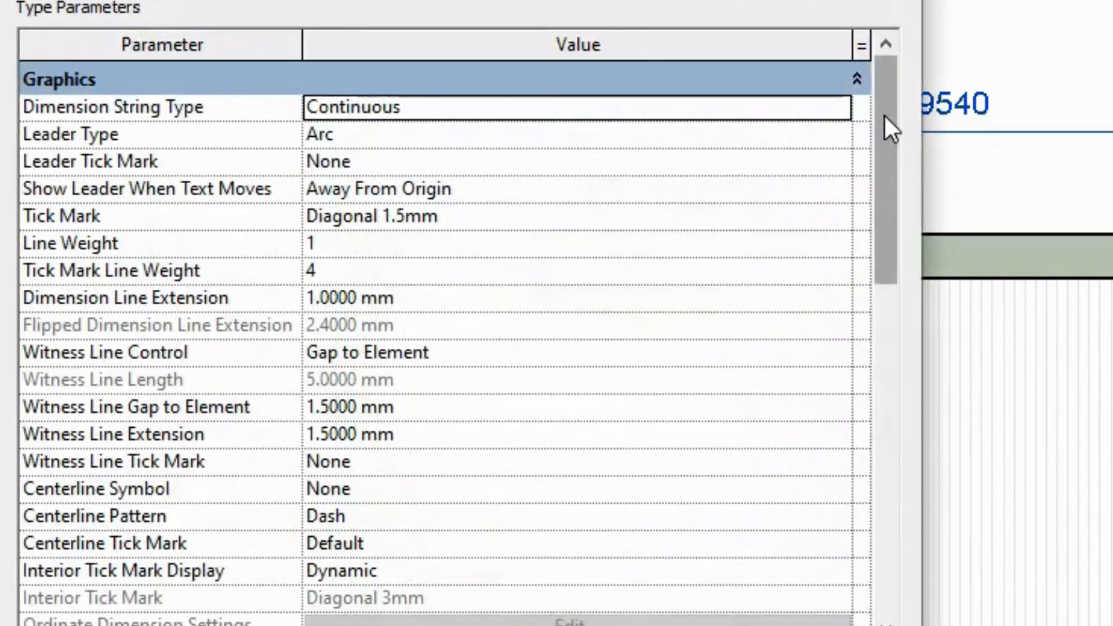
pyautogui.moveTo(885, 116); pyautogui.dragTo(856, 89)
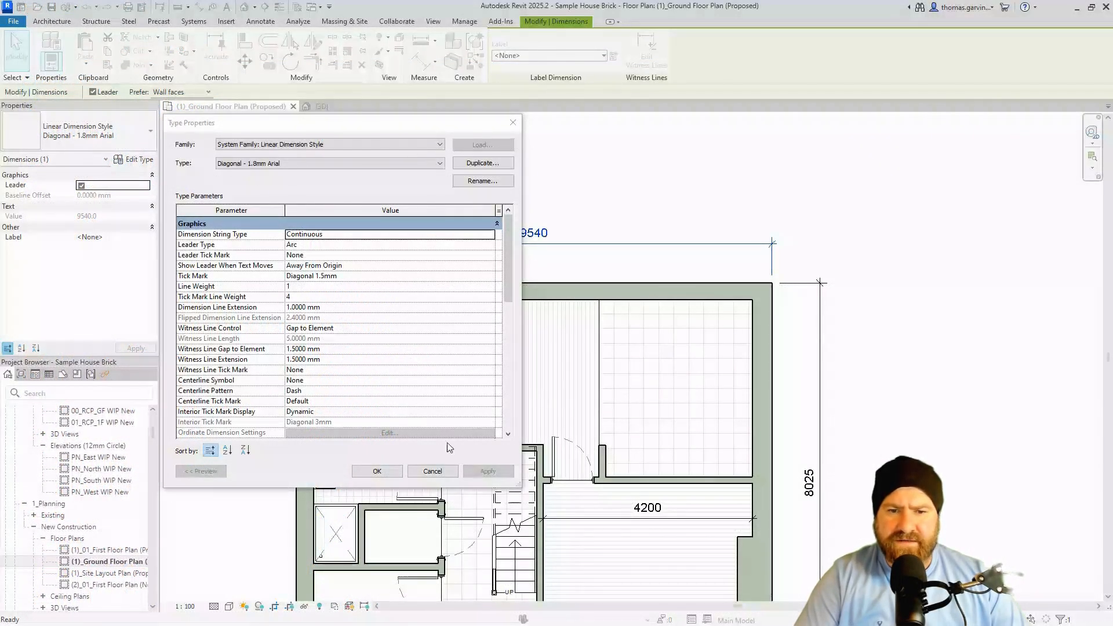
pyautogui.click(432, 471)
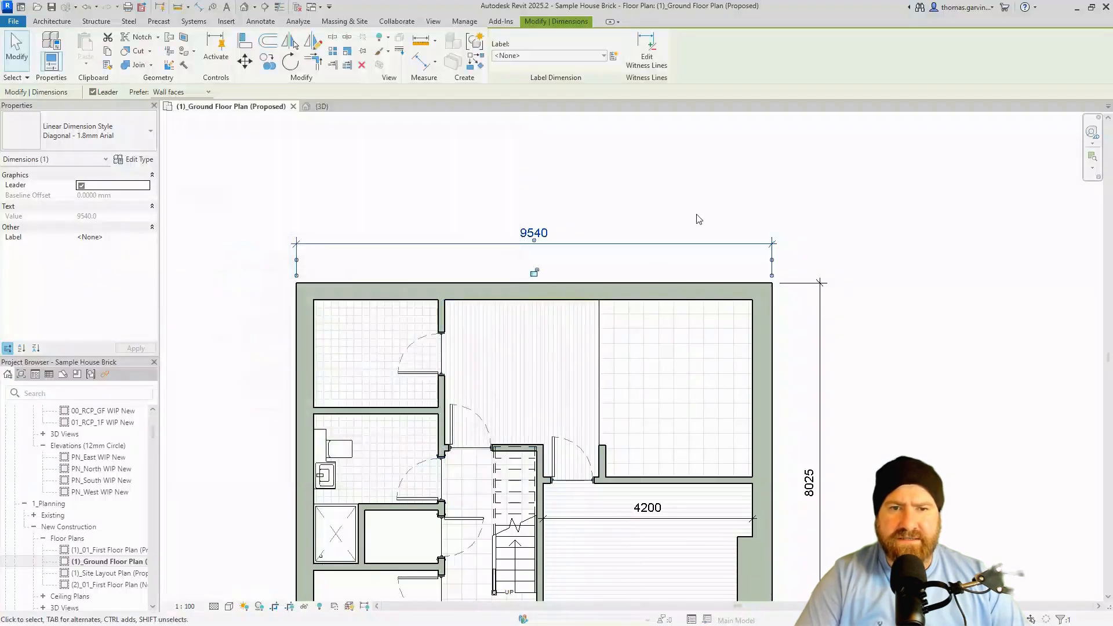
# Open Manage > Additional Settings > Line Weights and dismiss the save reminder.
pyautogui.click(458, 23)
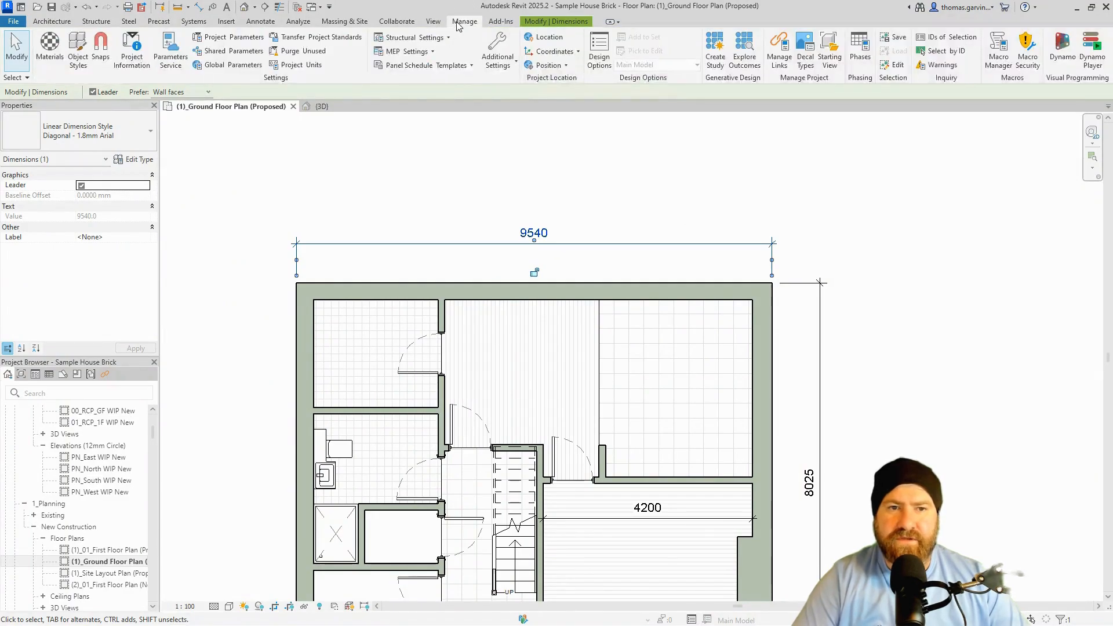
pyautogui.click(495, 68)
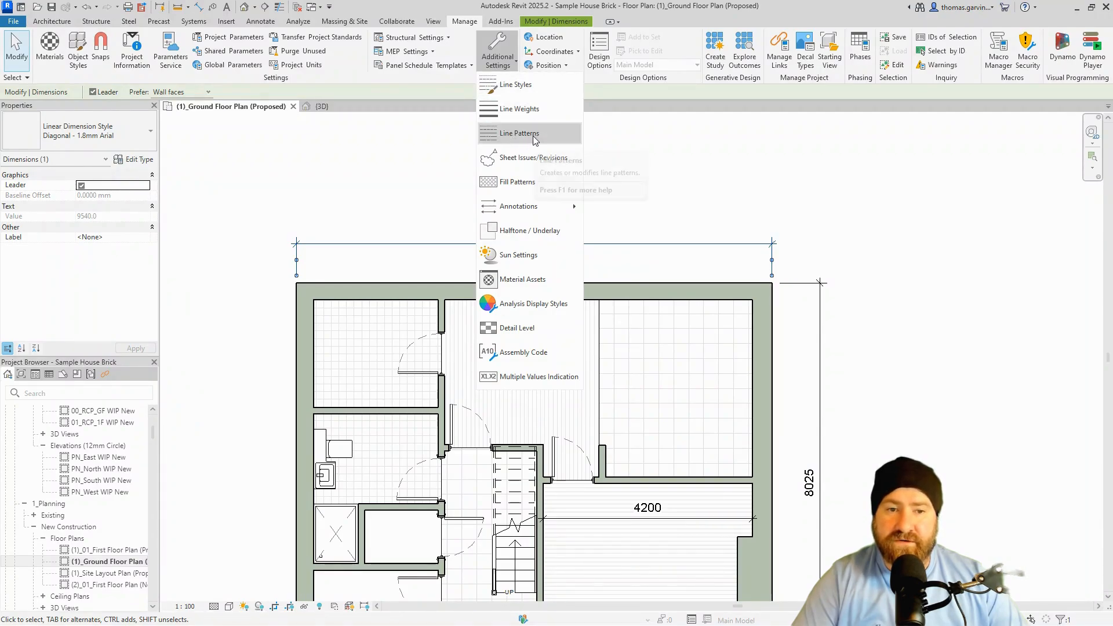
pyautogui.click(548, 112)
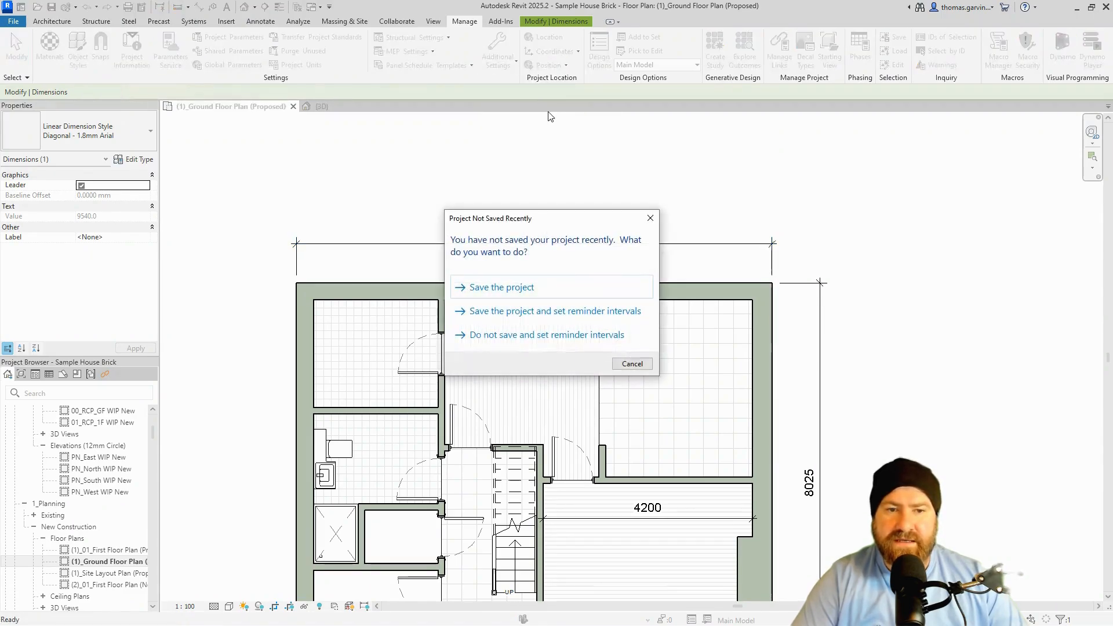
pyautogui.click(630, 363)
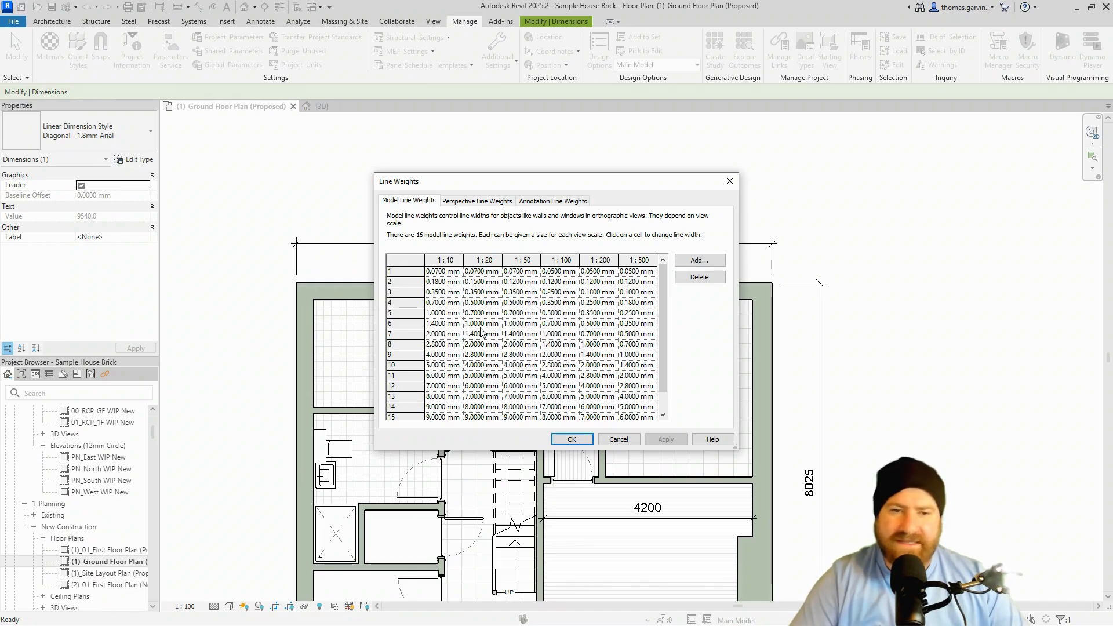
# Inspect annotation line weights 1 and 4, close Line Weights, and reopen Additional Settings.
pyautogui.click(560, 202)
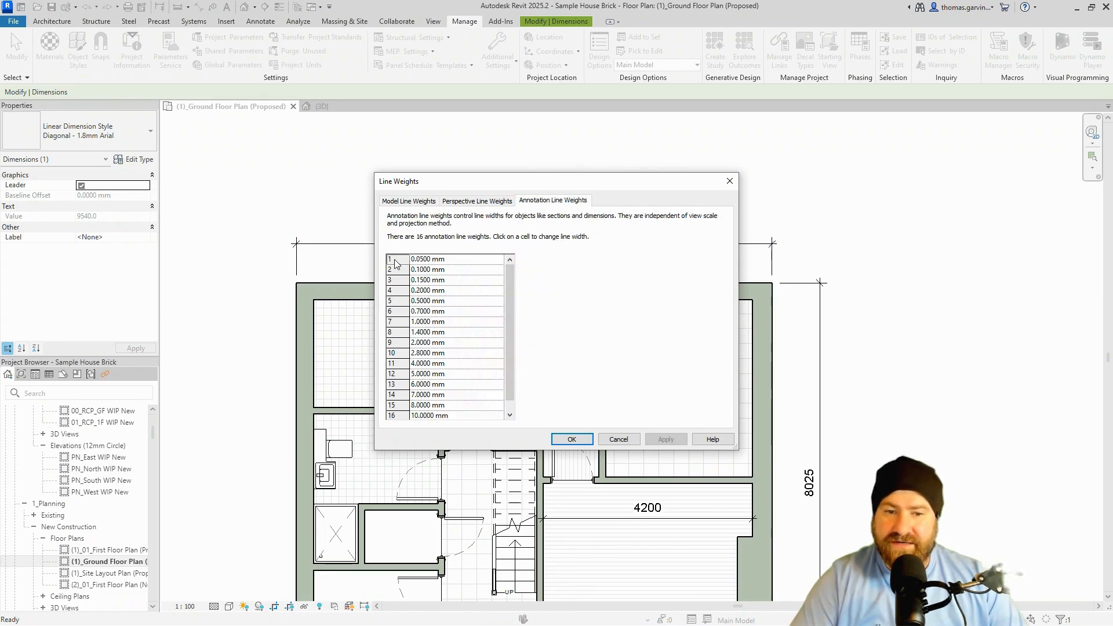
pyautogui.click(452, 259)
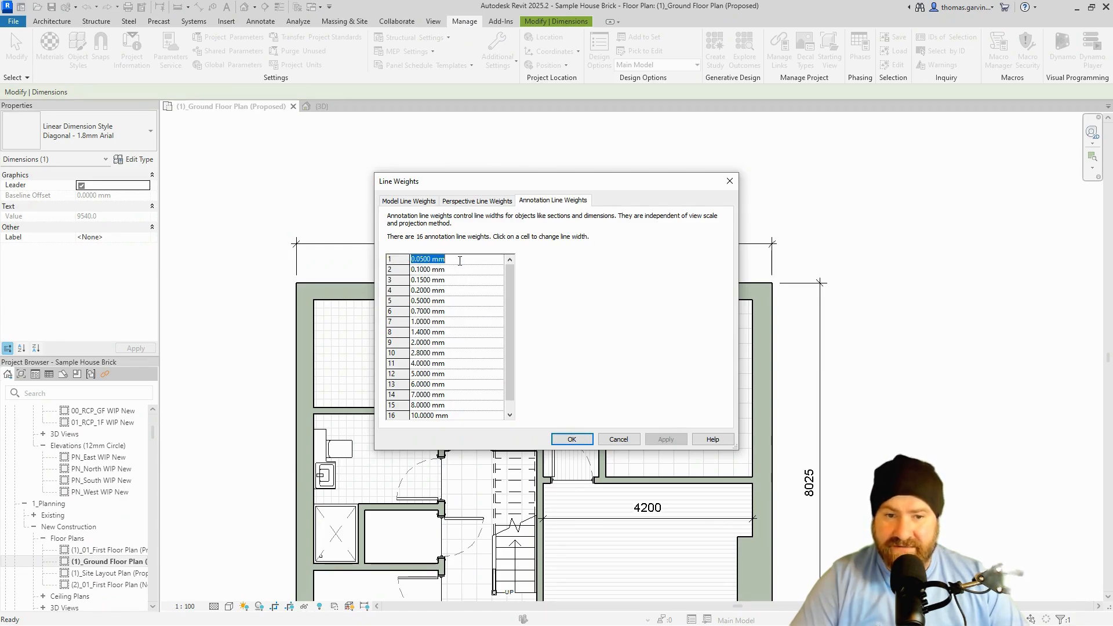
pyautogui.click(460, 290)
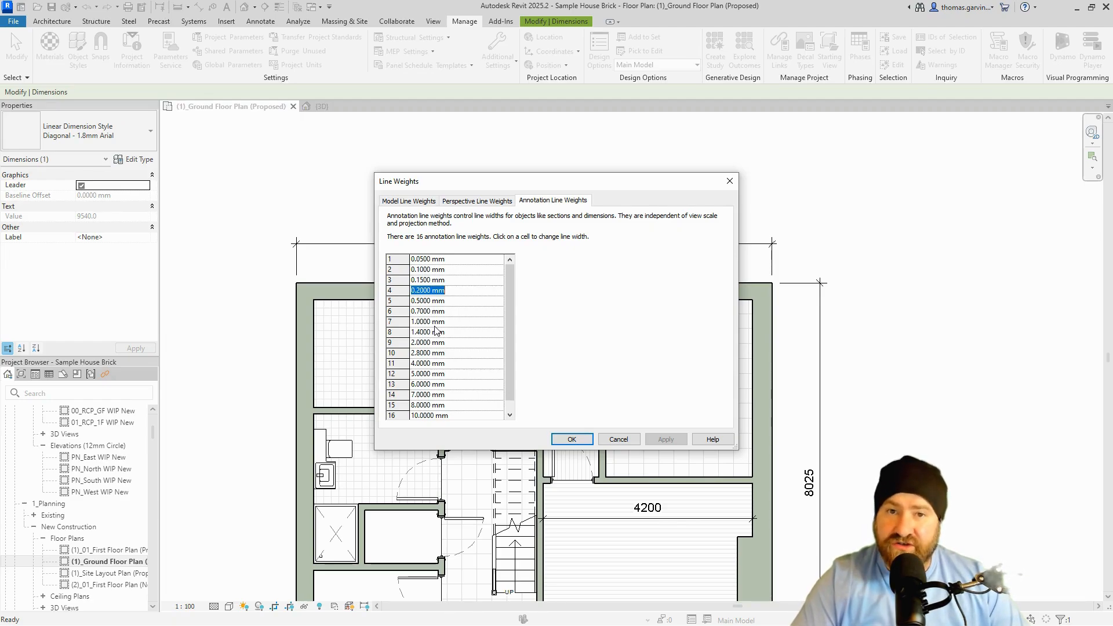
pyautogui.click(588, 438)
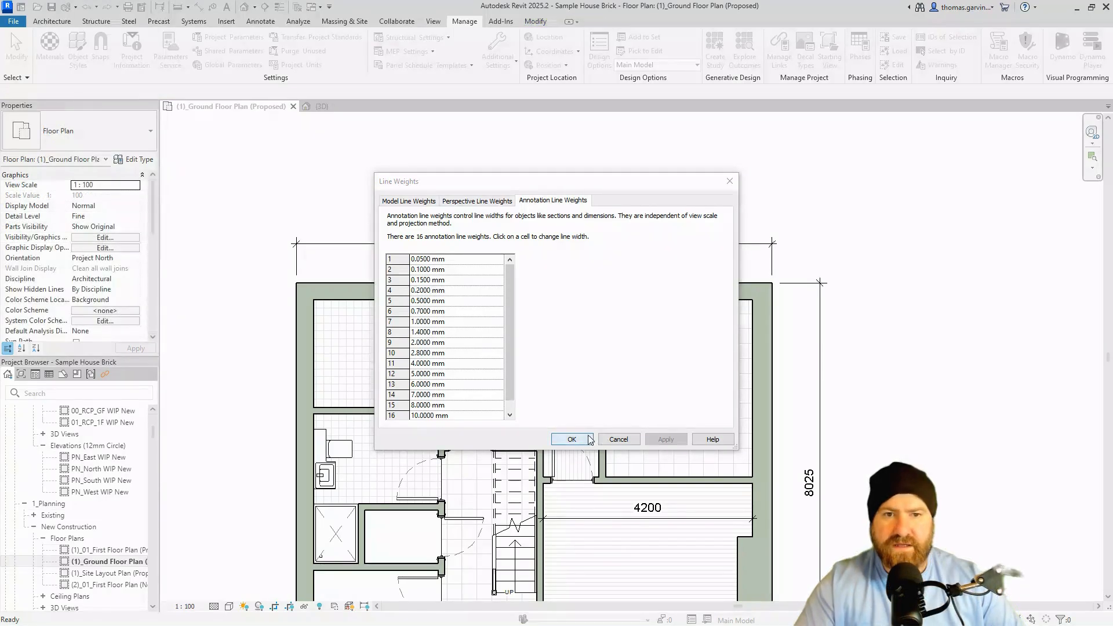
pyautogui.click(573, 438)
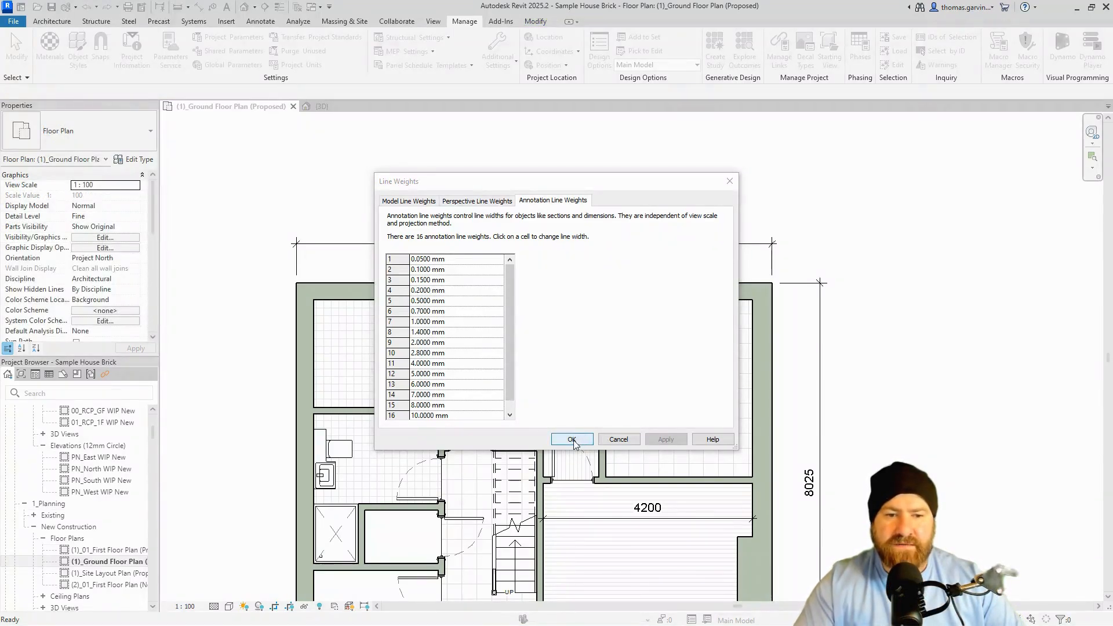
pyautogui.click(468, 24)
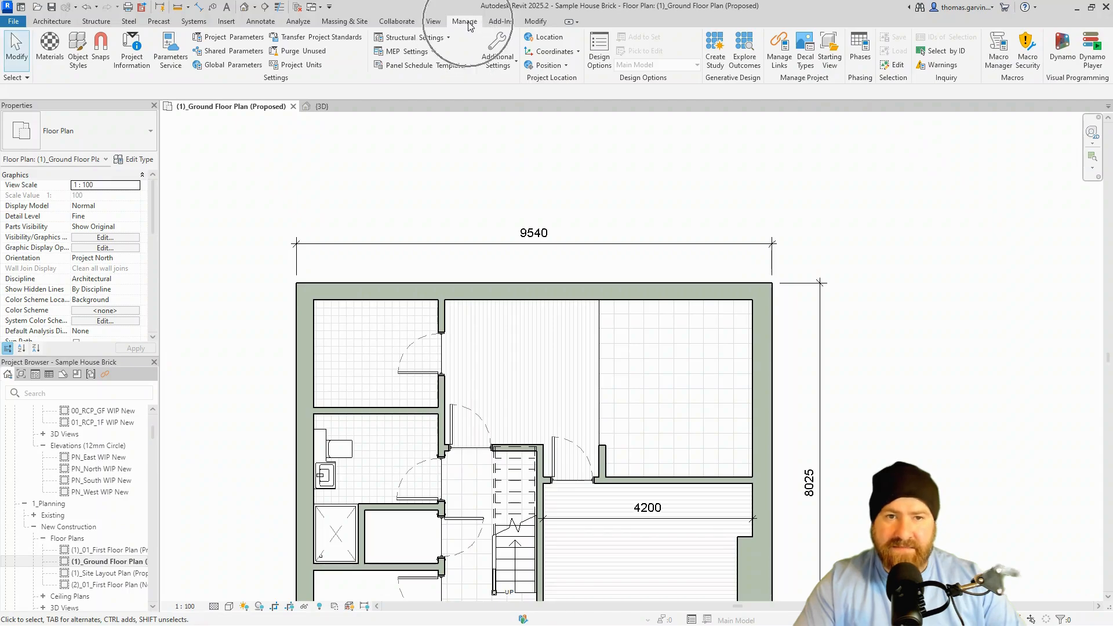
pyautogui.click(501, 60)
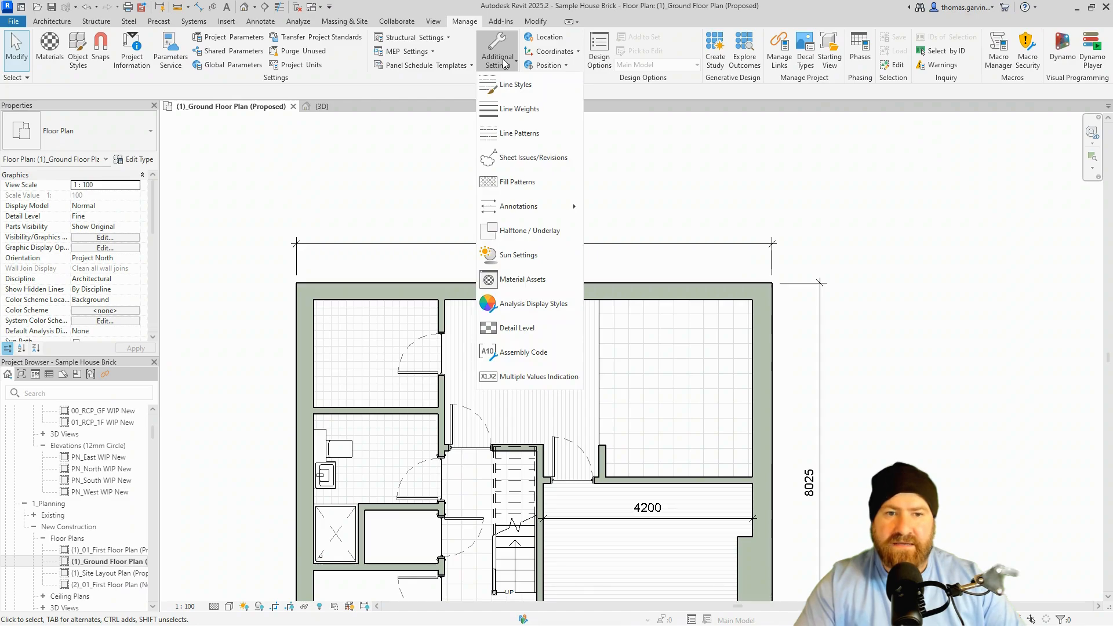
# Inspect the Arrow 30 Degree arrowhead's Tick Size and Arrow Style, leaving them unchanged.
pyautogui.moveTo(542, 211)
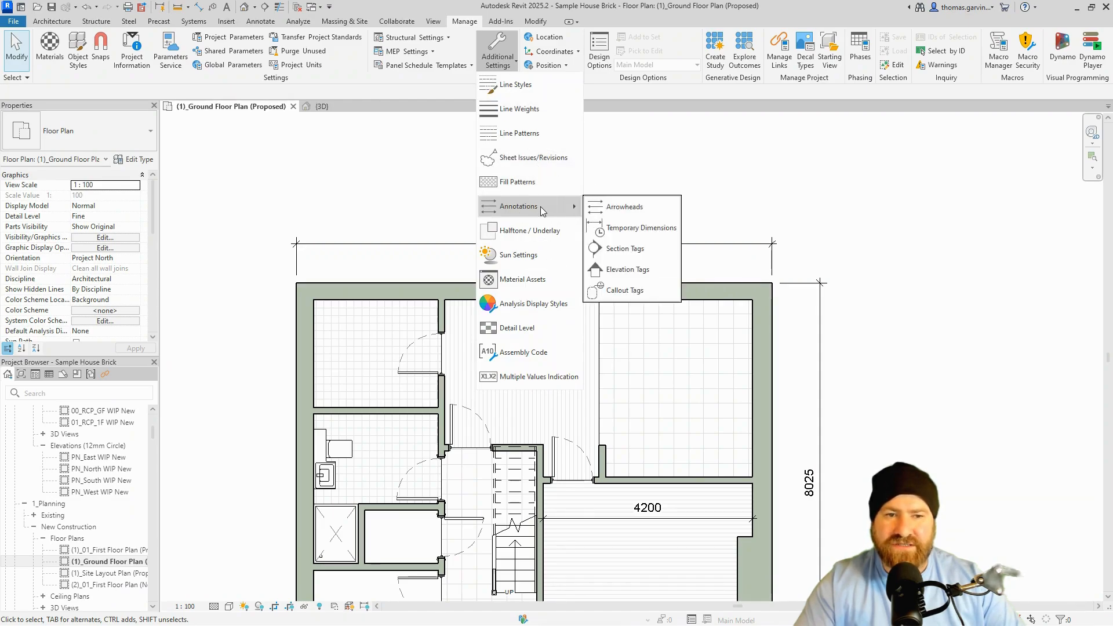
pyautogui.click(636, 212)
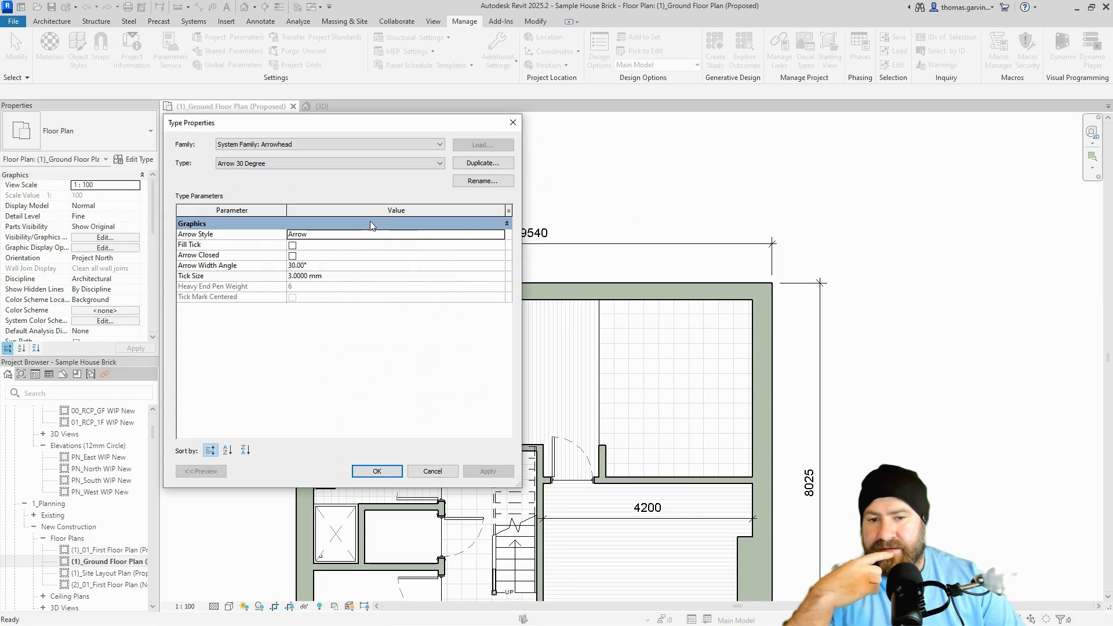
pyautogui.click(363, 164)
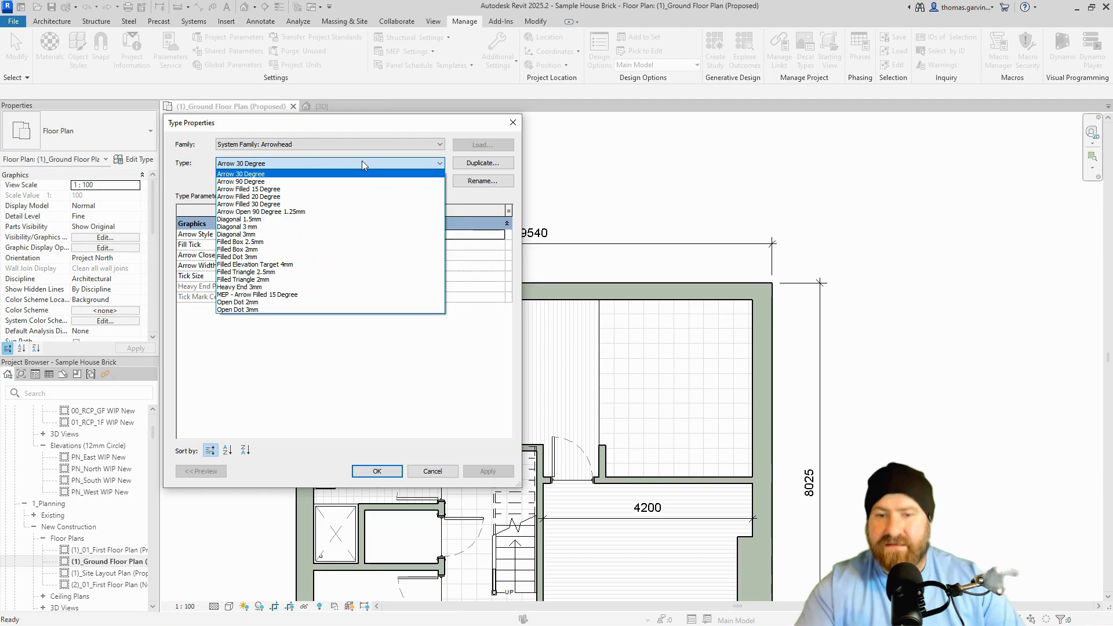
pyautogui.click(361, 163)
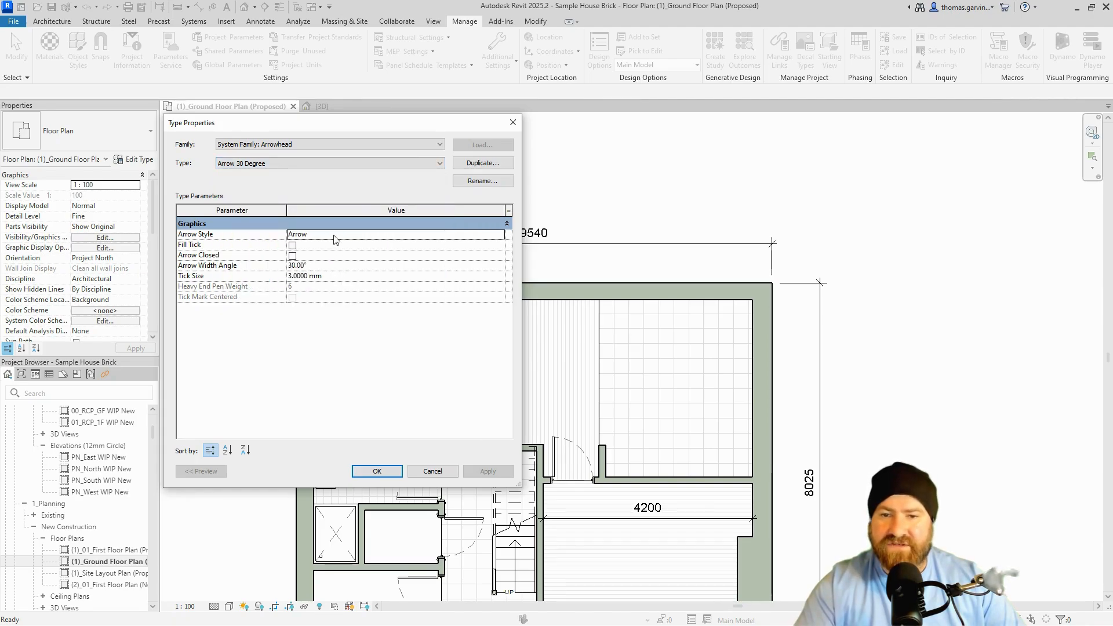
pyautogui.click(343, 276)
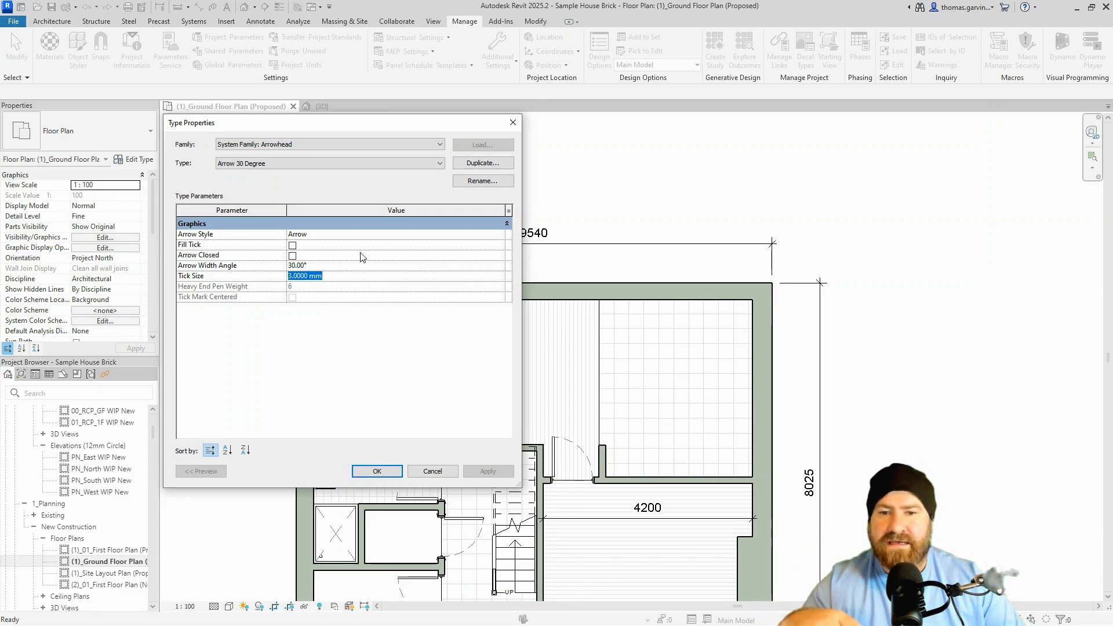
pyautogui.click(492, 236)
pyautogui.click(501, 235)
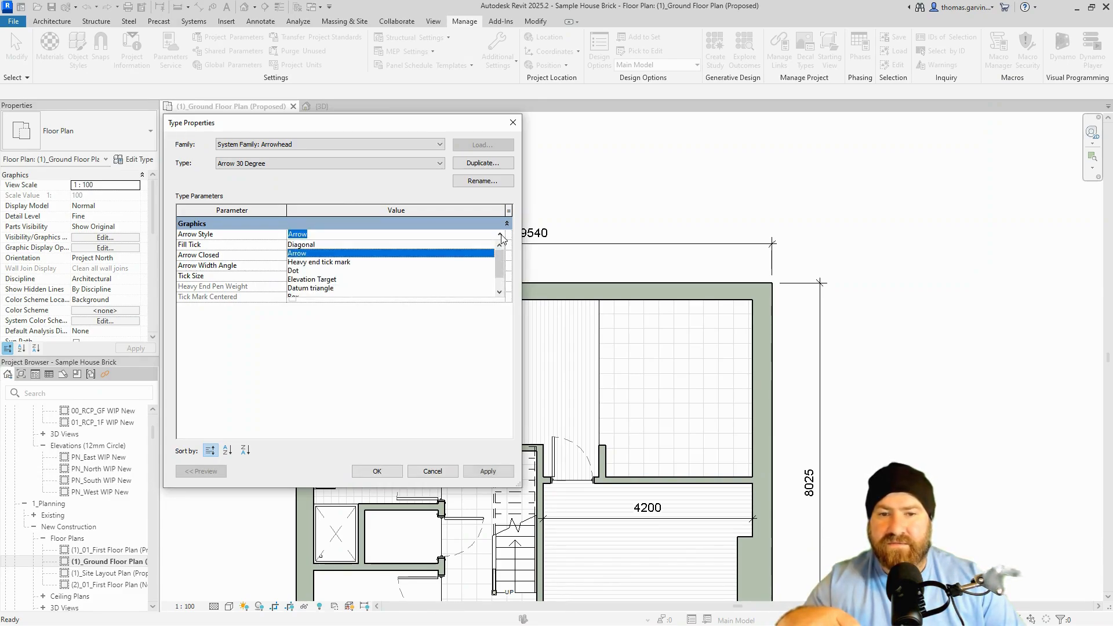
pyautogui.click(501, 235)
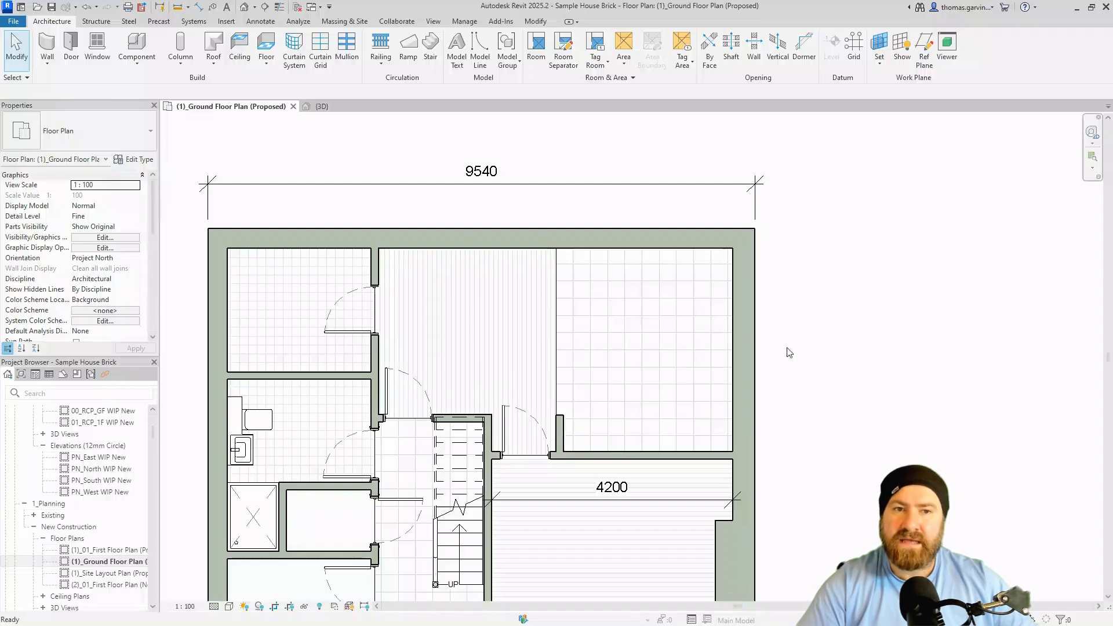
pyautogui.click(464, 21)
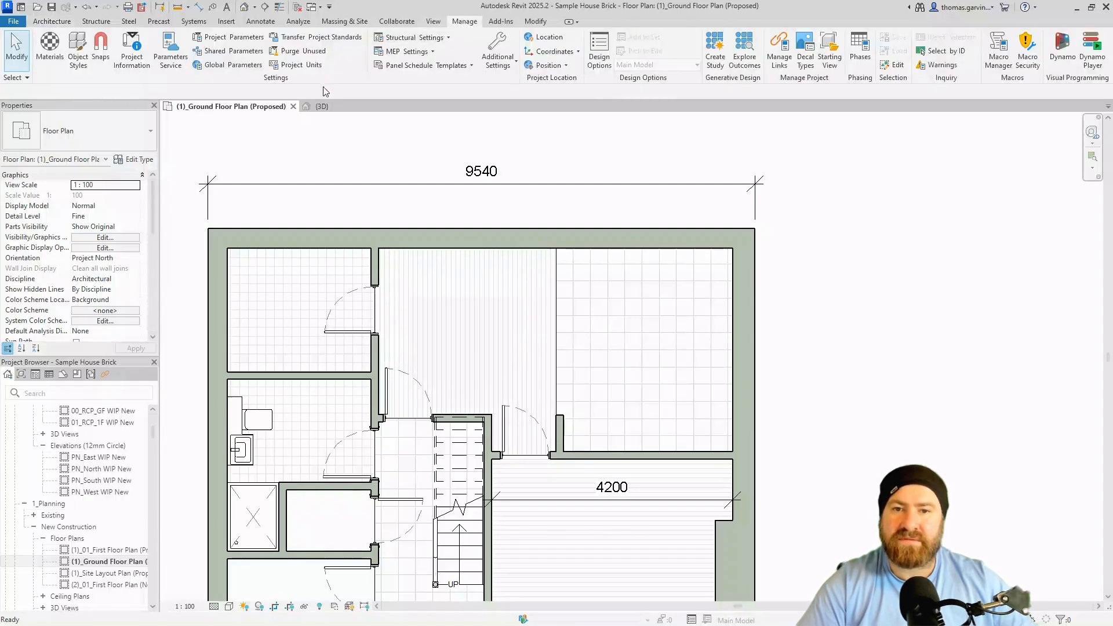
pyautogui.click(293, 67)
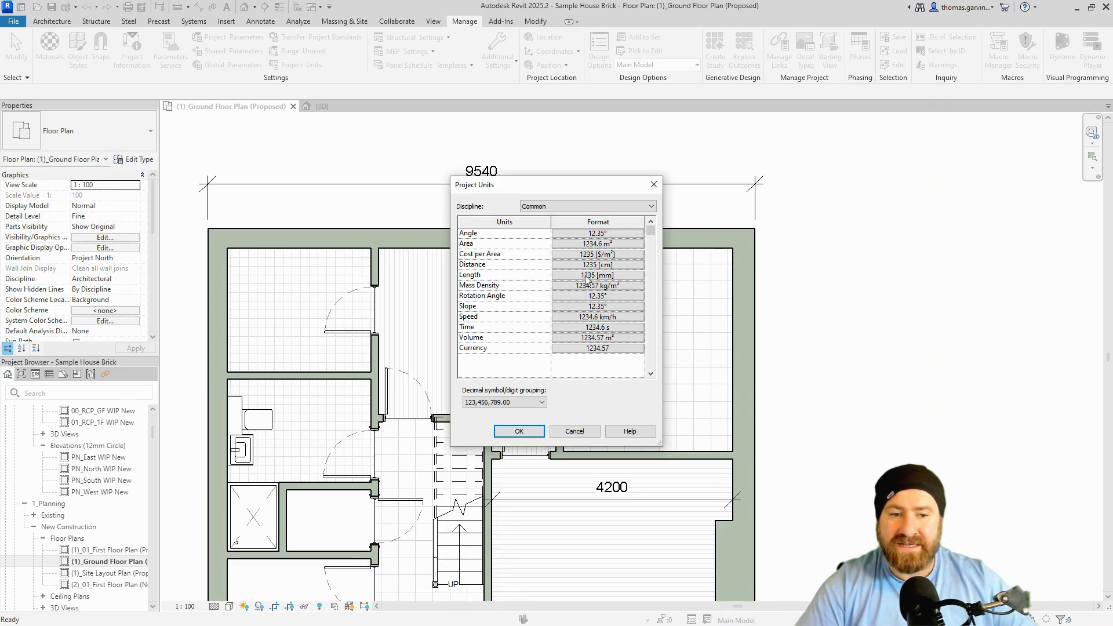
pyautogui.click(615, 276)
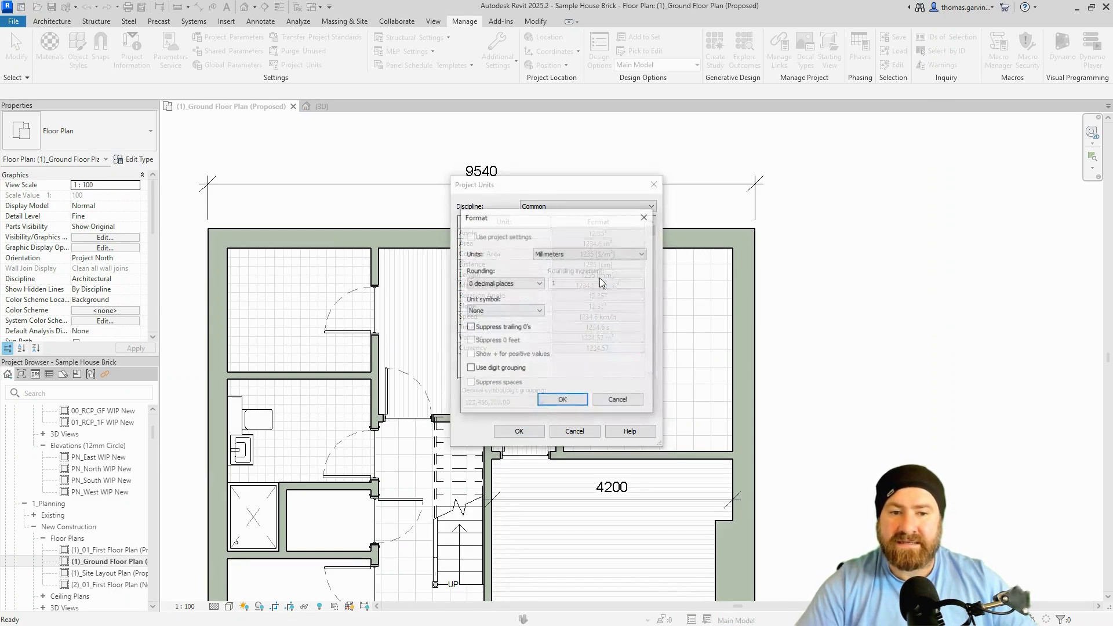
pyautogui.press('ctrl')
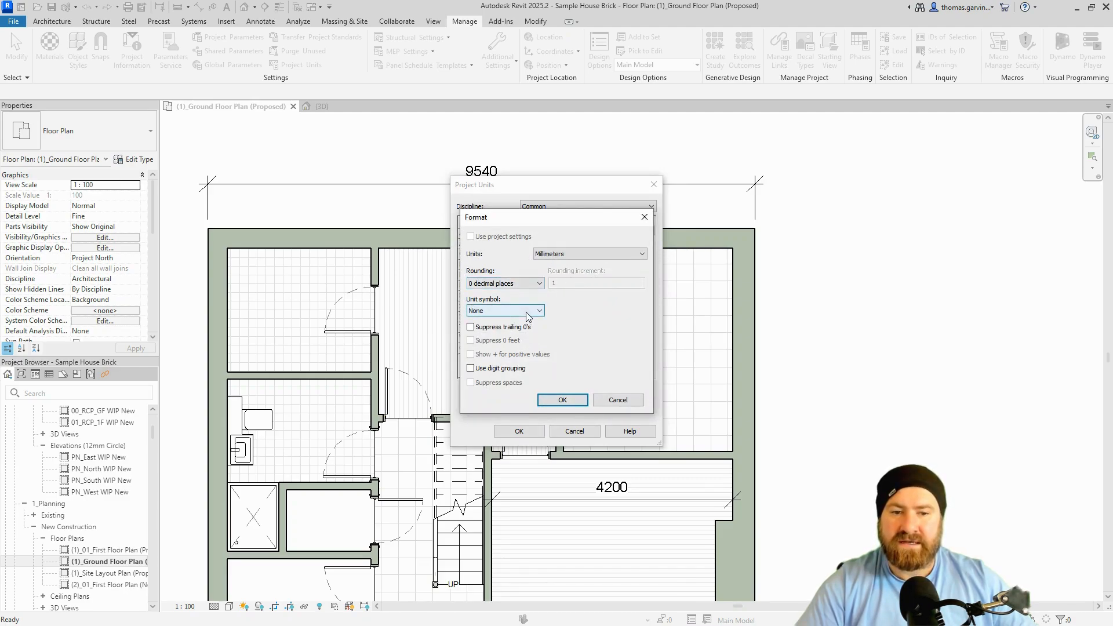
pyautogui.press('ctrl')
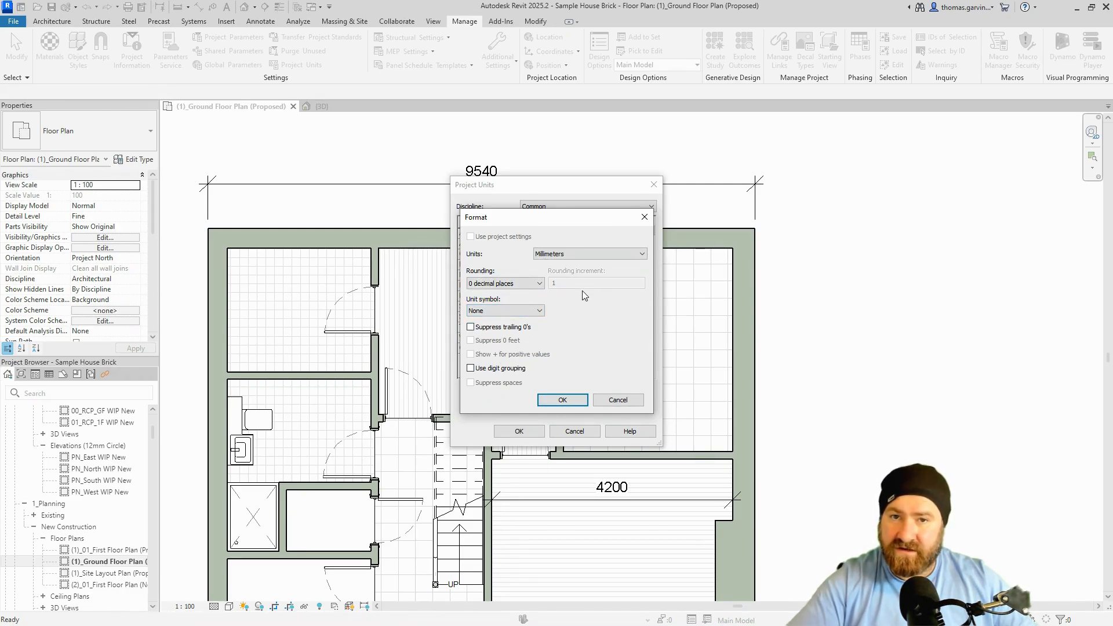
pyautogui.click(618, 400)
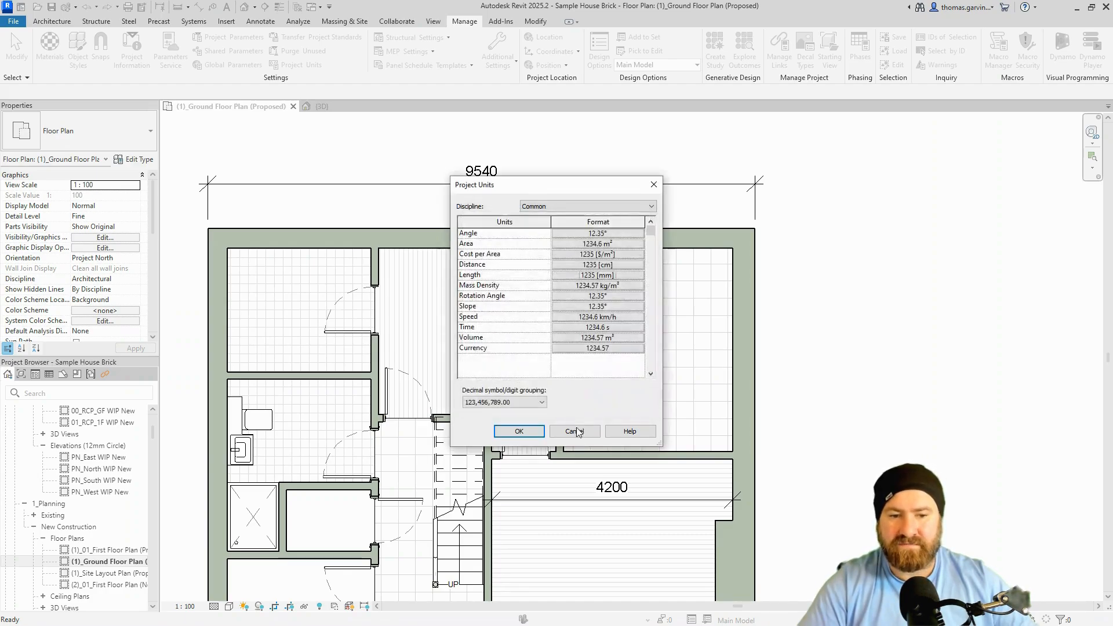
pyautogui.click(519, 431)
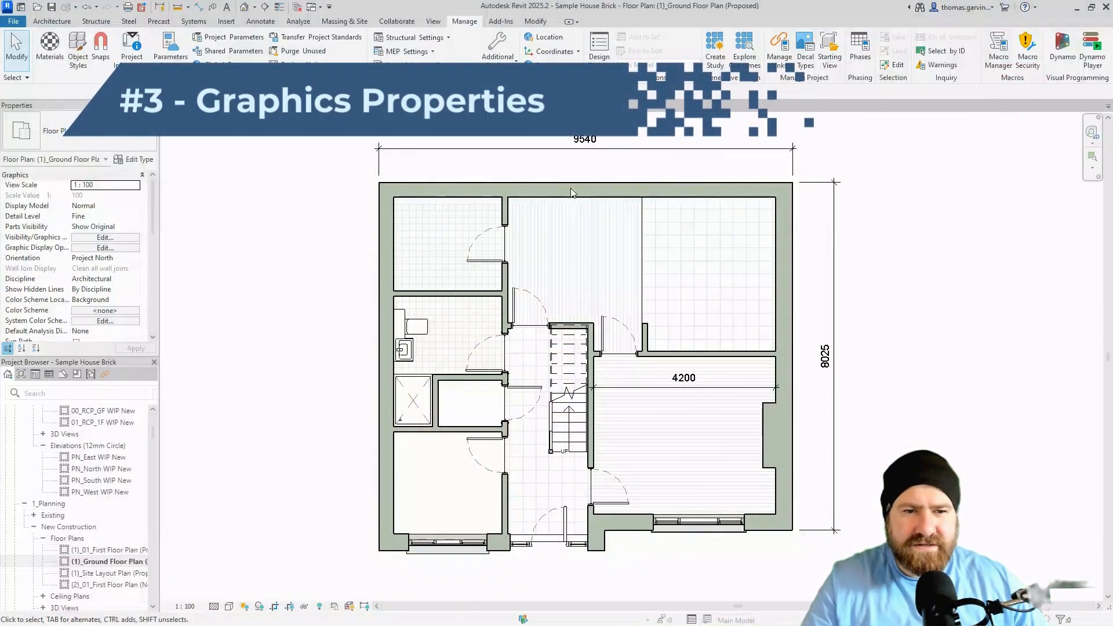
# Open the 9540 dimension's type and apply the Baseline dimension string type.
pyautogui.click(539, 157)
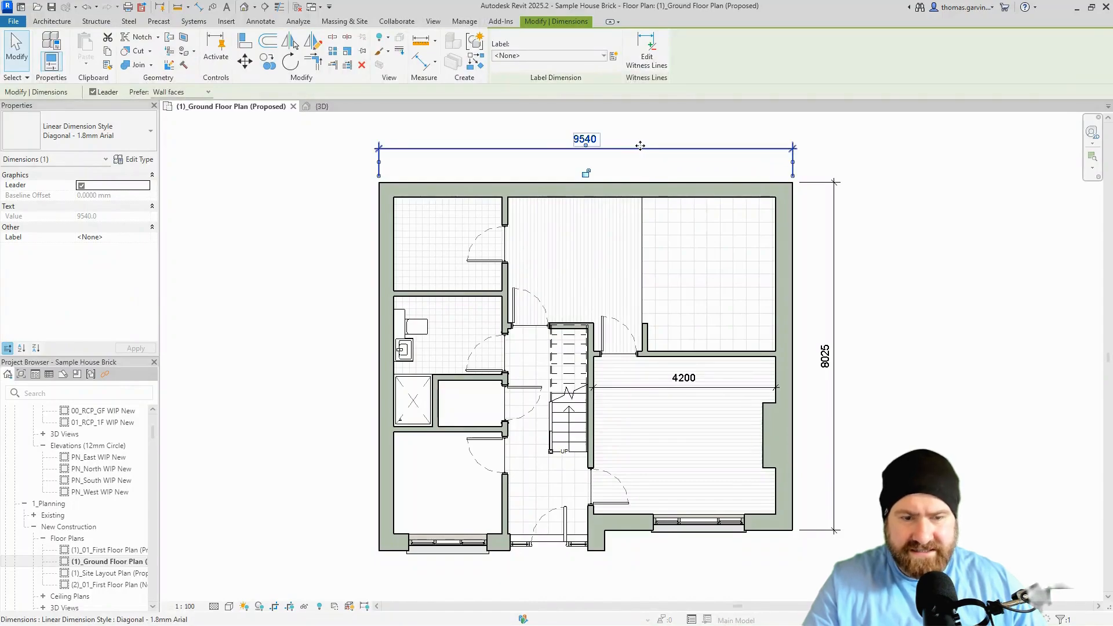
pyautogui.click(133, 159)
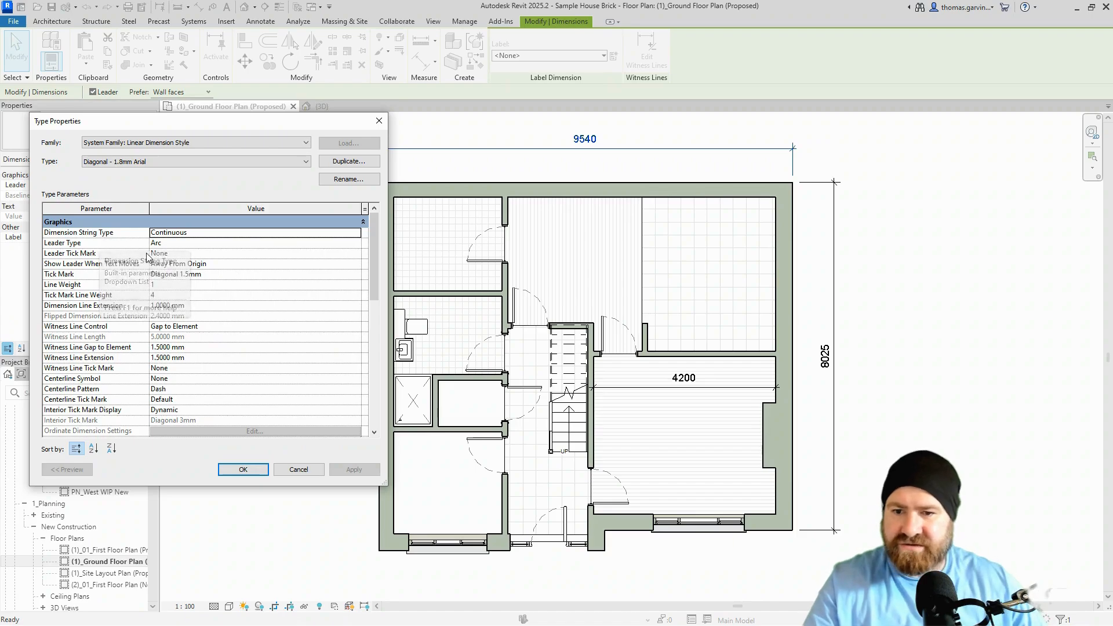
pyautogui.click(355, 233)
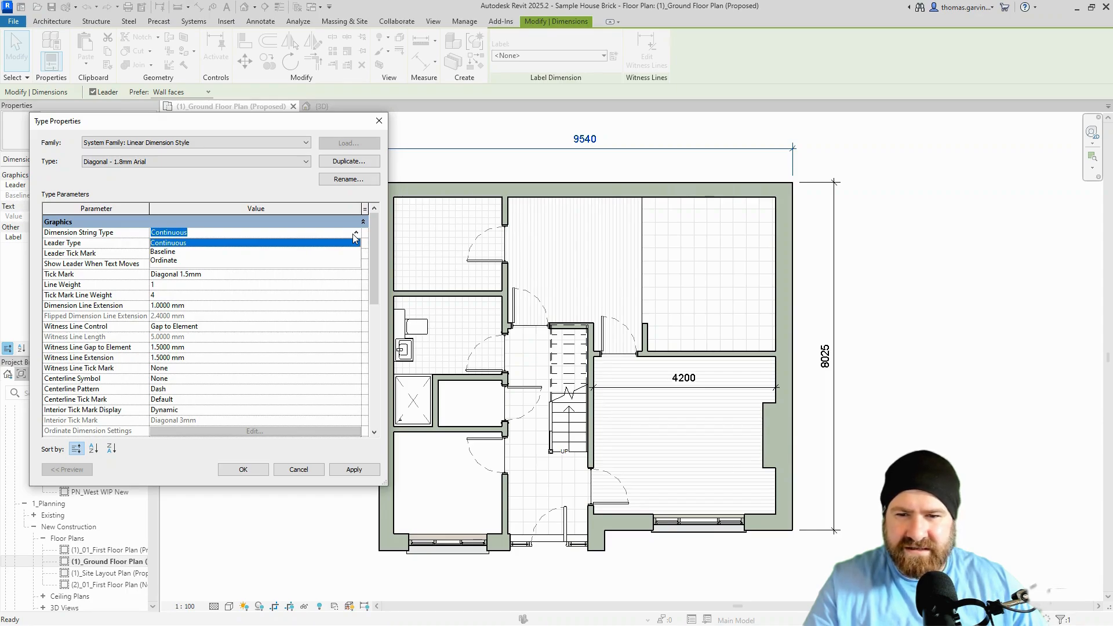
pyautogui.click(185, 253)
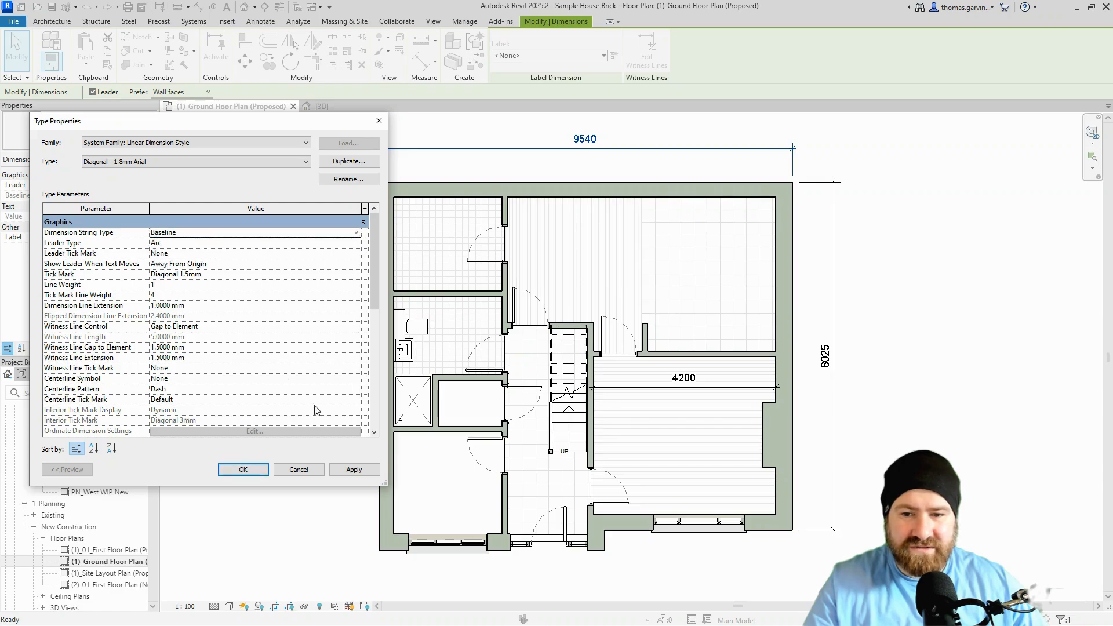
pyautogui.click(351, 473)
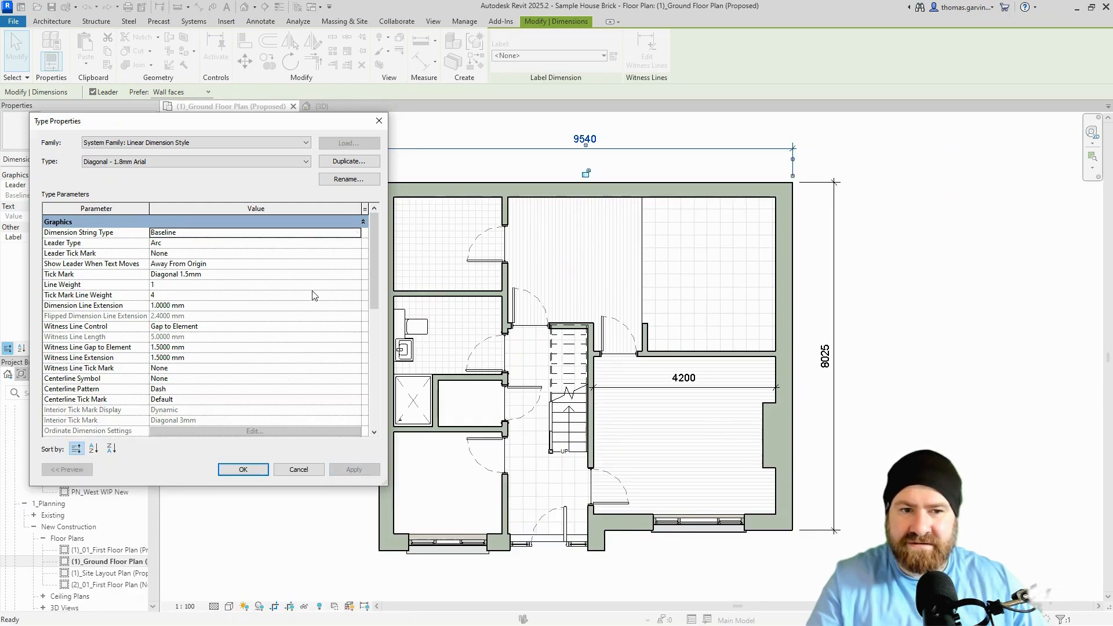
# Try the Ordinate string type, then revert to Baseline and confirm with OK.
pyautogui.click(356, 233)
pyautogui.click(197, 263)
pyautogui.moveTo(216, 129); pyautogui.dragTo(218, 186)
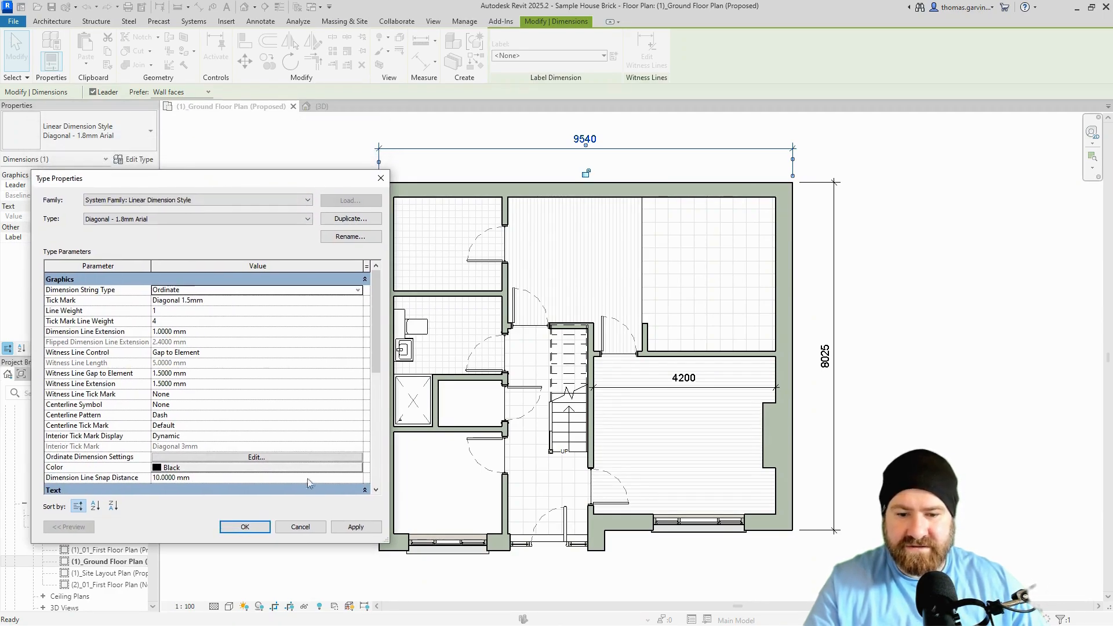
pyautogui.click(355, 524)
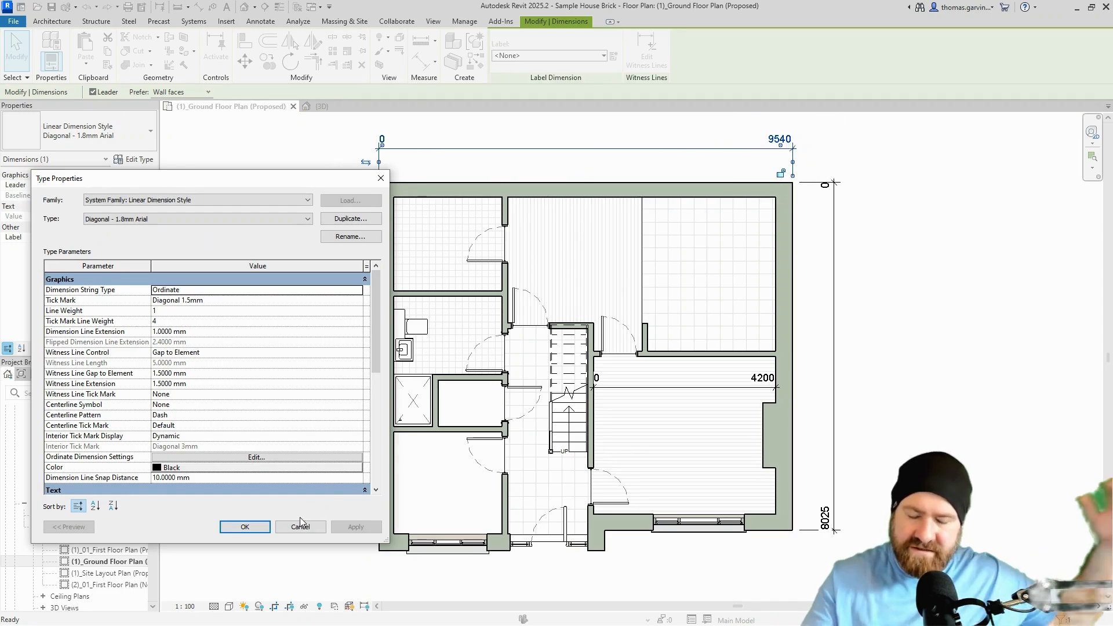
pyautogui.click(356, 292)
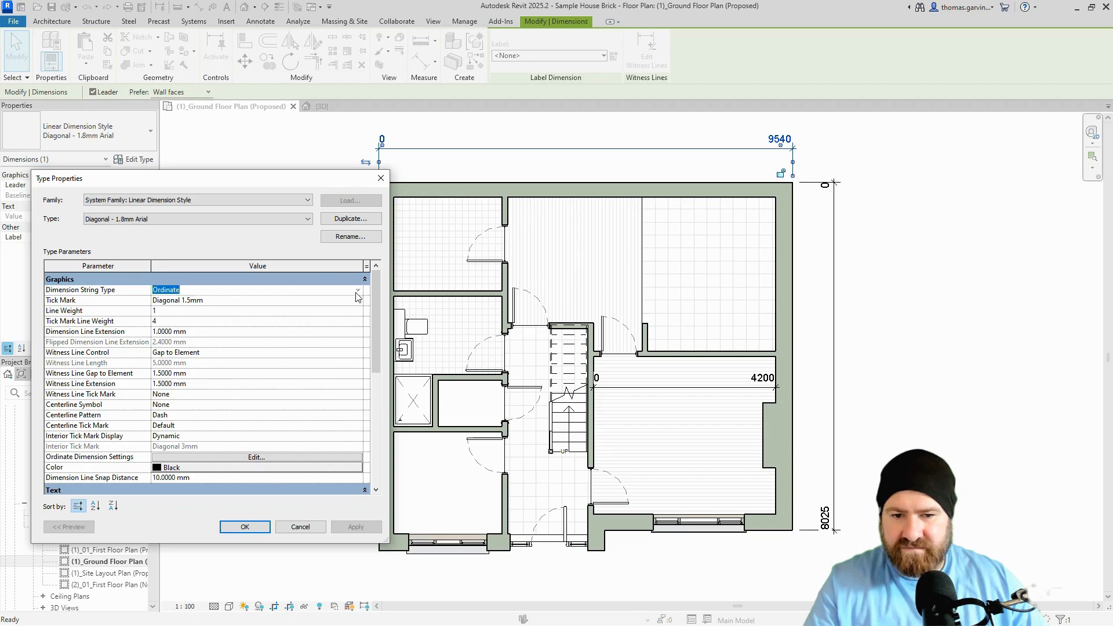
pyautogui.click(356, 290)
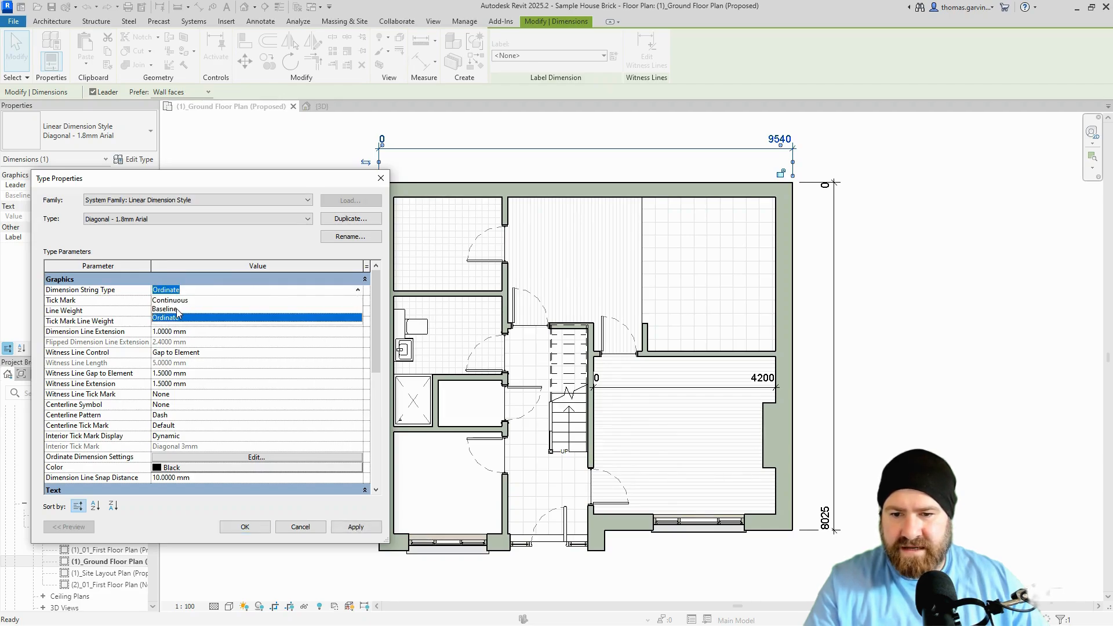
pyautogui.click(180, 309)
pyautogui.click(244, 527)
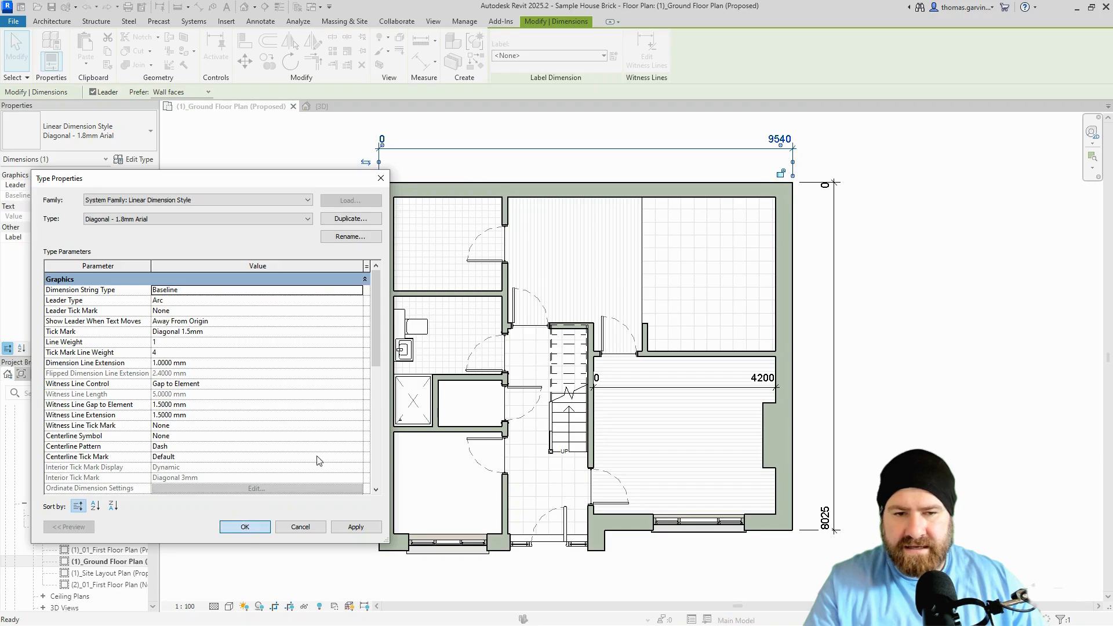
pyautogui.click(199, 8)
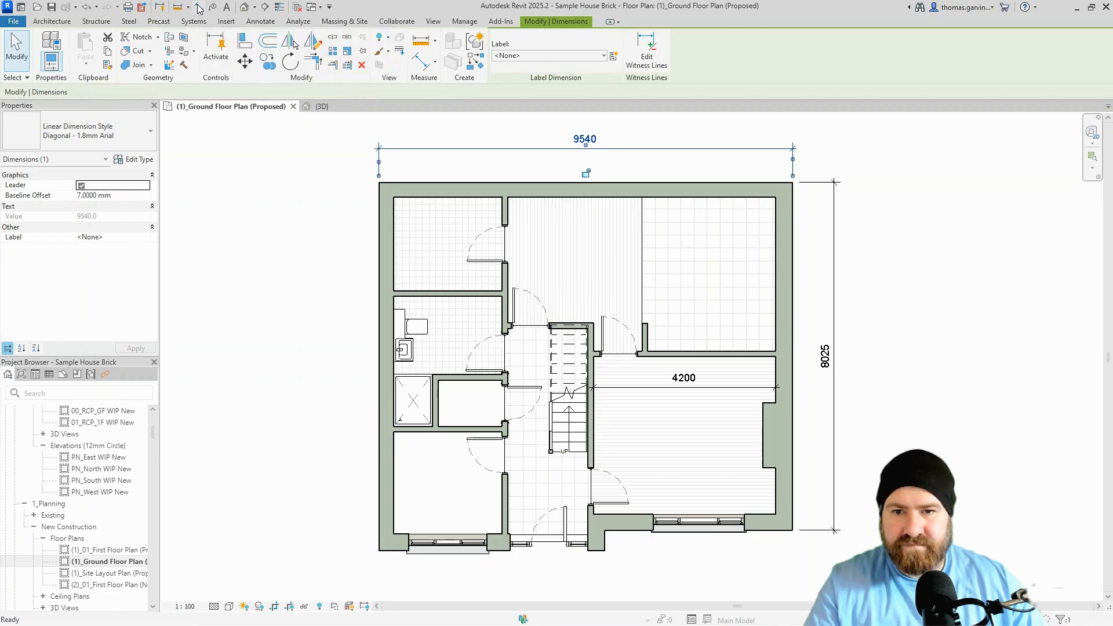
pyautogui.click(377, 231)
pyautogui.click(507, 212)
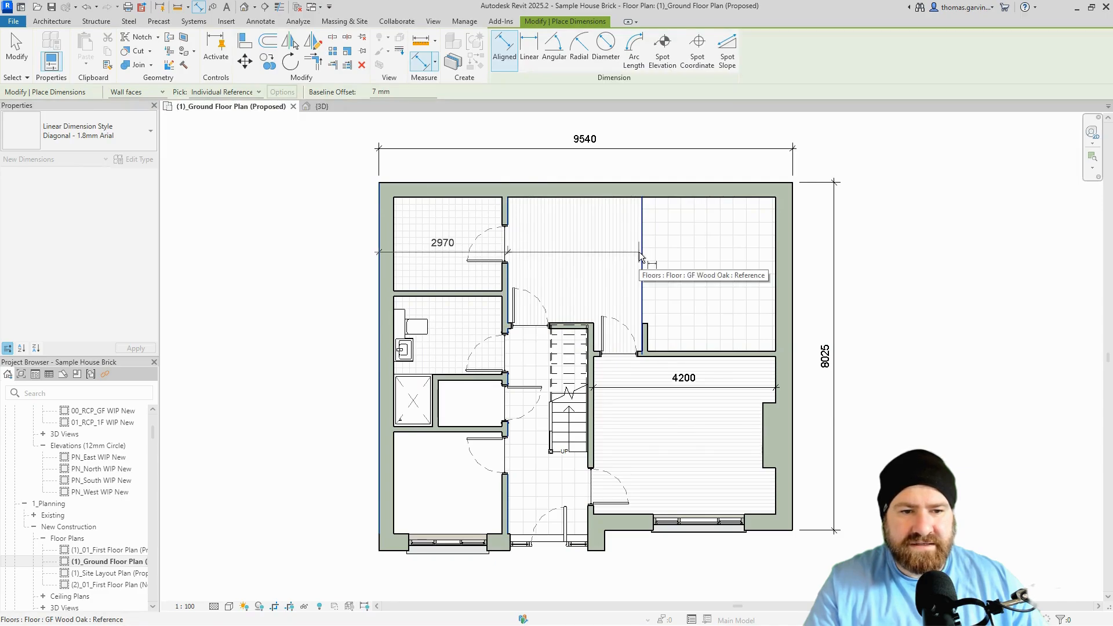
pyautogui.click(638, 252)
pyautogui.click(793, 262)
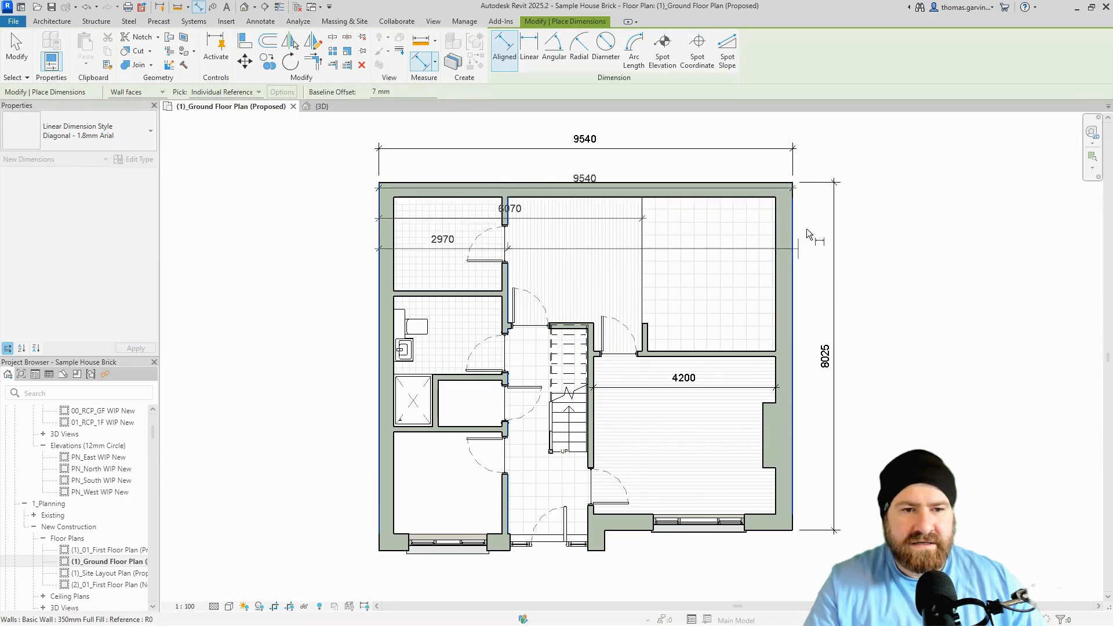
pyautogui.moveTo(830, 183); pyautogui.dragTo(820, 317, button='middle')
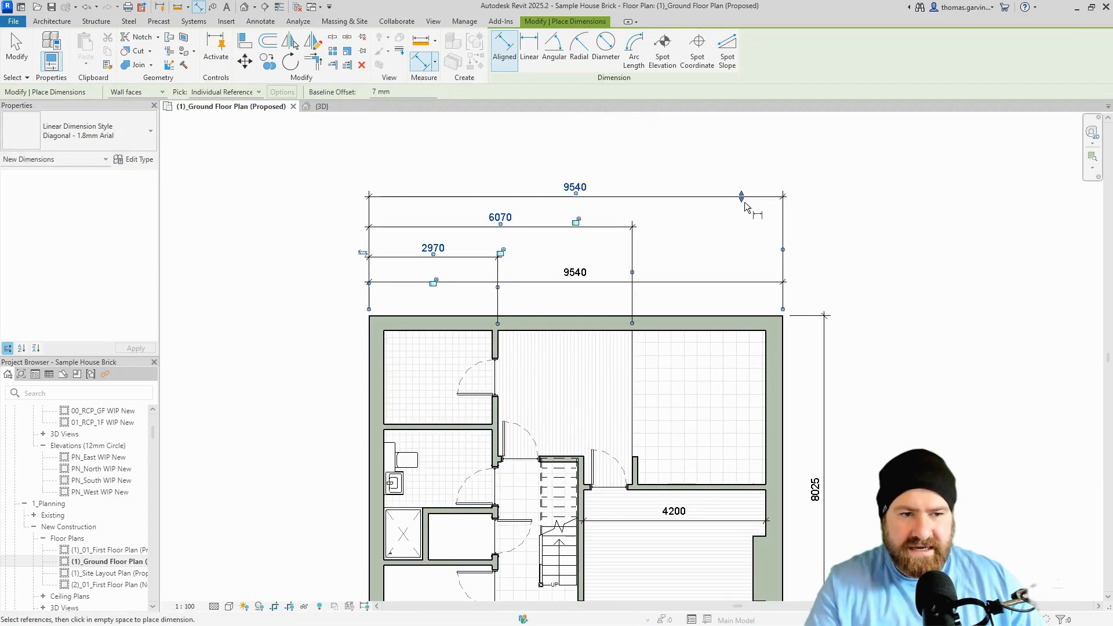
pyautogui.moveTo(742, 195)
pyautogui.mouseDown()
pyautogui.moveTo(748, 164)
pyautogui.moveTo(745, 205)
pyautogui.mouseUp()
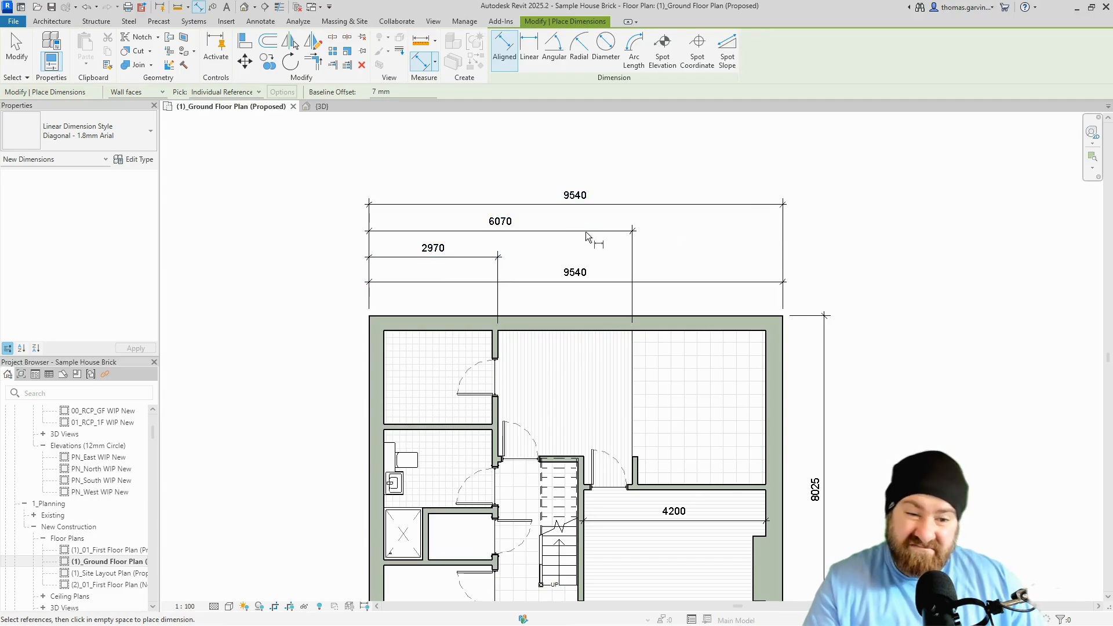
pyautogui.press('Escape')
pyautogui.click(535, 233)
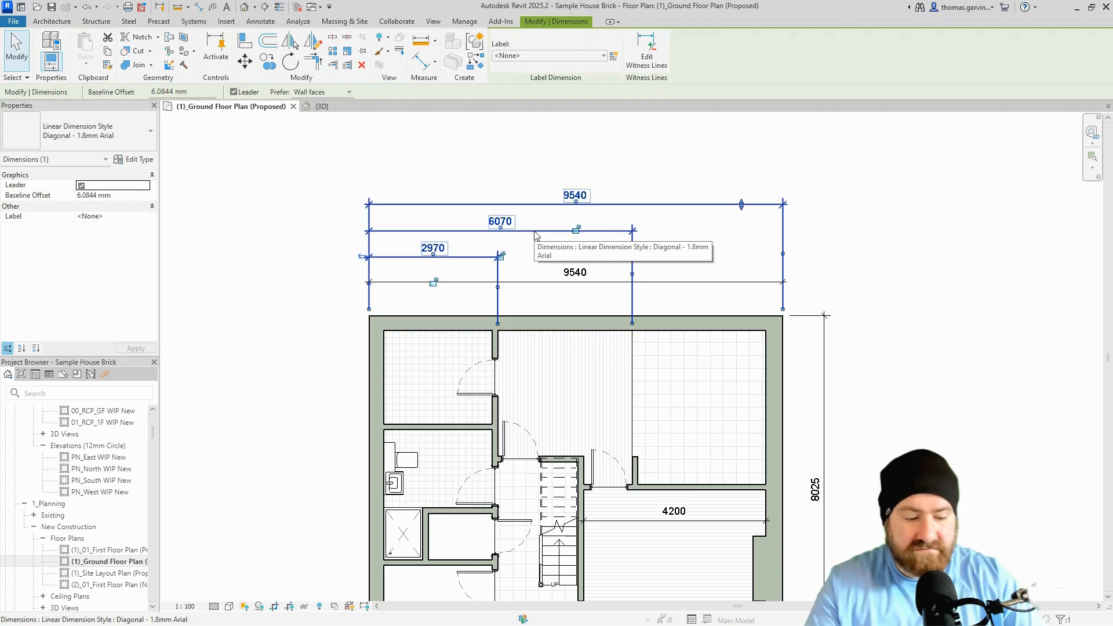
pyautogui.press('Delete')
pyautogui.click(437, 270)
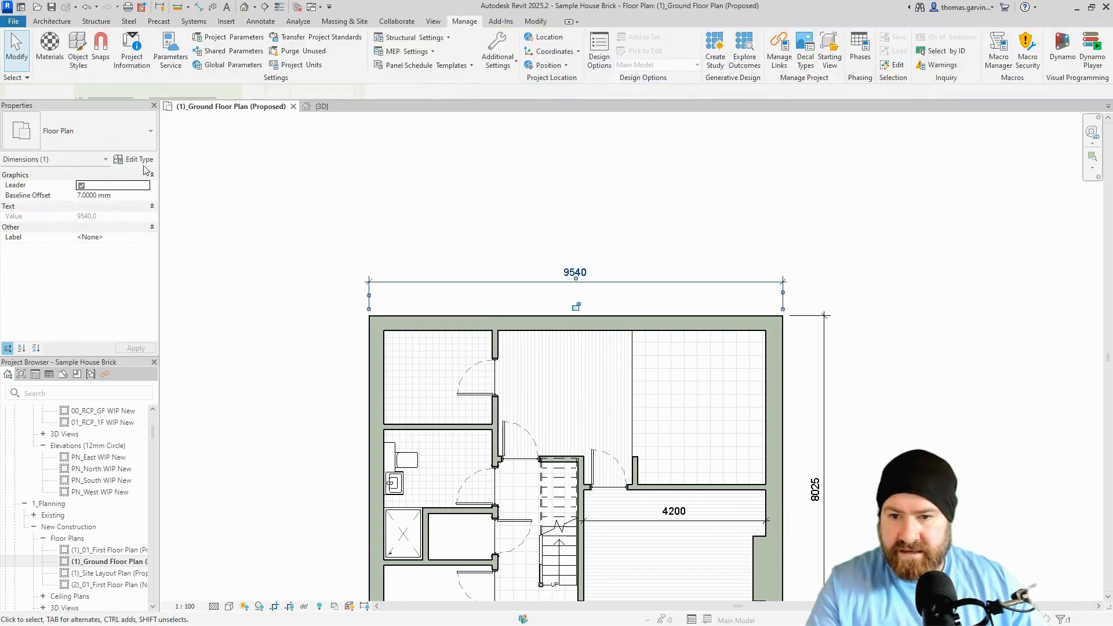
# Set the dimension type's string type to Continuous, apply it and close Type Properties.
pyautogui.click(137, 159)
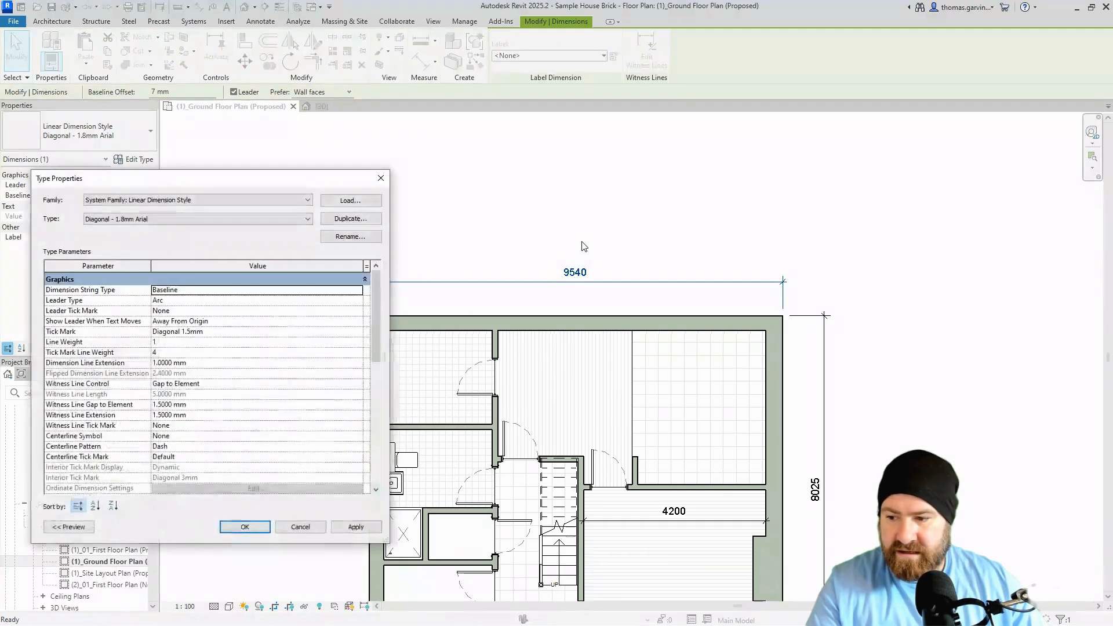
pyautogui.click(357, 289)
pyautogui.click(358, 290)
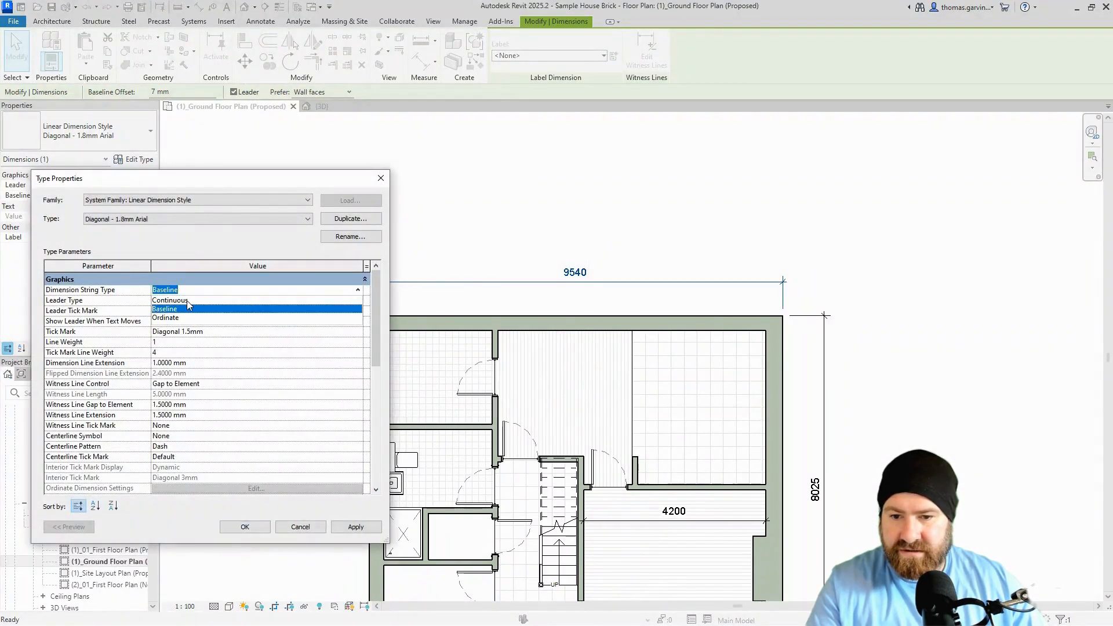
pyautogui.click(186, 300)
pyautogui.click(340, 529)
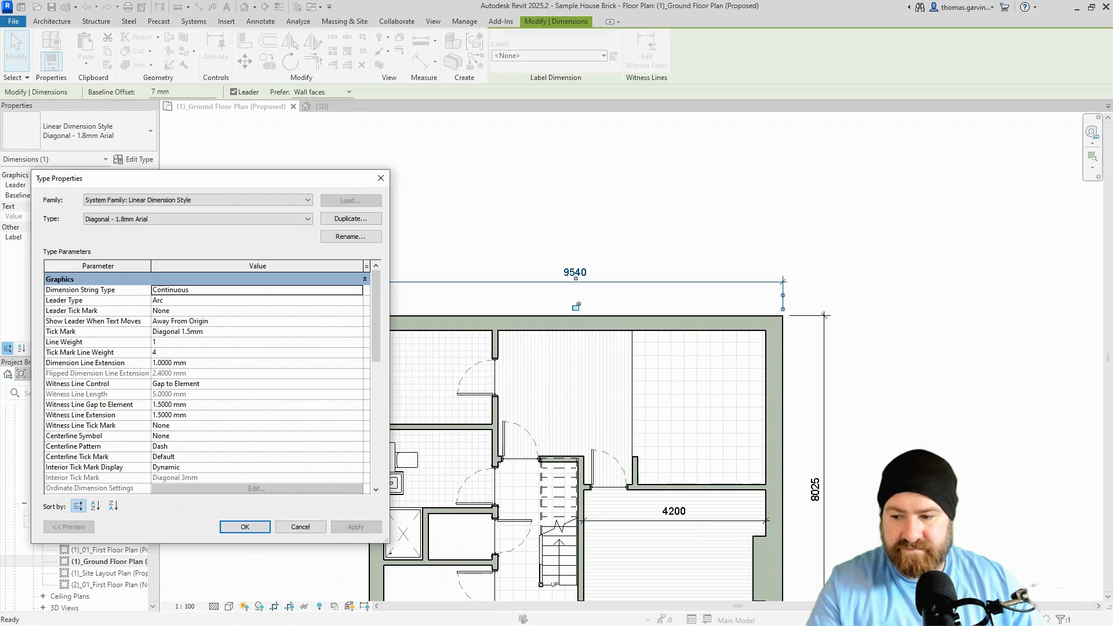
pyautogui.press('Return')
pyautogui.scroll(3, 690, 240)
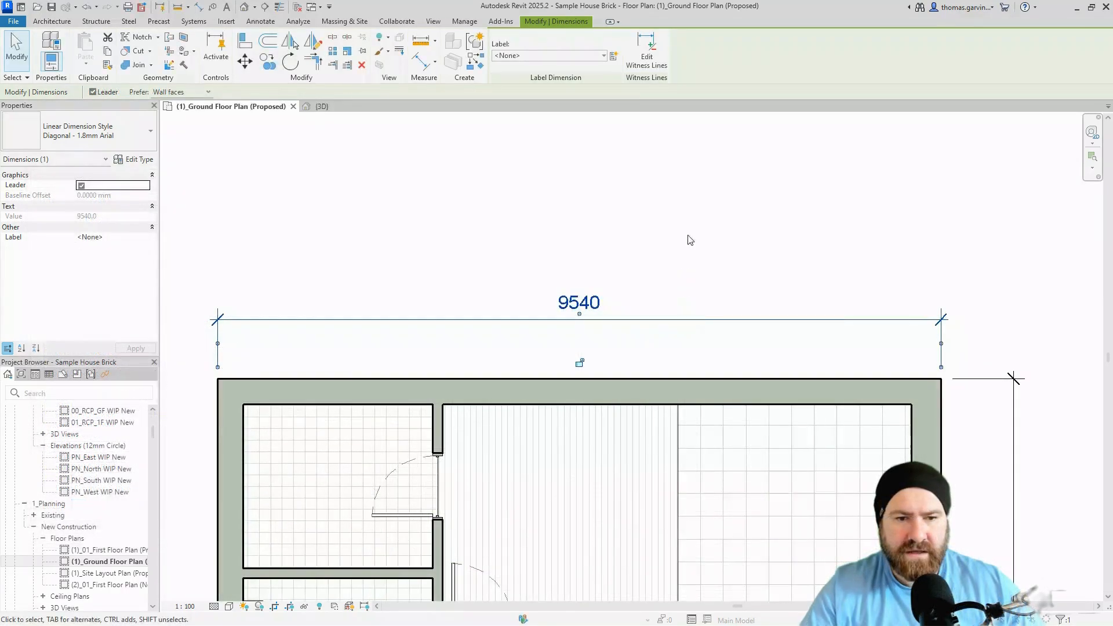
# Keep Arc as the leader type, then drag the 9540 text up-right on an arc leader.
pyautogui.click(134, 163)
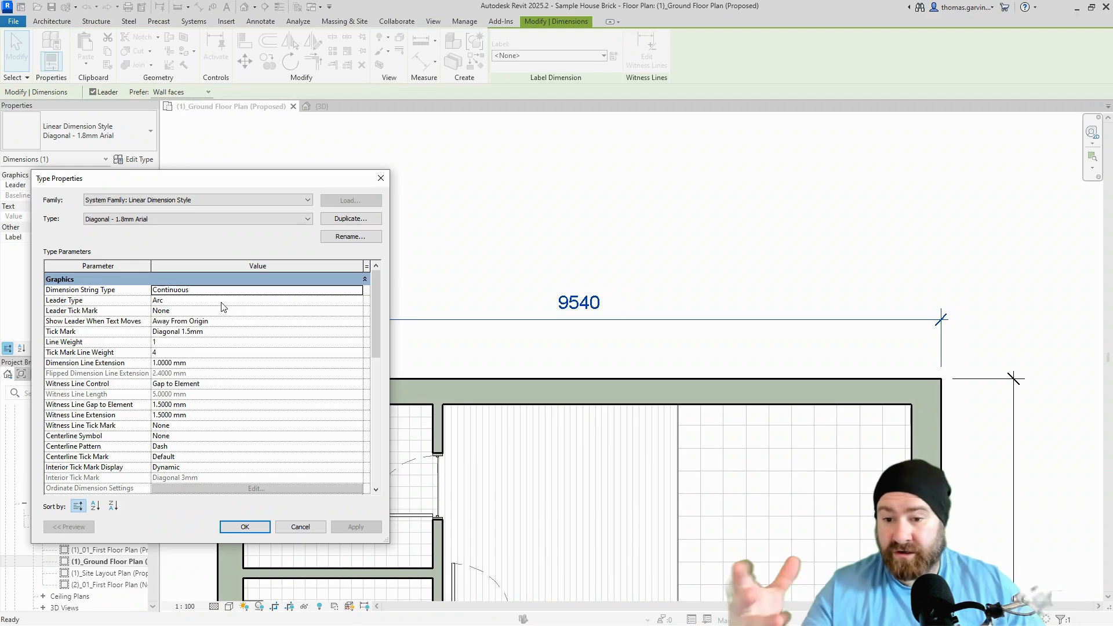
pyautogui.click(259, 301)
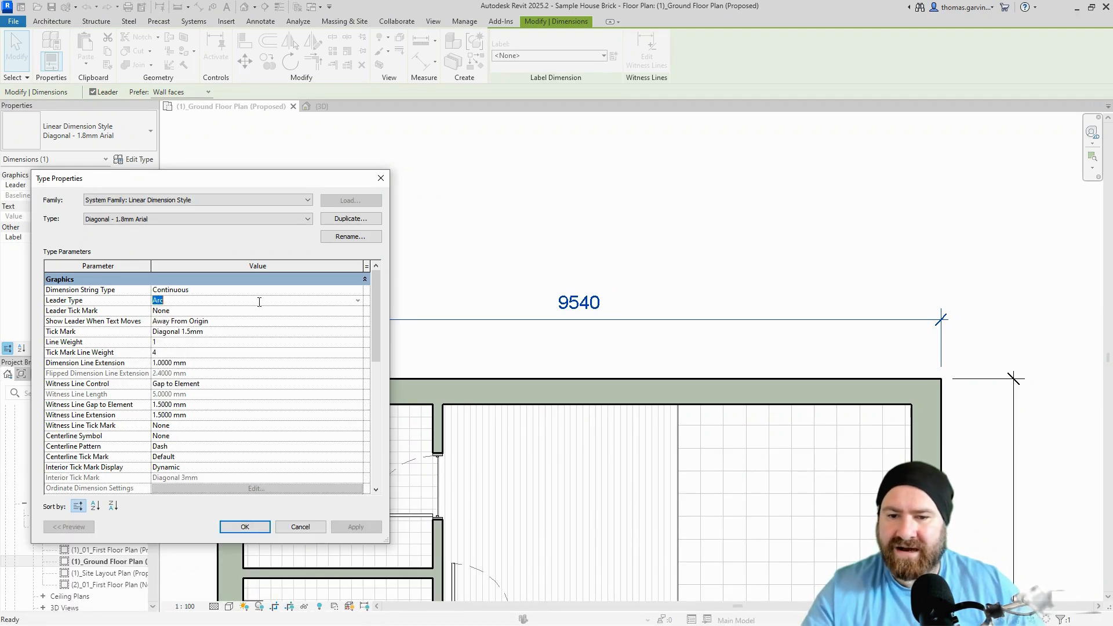
pyautogui.click(359, 301)
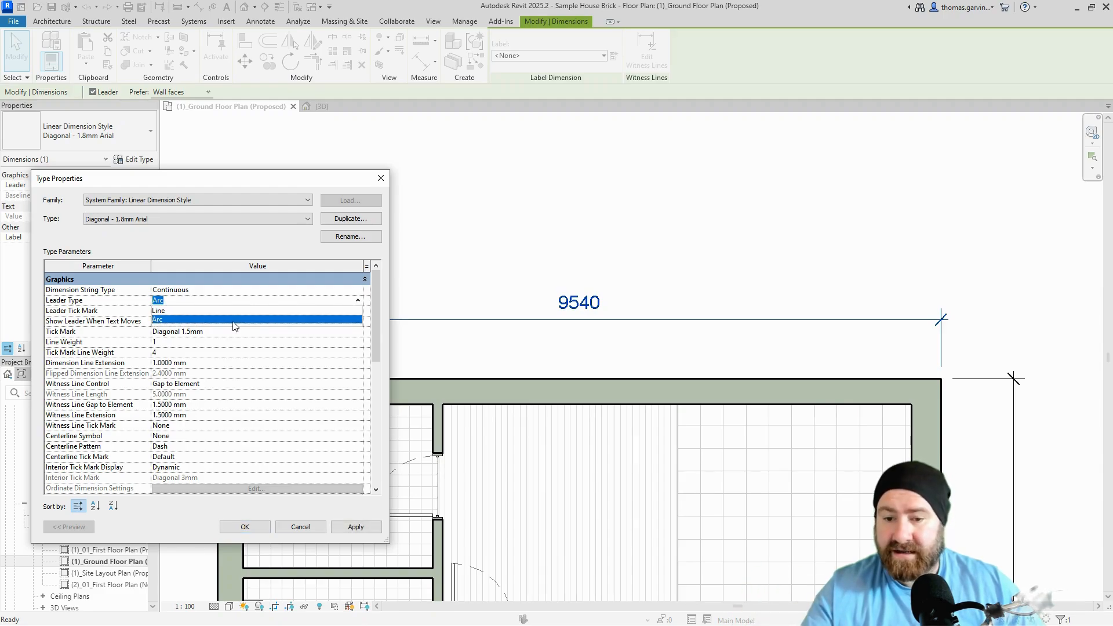
pyautogui.click(356, 301)
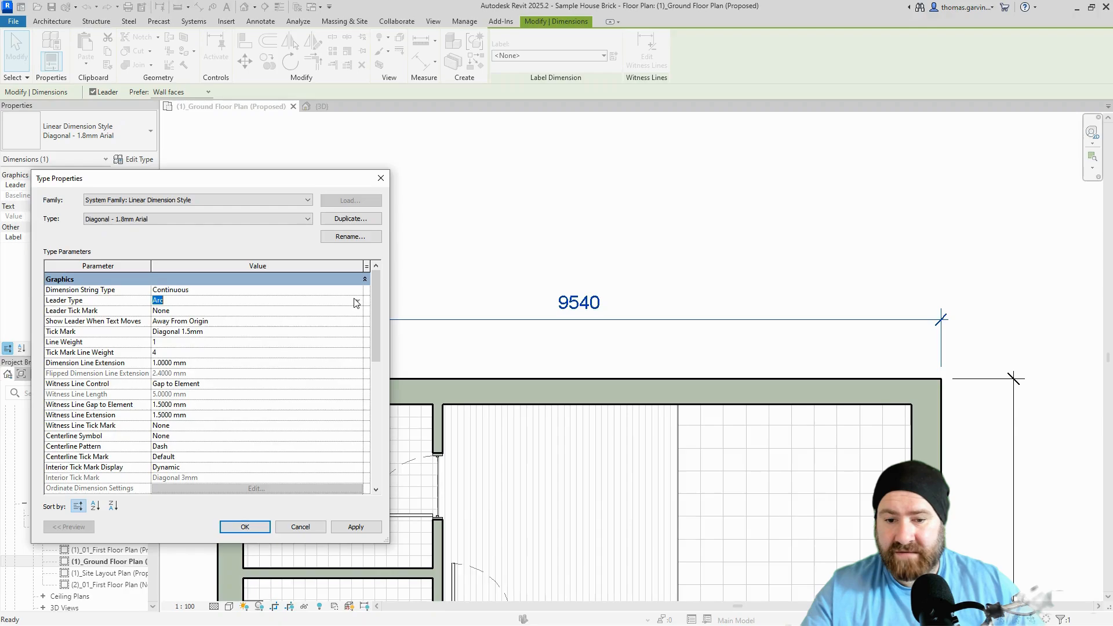
pyautogui.click(246, 527)
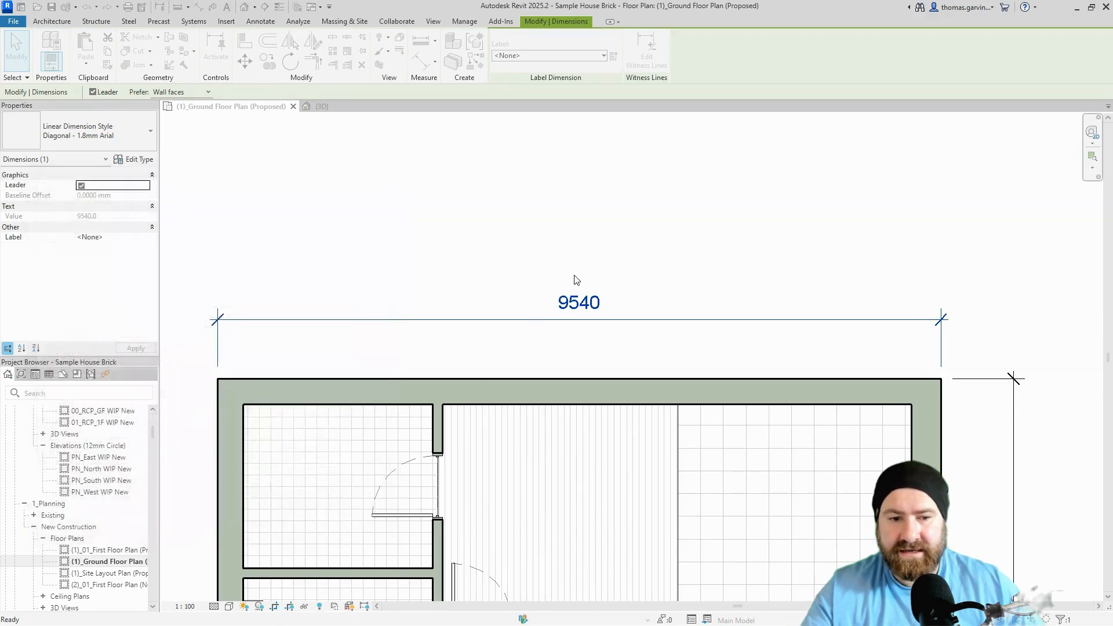
pyautogui.click(591, 302)
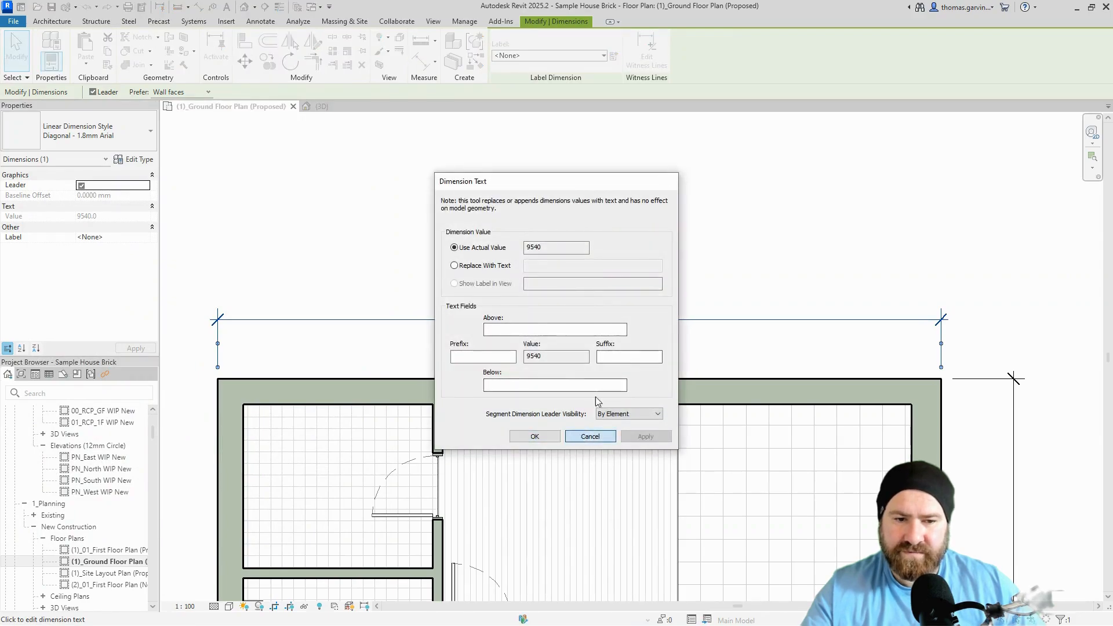
pyautogui.press('Escape')
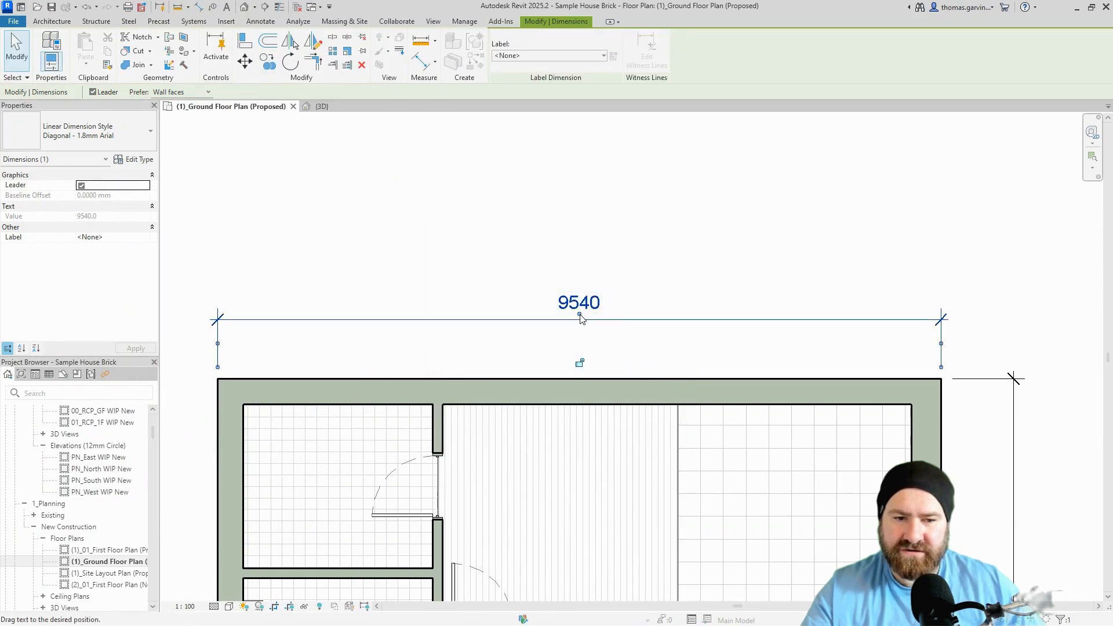
pyautogui.moveTo(579, 315); pyautogui.dragTo(766, 188)
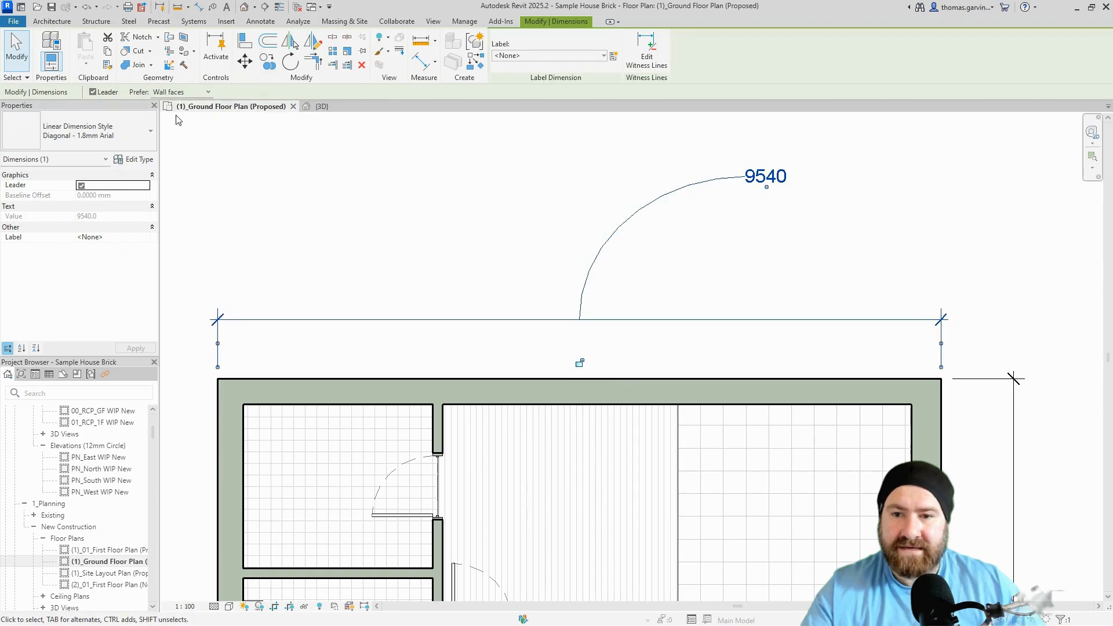
# Preview a Line leader, revert to Arc, and drag the 9540 text back onto its line.
pyautogui.click(138, 159)
pyautogui.click(291, 301)
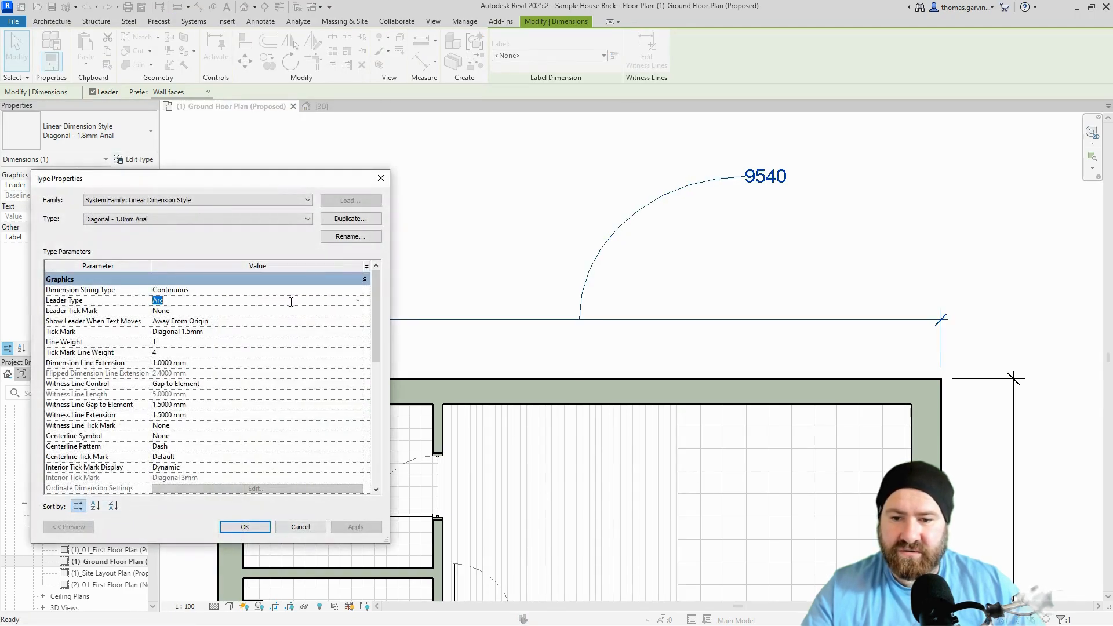
pyautogui.click(358, 300)
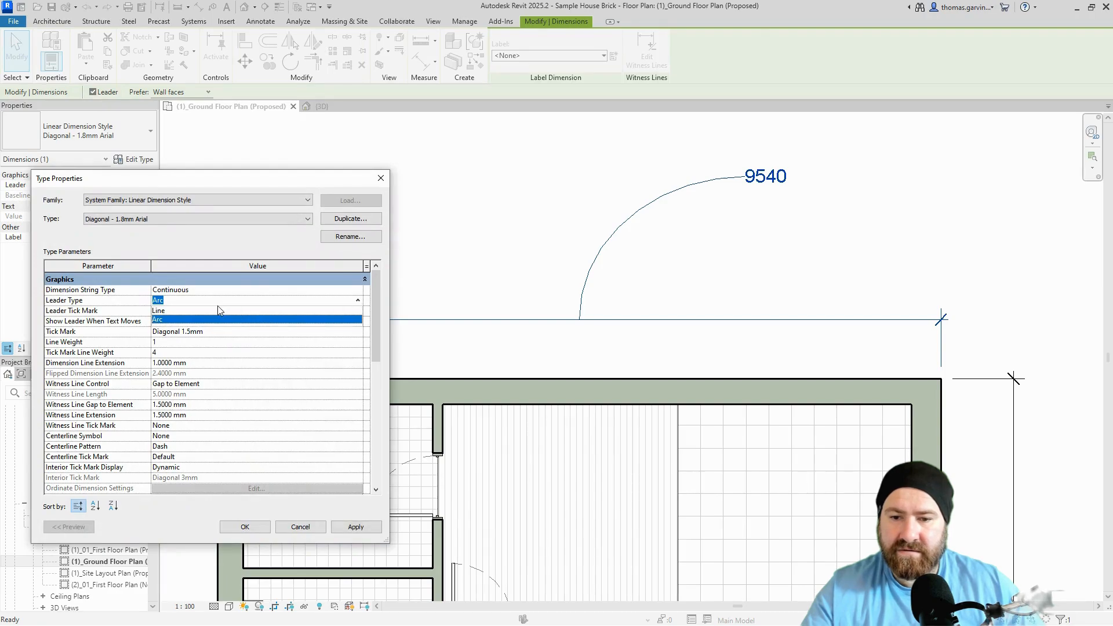
pyautogui.click(220, 310)
pyautogui.click(354, 525)
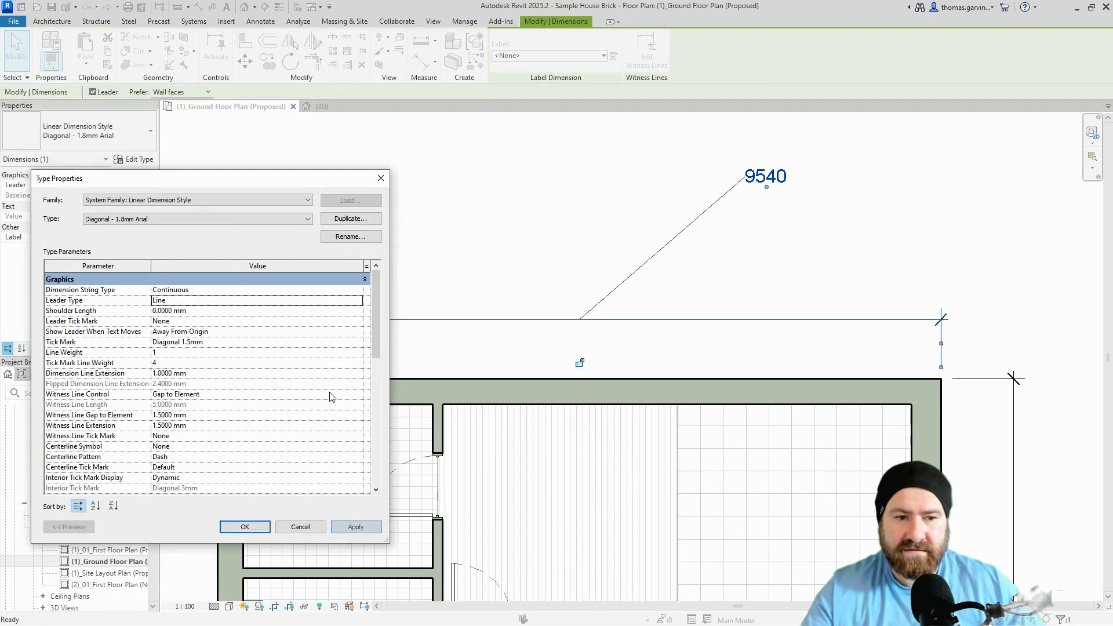
pyautogui.click(359, 302)
pyautogui.click(176, 321)
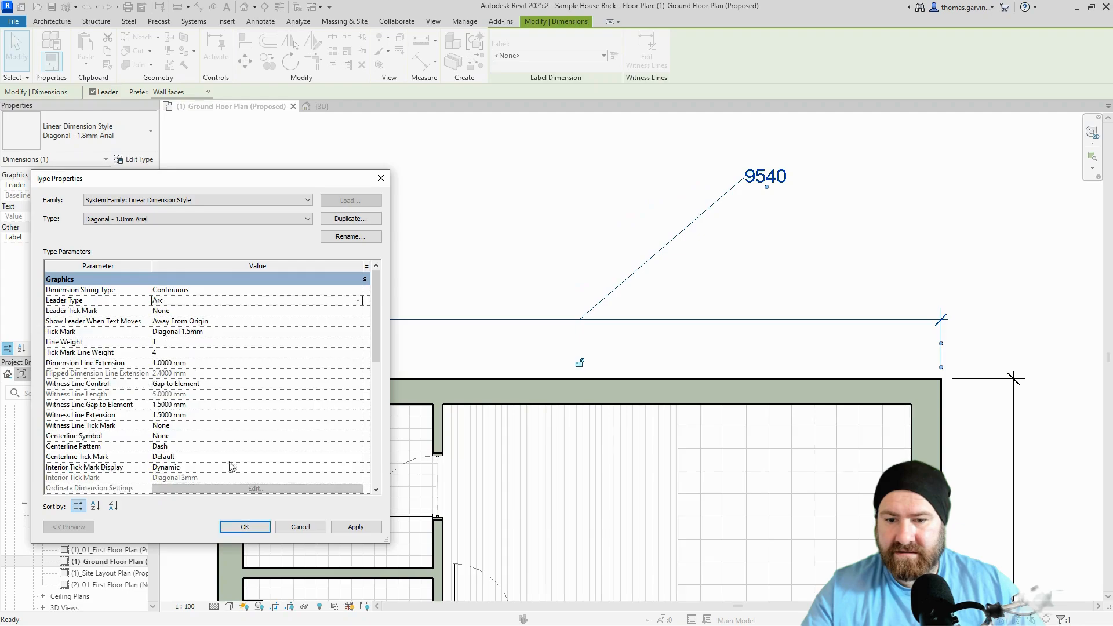
pyautogui.click(245, 527)
pyautogui.moveTo(765, 192); pyautogui.dragTo(578, 324)
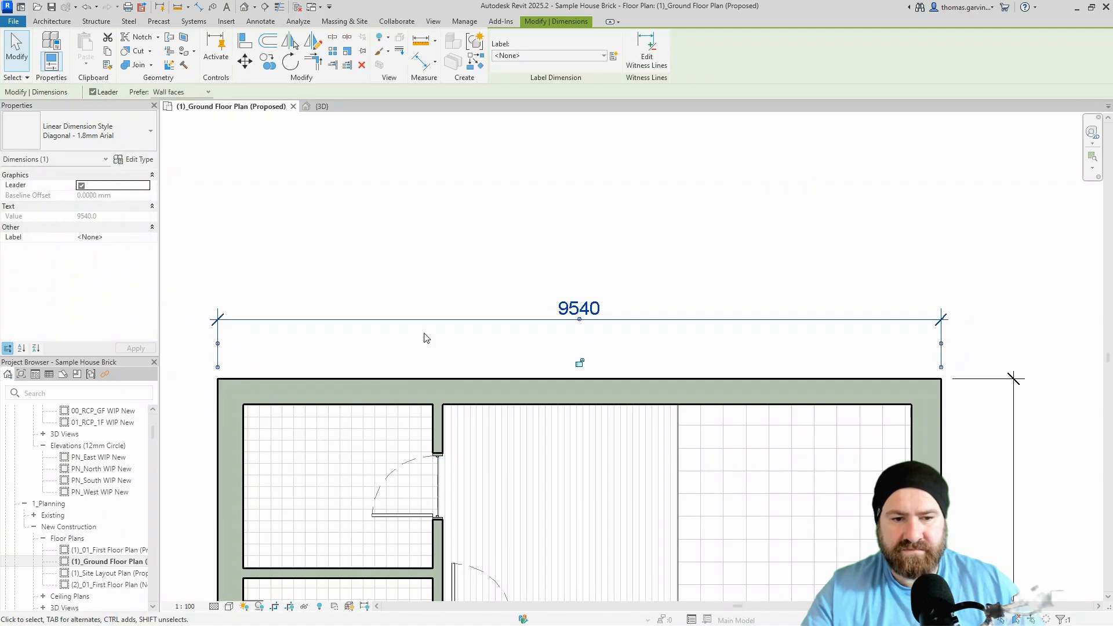
# Give leaders Arrow Filled 15 Degree ticks shown Beyond Witness Lines, then open the 9540 text settings.
pyautogui.click(138, 159)
pyautogui.click(125, 321)
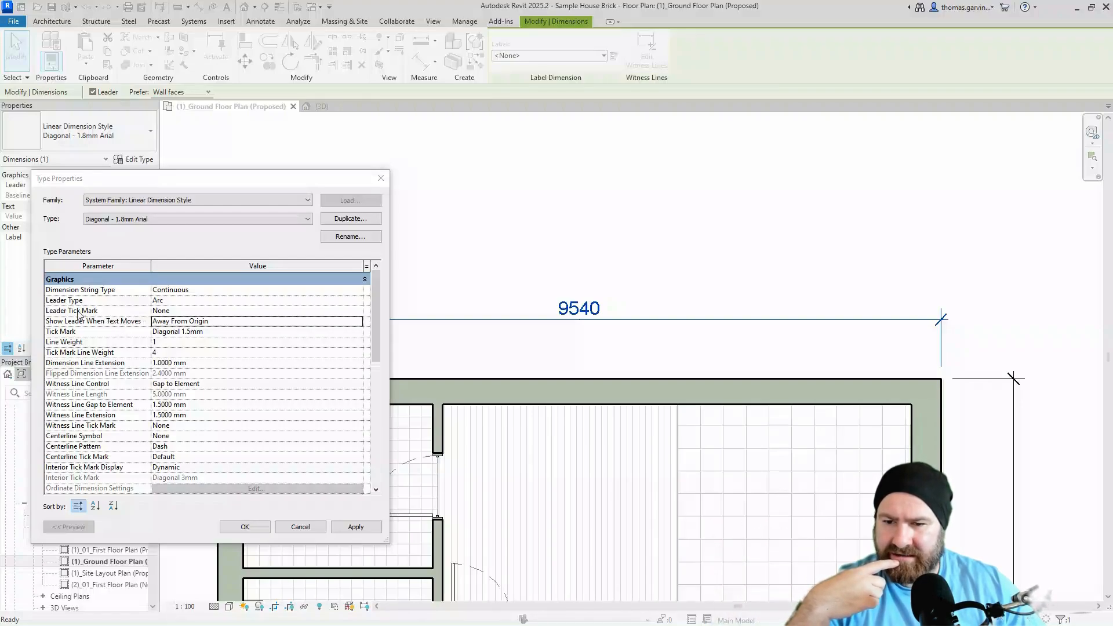
pyautogui.click(218, 312)
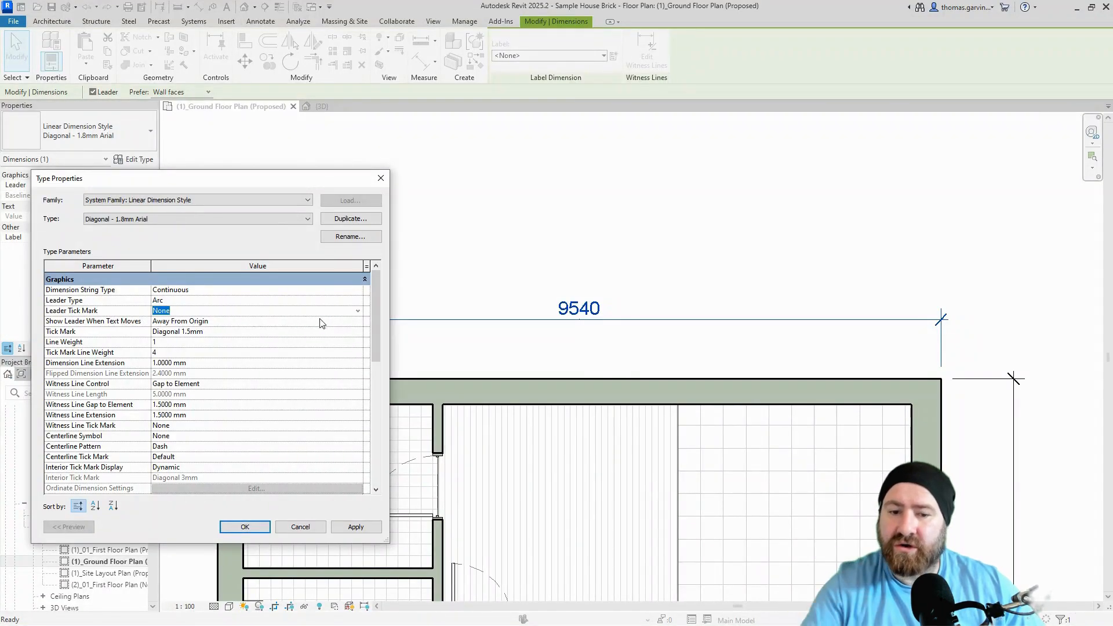
pyautogui.click(357, 311)
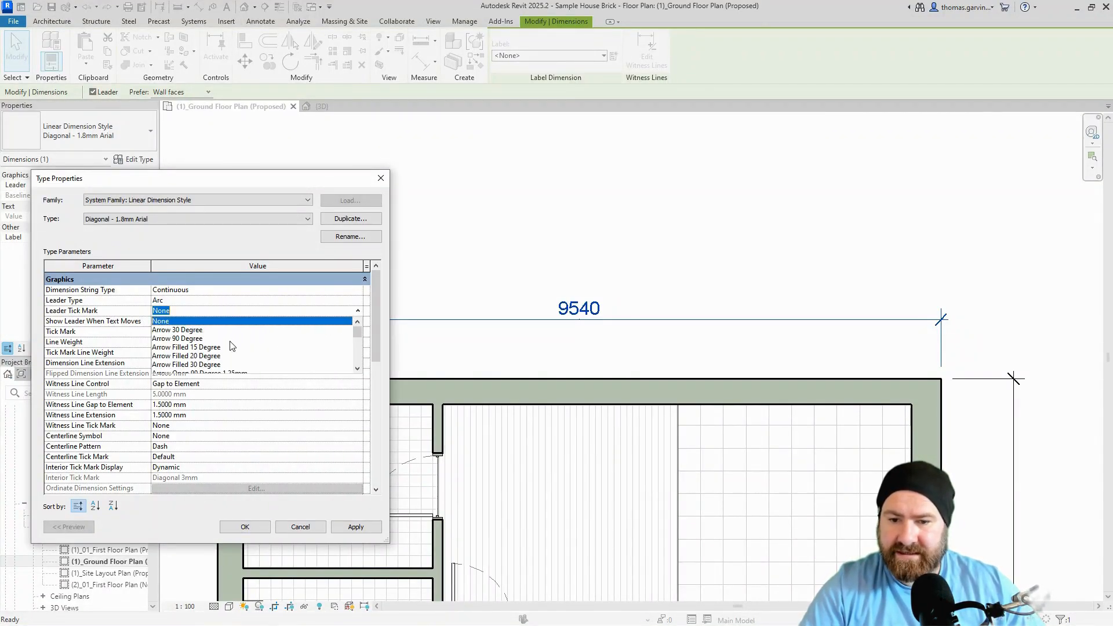
pyautogui.click(217, 347)
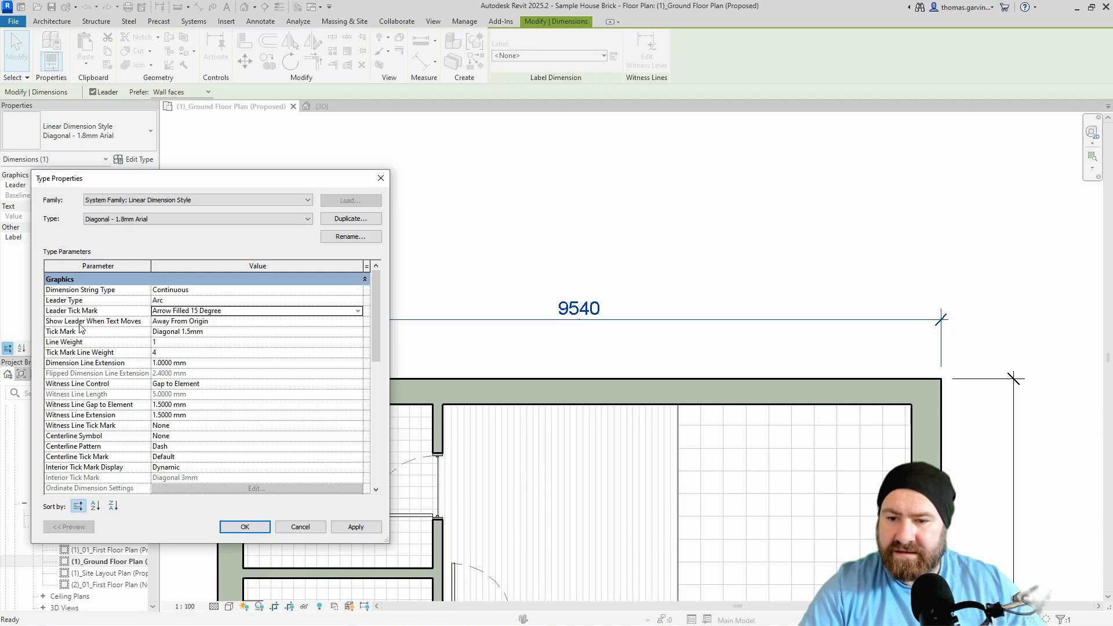
pyautogui.click(236, 321)
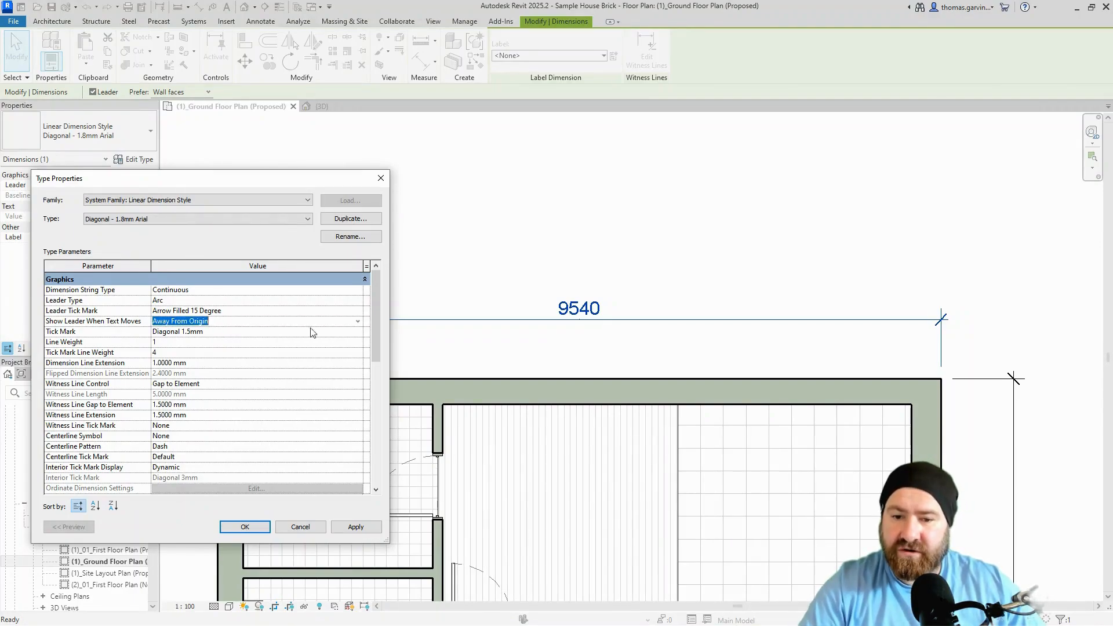
pyautogui.click(358, 322)
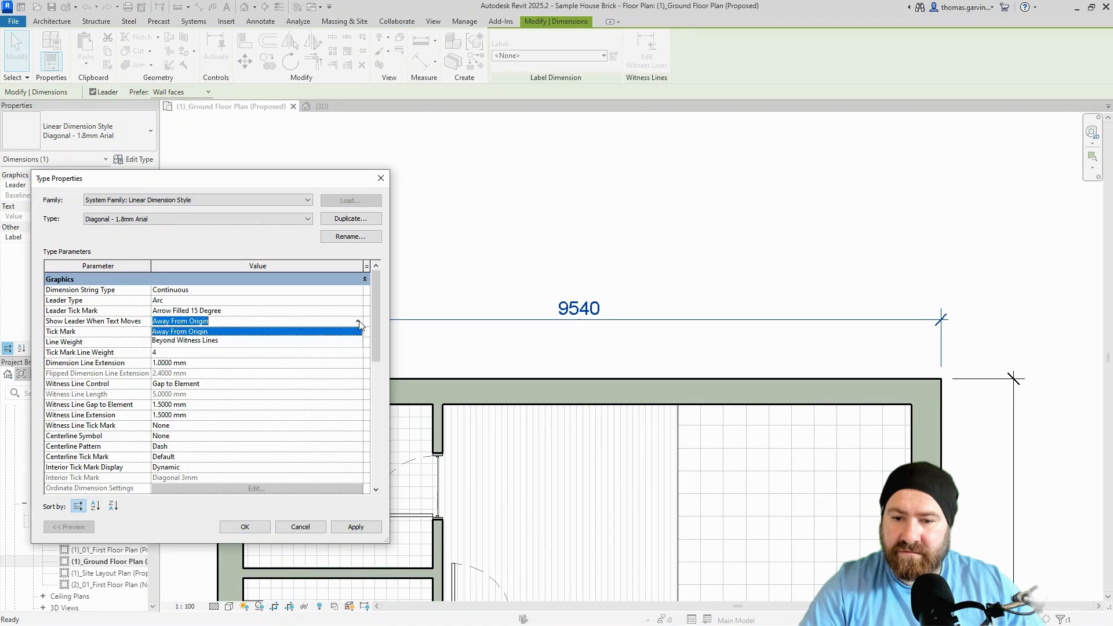
pyautogui.click(193, 340)
pyautogui.press('ctrl')
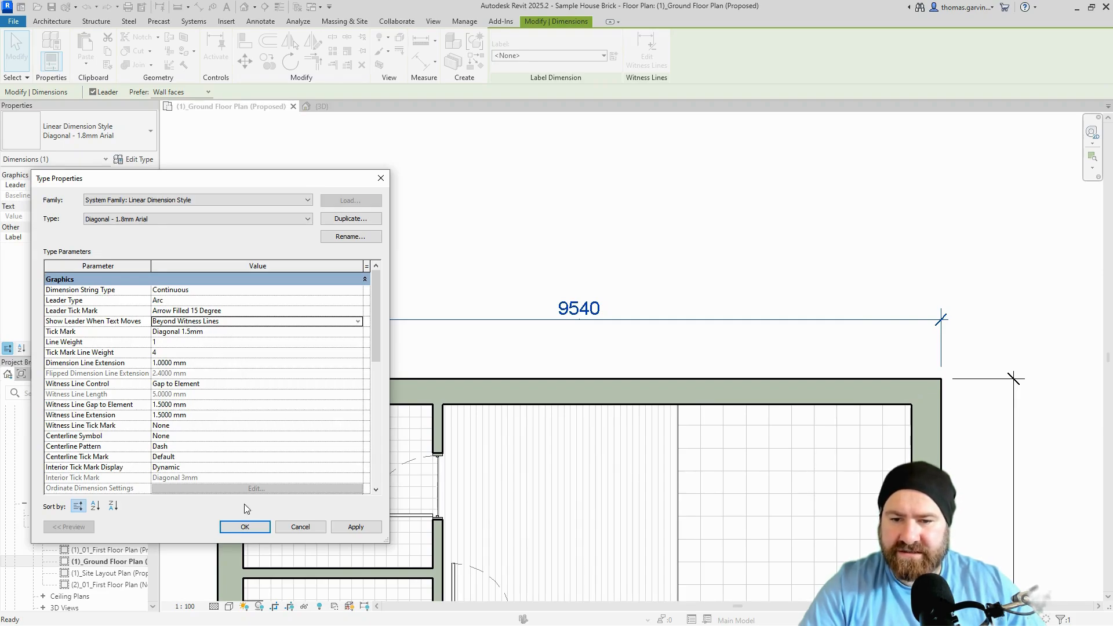
pyautogui.click(245, 527)
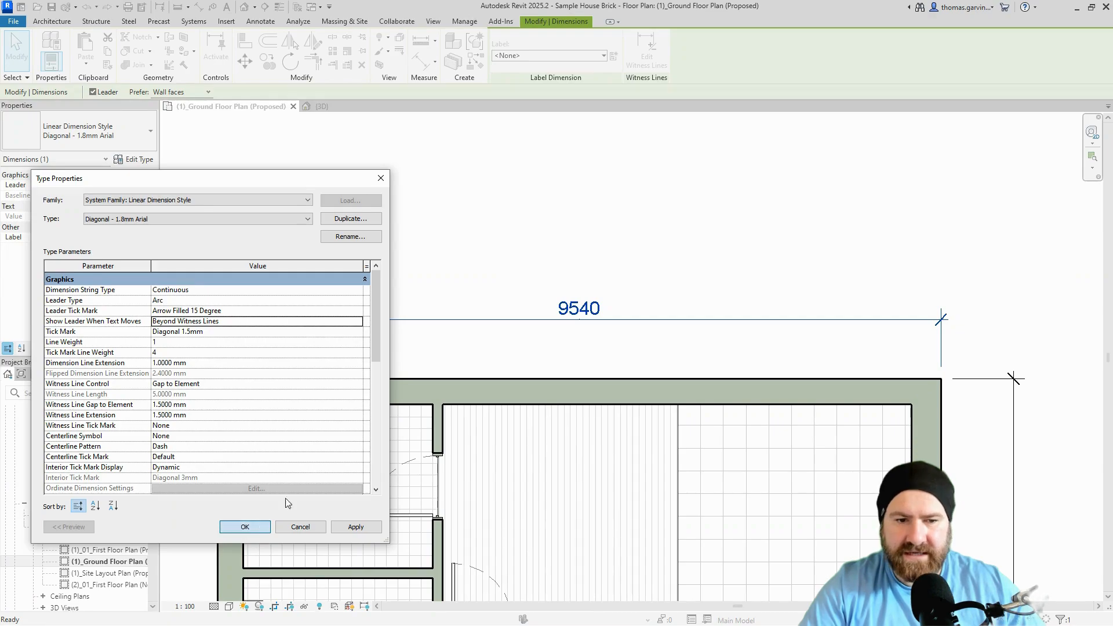
pyautogui.click(591, 311)
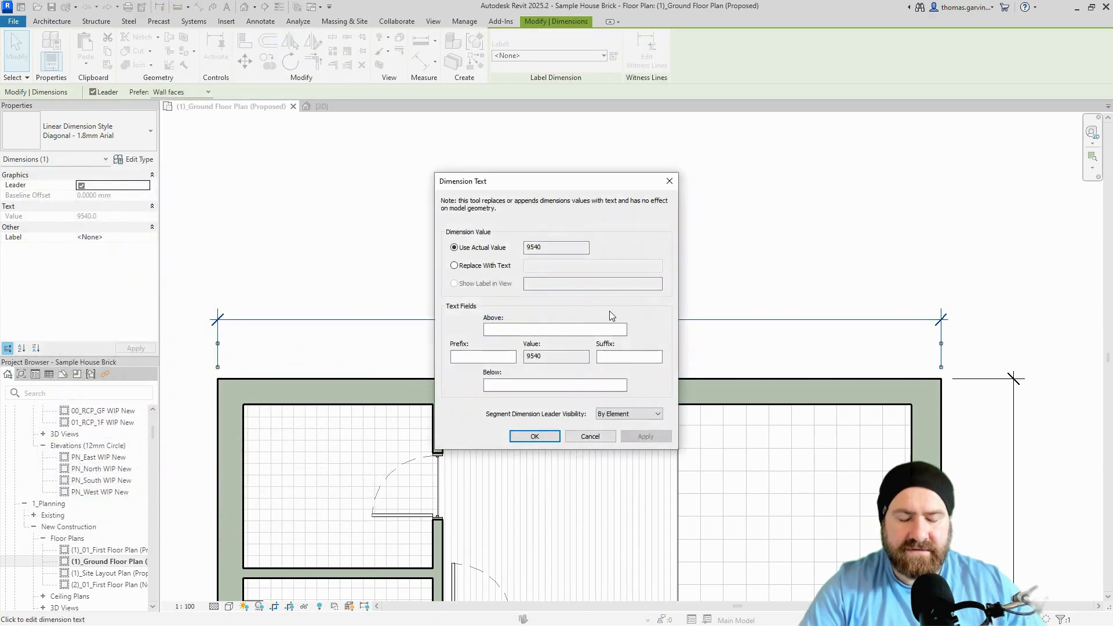
# Move the 9540 text above and right of its dimension on an arrowed arc leader.
pyautogui.press('Escape')
pyautogui.moveTo(581, 321); pyautogui.dragTo(652, 255)
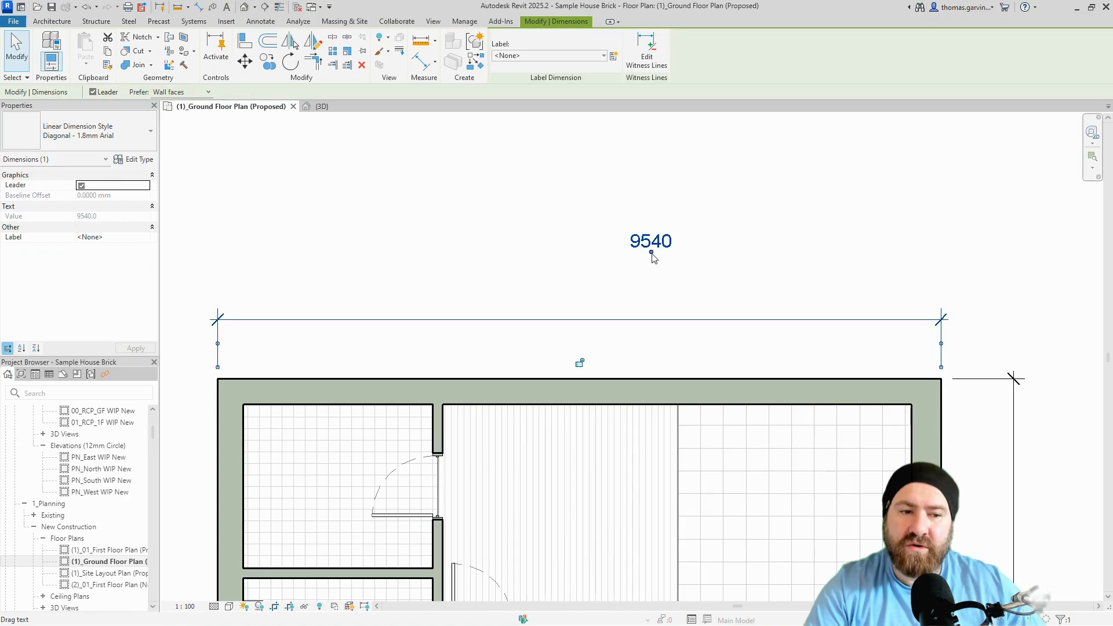
pyautogui.moveTo(654, 257); pyautogui.dragTo(961, 182)
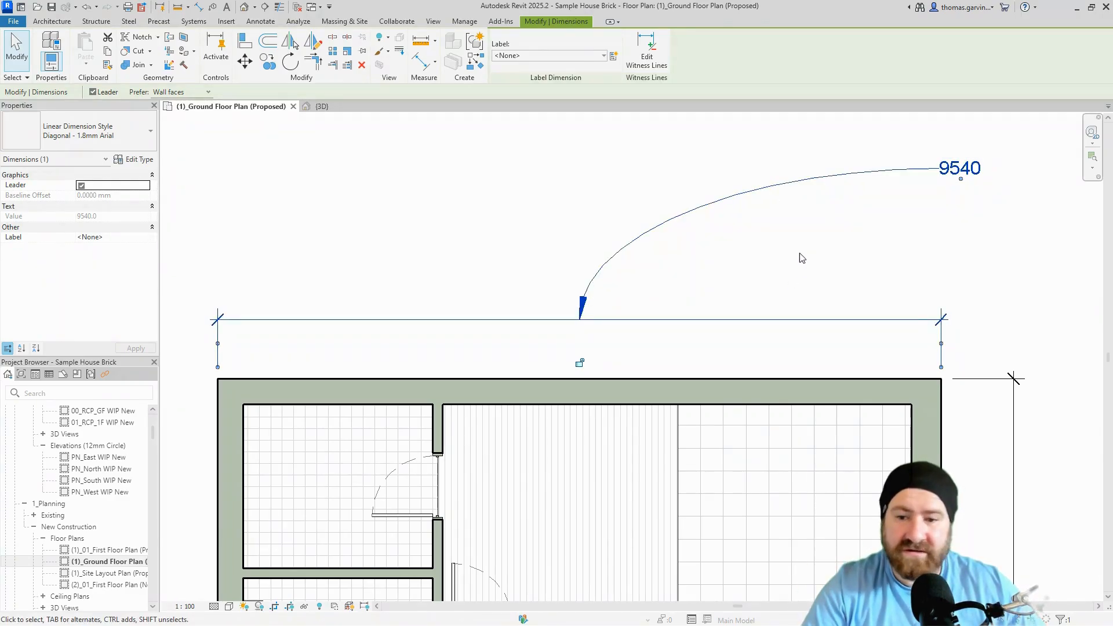
pyautogui.click(144, 160)
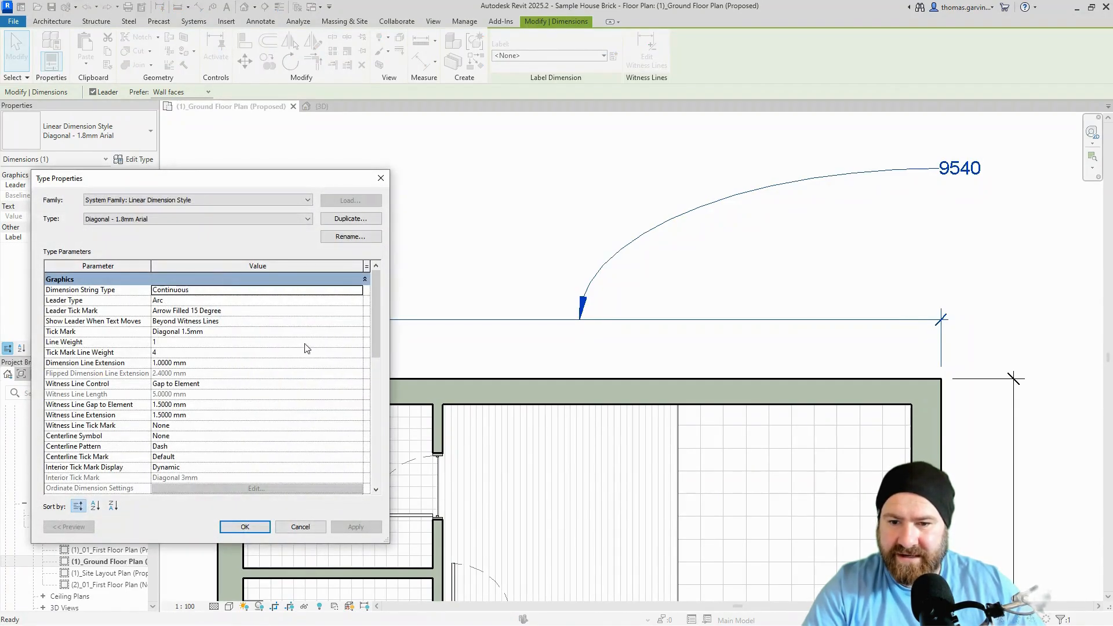
# Revert Leader Tick Mark to None and Show Leader When Text Moves to Away From Origin.
pyautogui.click(358, 313)
pyautogui.scroll(2, 203, 336)
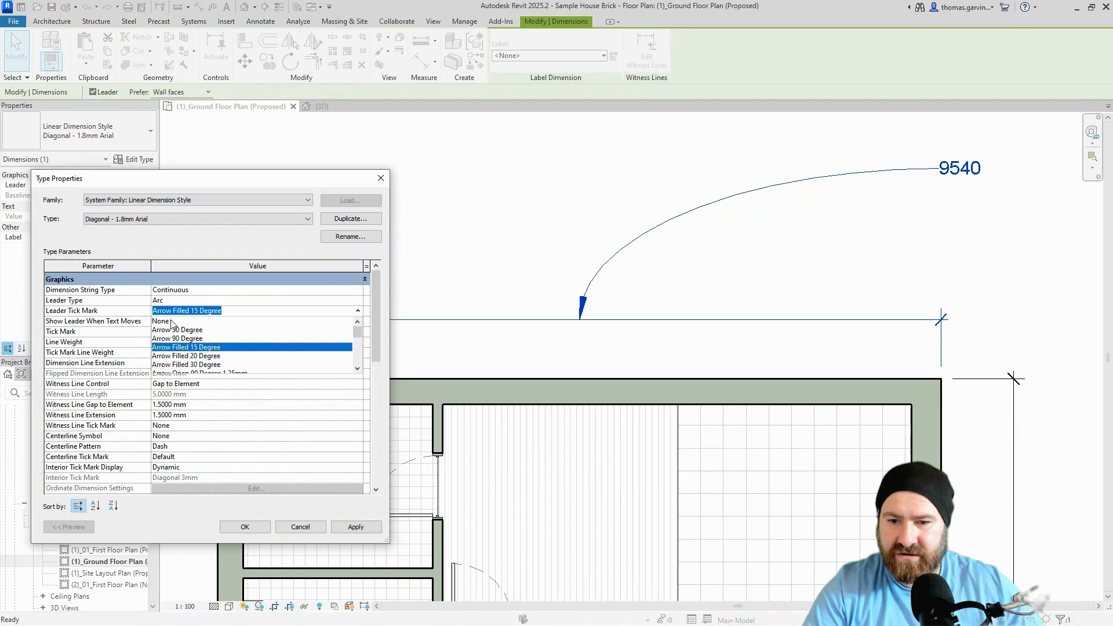
pyautogui.click(162, 321)
pyautogui.click(359, 322)
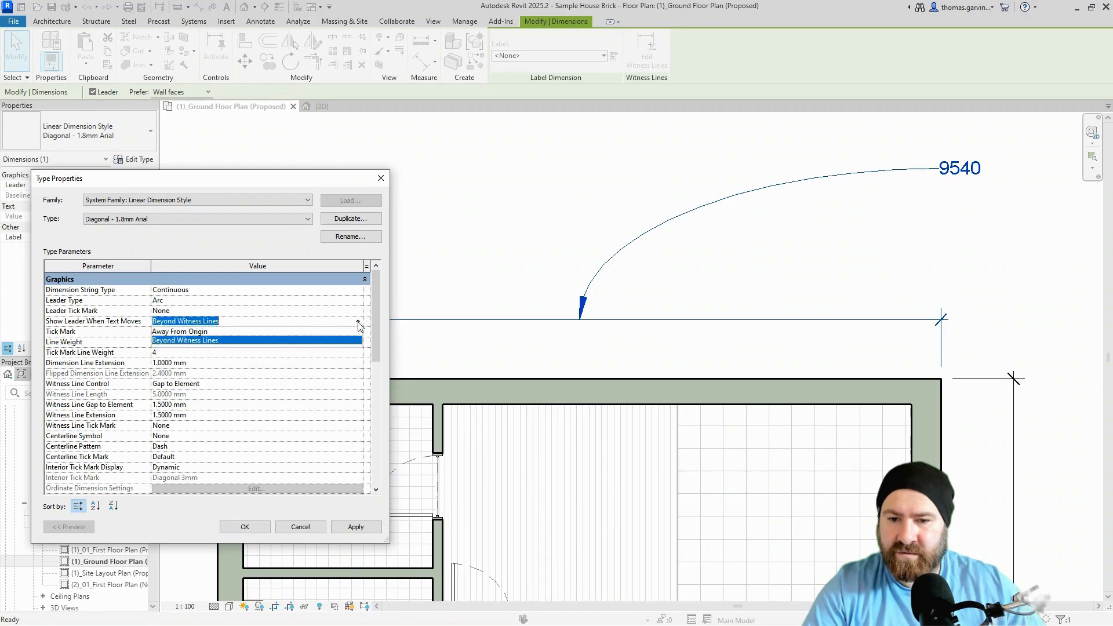
pyautogui.click(210, 332)
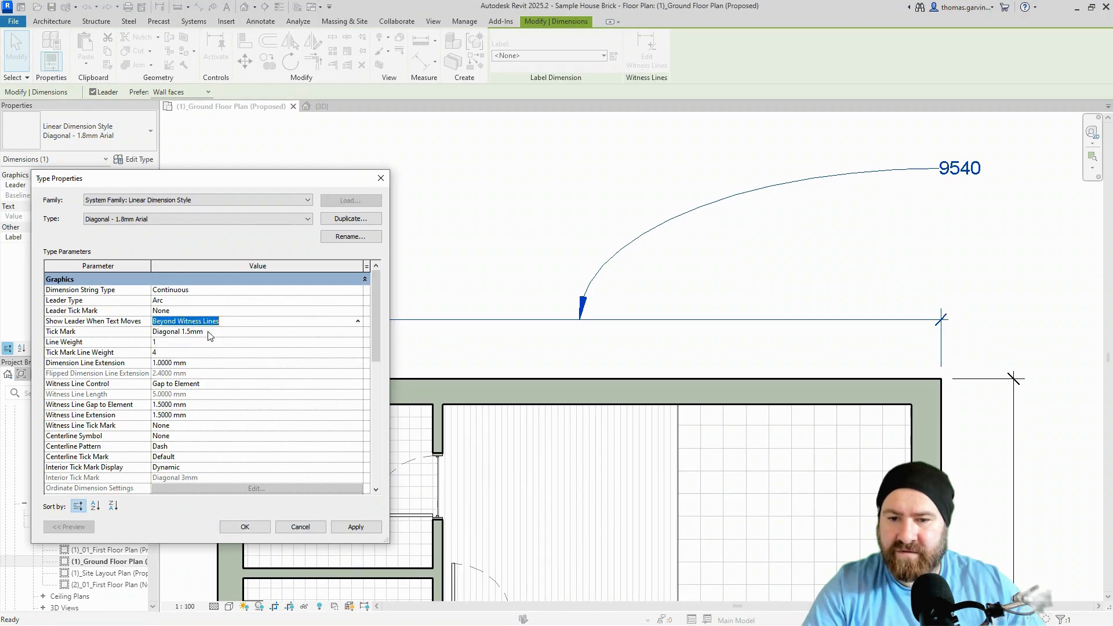
pyautogui.click(358, 528)
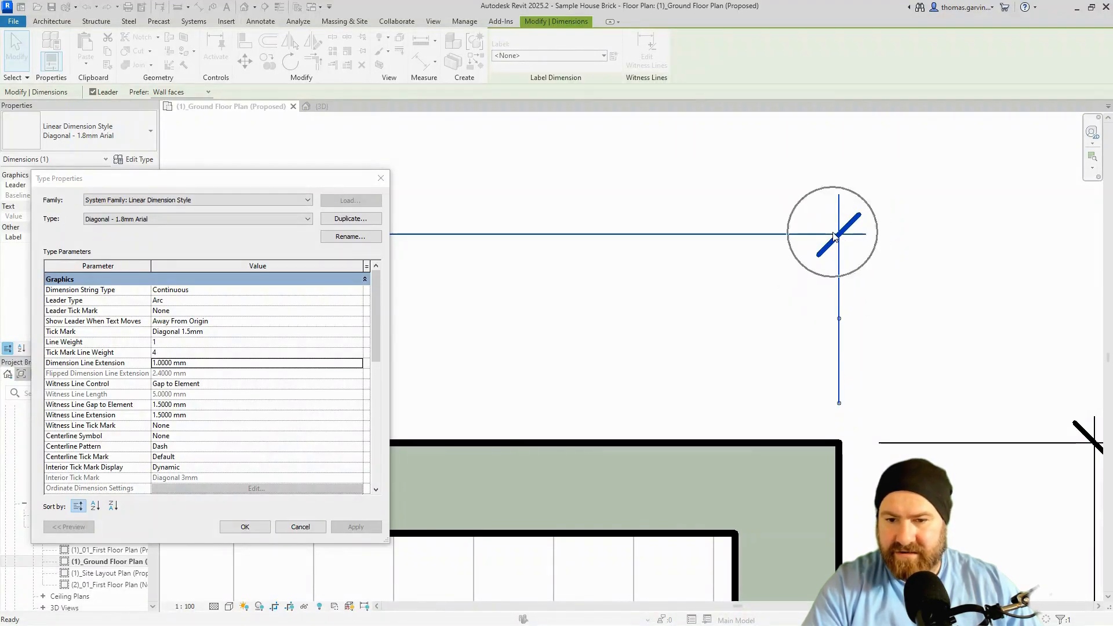
# Set the dimension tick mark to Diagonal 3 mm and apply it.
pyautogui.click(102, 337)
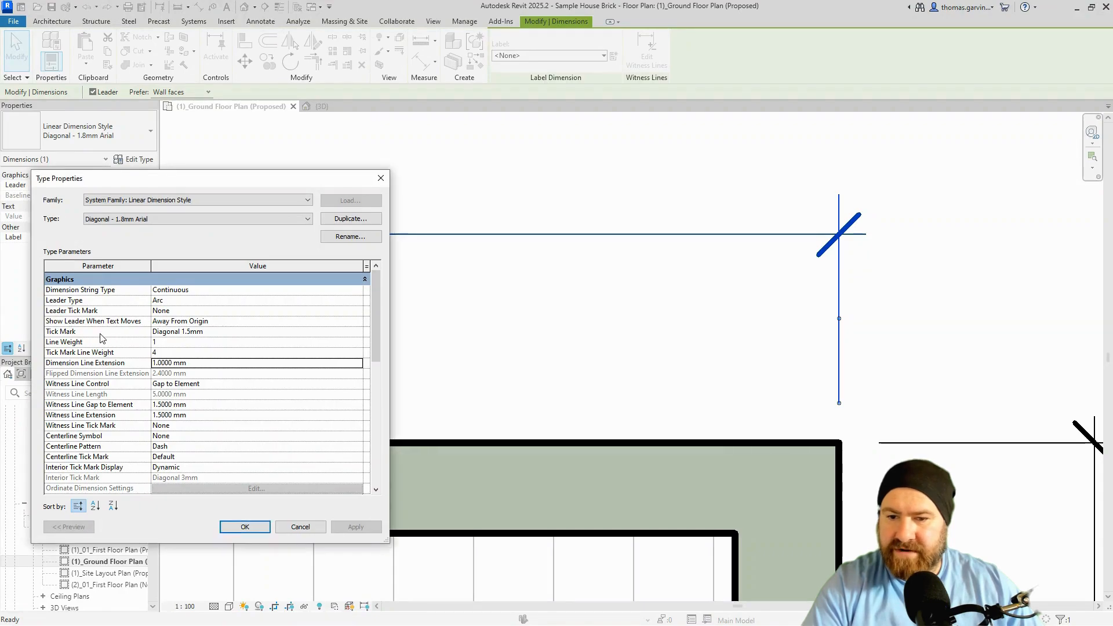
pyautogui.click(221, 332)
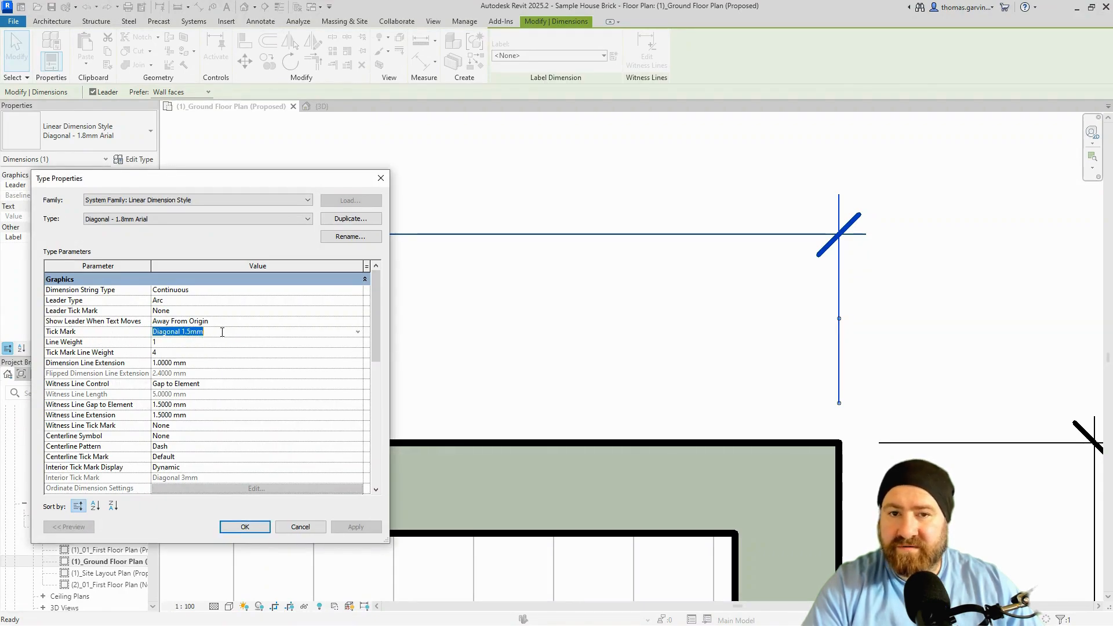
pyautogui.click(358, 332)
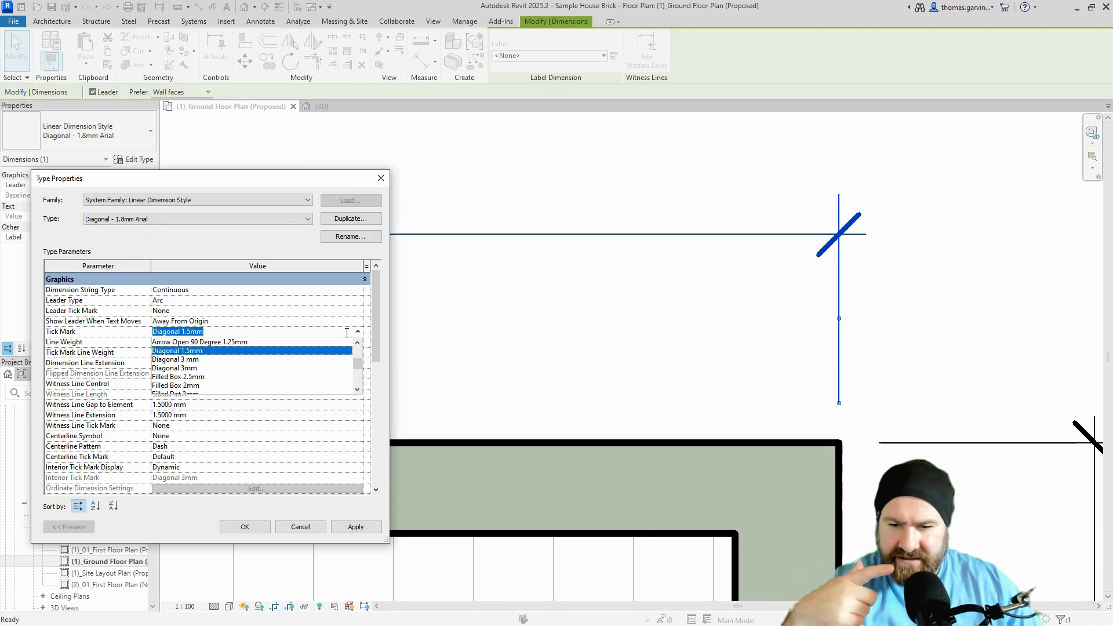
pyautogui.click(196, 360)
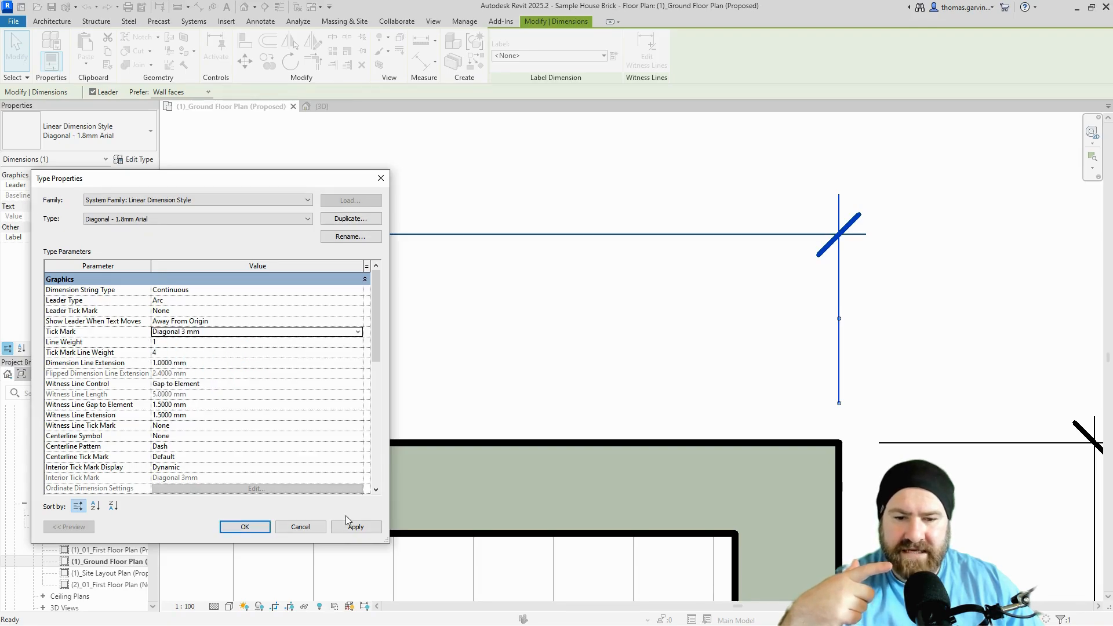
pyautogui.click(362, 528)
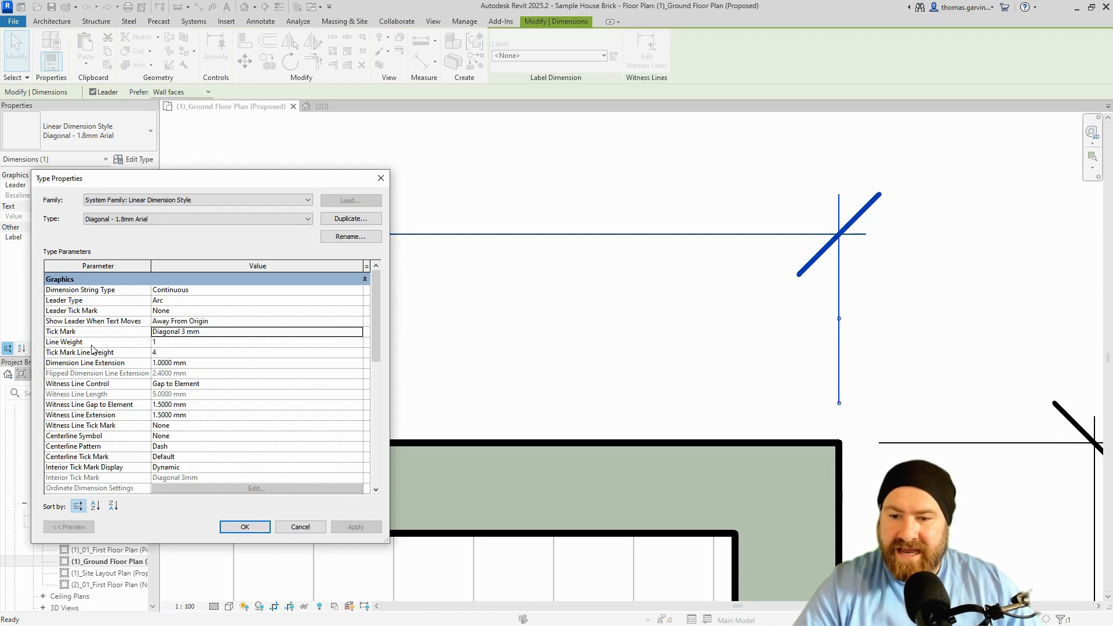
# Try tick mark line weights of 5 and 1, then apply a final weight of 2.
pyautogui.click(177, 344)
pyautogui.write('5')
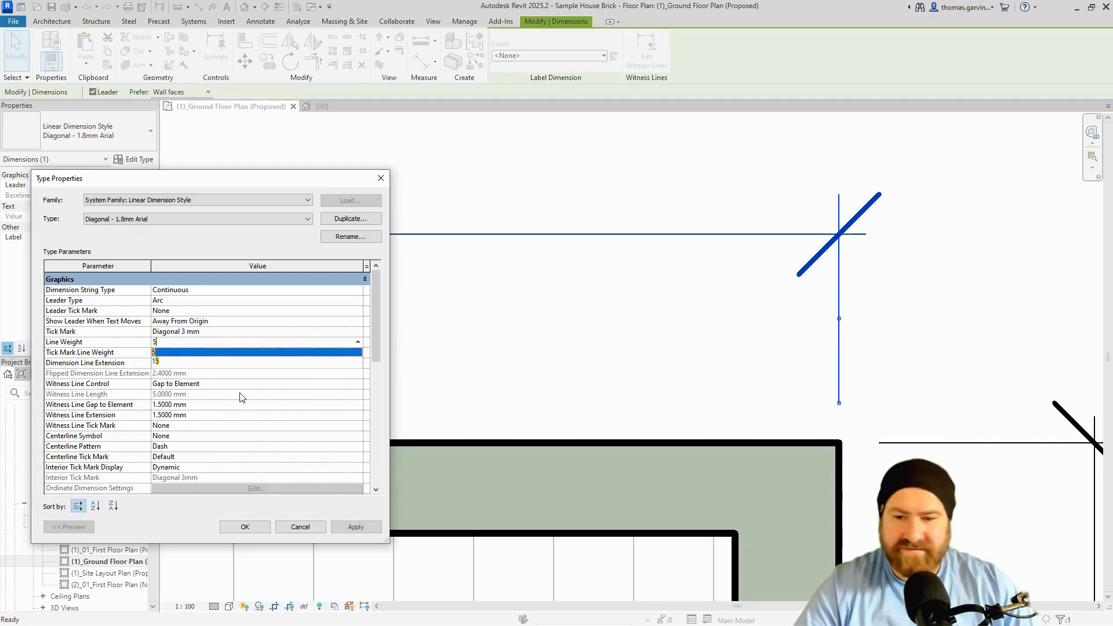
pyautogui.click(365, 527)
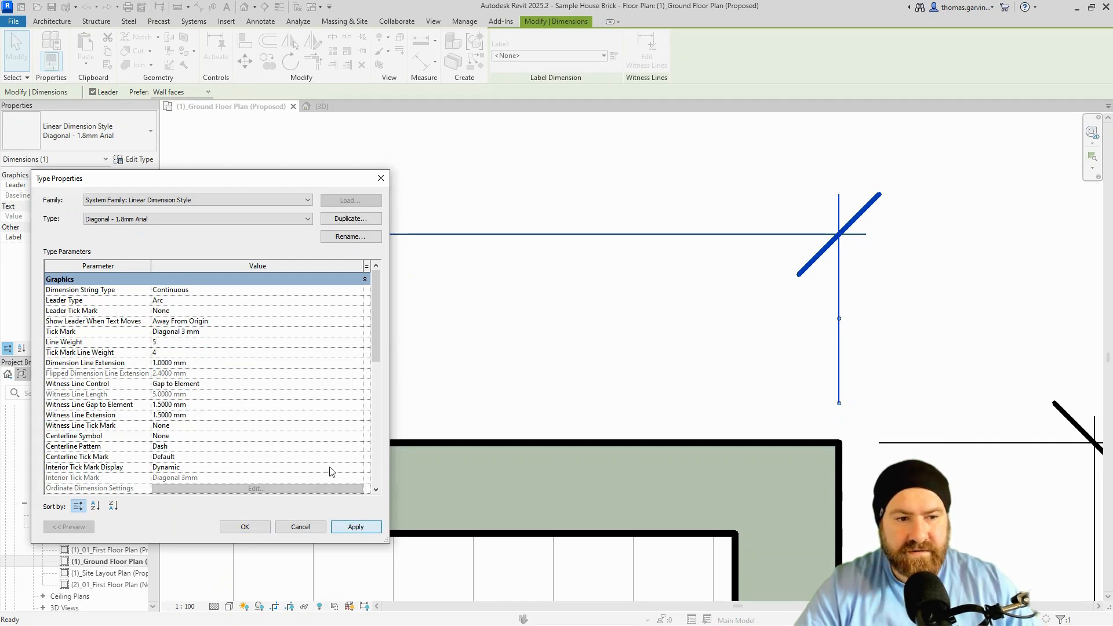
pyautogui.click(184, 344)
pyautogui.write('1')
pyautogui.click(198, 343)
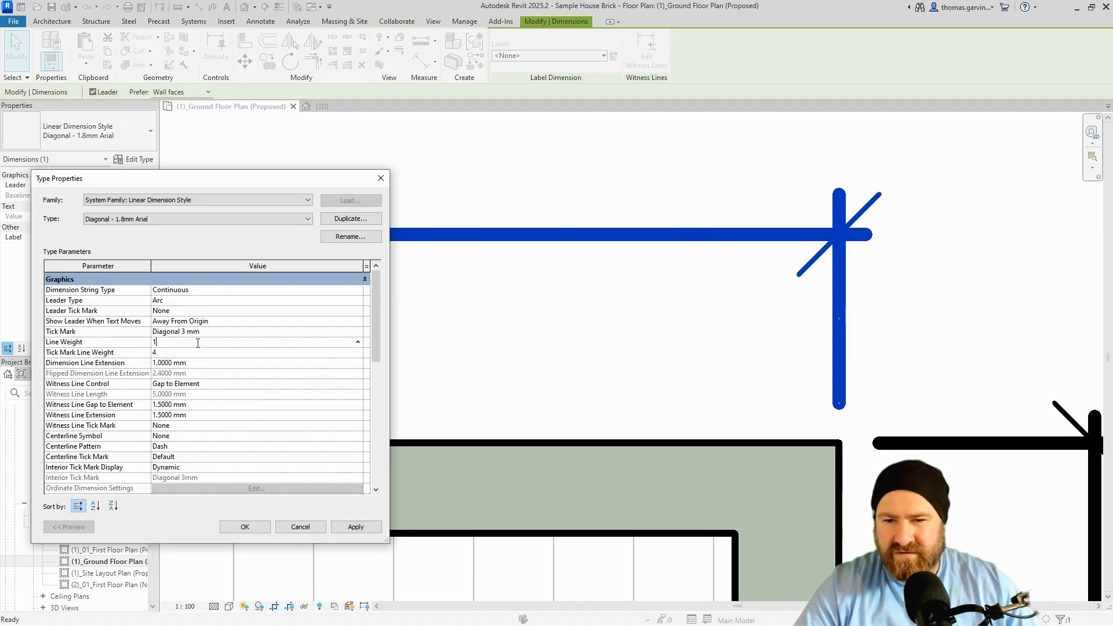
pyautogui.click(355, 526)
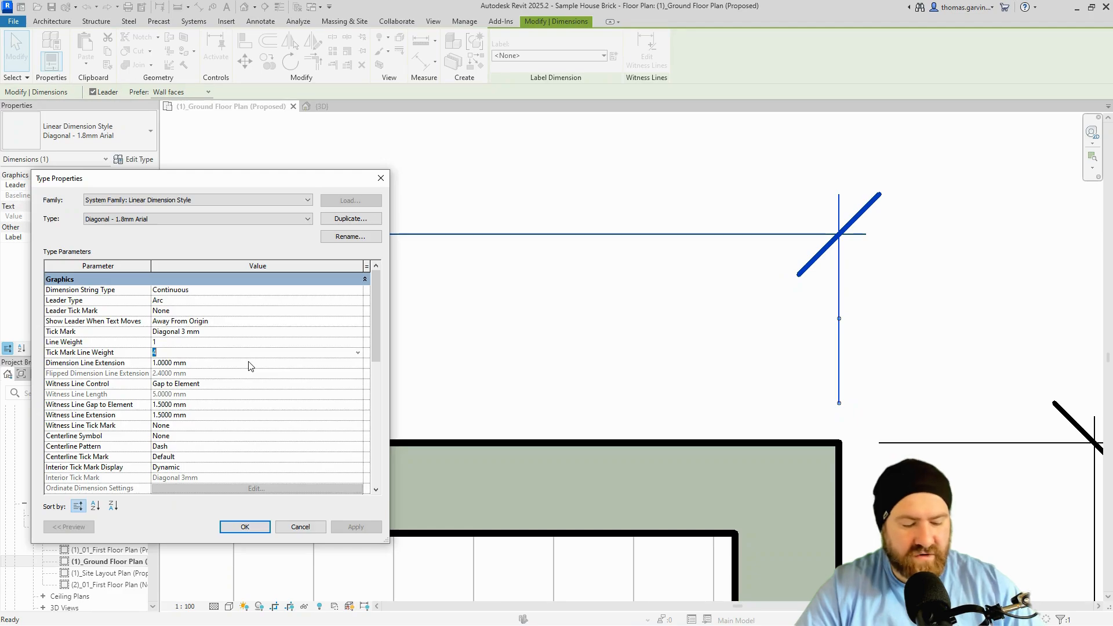
pyautogui.write('2')
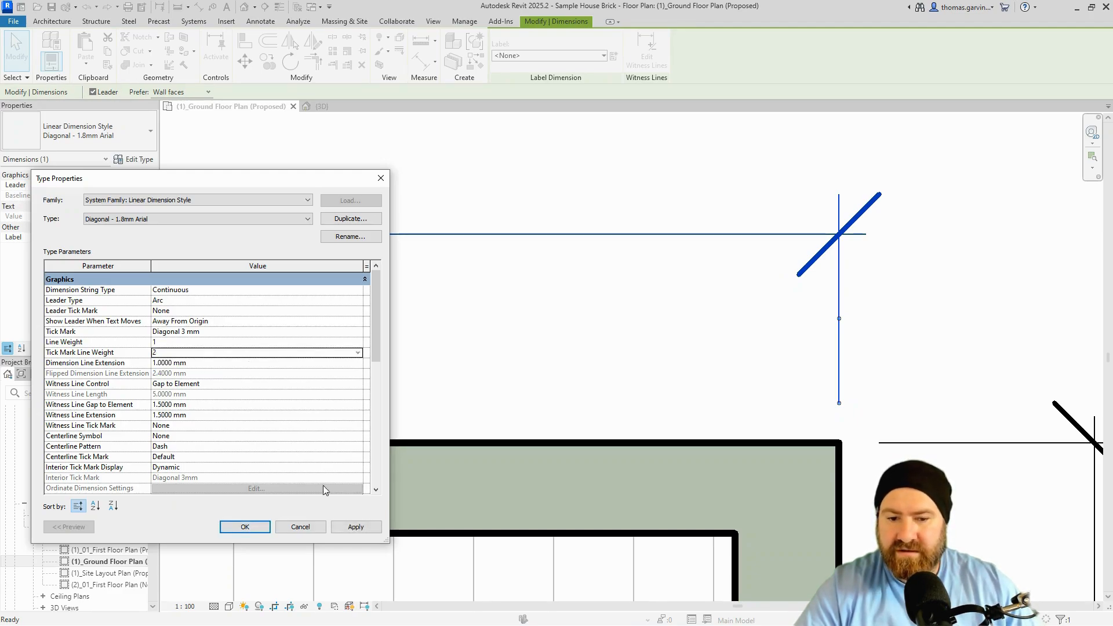
pyautogui.click(343, 527)
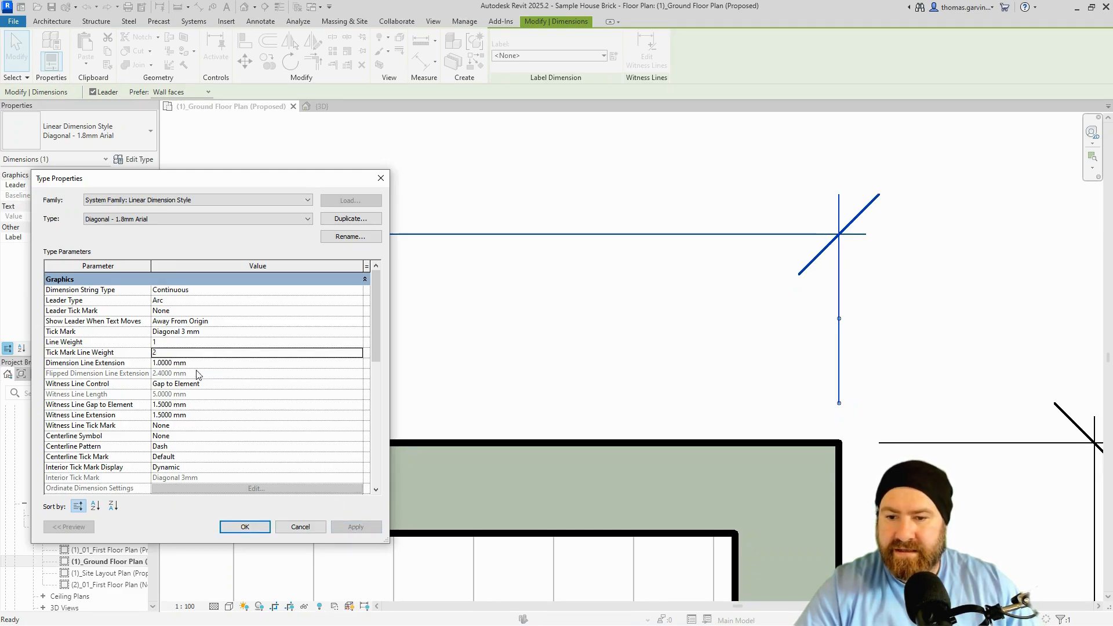
pyautogui.click(216, 363)
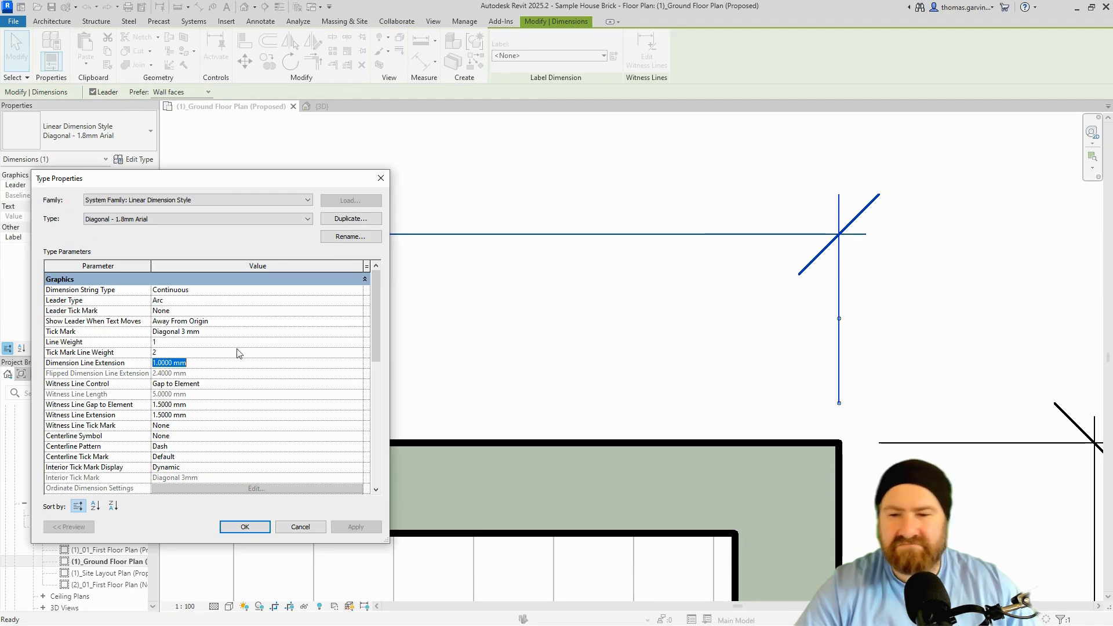
# Apply a 1.5 mm dimension line extension, then try a 3 mm witness line gap before restoring 1.5.
pyautogui.write('1.5')
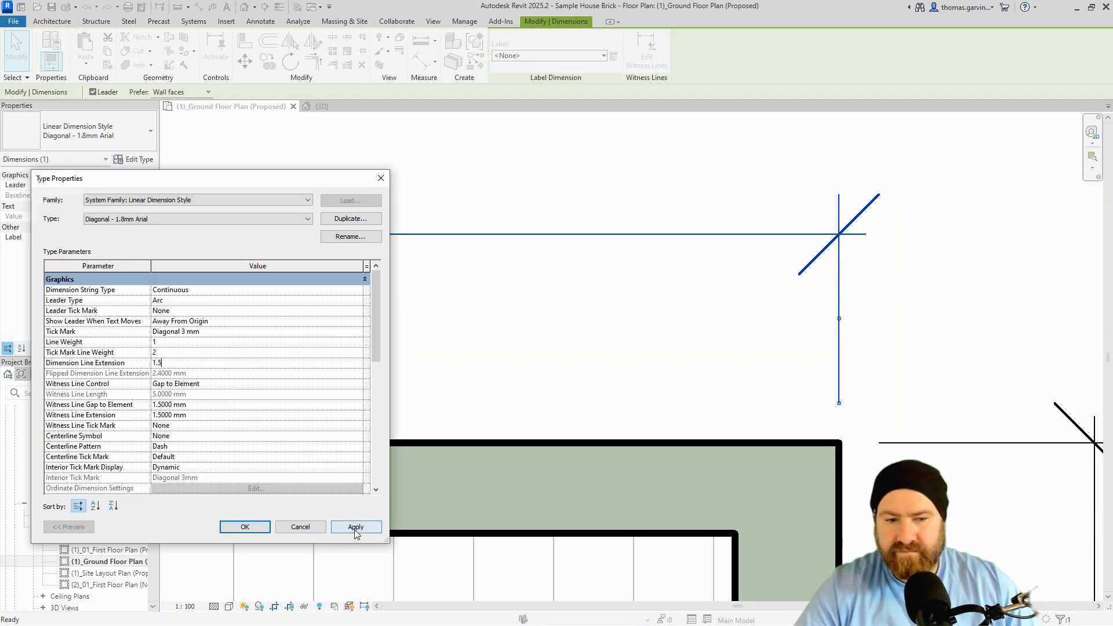
pyautogui.click(355, 527)
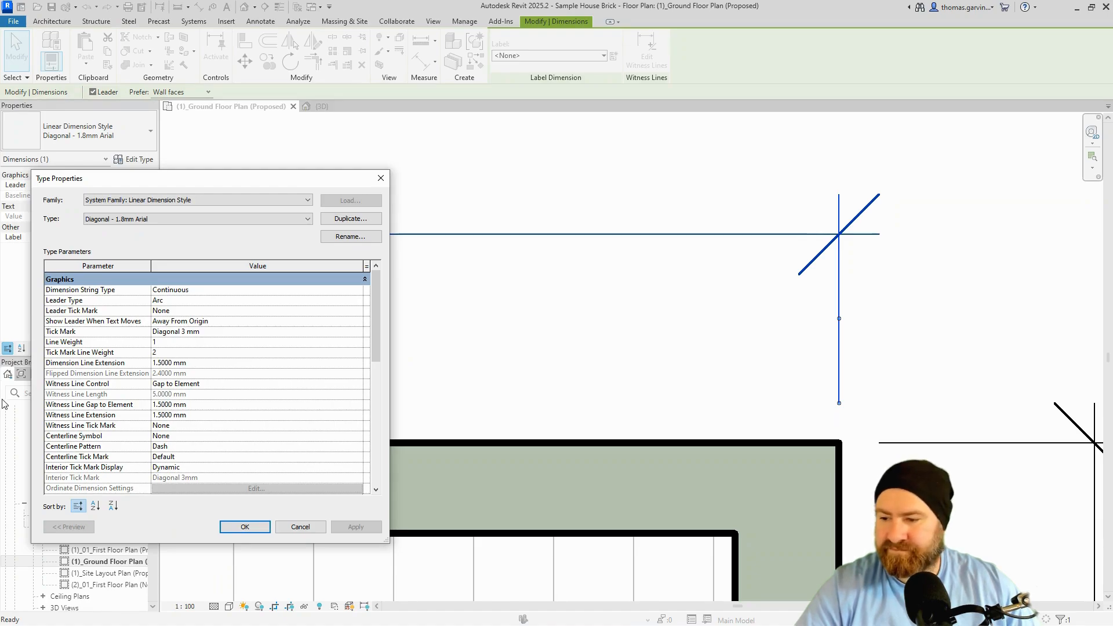
pyautogui.click(293, 385)
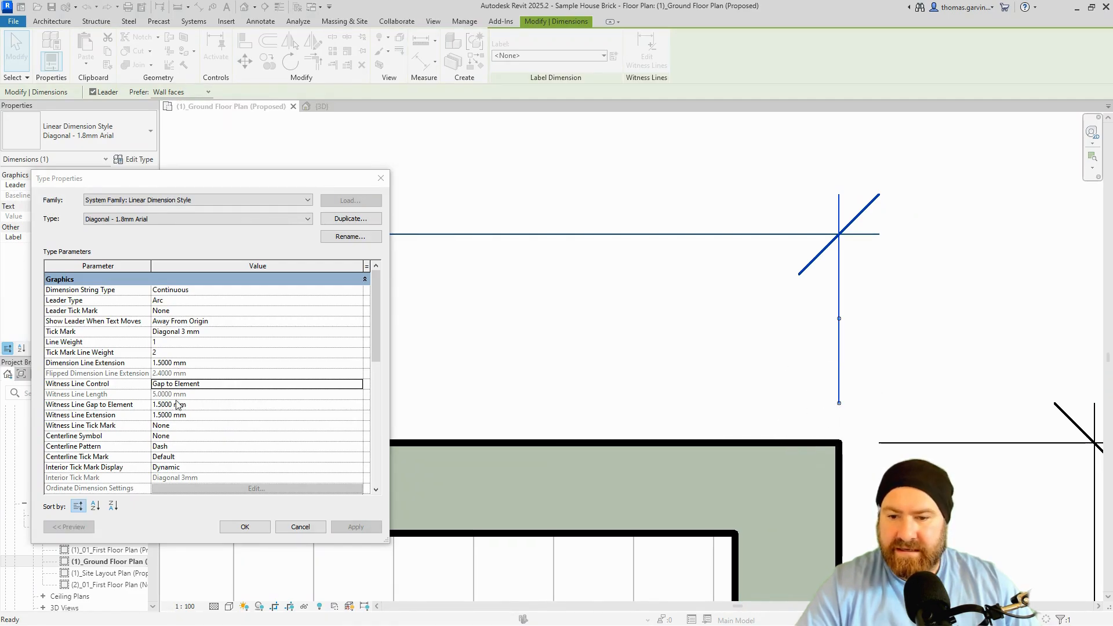
pyautogui.click(195, 405)
pyautogui.write('3')
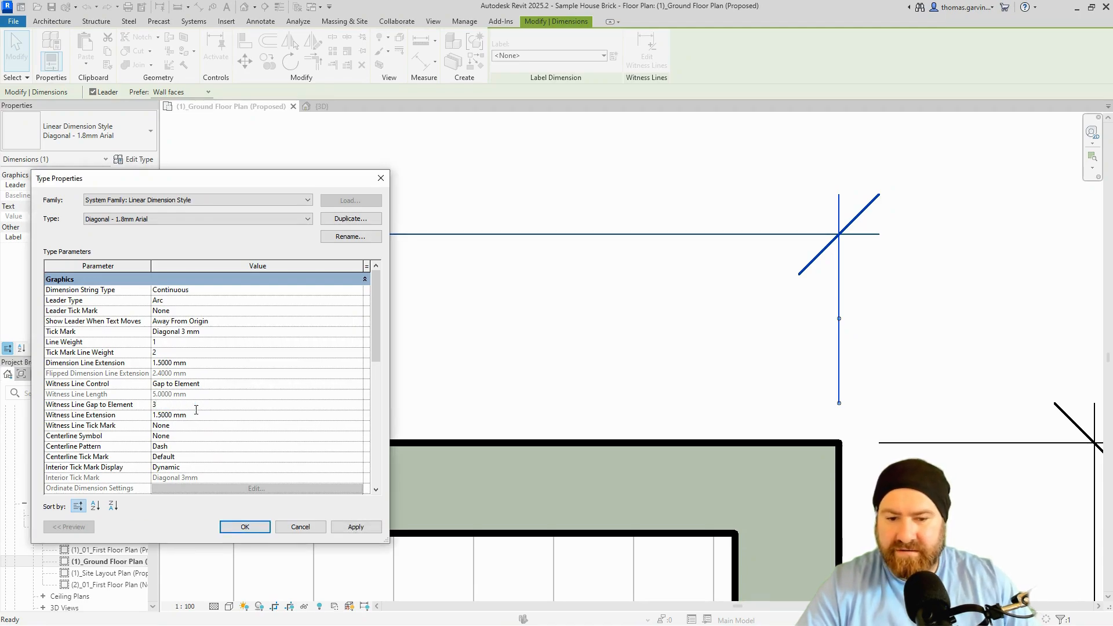
pyautogui.click(356, 526)
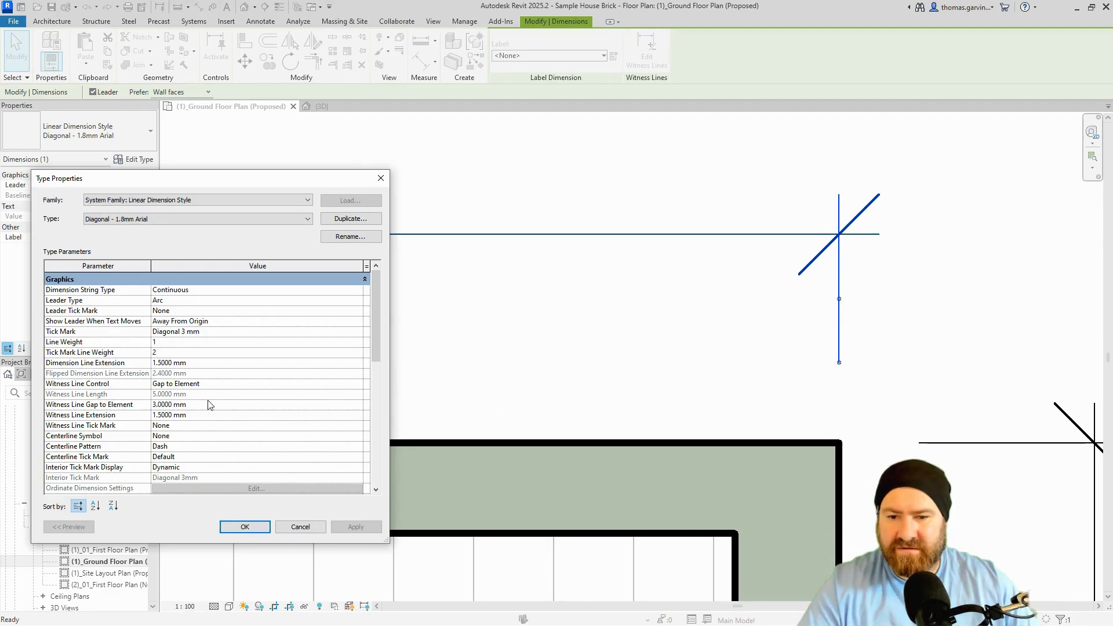
pyautogui.click(209, 404)
pyautogui.write('1.5')
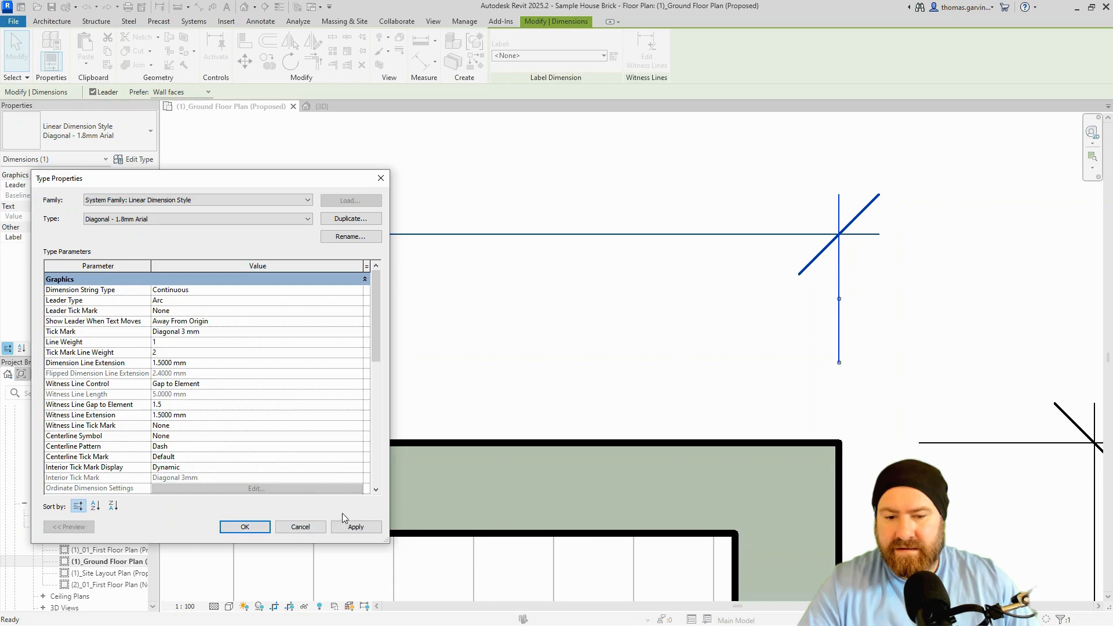
# Try a 3 mm witness line extension, then apply it back at 1.5 mm.
pyautogui.click(204, 415)
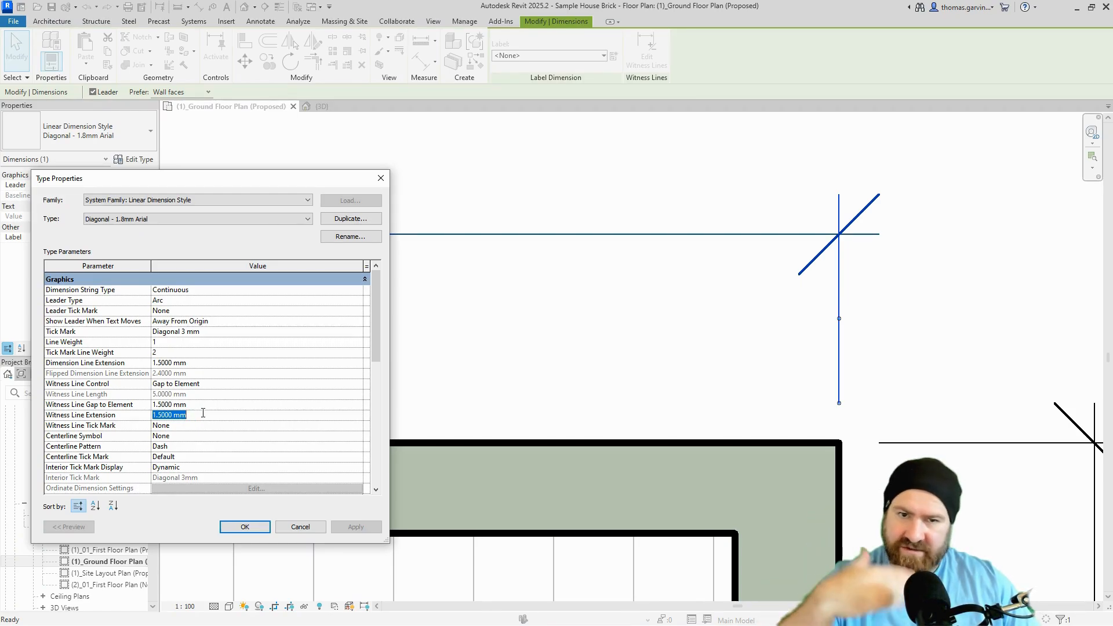
pyautogui.write('3')
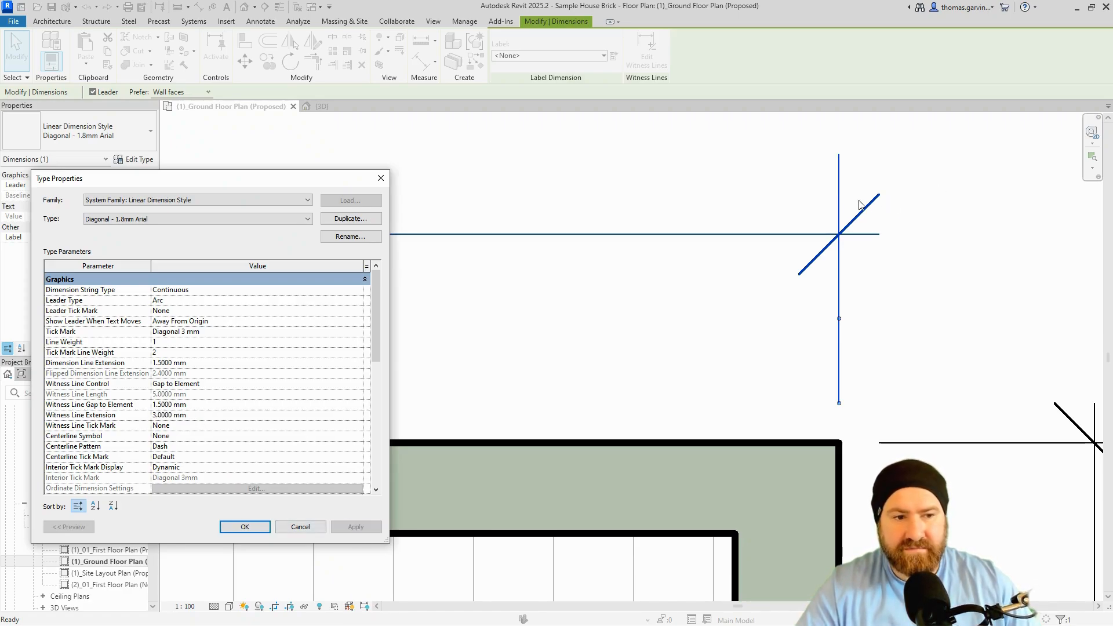
pyautogui.click(208, 415)
pyautogui.write('1.5')
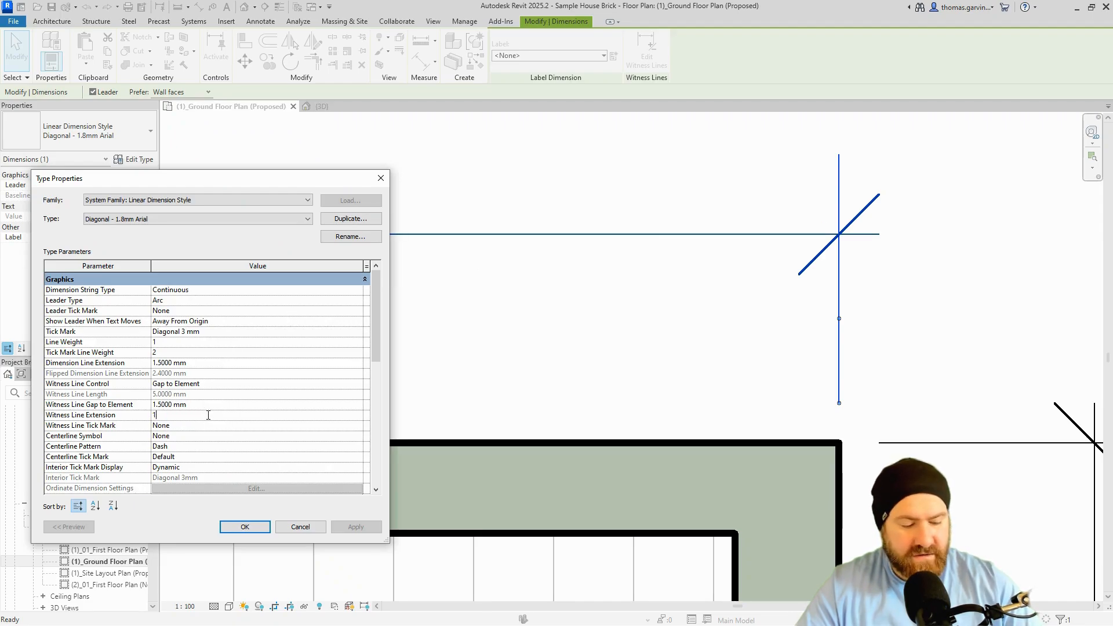
pyautogui.click(356, 527)
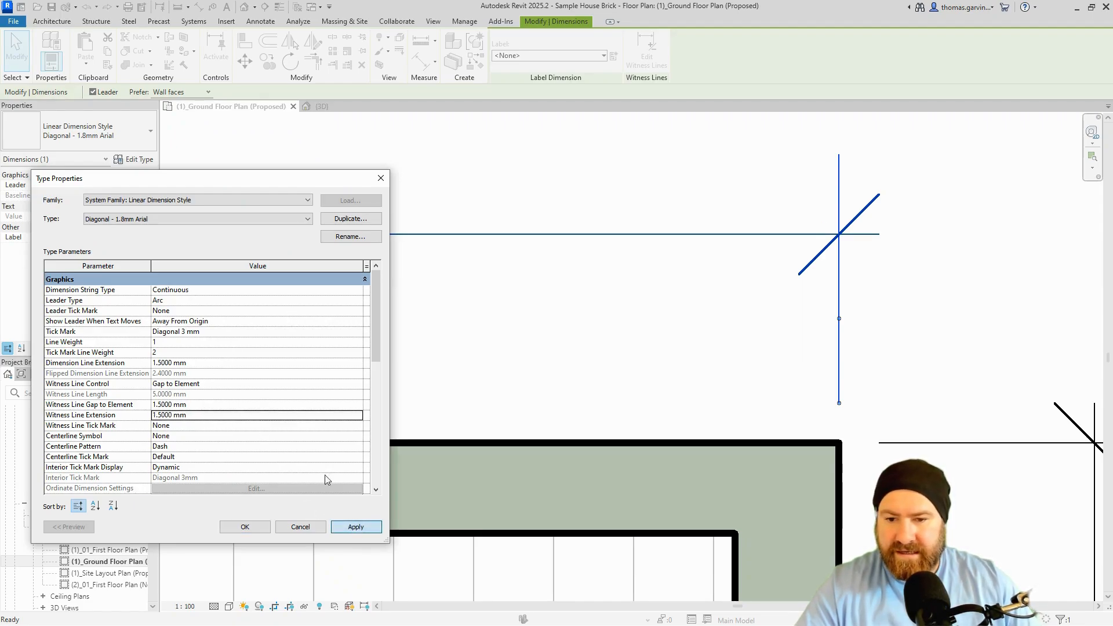
# Fix witness lines to the dimension line and try witness line lengths of 0 and 5 mm.
pyautogui.click(258, 385)
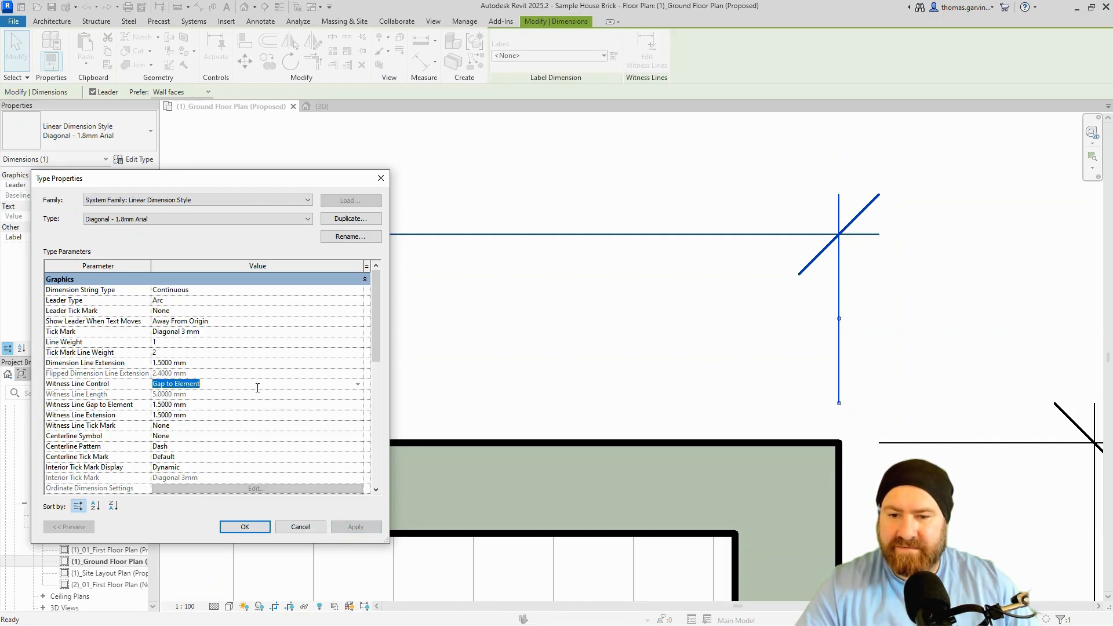
pyautogui.click(358, 384)
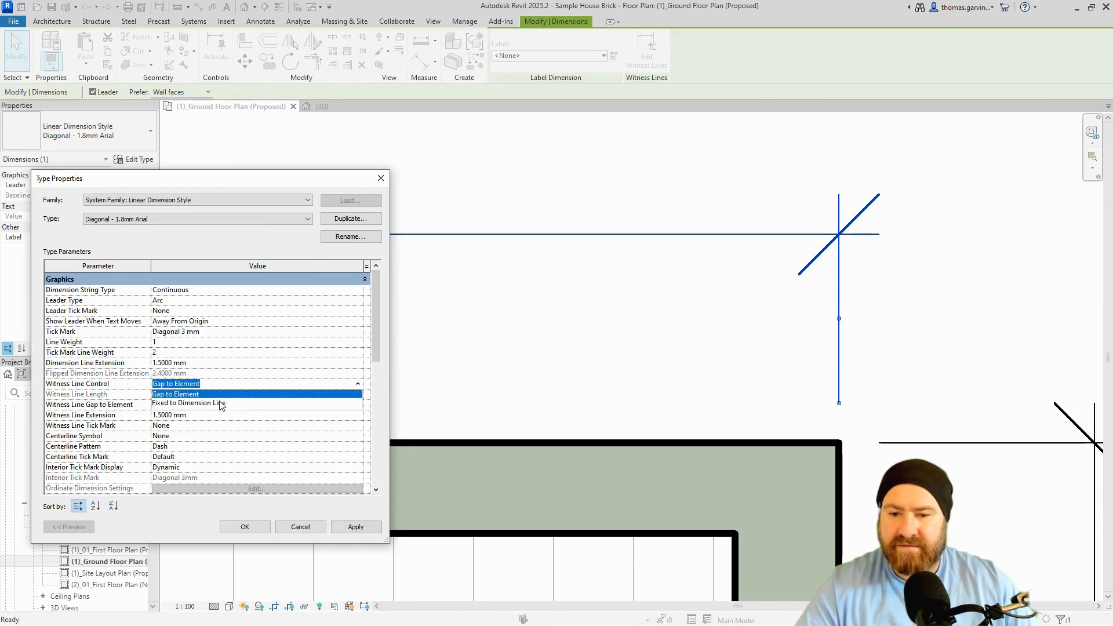
pyautogui.click(220, 404)
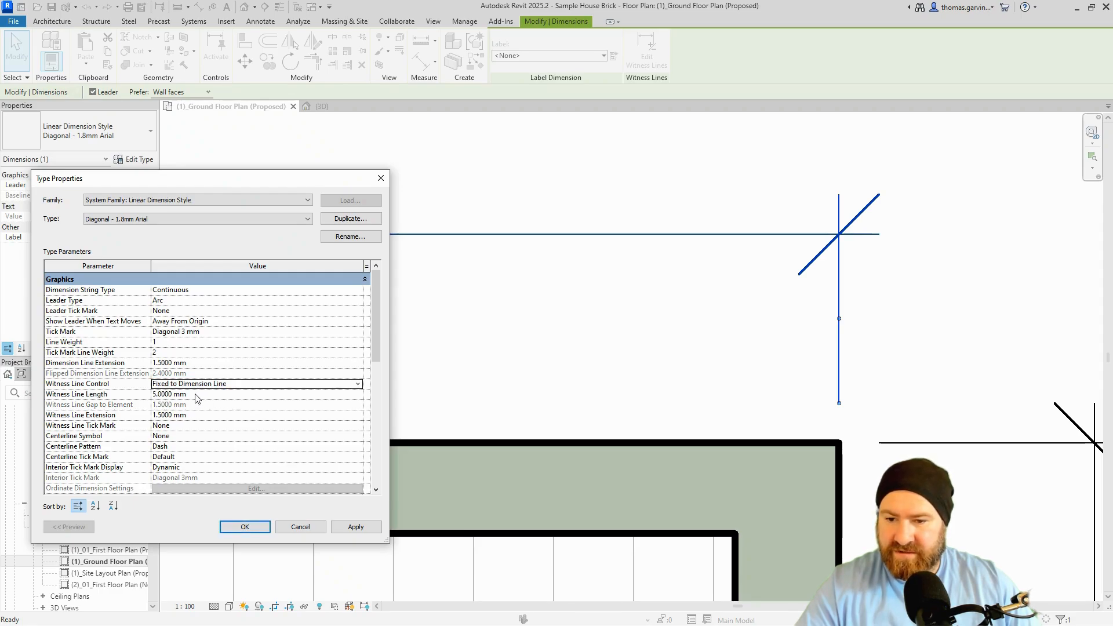
pyautogui.click(199, 396)
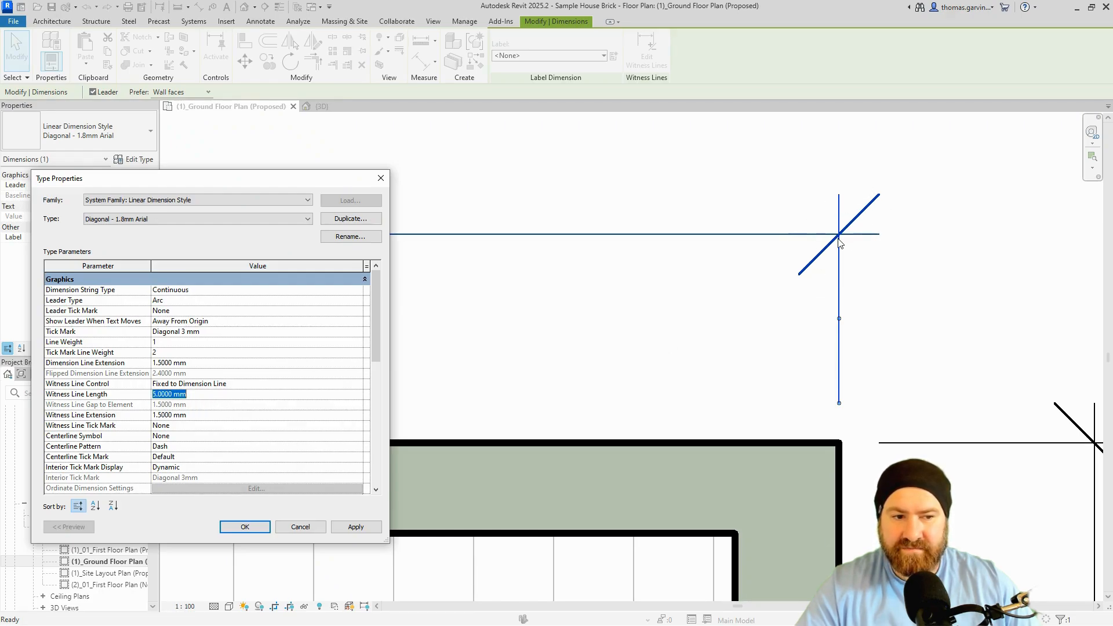
pyautogui.press('ctrl')
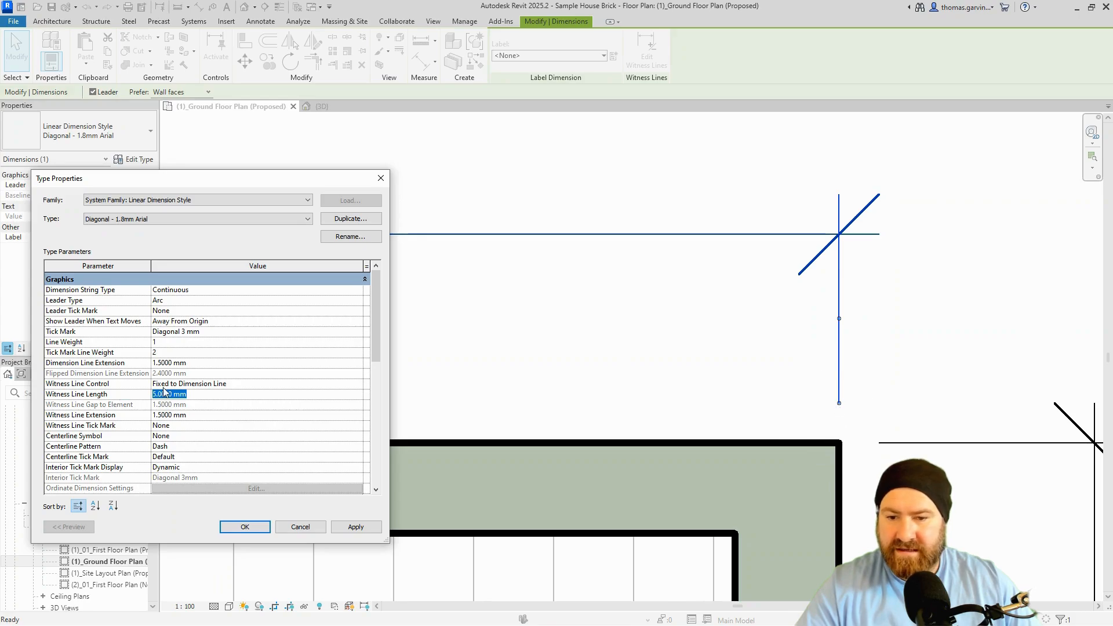
pyautogui.write('0')
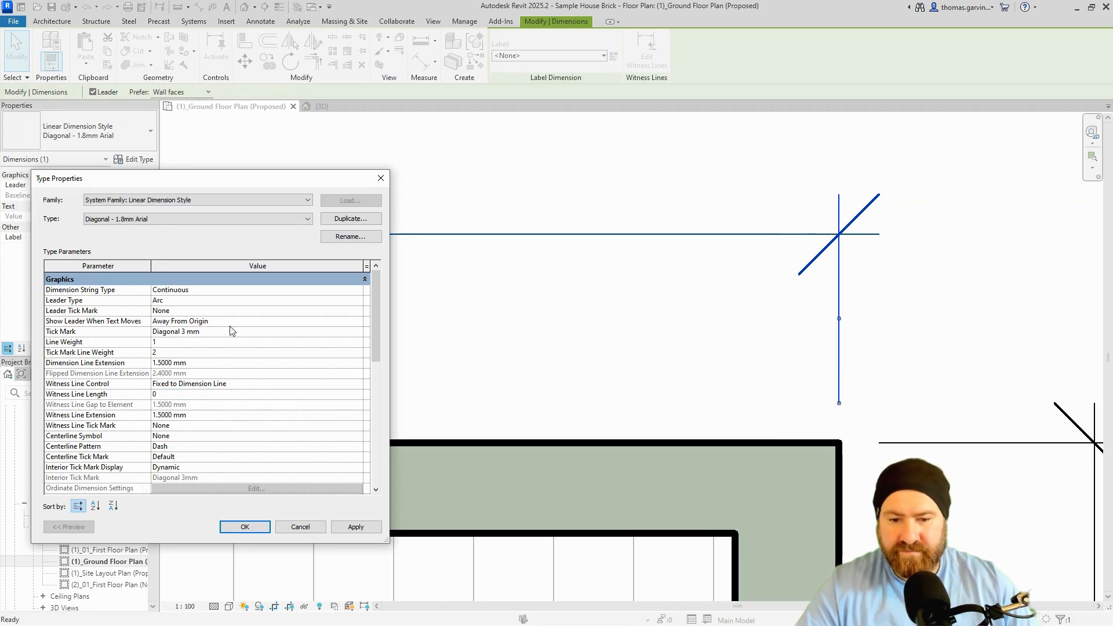
pyautogui.click(345, 529)
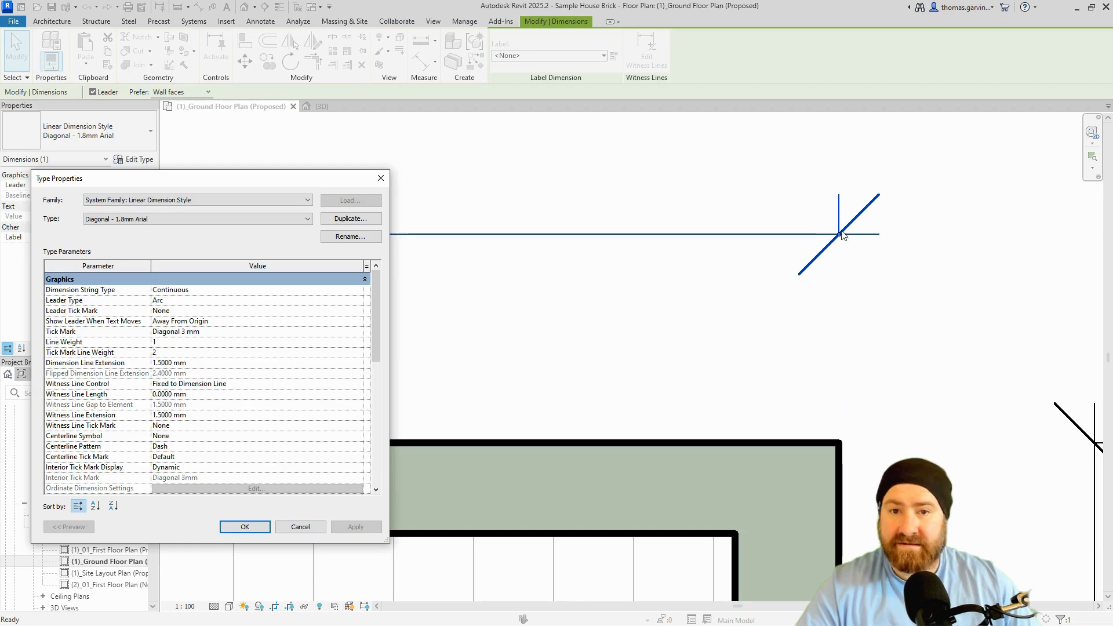
pyautogui.click(222, 396)
pyautogui.write('5')
pyautogui.press('Return')
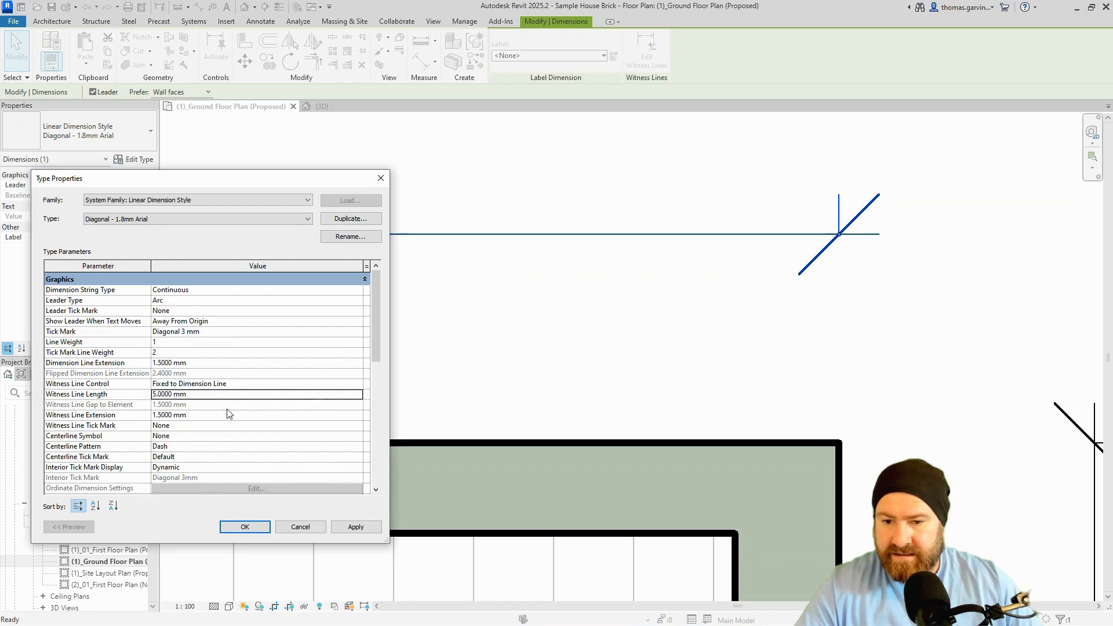
pyautogui.click(355, 527)
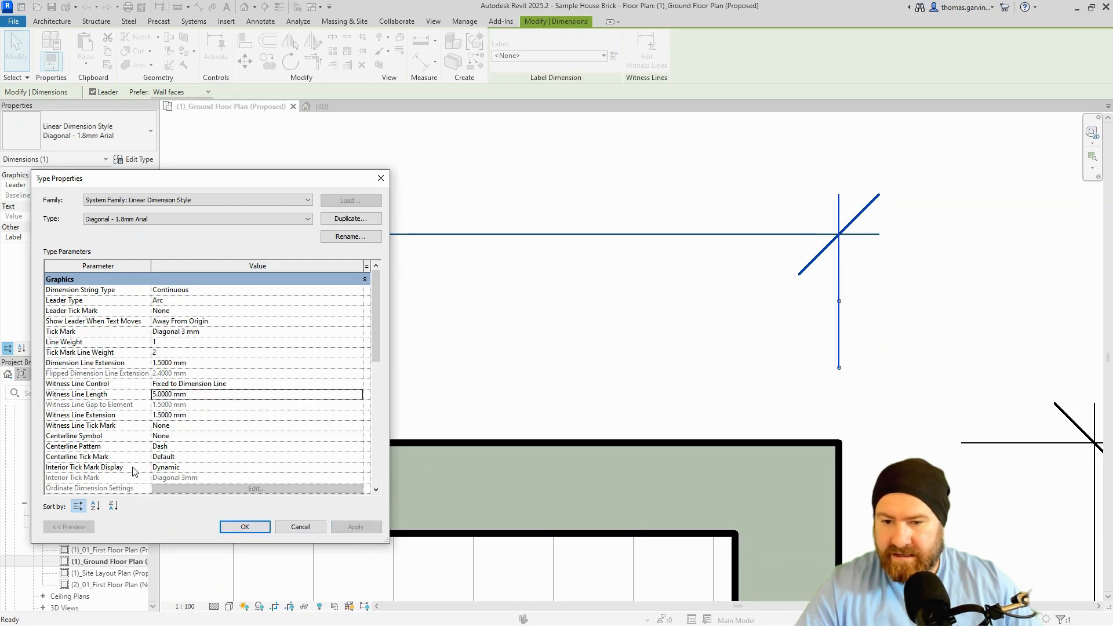
# Try a zero witness line extension, restore 1.5 mm, and switch witness line control back to Gap to Element.
pyautogui.click(217, 415)
pyautogui.write('0')
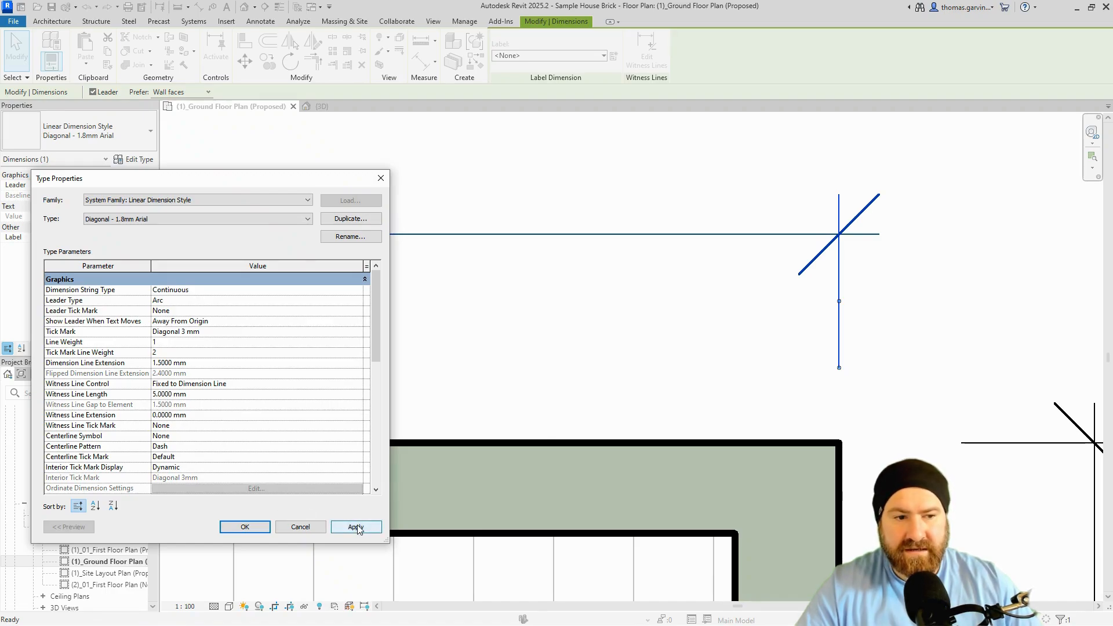
pyautogui.click(356, 526)
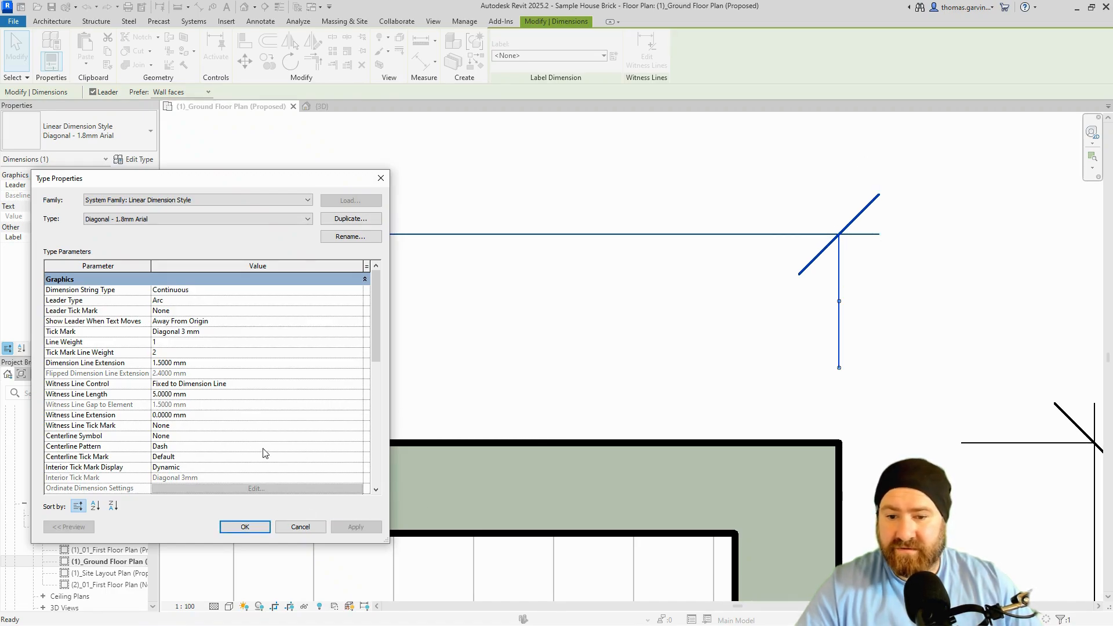
pyautogui.click(206, 416)
pyautogui.write('1.5')
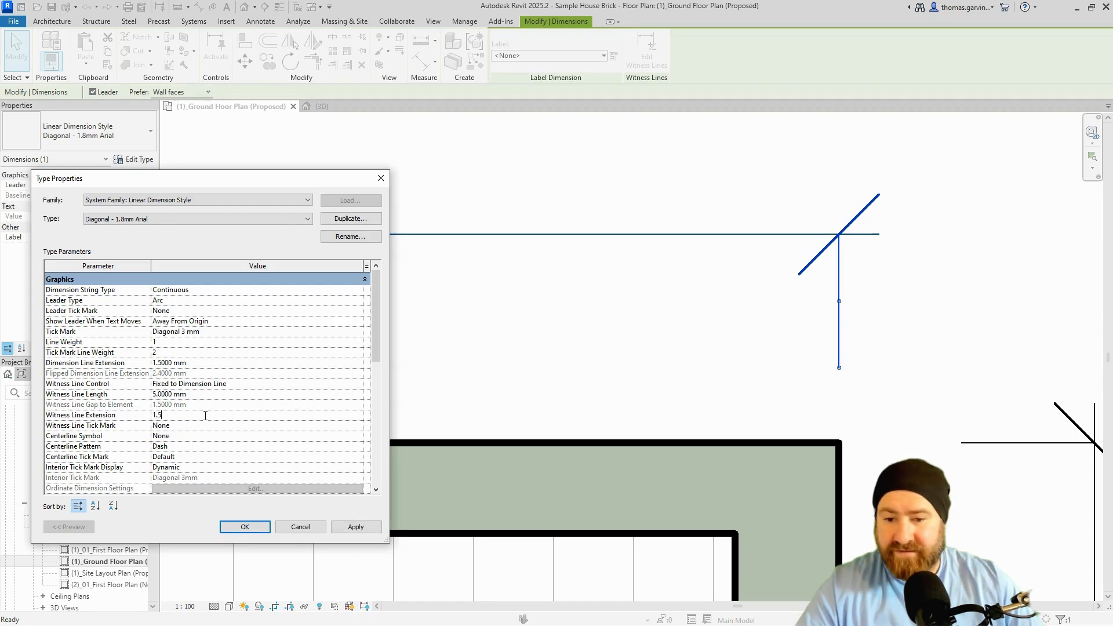
pyautogui.click(270, 389)
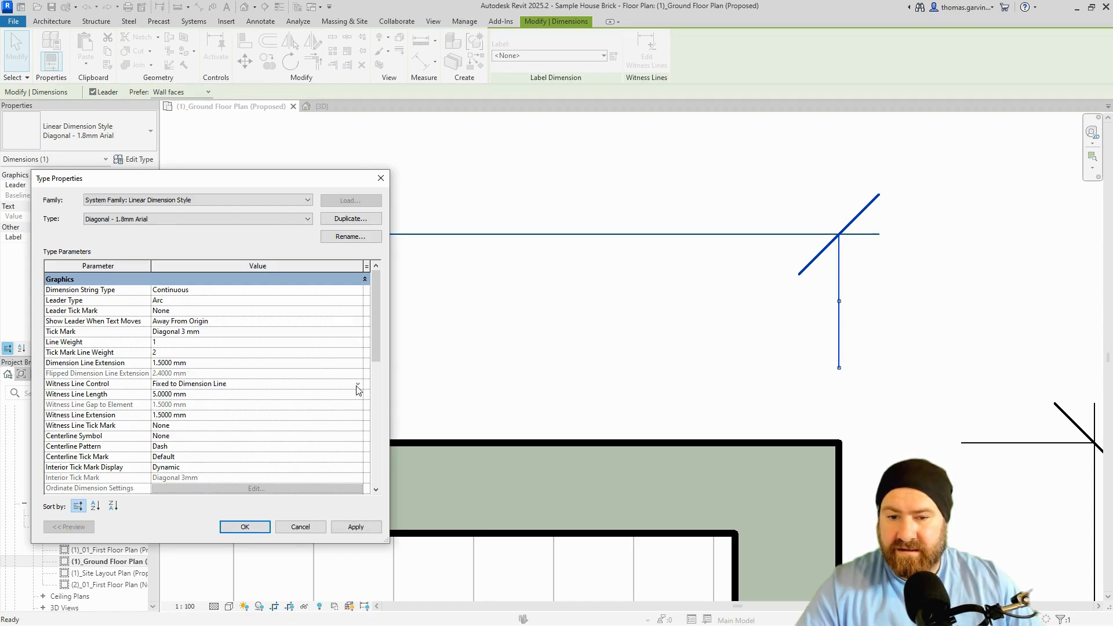
pyautogui.click(357, 384)
pyautogui.click(218, 393)
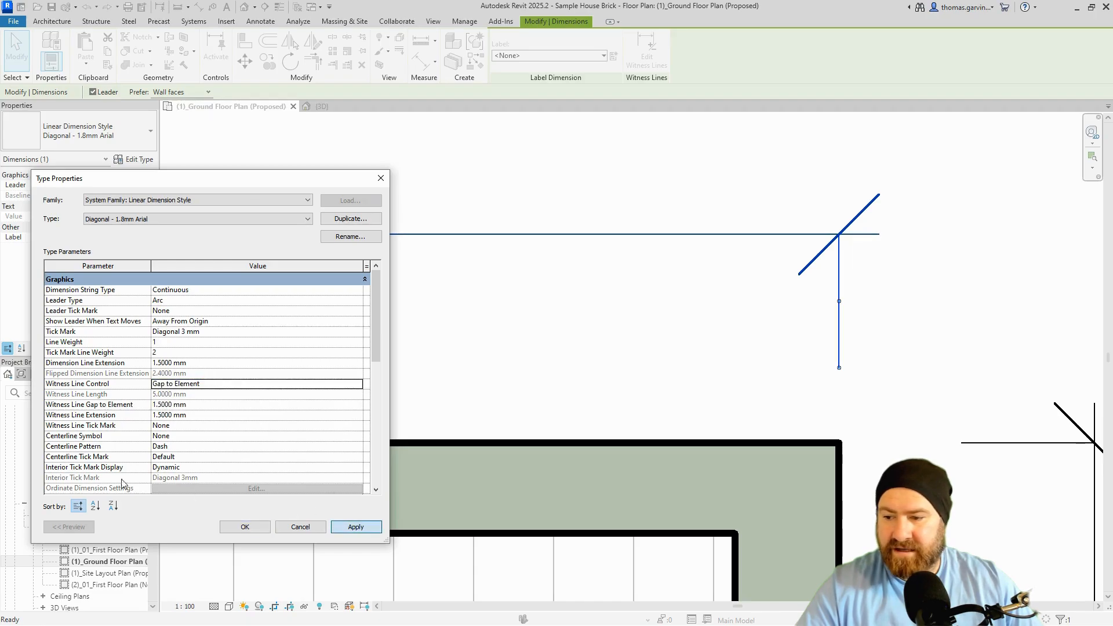
# Apply Gap to Element and try Arrow Filled 15 Degree witness line tick marks.
pyautogui.click(355, 527)
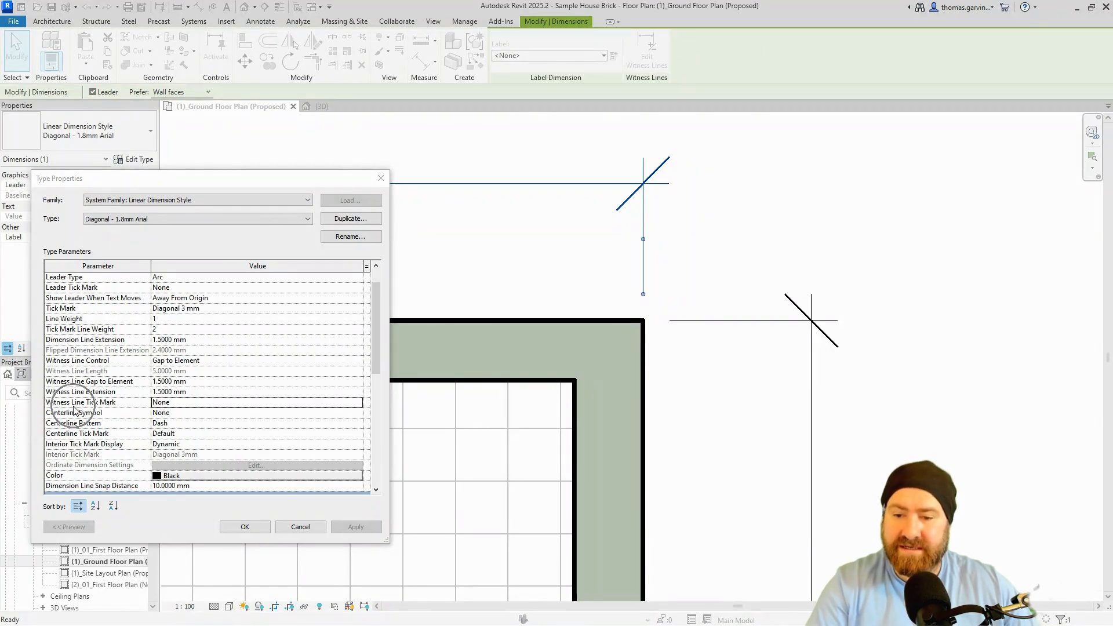
pyautogui.click(314, 402)
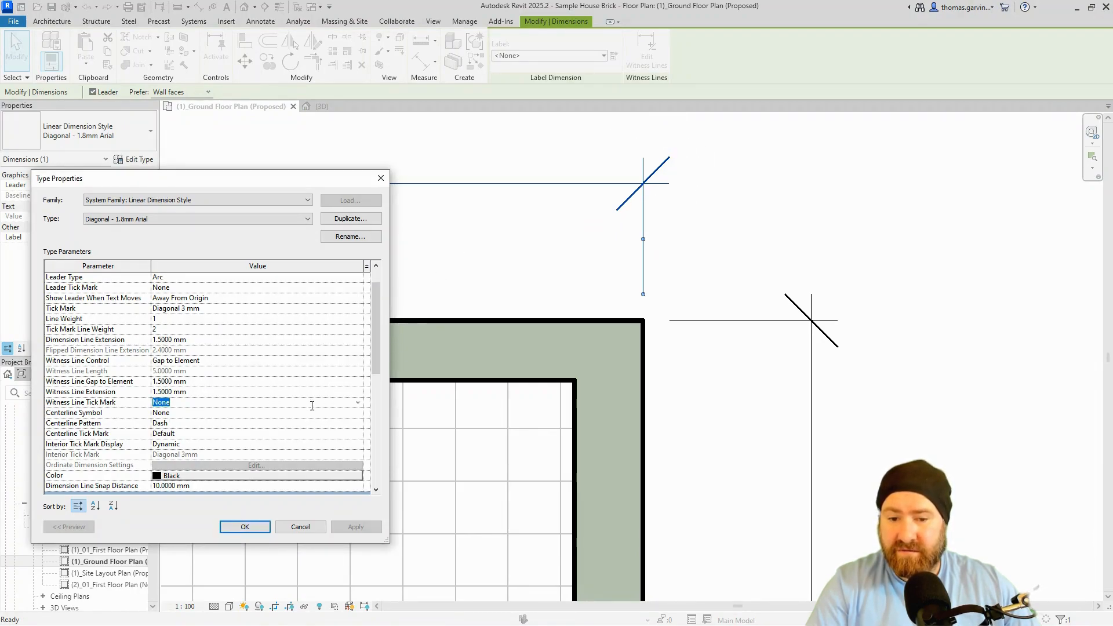
pyautogui.click(358, 404)
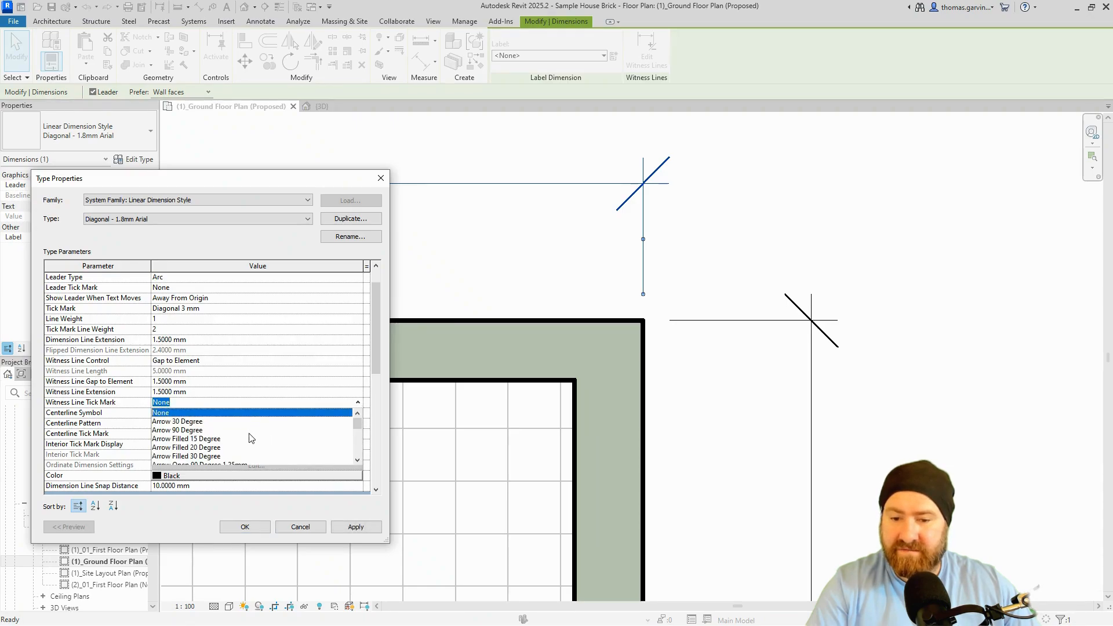
pyautogui.scroll(-1, 251, 437)
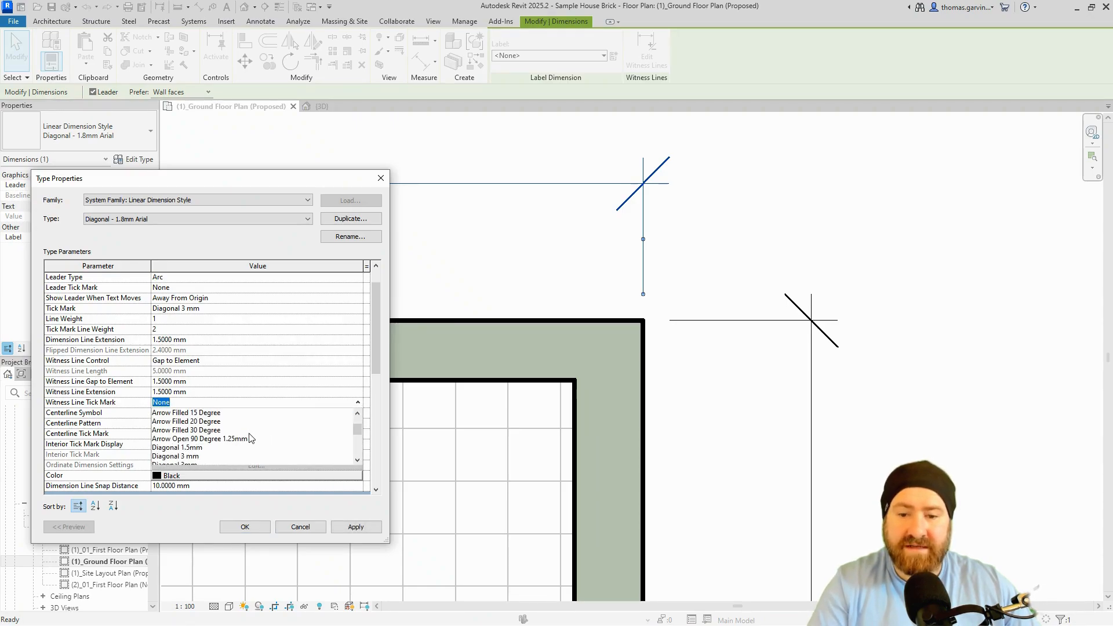
pyautogui.click(228, 414)
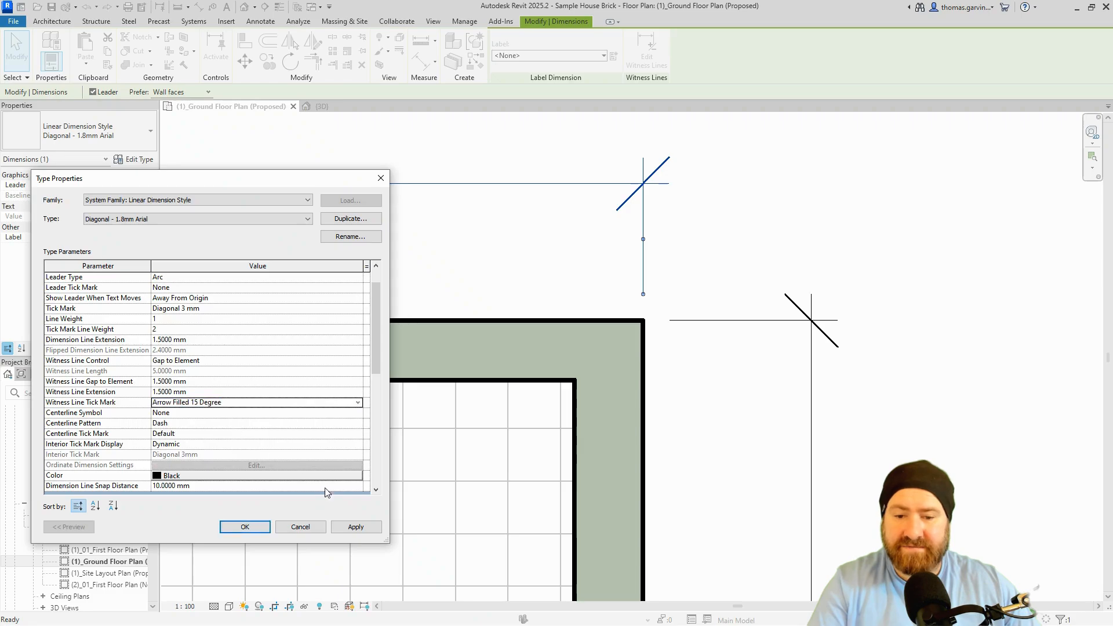
pyautogui.click(356, 528)
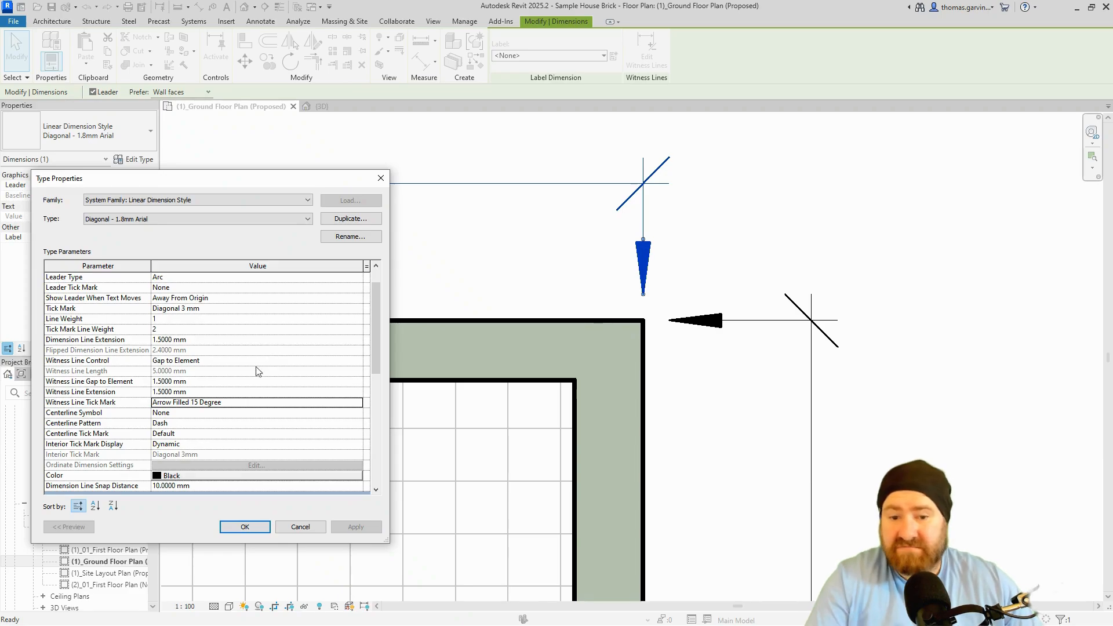
# Set the witness line tick mark back to None and apply it.
pyautogui.click(356, 404)
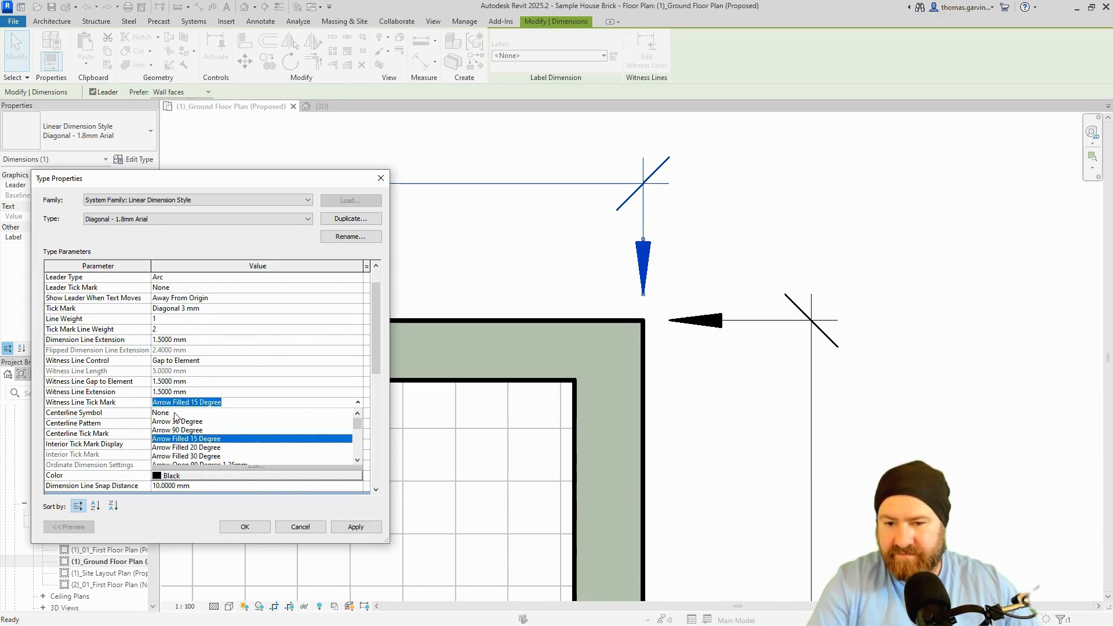
pyautogui.click(226, 429)
pyautogui.click(374, 531)
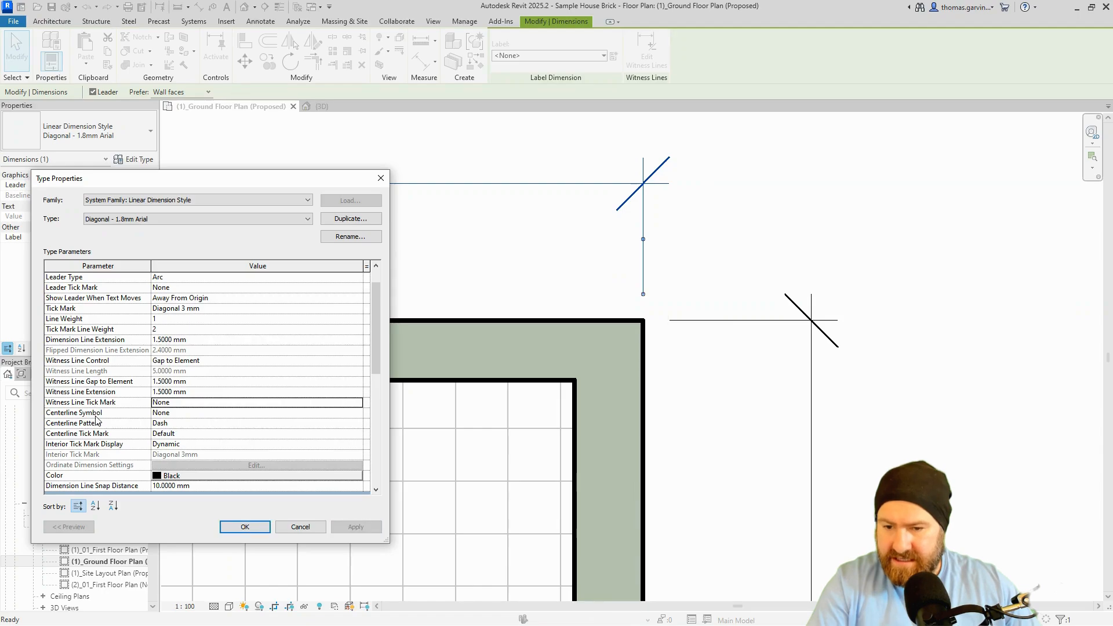
pyautogui.scroll(-1, 96, 419)
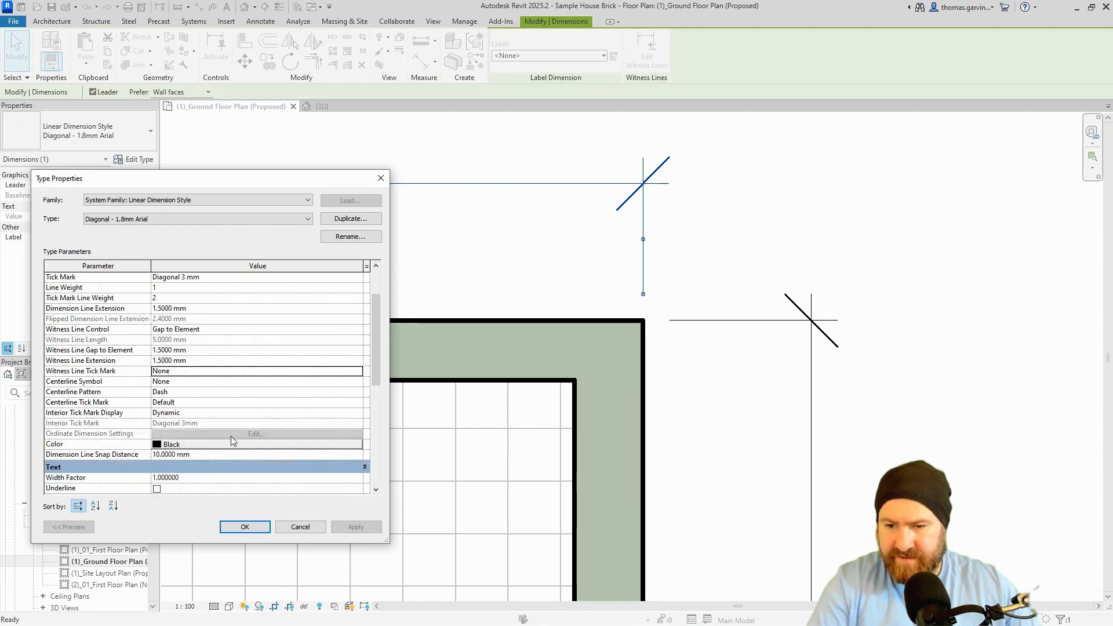
pyautogui.scroll(-1, 197, 445)
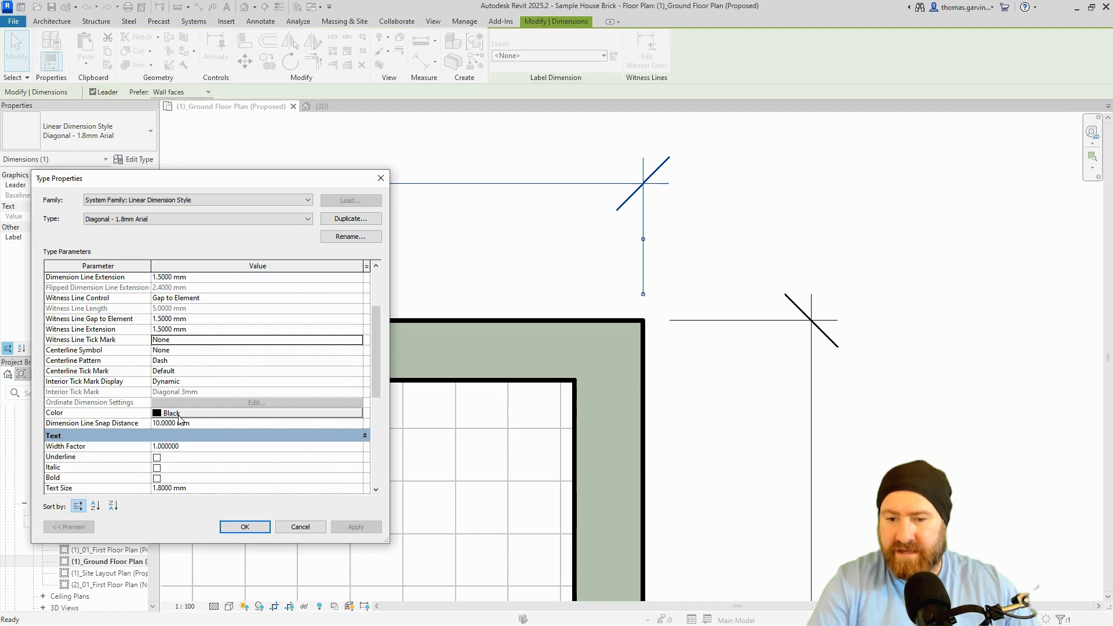
pyautogui.click(179, 415)
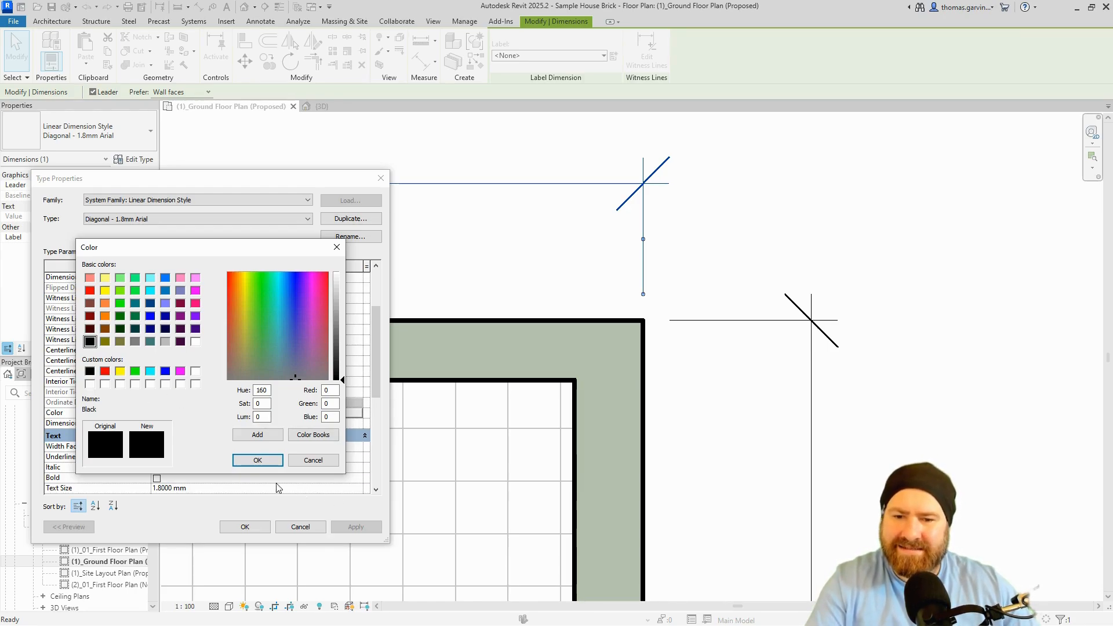
pyautogui.click(258, 460)
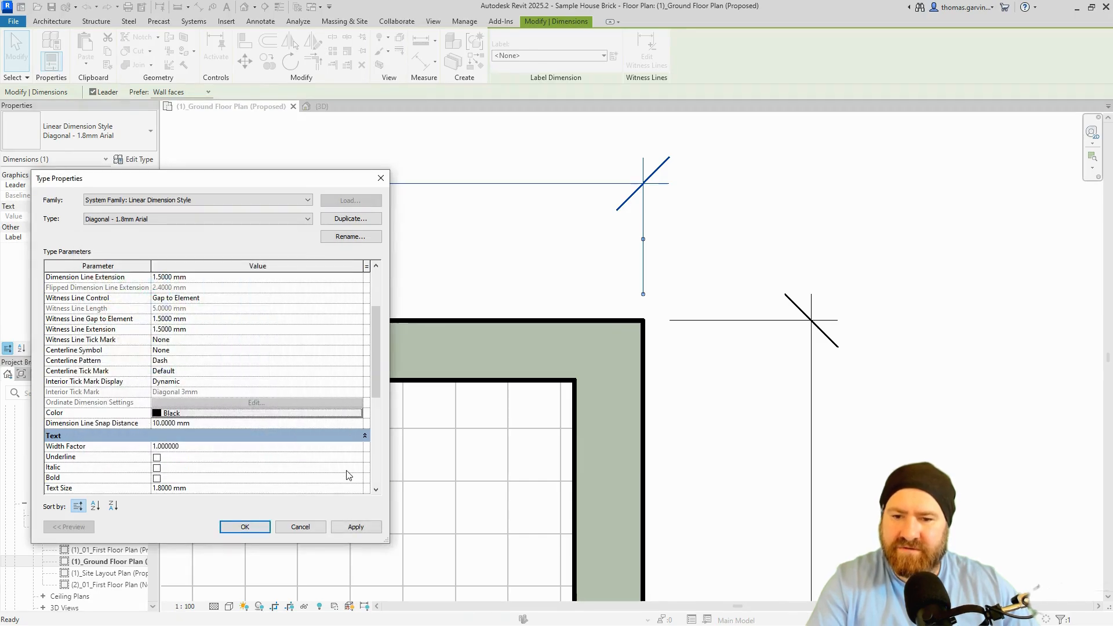
pyautogui.scroll(-4, 347, 474)
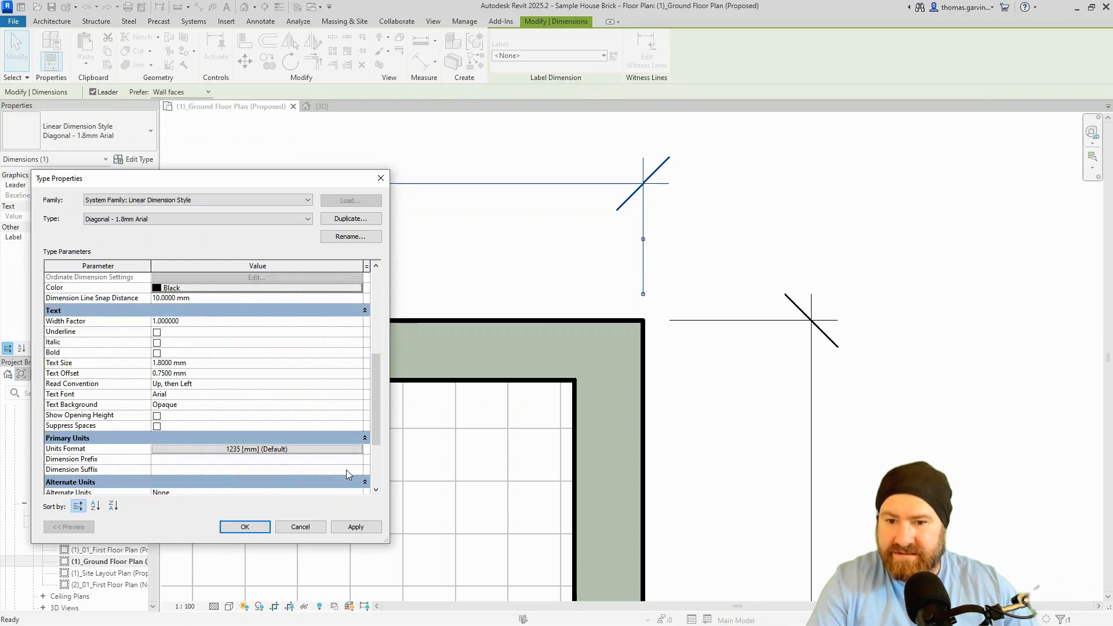
pyautogui.scroll(2, 346, 469)
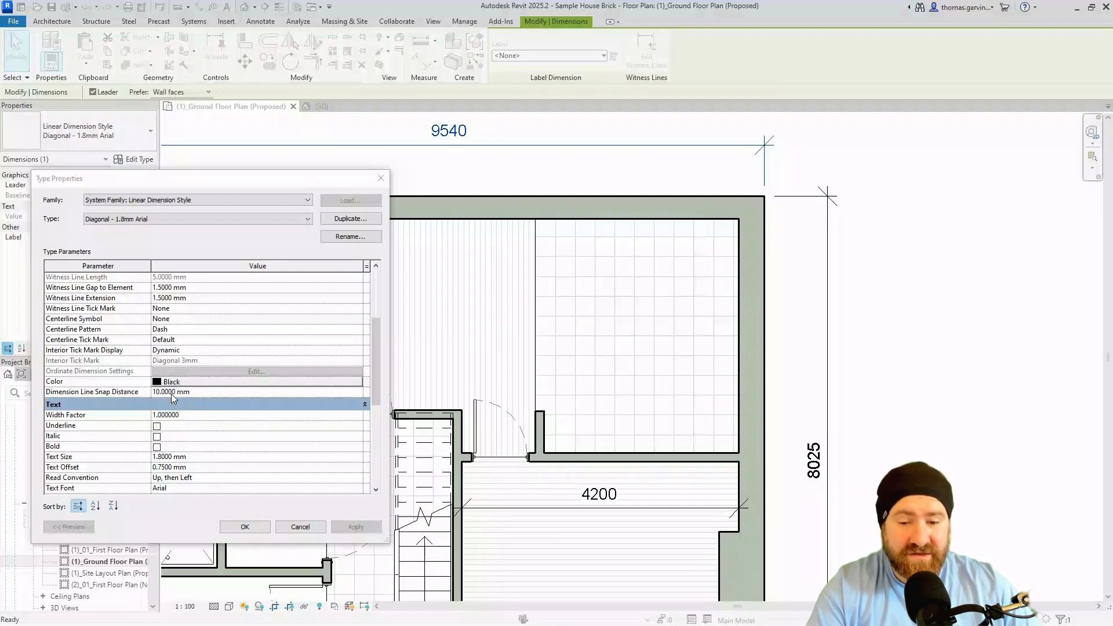
# Close Type Properties and use DI to dimension the east wall's bottom-to-top faces, placing a second 8025.
pyautogui.click(244, 527)
pyautogui.scroll(-2, 893, 560)
pyautogui.moveTo(904, 562); pyautogui.dragTo(664, 412, button='middle')
pyautogui.press('d')
pyautogui.press('i')
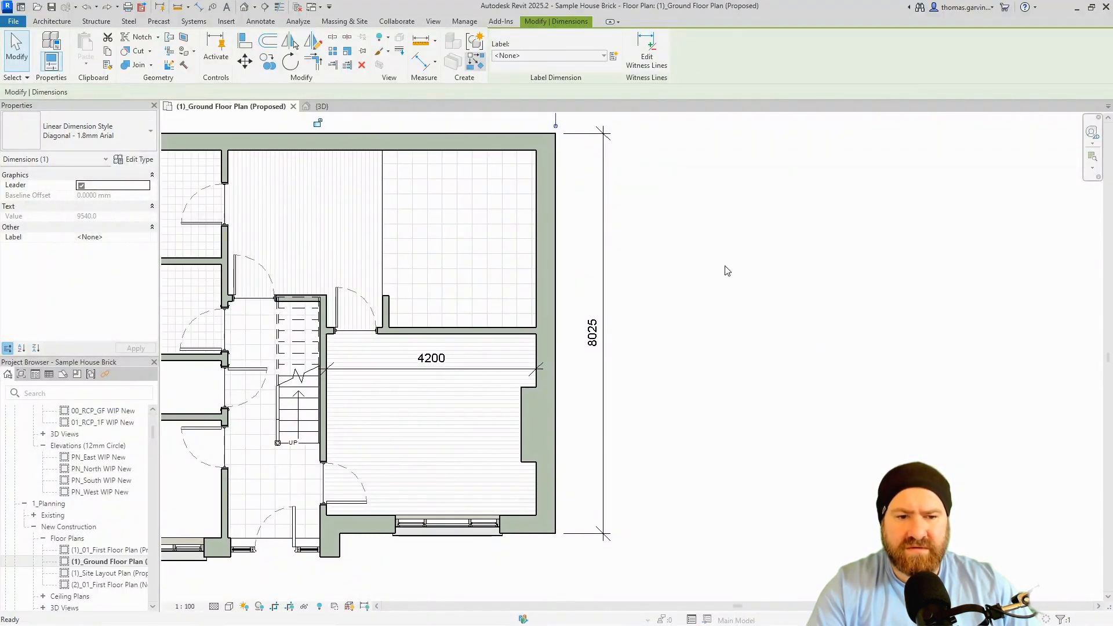
pyautogui.moveTo(742, 308); pyautogui.dragTo(742, 339, button='middle')
pyautogui.click(540, 563)
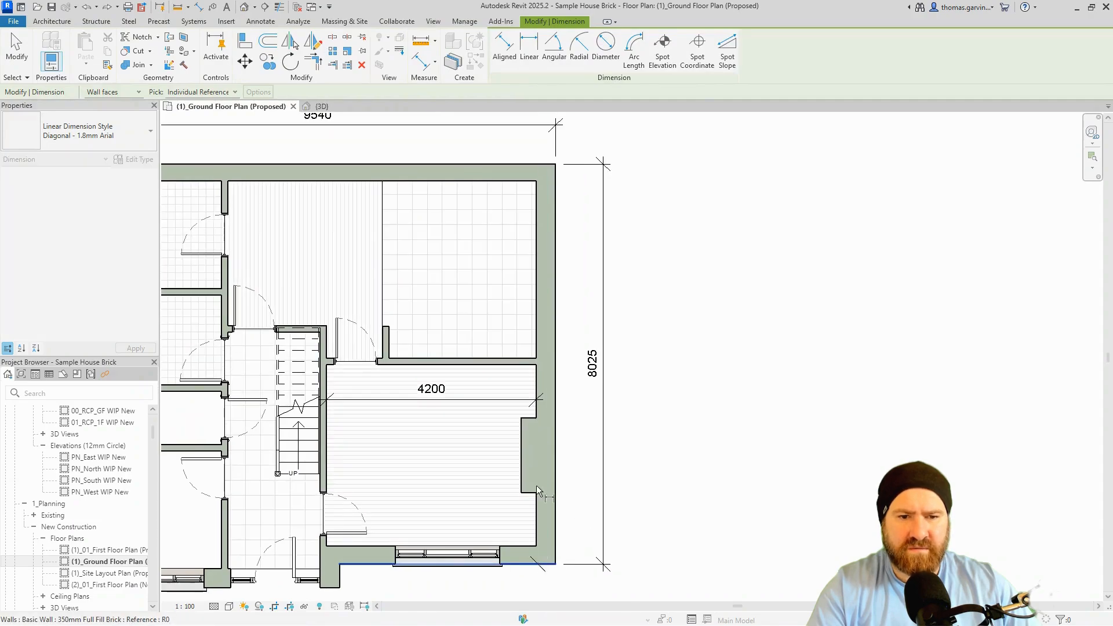
pyautogui.click(478, 163)
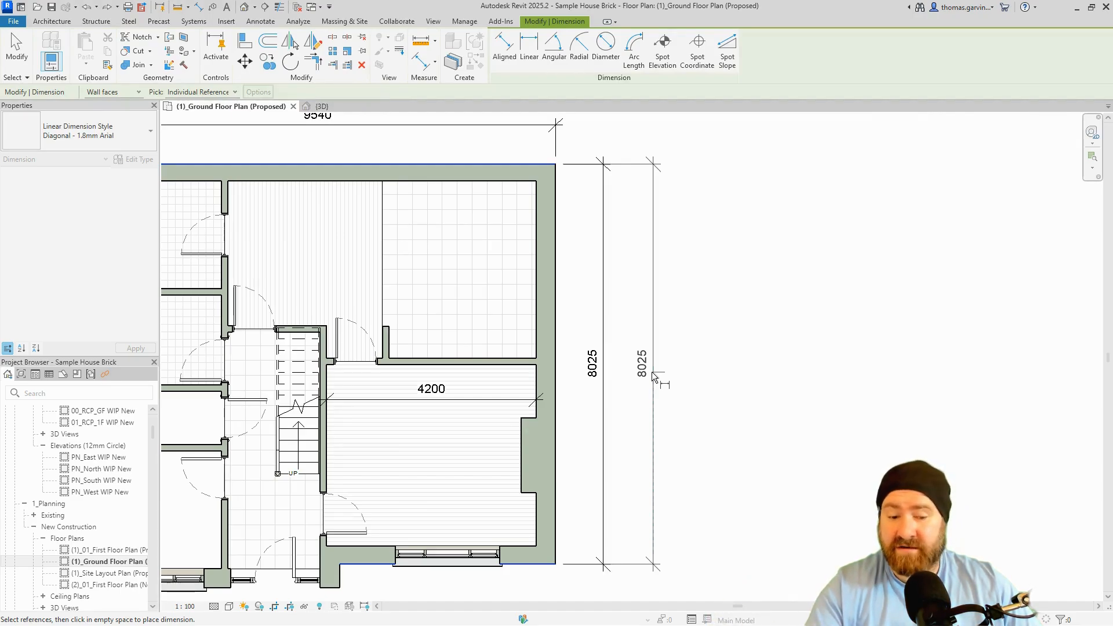
pyautogui.click(651, 371)
pyautogui.press('Escape')
pyautogui.press('Escape')
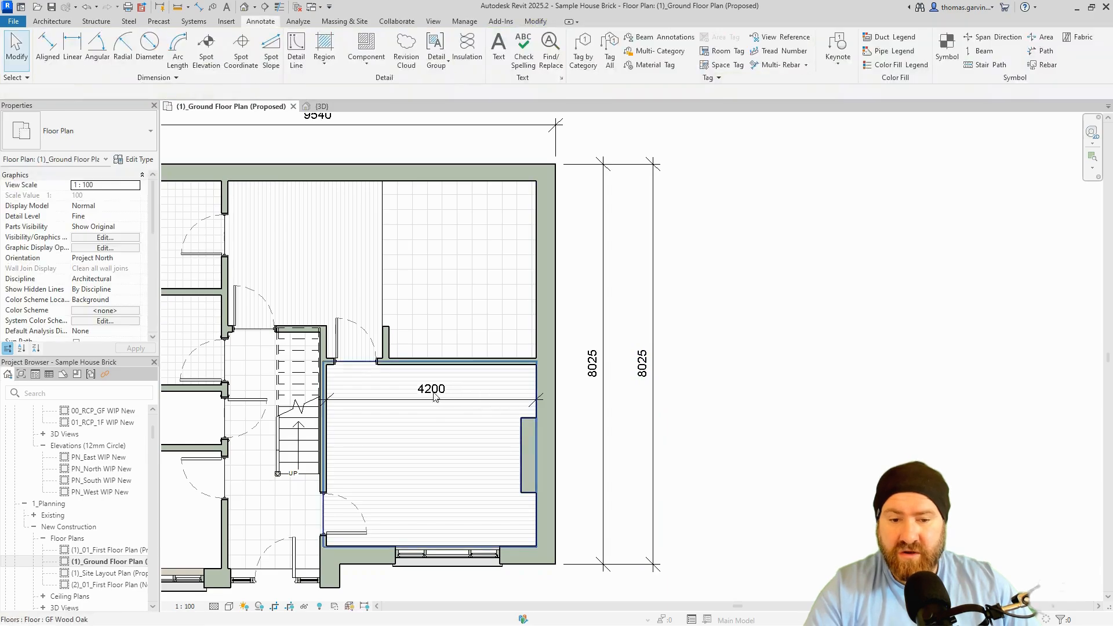
# Drag the 4200 text into the room, untick its leader, and drag it back onto the line.
pyautogui.click(445, 405)
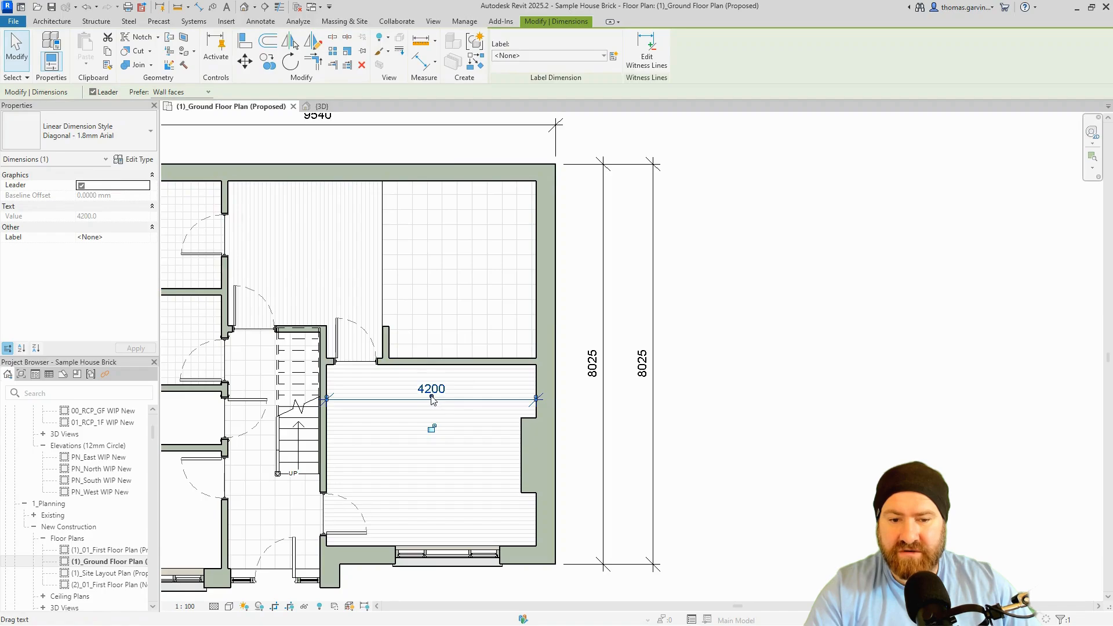
pyautogui.moveTo(432, 399); pyautogui.dragTo(457, 336)
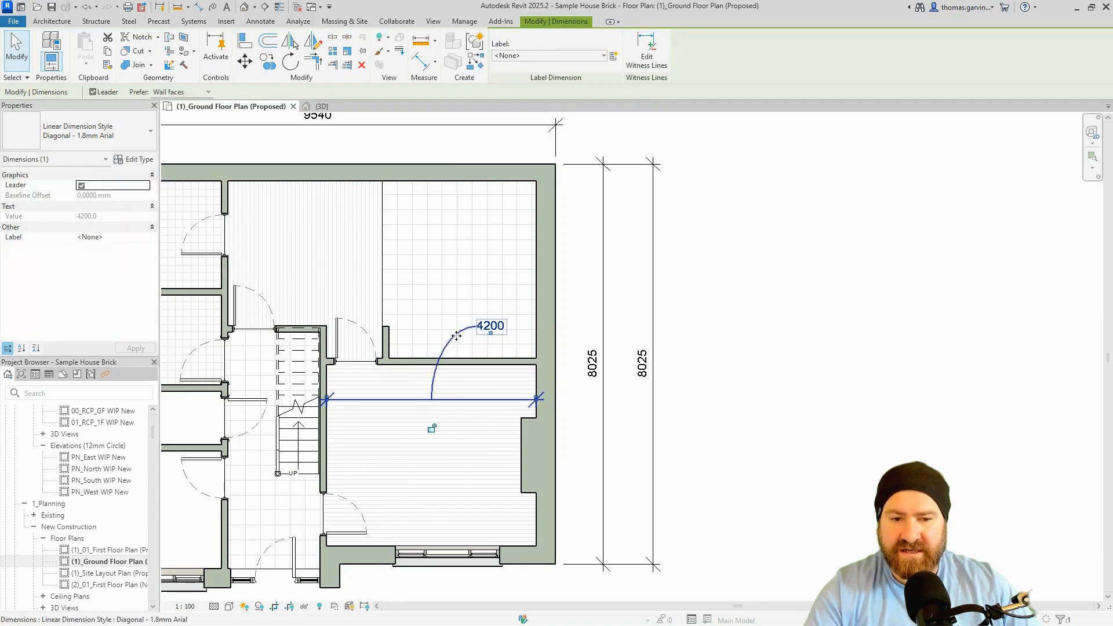
pyautogui.click(82, 186)
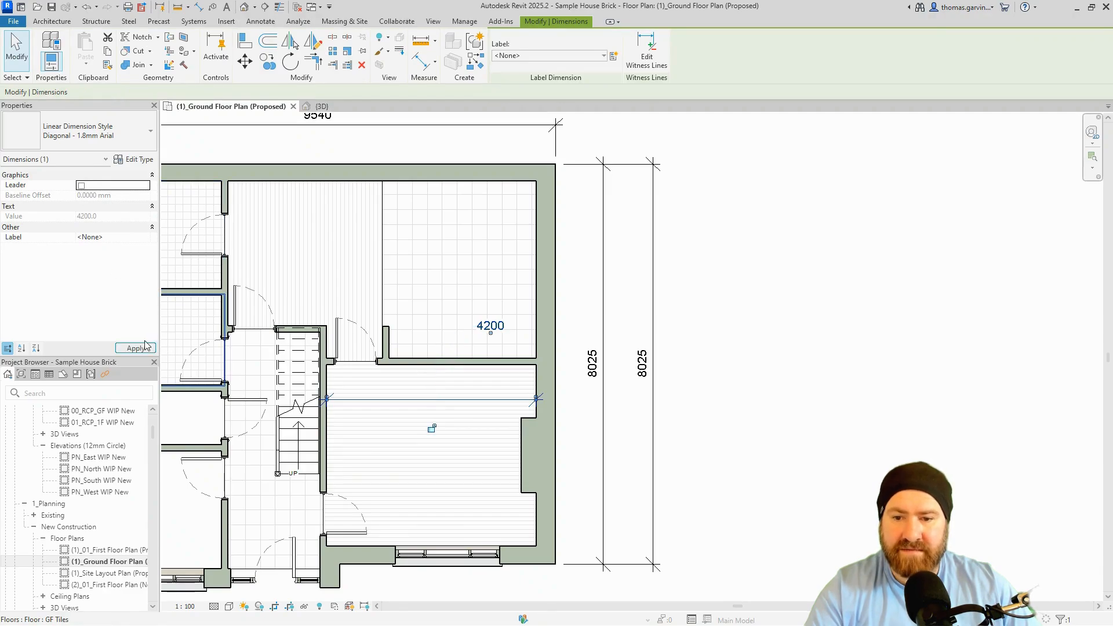
pyautogui.click(866, 206)
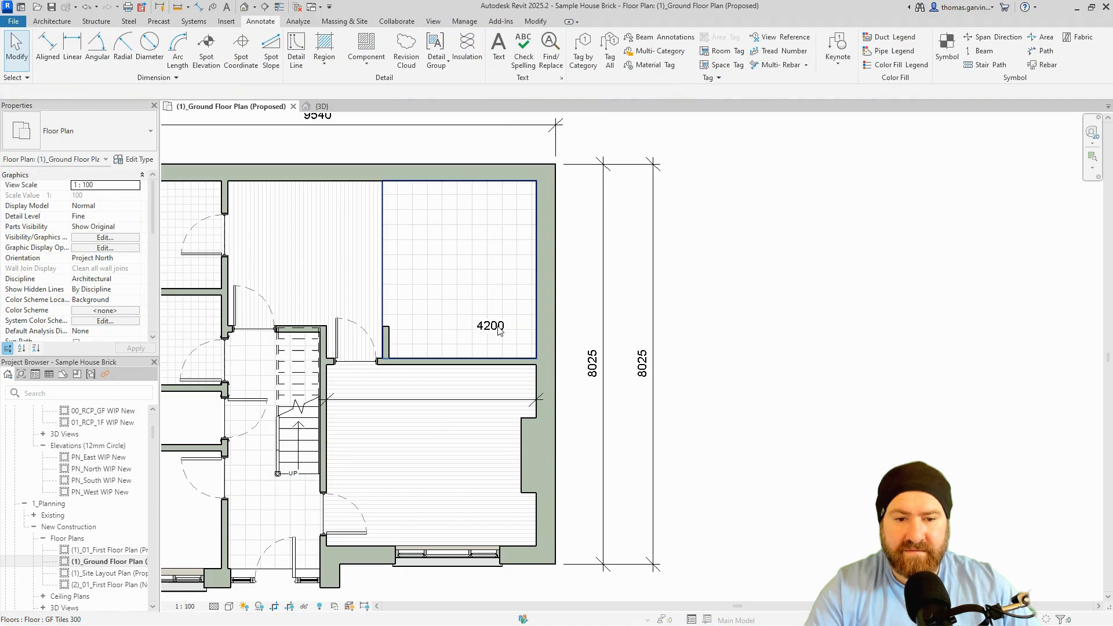
pyautogui.moveTo(496, 339); pyautogui.dragTo(437, 402)
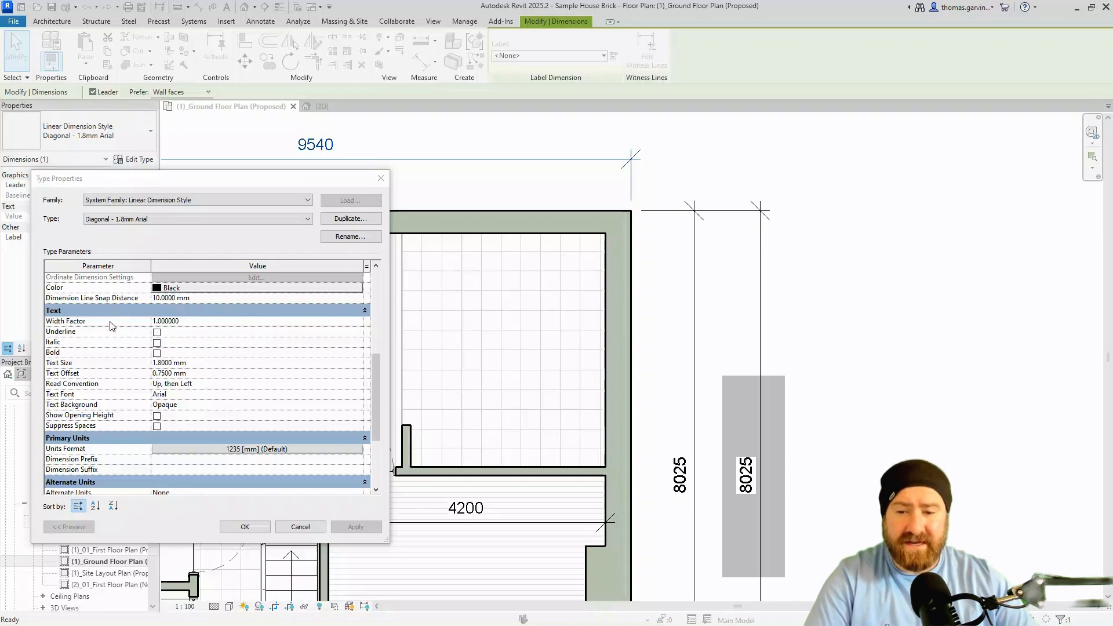
# Try Width Factor 2, then 0.5, and restore it to 1.
pyautogui.click(205, 321)
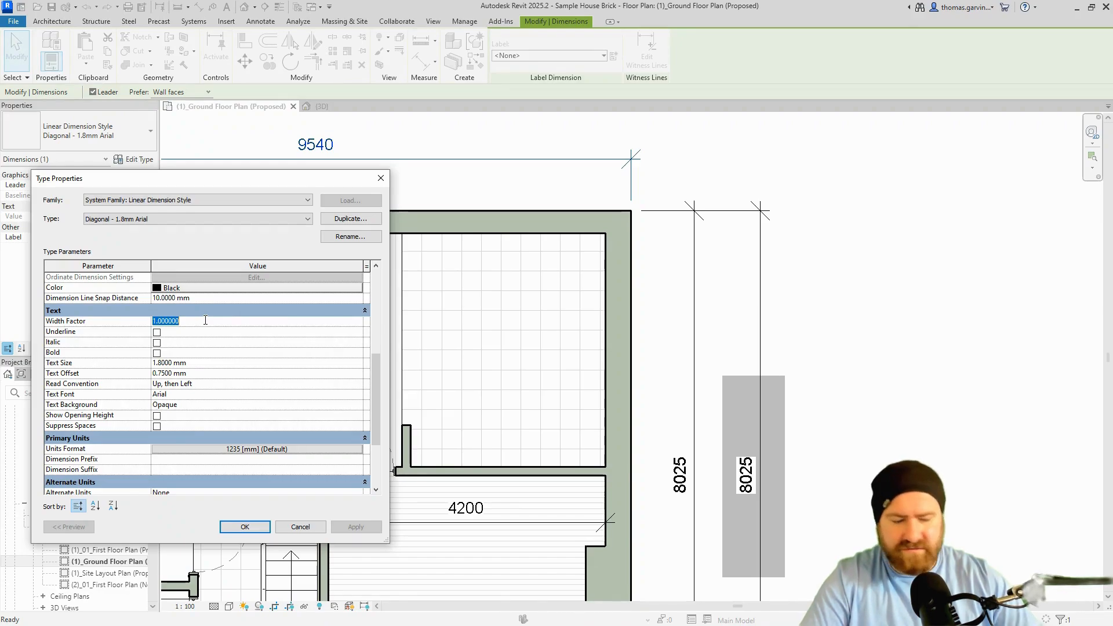
pyautogui.write('2')
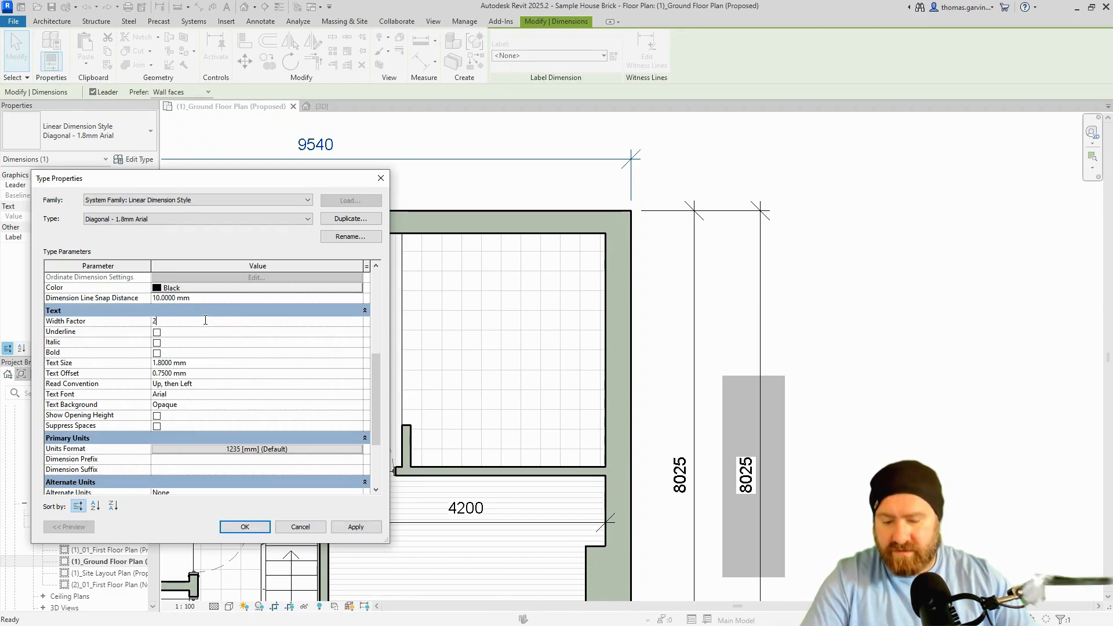
pyautogui.click(364, 530)
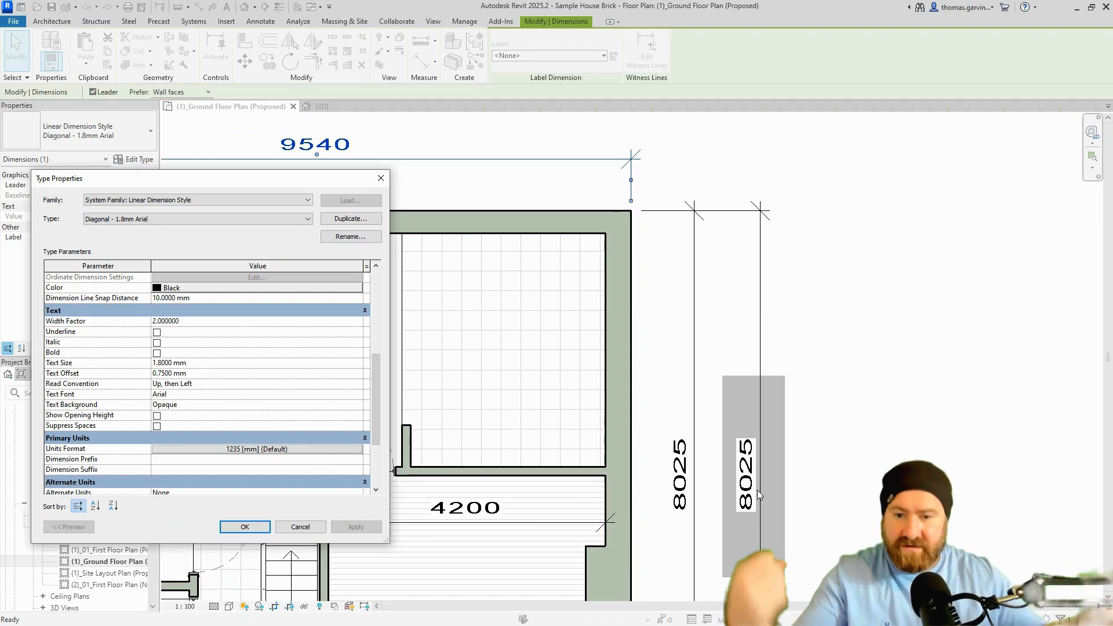
pyautogui.click(268, 322)
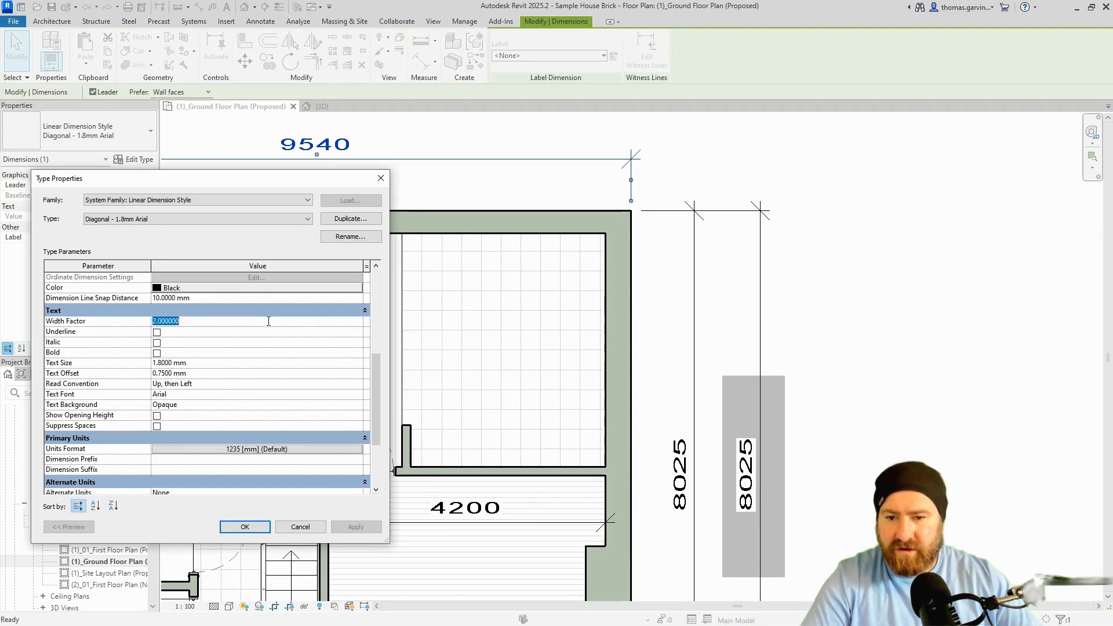
pyautogui.write('0.5')
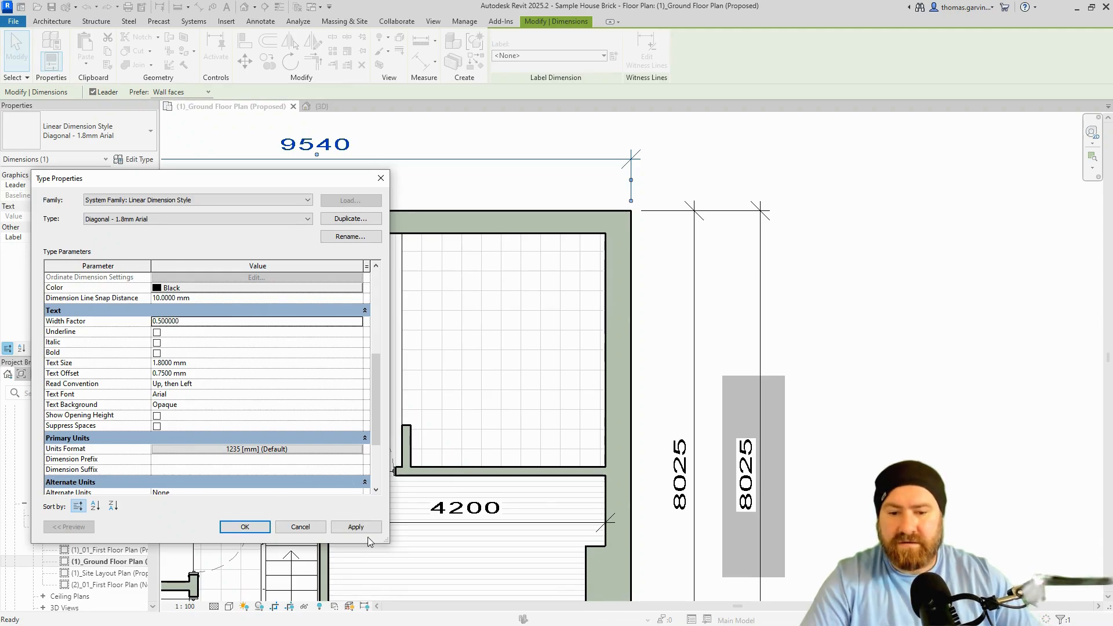
pyautogui.click(365, 529)
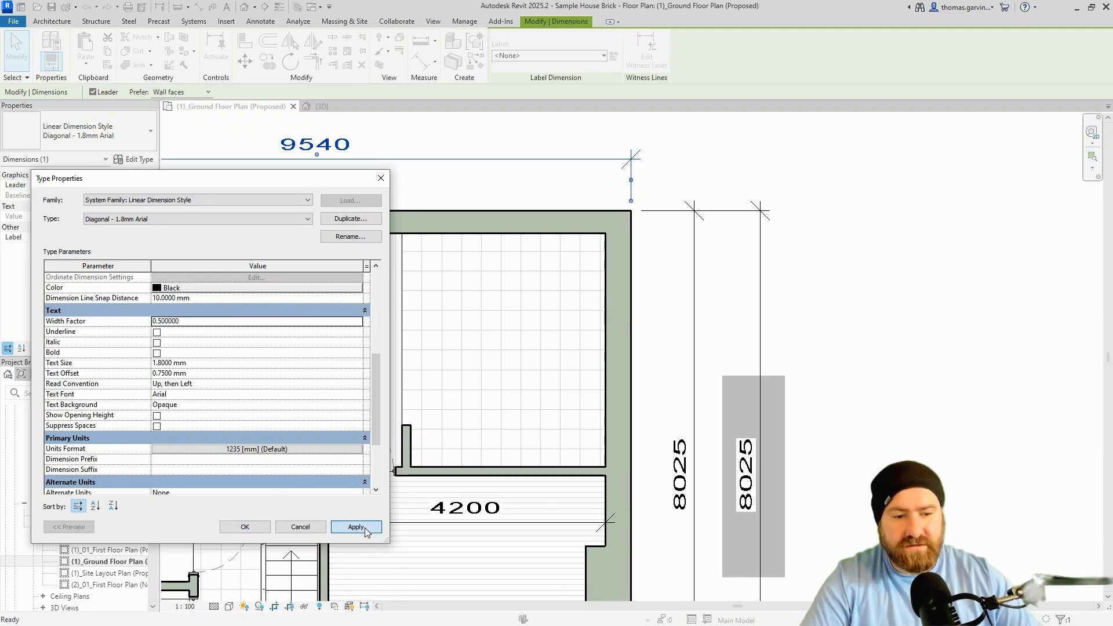
pyautogui.doubleClick(195, 321)
pyautogui.write('1')
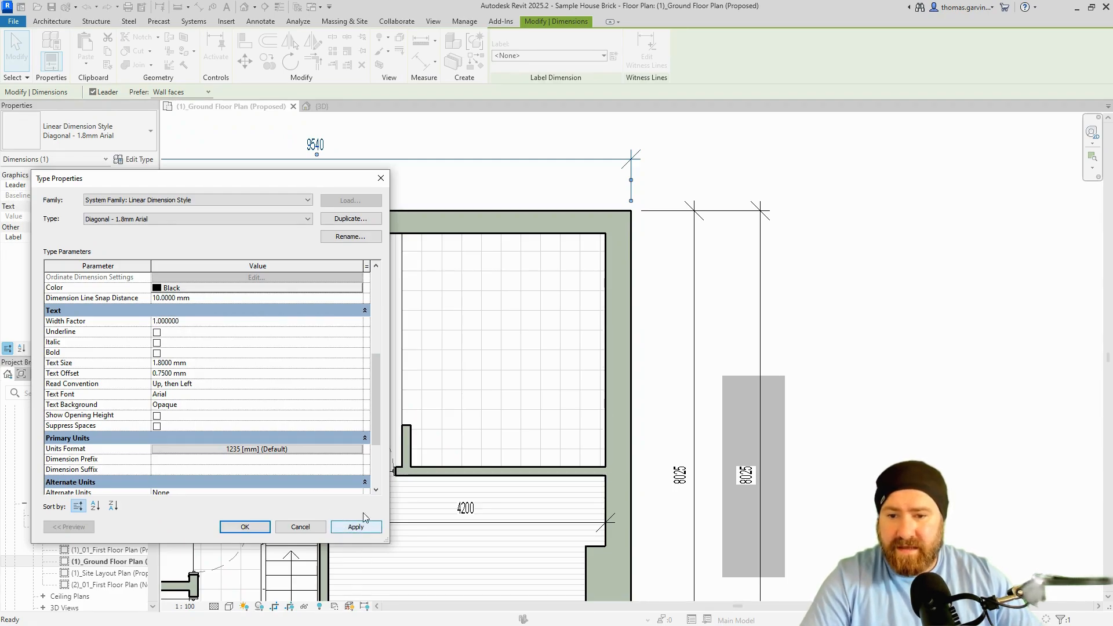
pyautogui.click(370, 527)
# Try bold, italic and underlined dimension text, then turn all three off again.
pyautogui.click(156, 342)
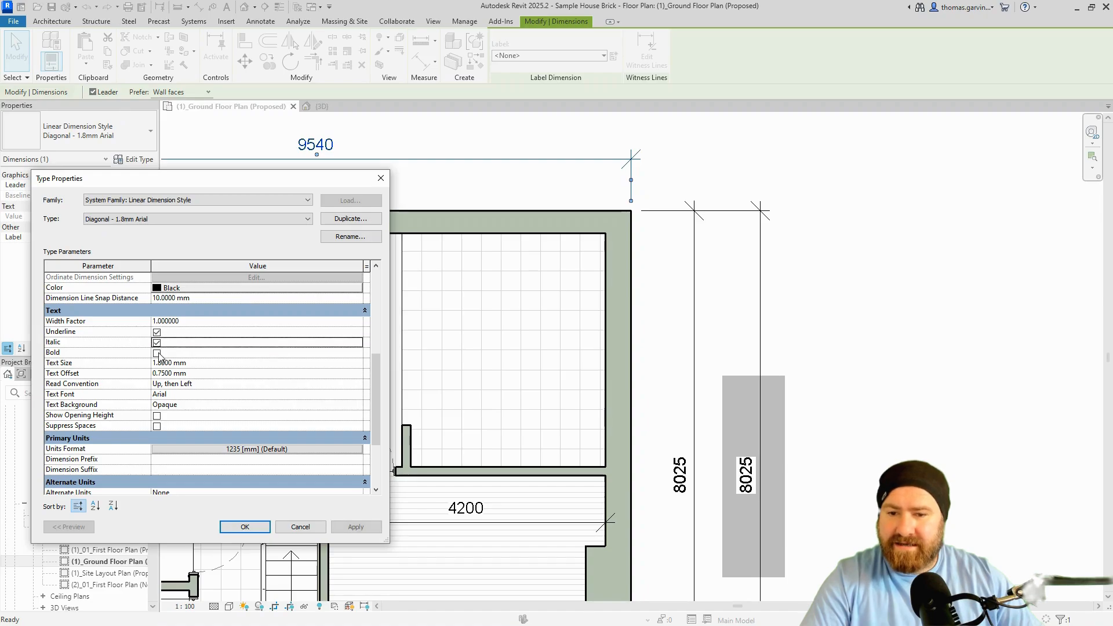
pyautogui.click(156, 353)
pyautogui.press('Return')
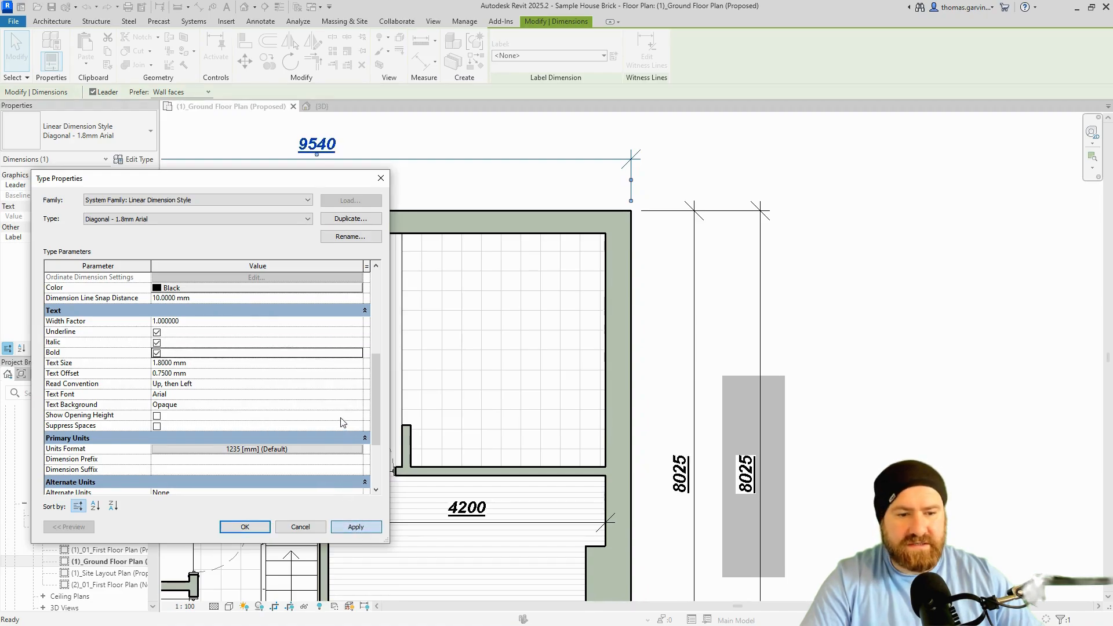
pyautogui.click(157, 353)
pyautogui.click(157, 342)
pyautogui.click(157, 332)
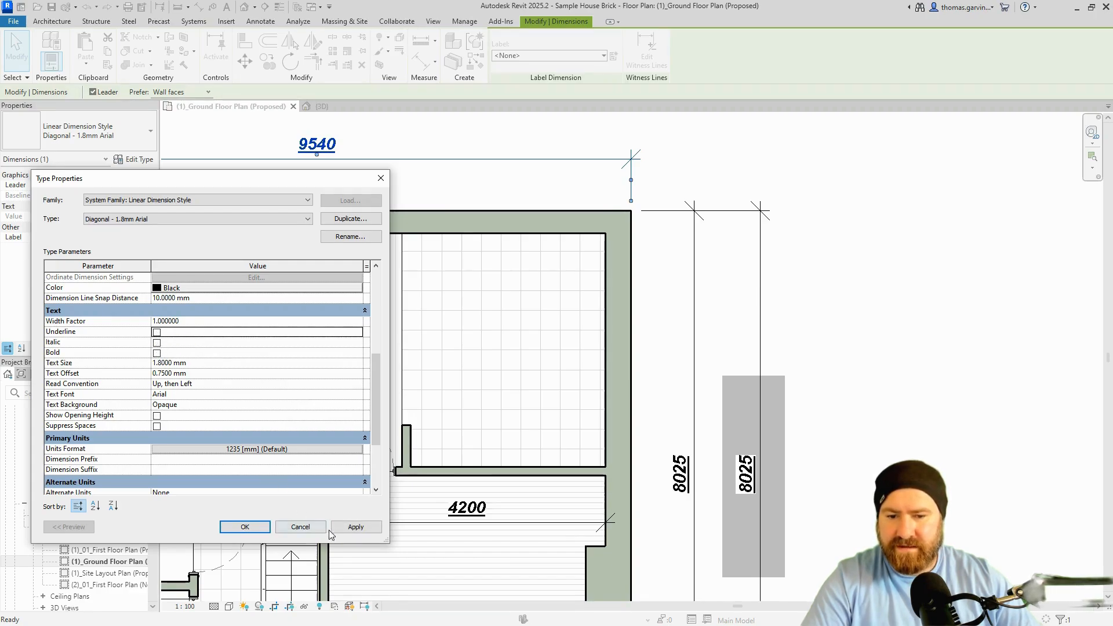
pyautogui.click(226, 363)
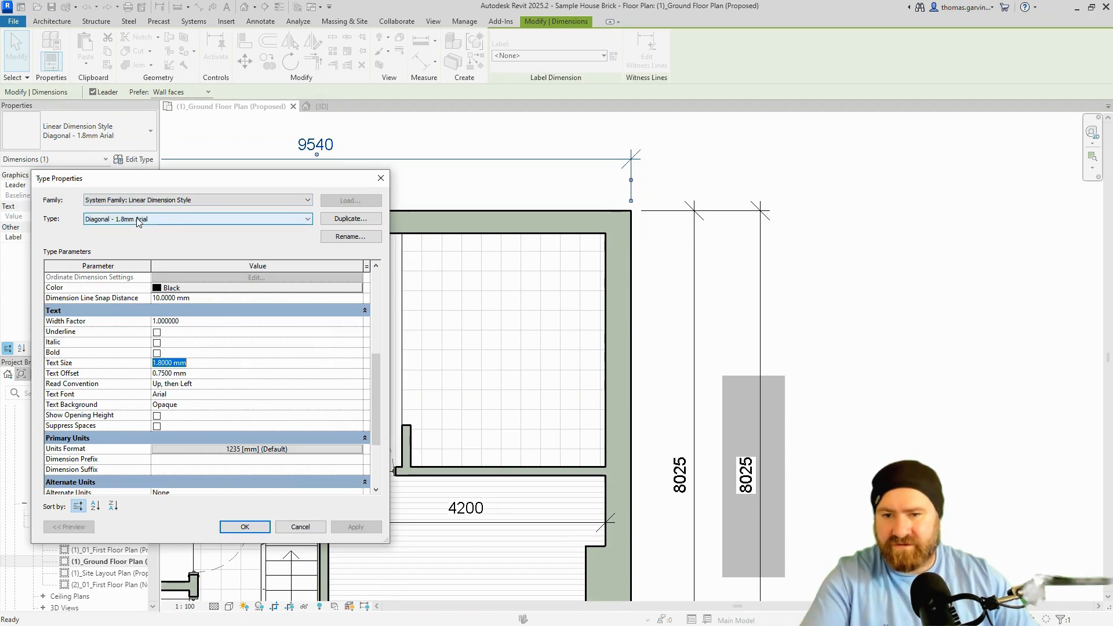
# Try a 3.5 mm Text Size, then restore it to 1.8 mm.
pyautogui.click(200, 377)
pyautogui.click(203, 363)
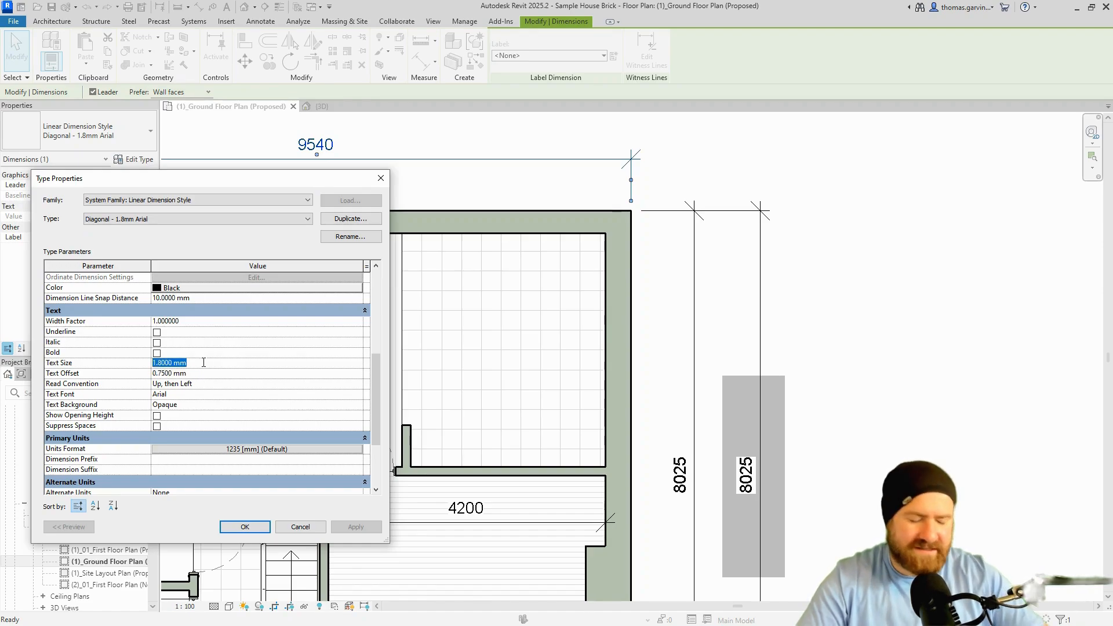
pyautogui.write('3.5')
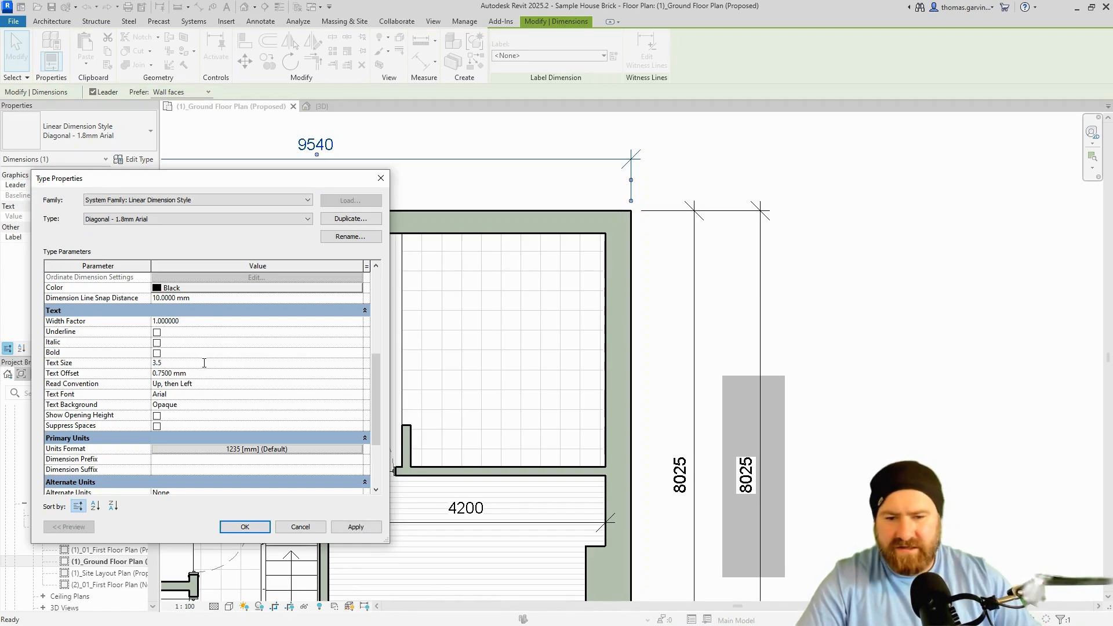
pyautogui.click(358, 529)
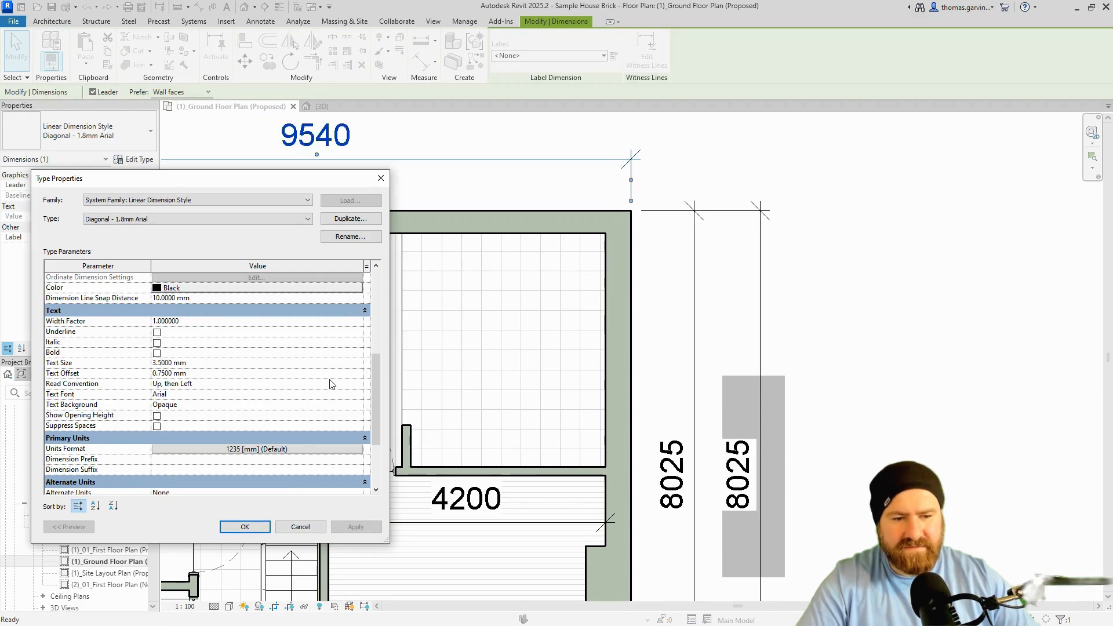
pyautogui.click(206, 364)
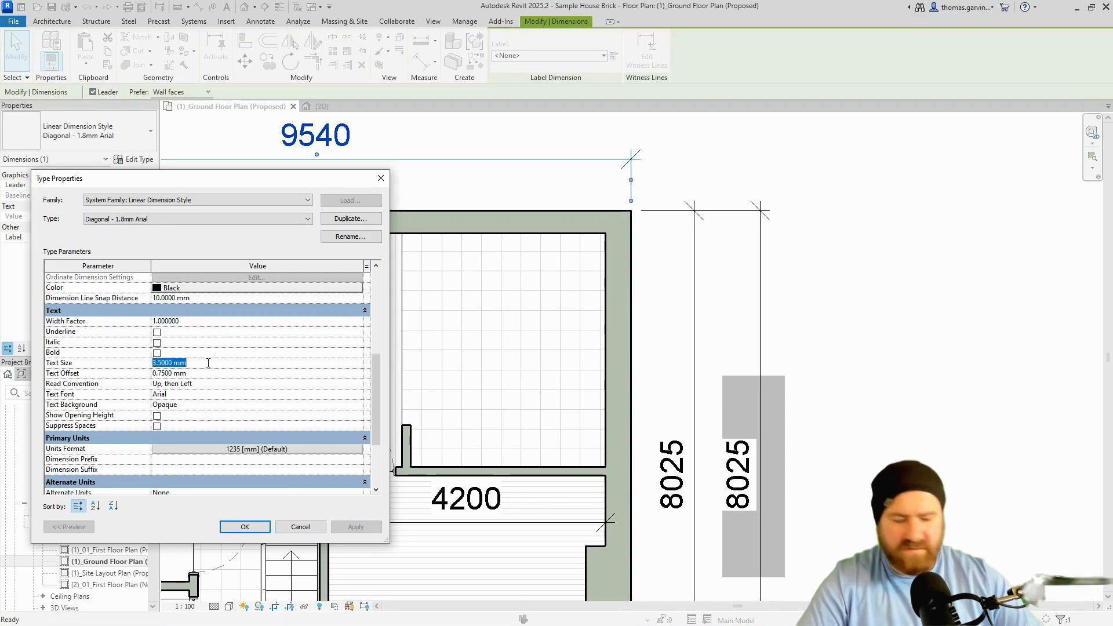
pyautogui.write('1.8')
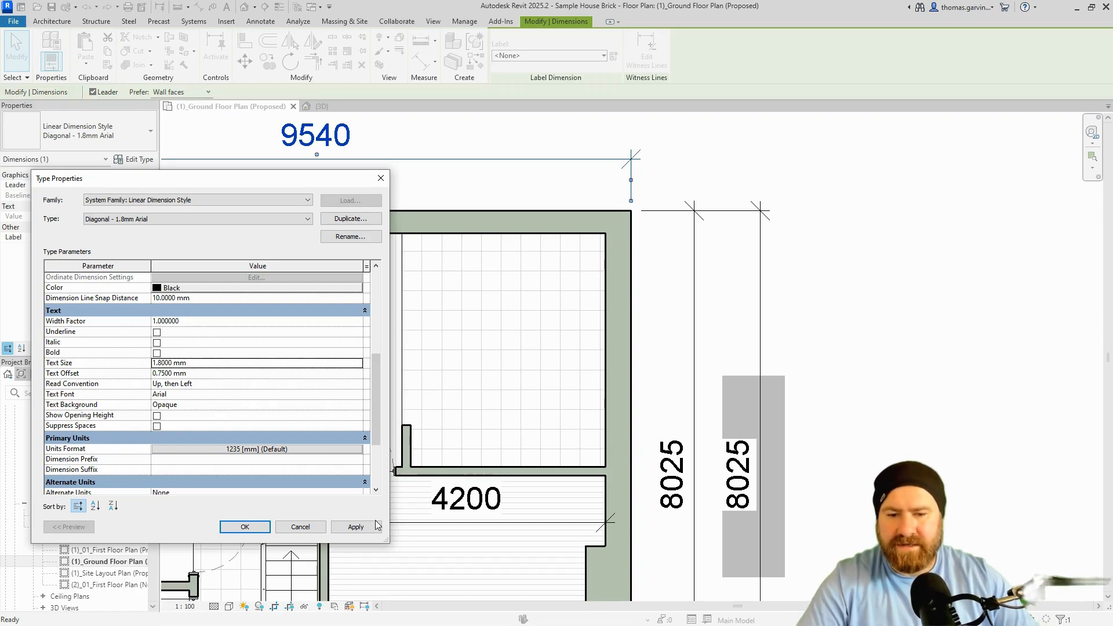
pyautogui.click(360, 528)
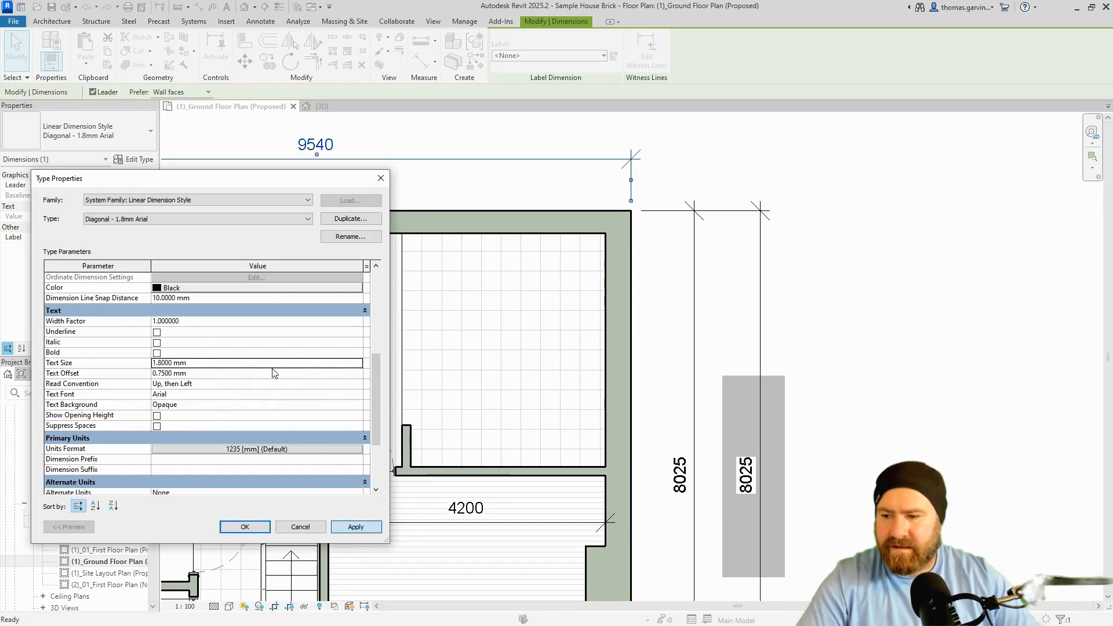
# Try a 1.5 mm Text Offset, then restore it to 0.75 mm.
pyautogui.click(212, 374)
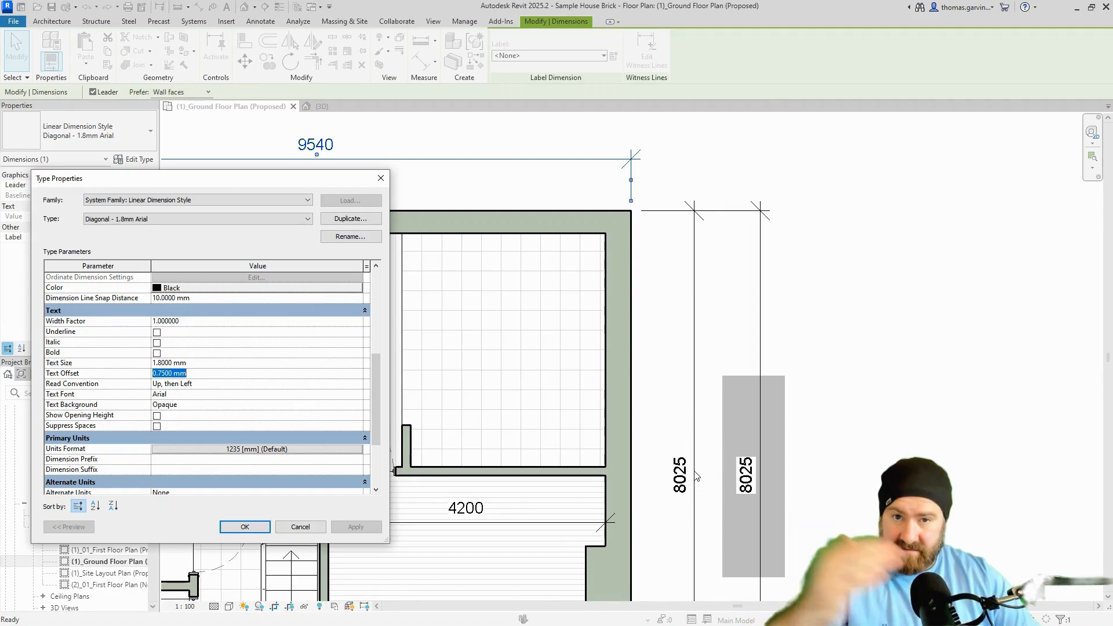
pyautogui.write('1.')
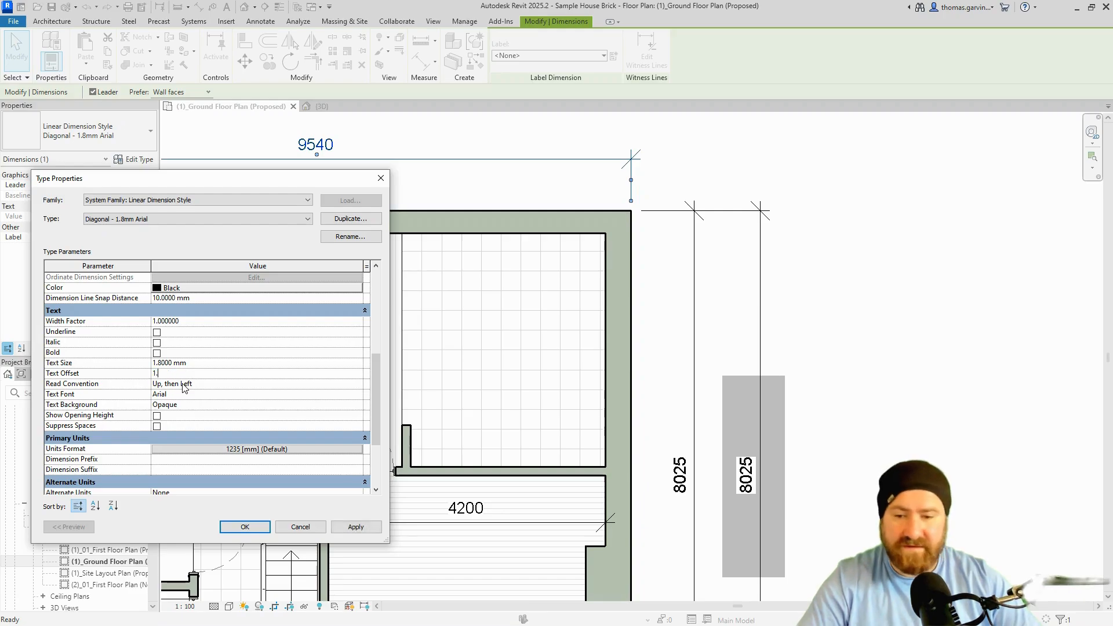
pyautogui.write('5')
pyautogui.click(356, 526)
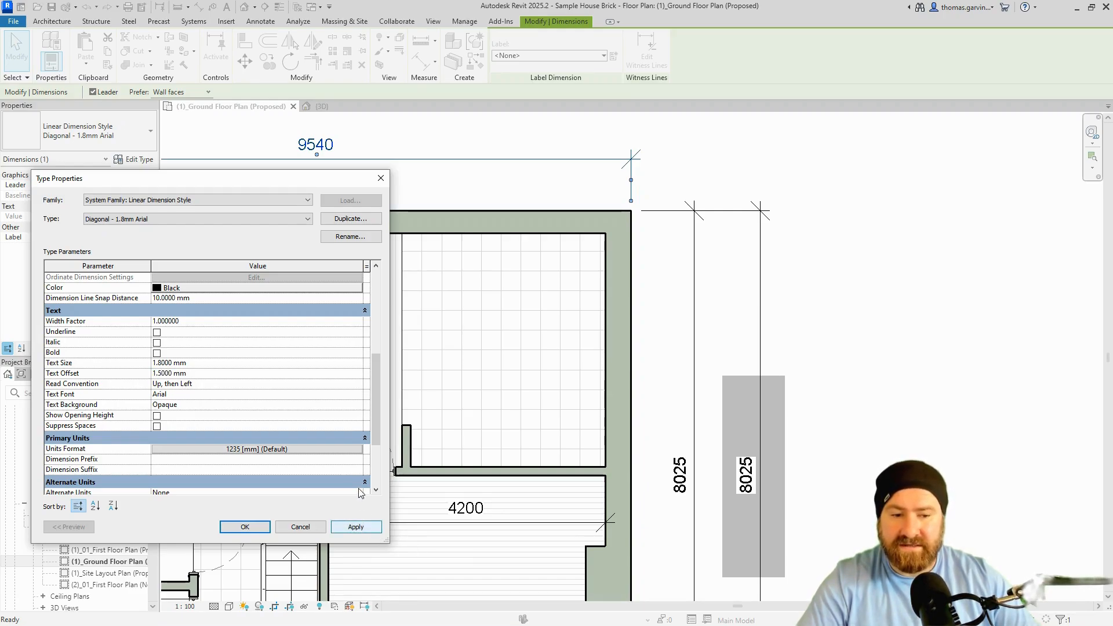
pyautogui.click(214, 374)
pyautogui.write('.7')
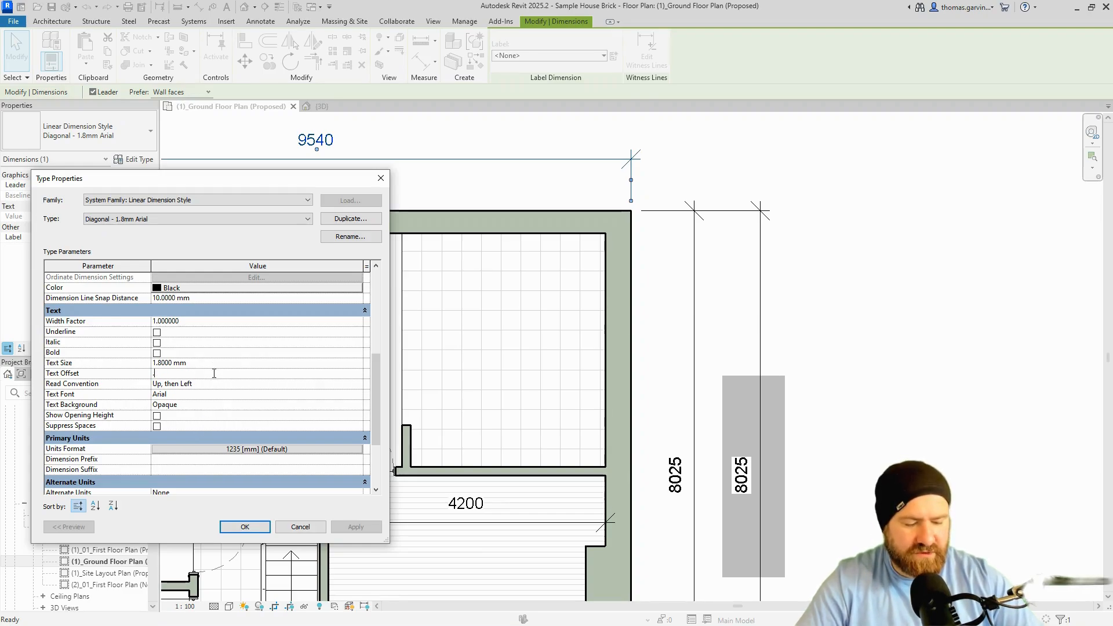
pyautogui.write('5')
pyautogui.press('Return')
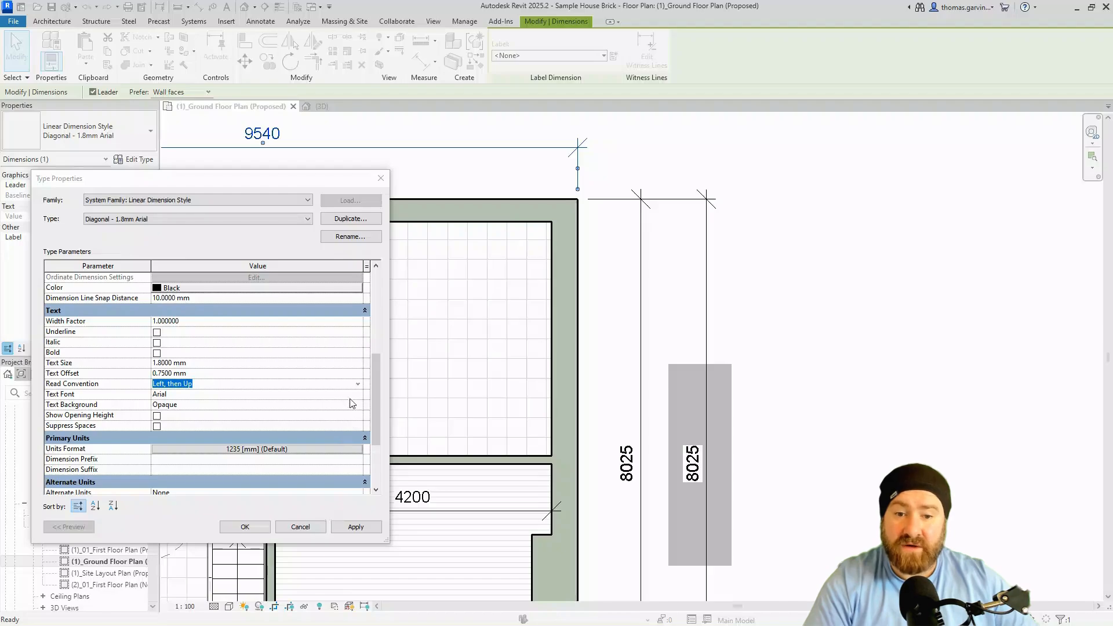
pyautogui.click(358, 384)
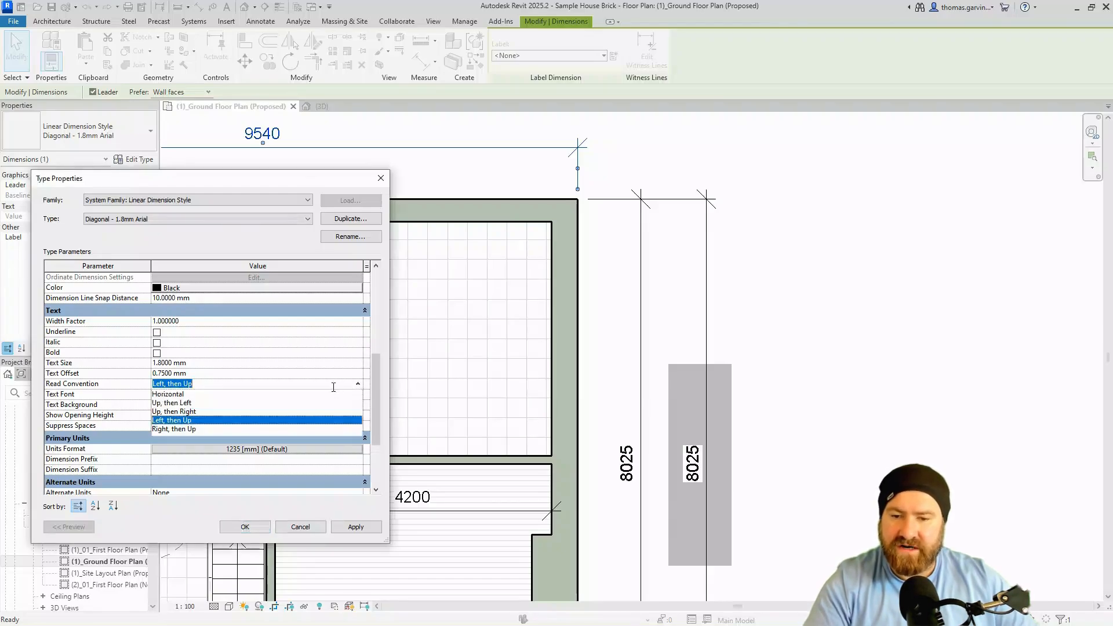
pyautogui.click(193, 428)
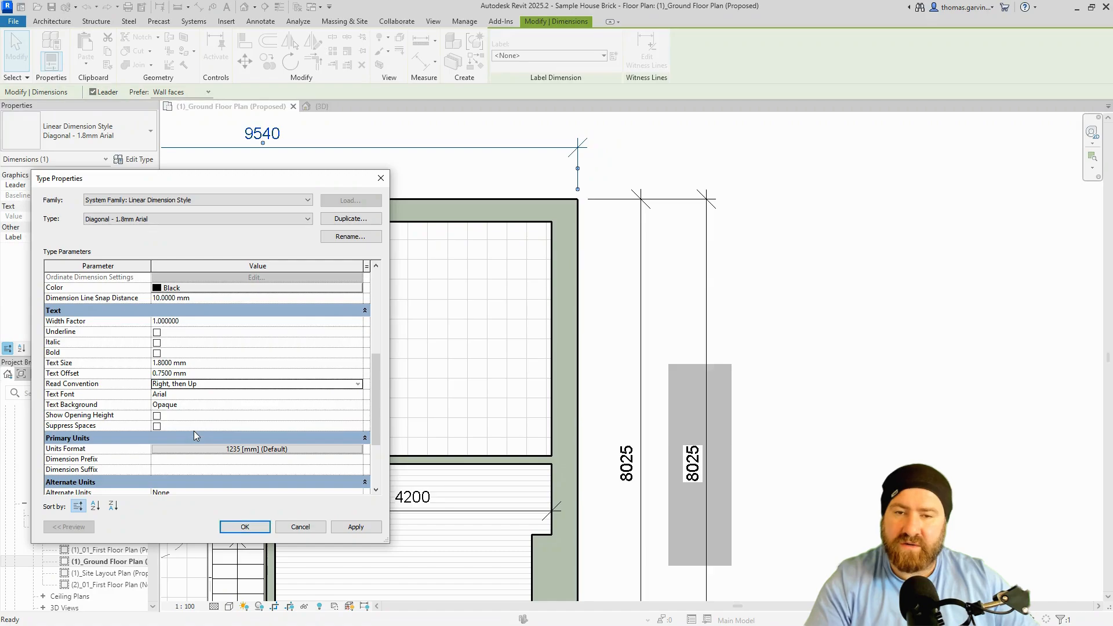
pyautogui.click(356, 527)
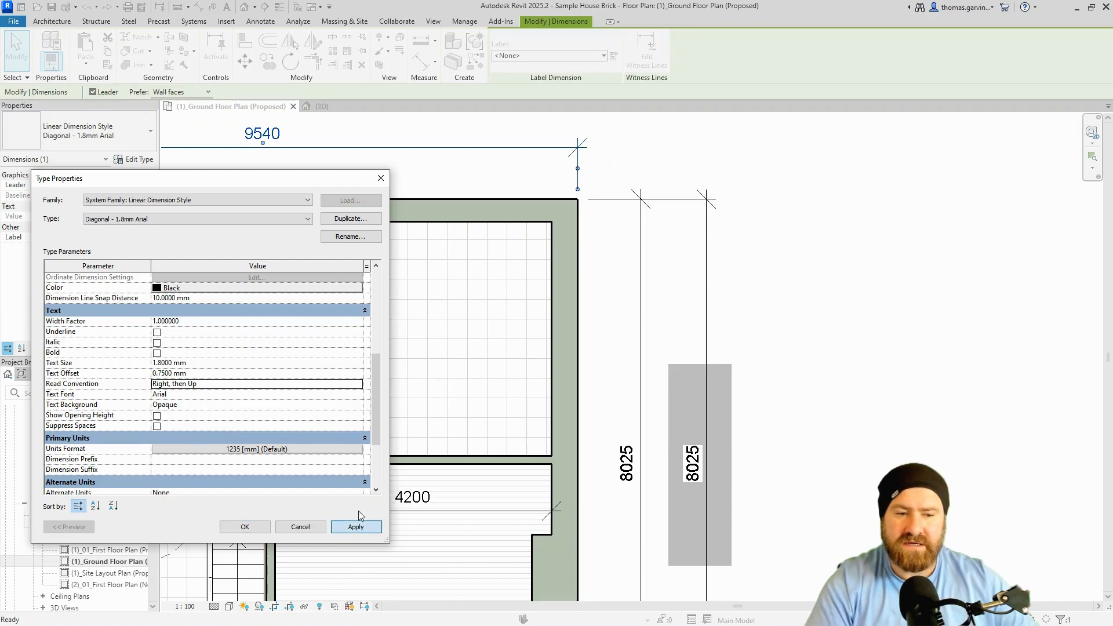
pyautogui.click(357, 389)
pyautogui.click(357, 387)
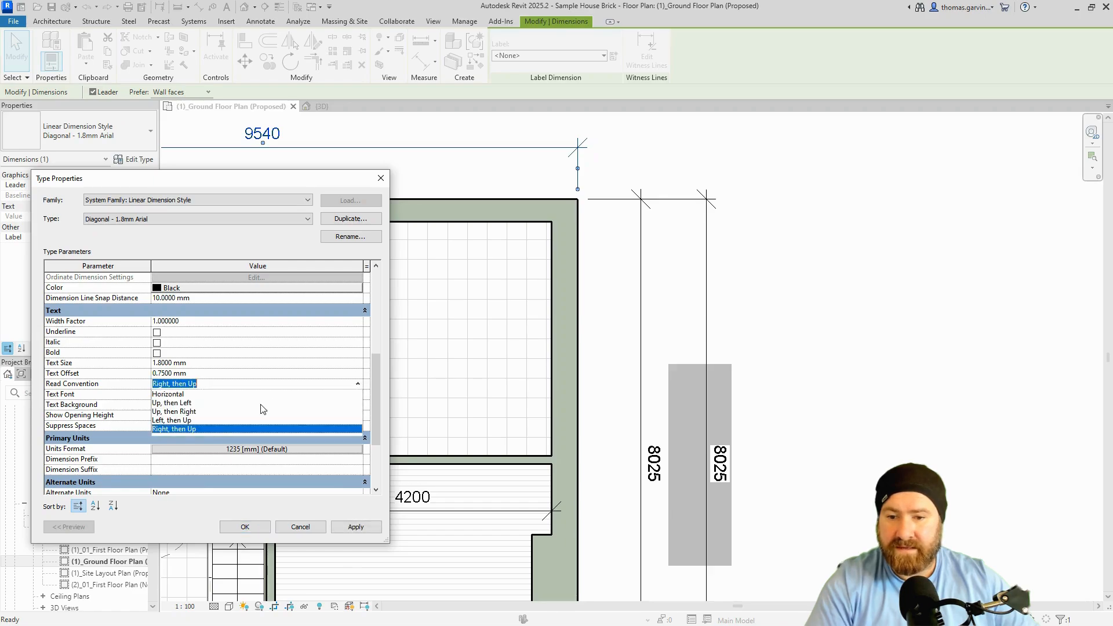
pyautogui.click(181, 421)
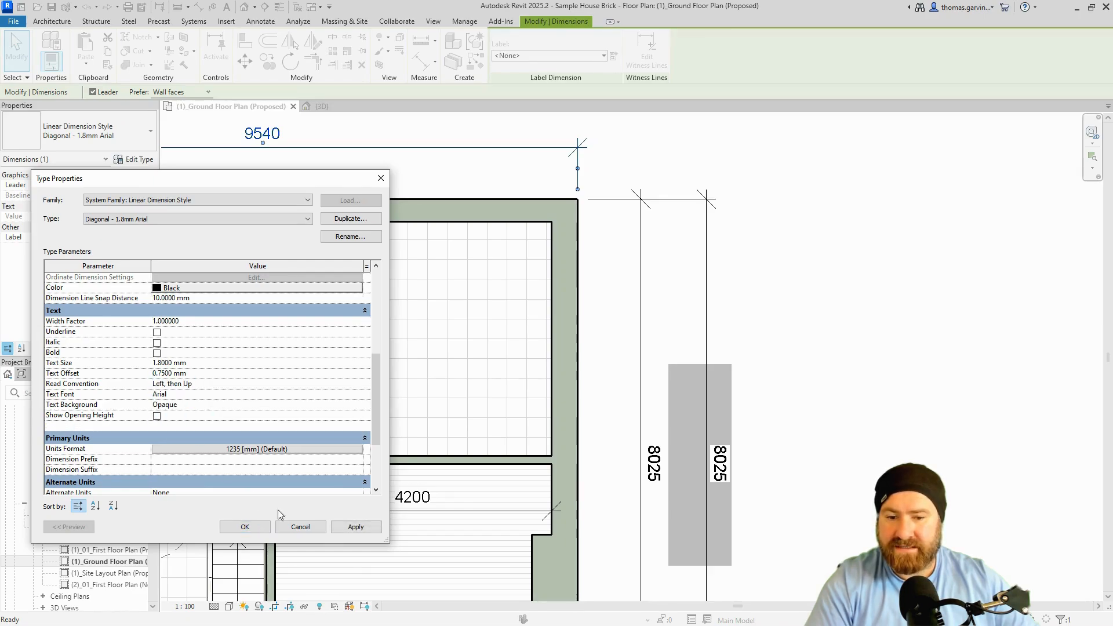
pyautogui.click(203, 404)
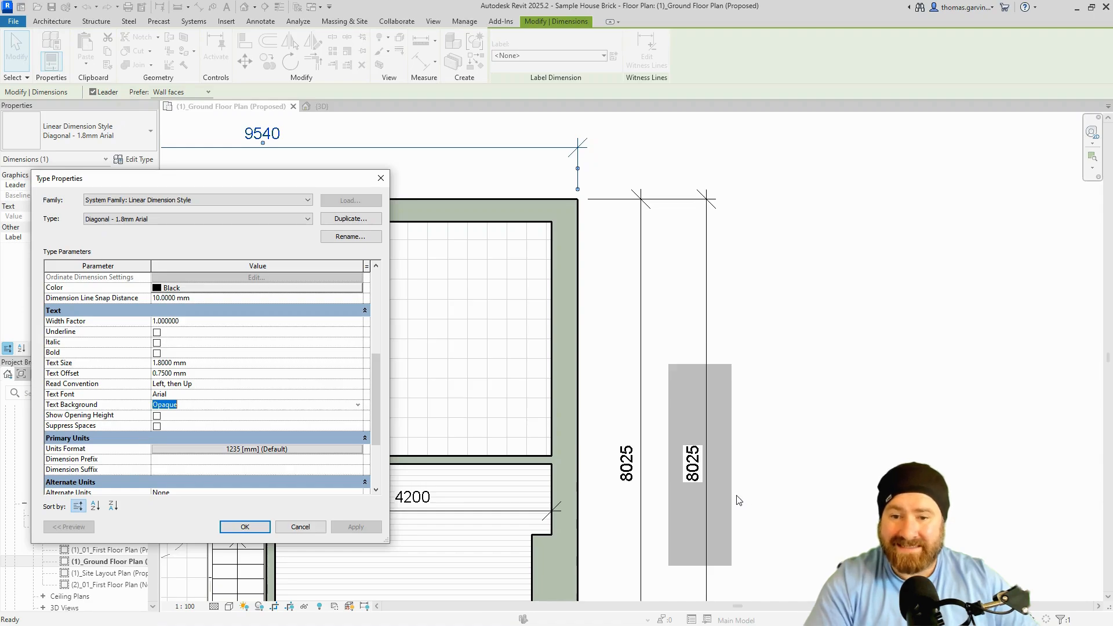
# Preview a Transparent text background, then set it back to Opaque.
pyautogui.click(357, 406)
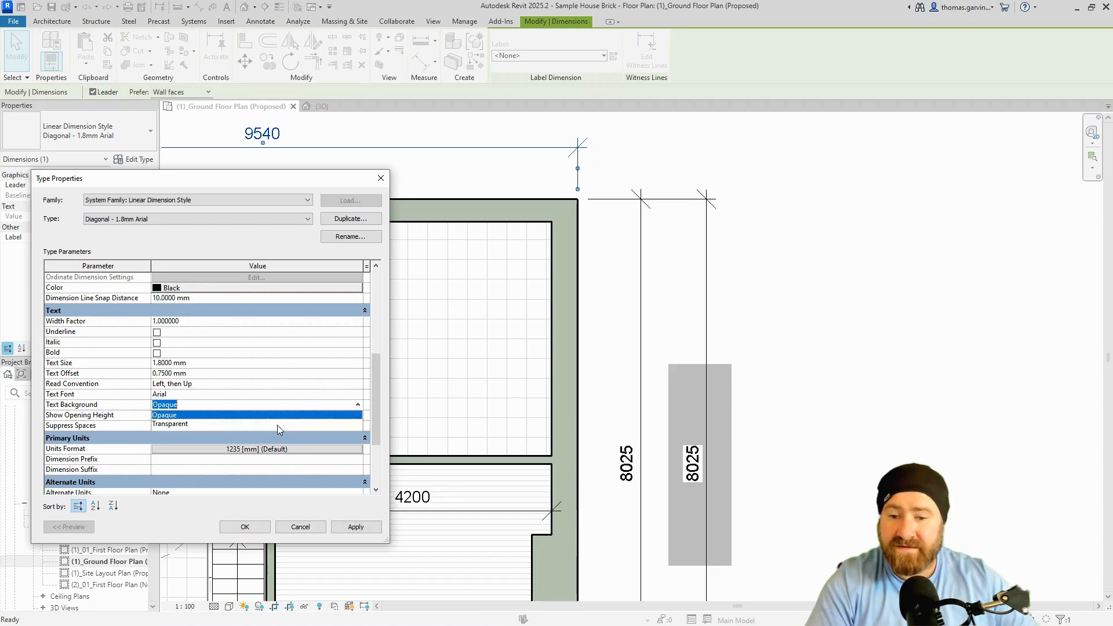
pyautogui.click(192, 425)
pyautogui.click(356, 527)
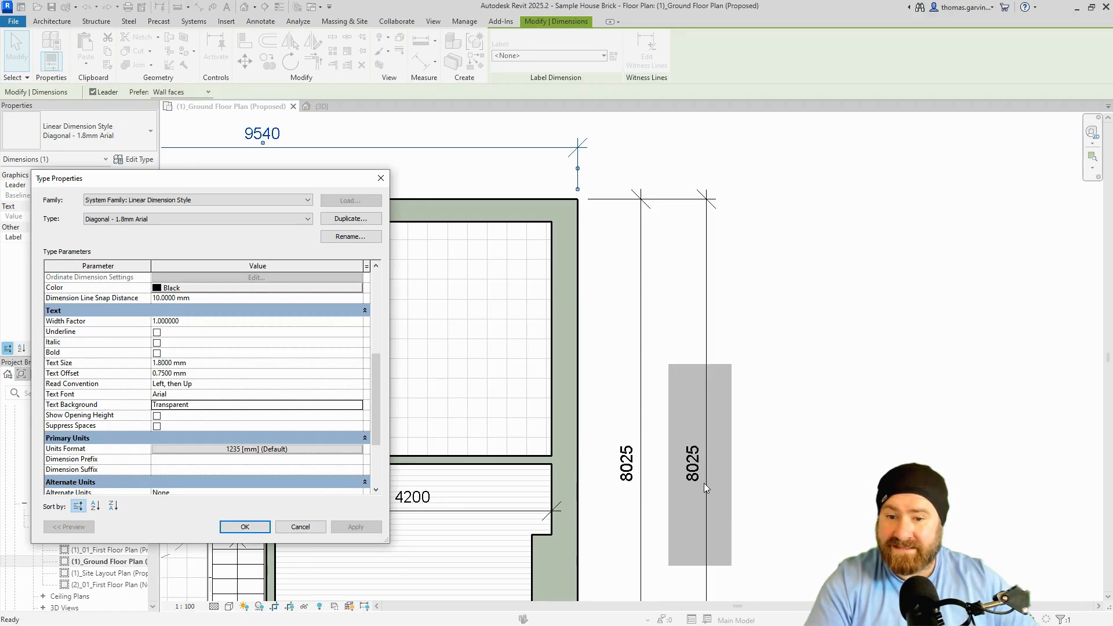
pyautogui.click(359, 405)
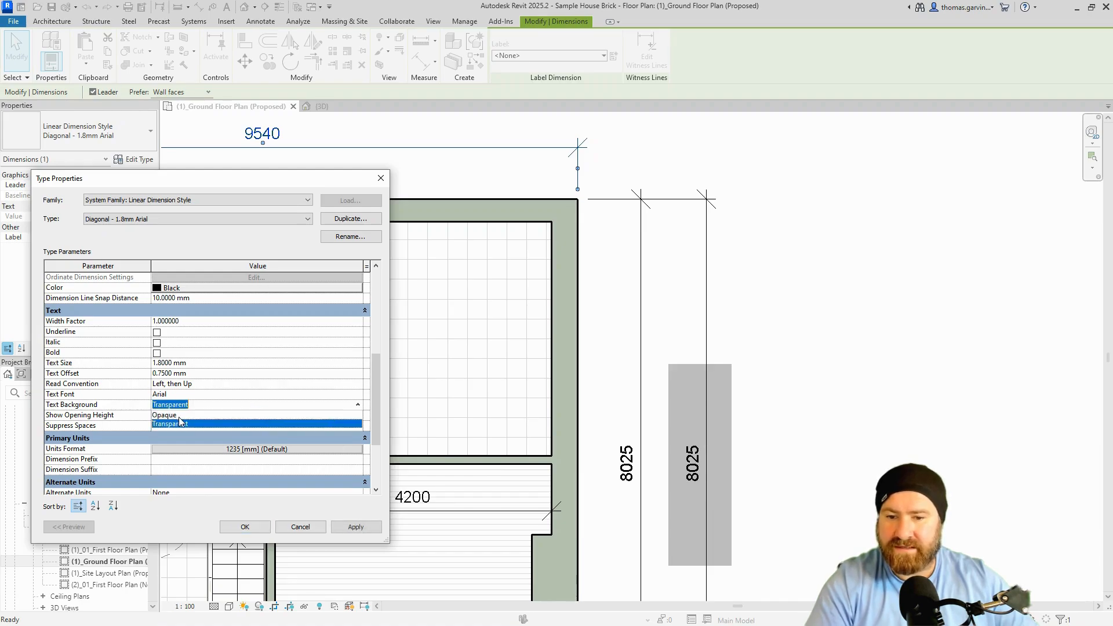
pyautogui.click(180, 416)
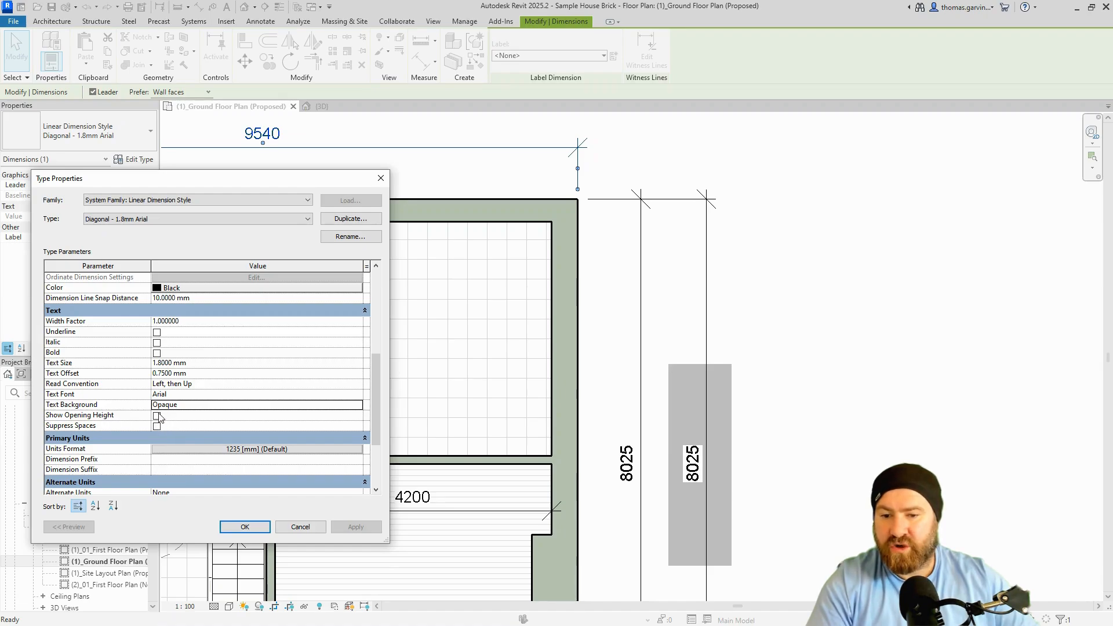
# Turn on Show Opening Height, apply it and close the type properties.
pyautogui.click(157, 415)
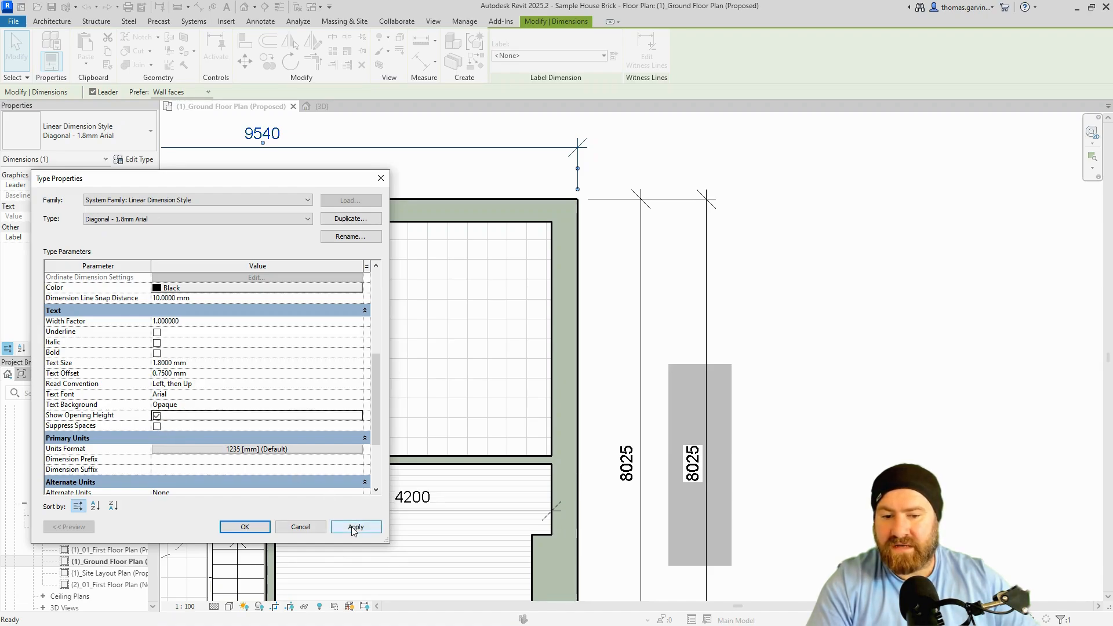
pyautogui.click(355, 532)
pyautogui.click(245, 527)
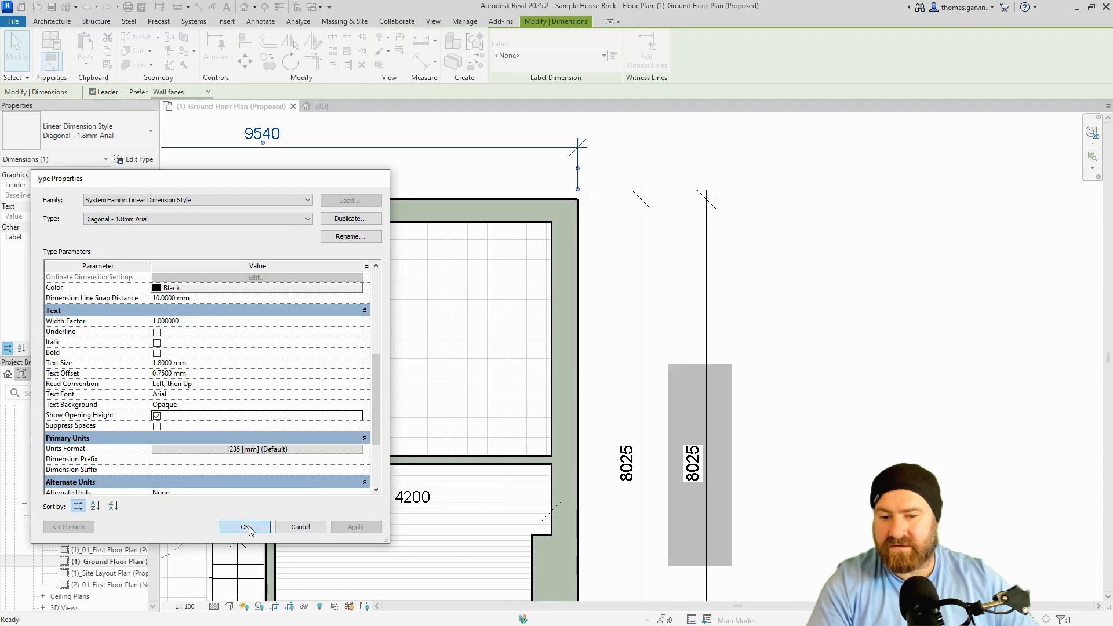
# Dimension the lower window's edges below it, then open the type's Units Format settings.
pyautogui.scroll(-2, 617, 522)
pyautogui.moveTo(608, 545); pyautogui.dragTo(613, 223, button='middle')
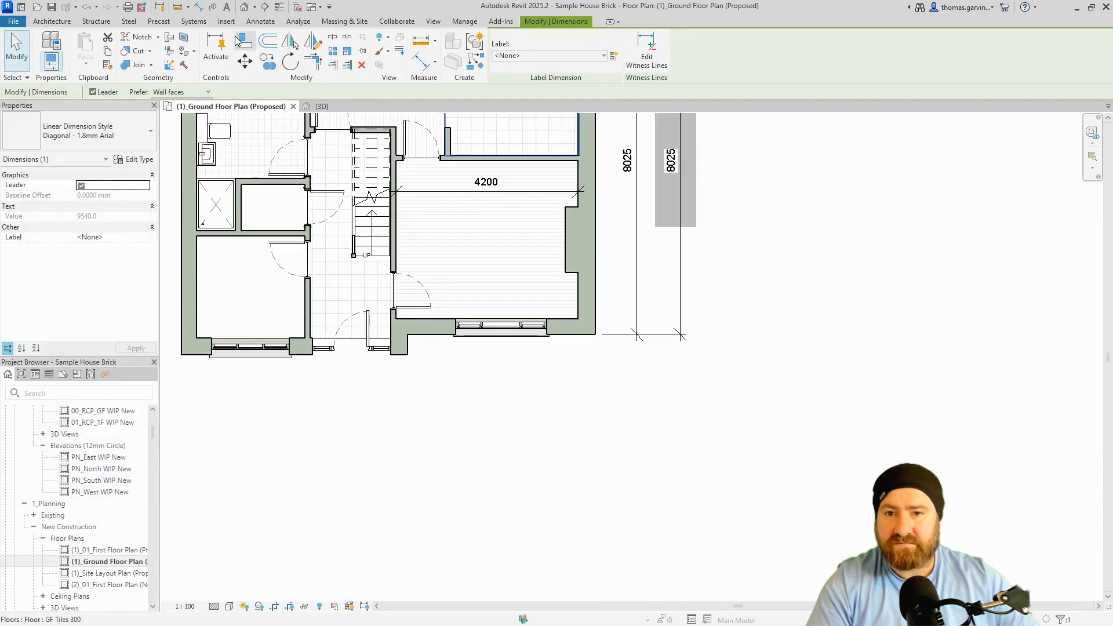
pyautogui.click(198, 7)
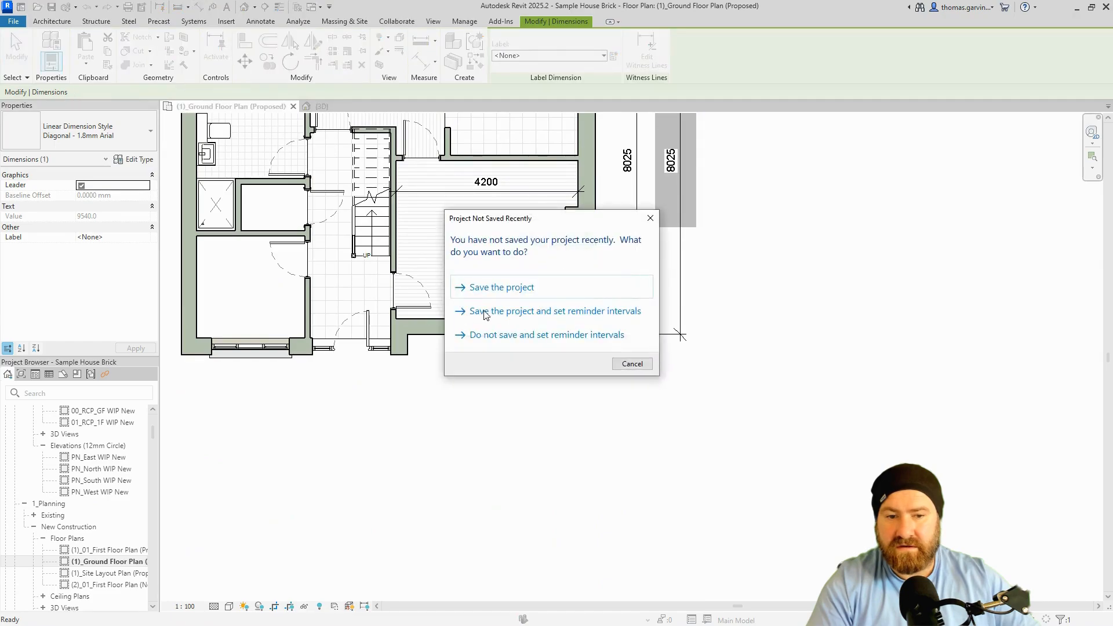
pyautogui.click(632, 364)
pyautogui.click(456, 329)
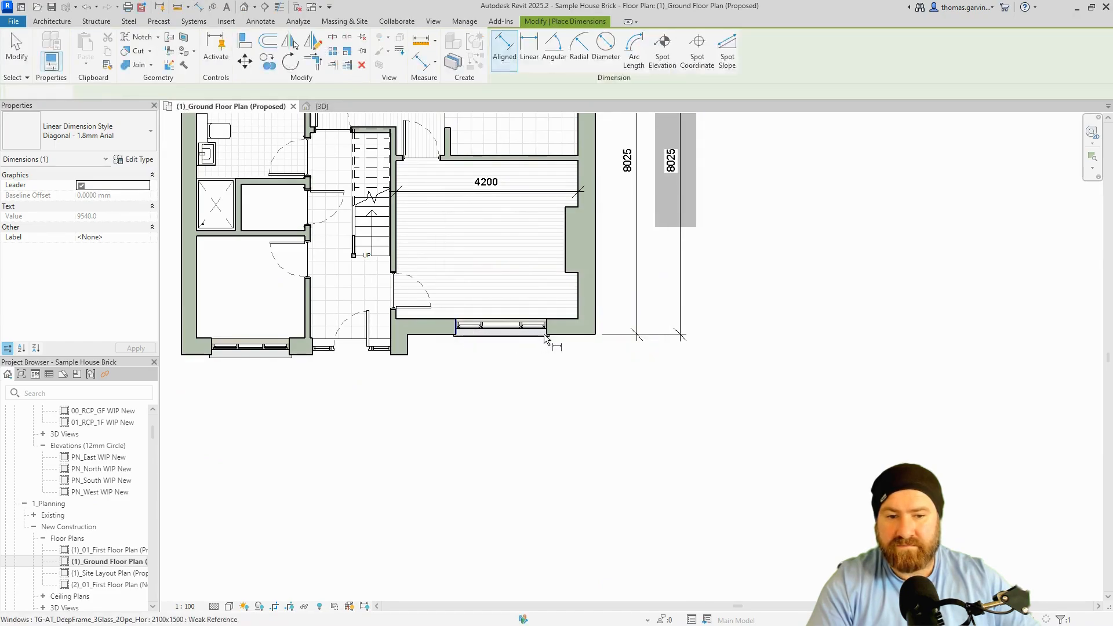
pyautogui.click(547, 330)
pyautogui.click(524, 377)
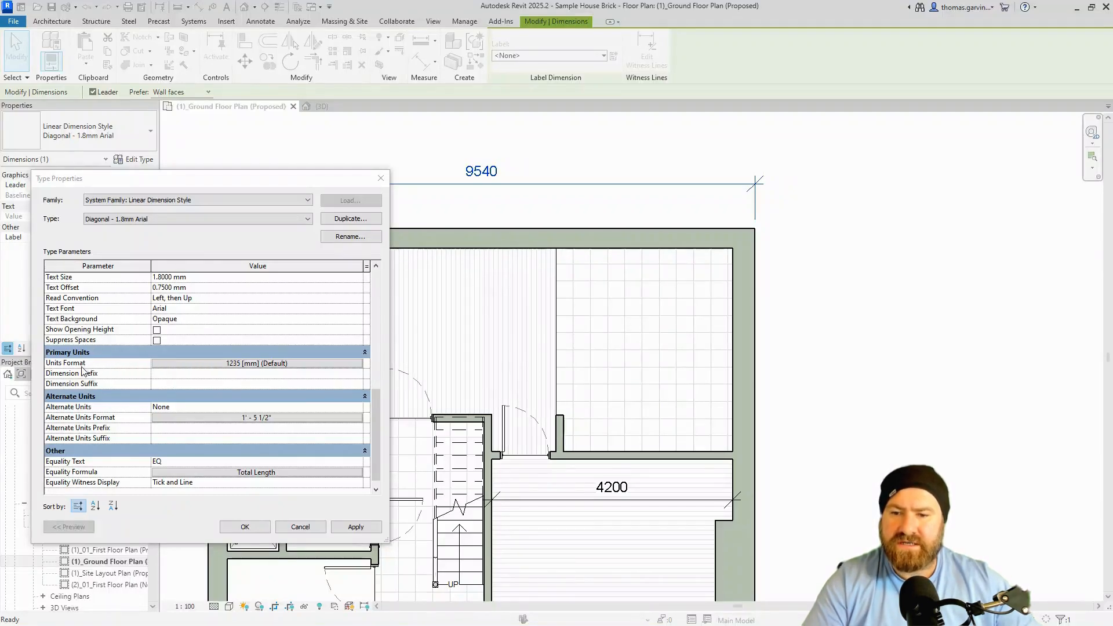
pyautogui.click(219, 364)
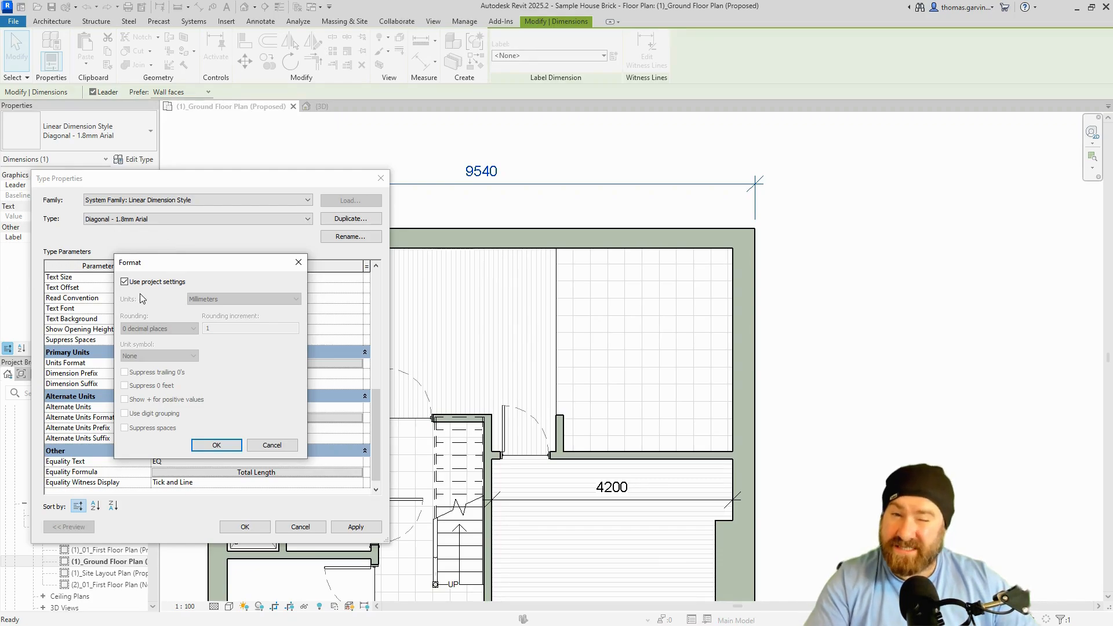
# Stop using project settings and set units to Millimeters, rounded to the nearest 10.
pyautogui.click(124, 283)
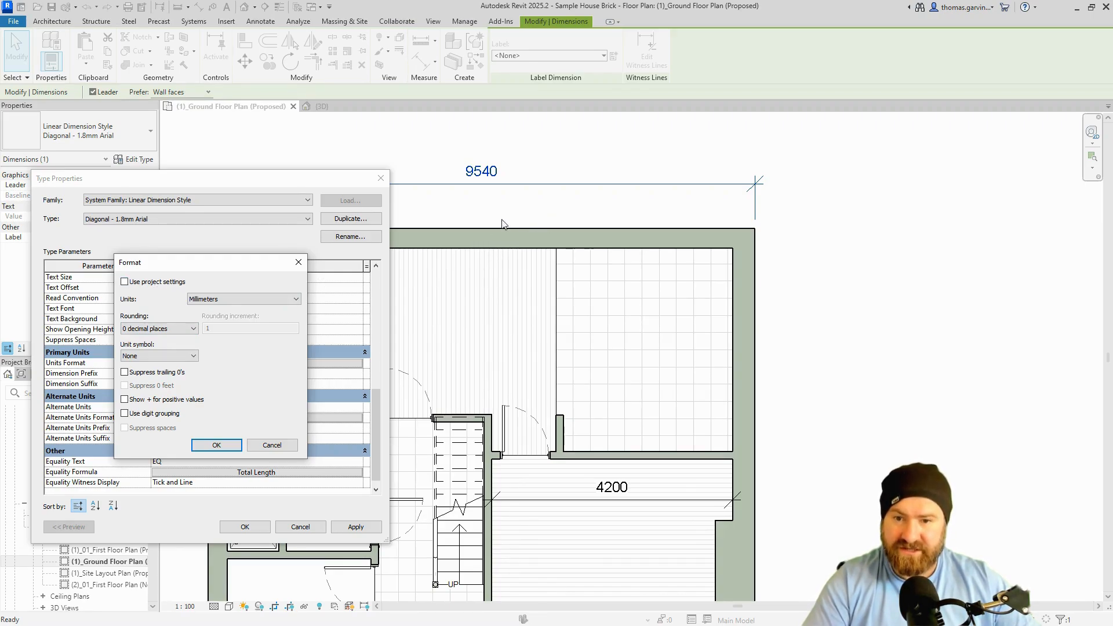
pyautogui.click(241, 301)
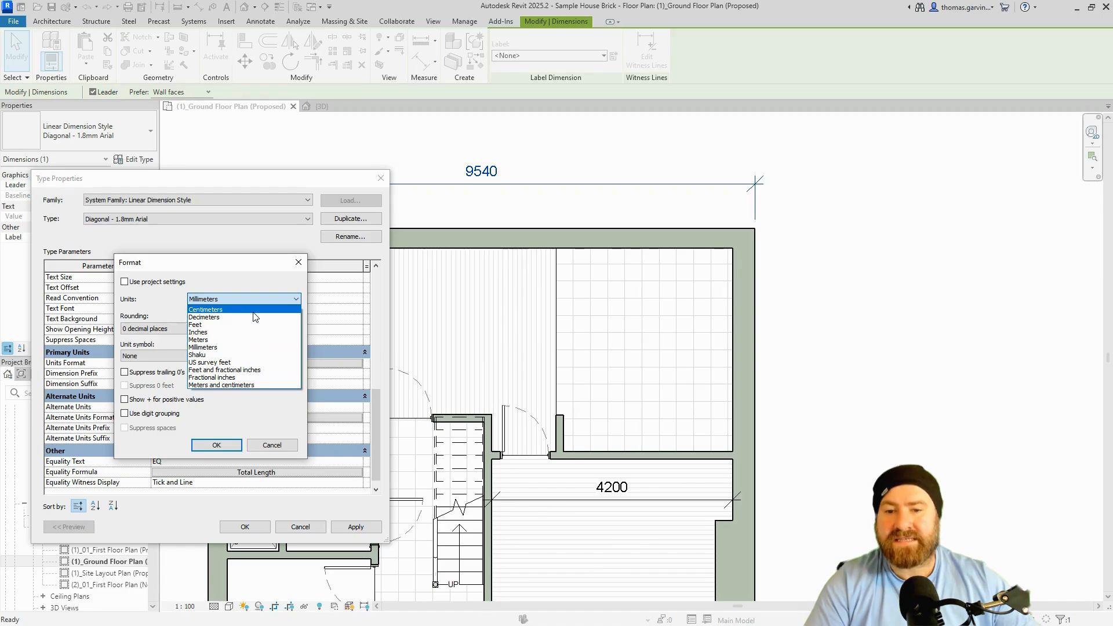
pyautogui.click(237, 339)
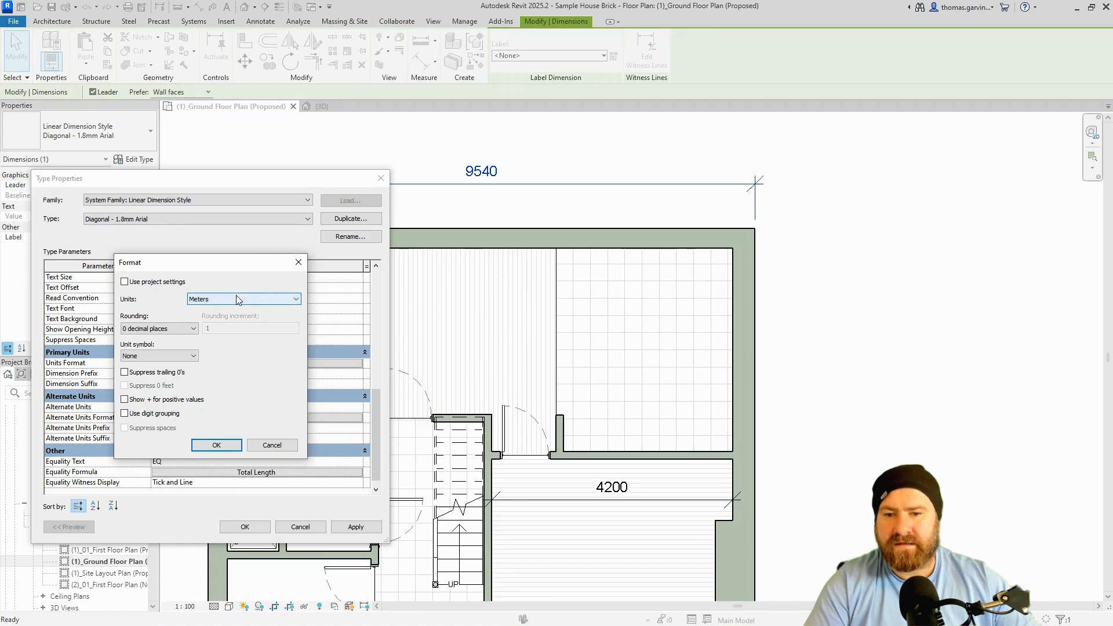
pyautogui.click(183, 328)
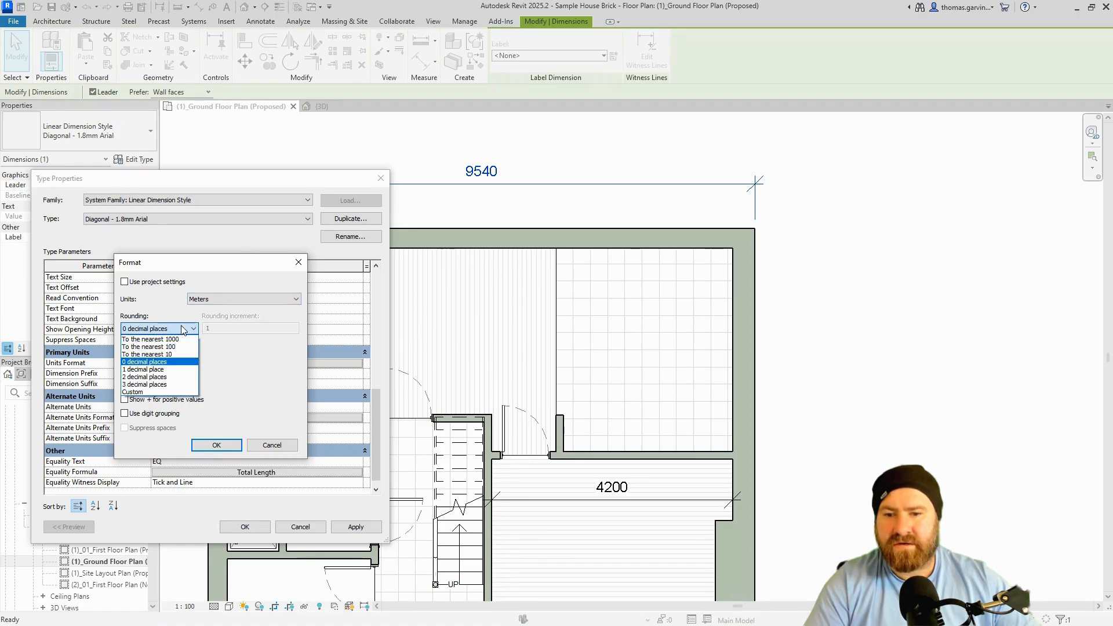
pyautogui.click(250, 298)
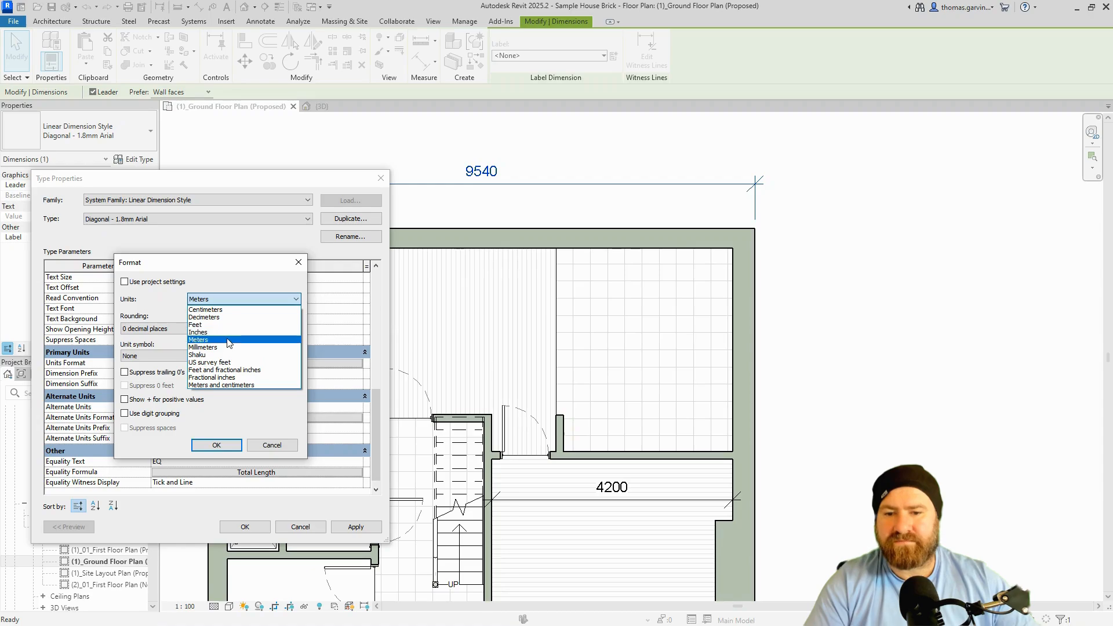
pyautogui.click(228, 347)
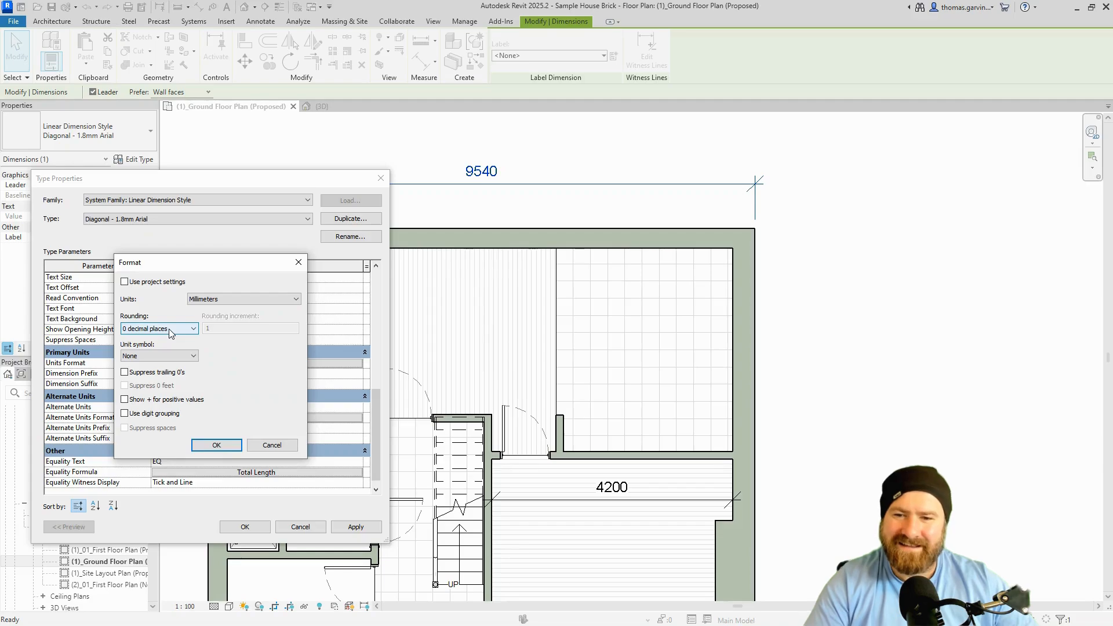
pyautogui.click(173, 329)
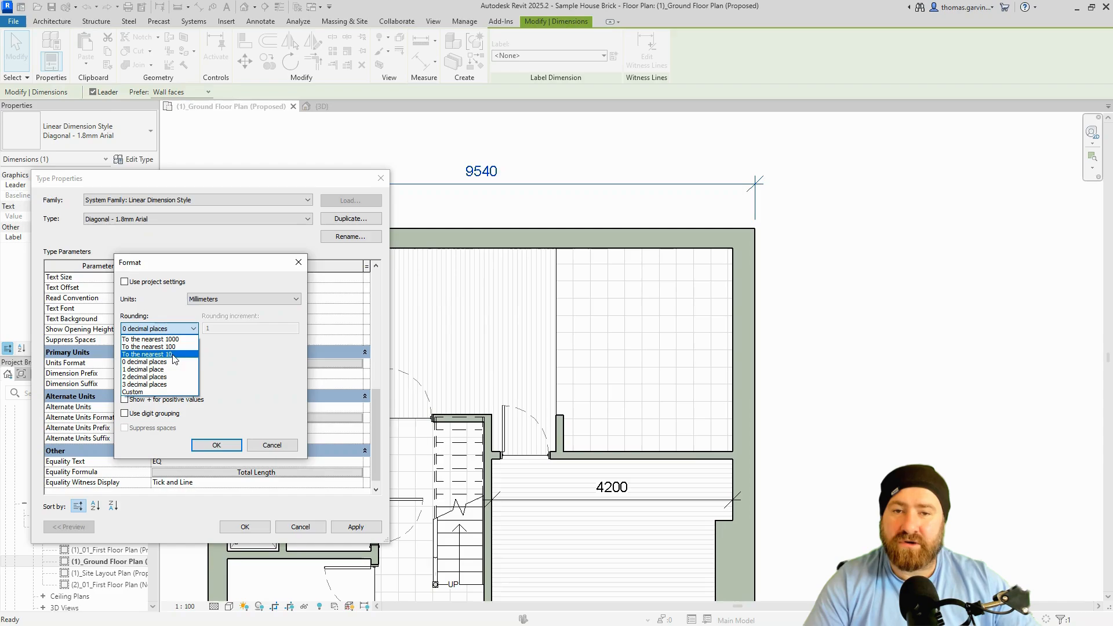
pyautogui.click(168, 354)
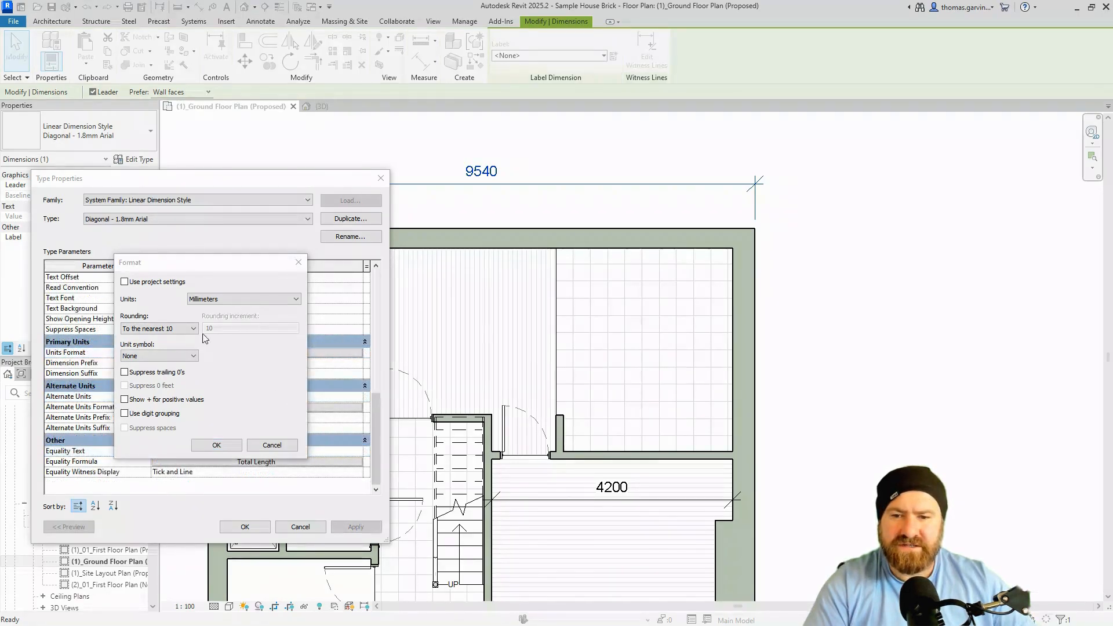
# Set rounding to the nearest 100 with an mm unit symbol, giving 1200 mm.
pyautogui.click(180, 328)
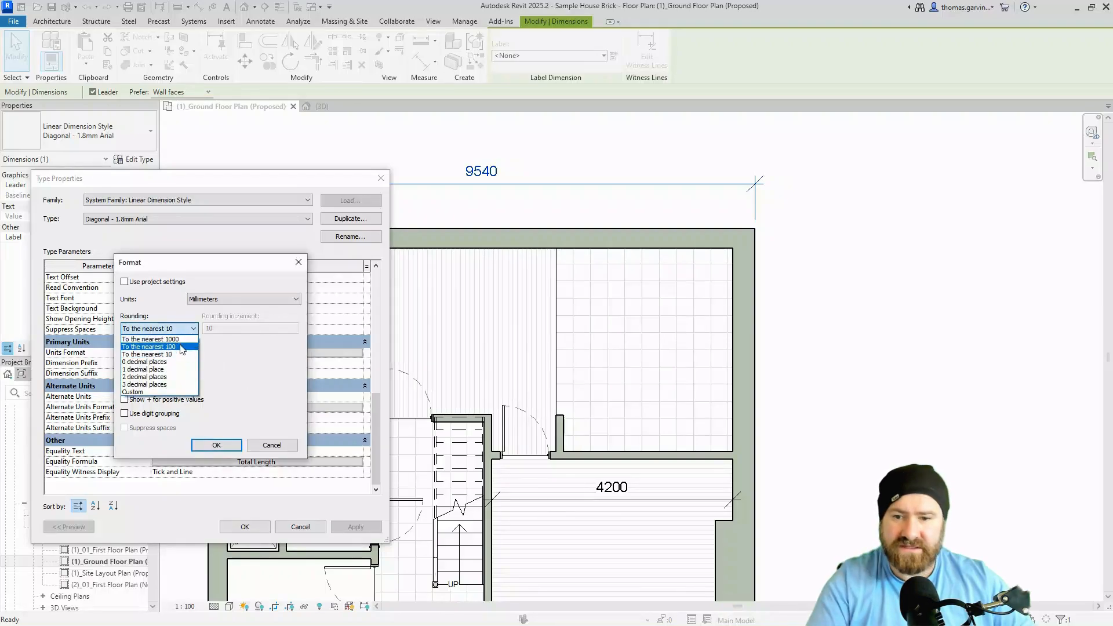
pyautogui.click(182, 347)
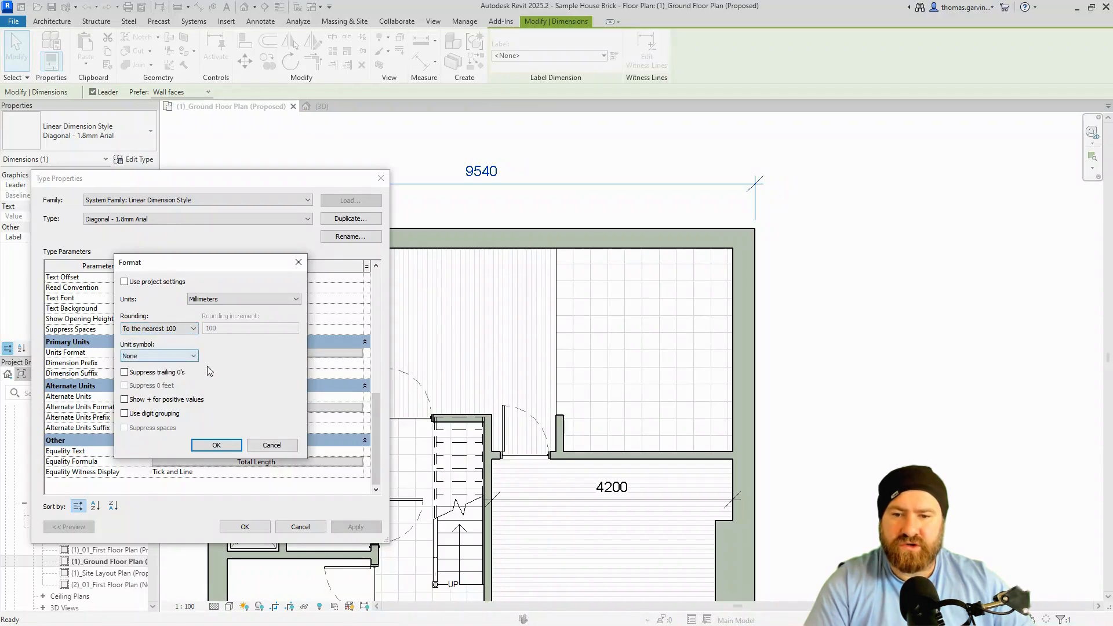
pyautogui.click(160, 356)
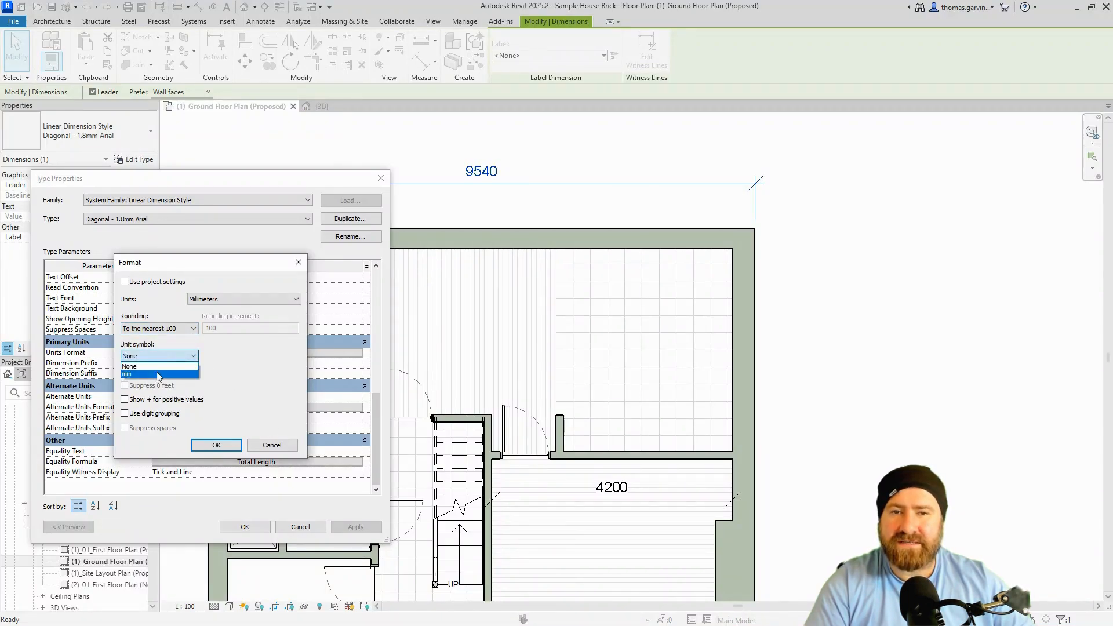
pyautogui.click(157, 375)
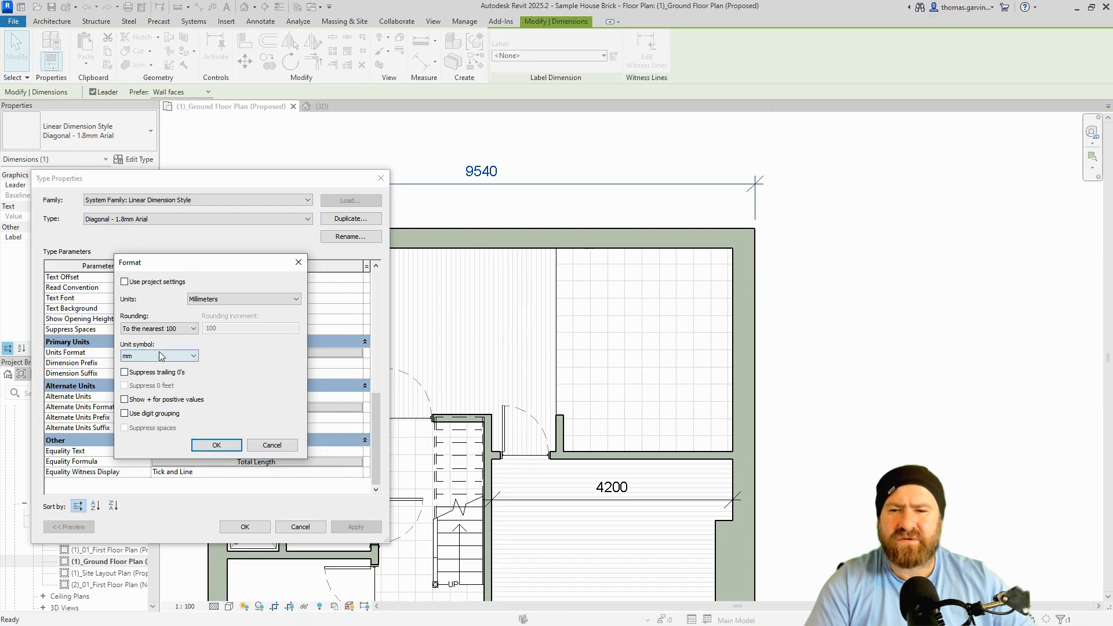
pyautogui.click(183, 330)
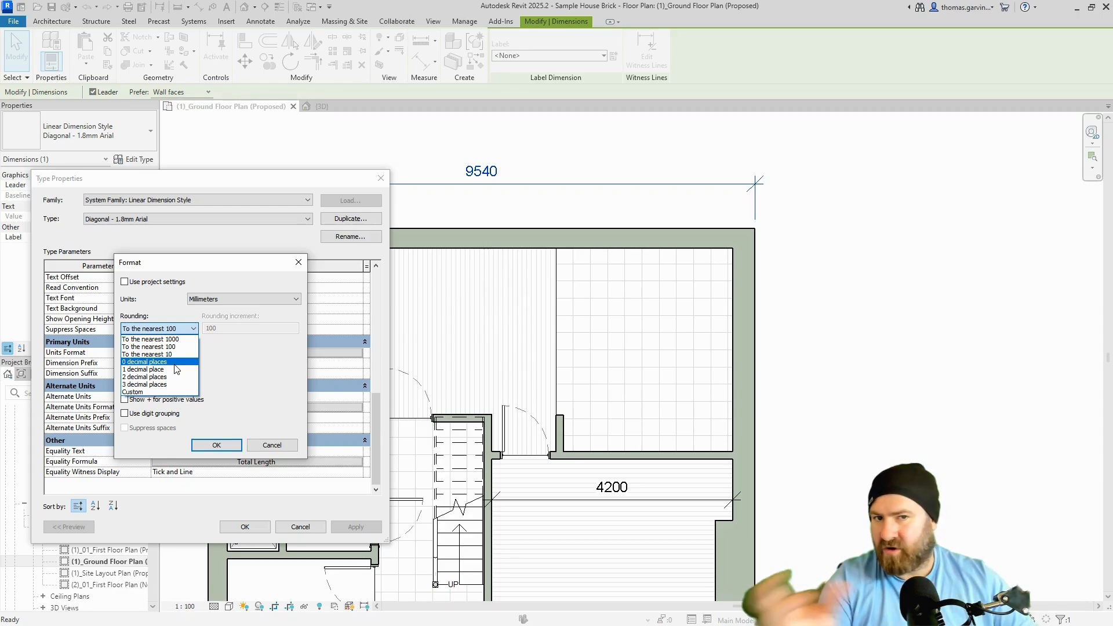
pyautogui.click(173, 393)
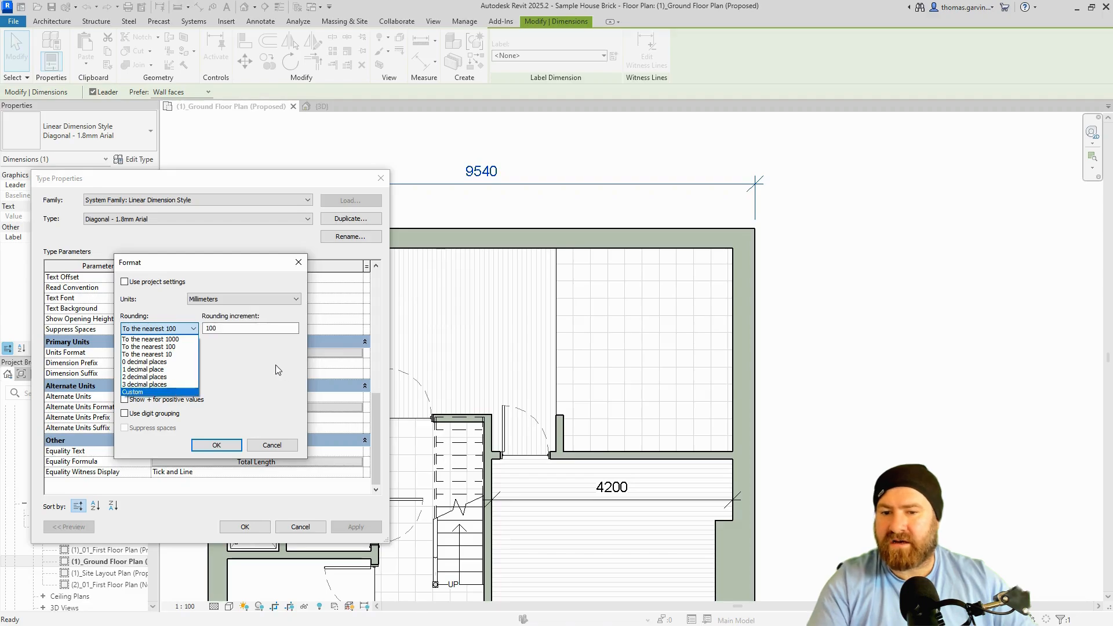
pyautogui.click(276, 364)
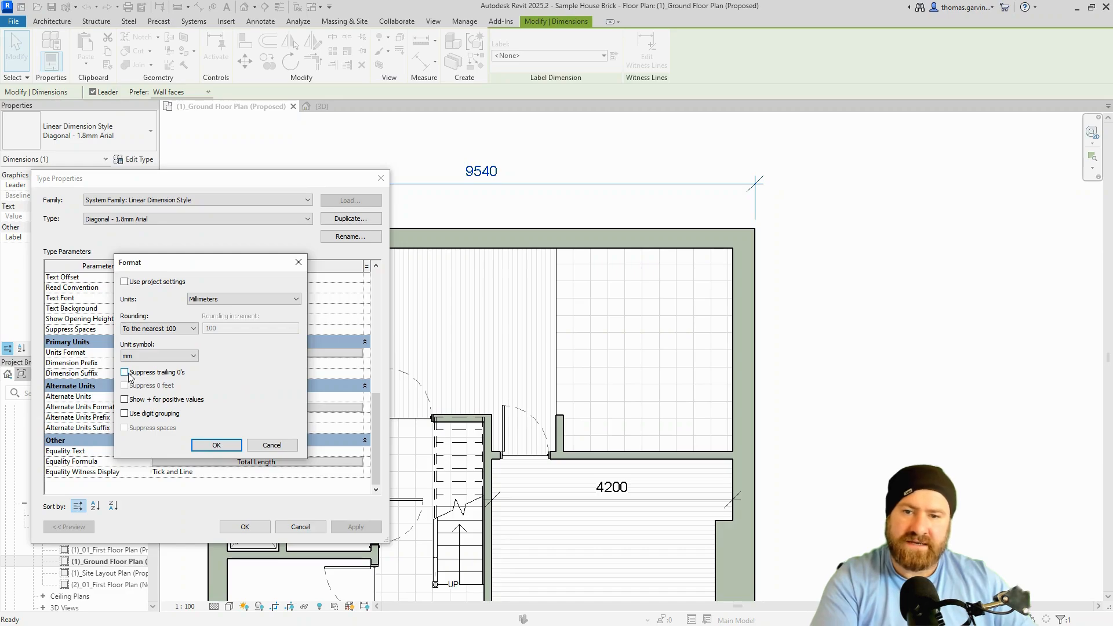
pyautogui.click(215, 446)
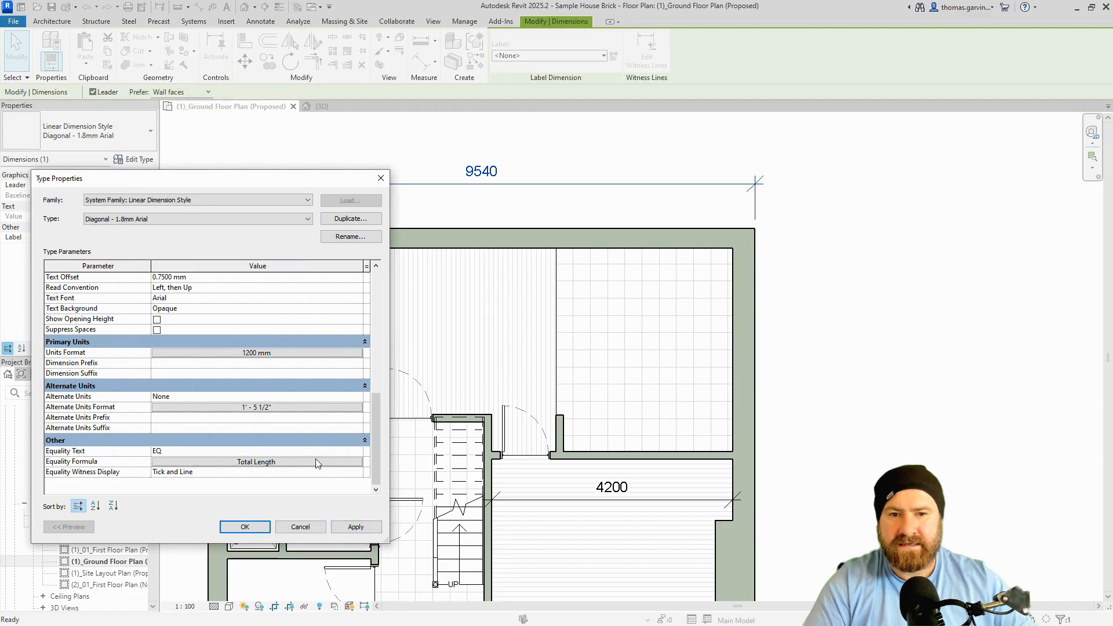
# Apply the nearest-100 mm units format to the plan, then start editing Dimension Prefix.
pyautogui.click(355, 526)
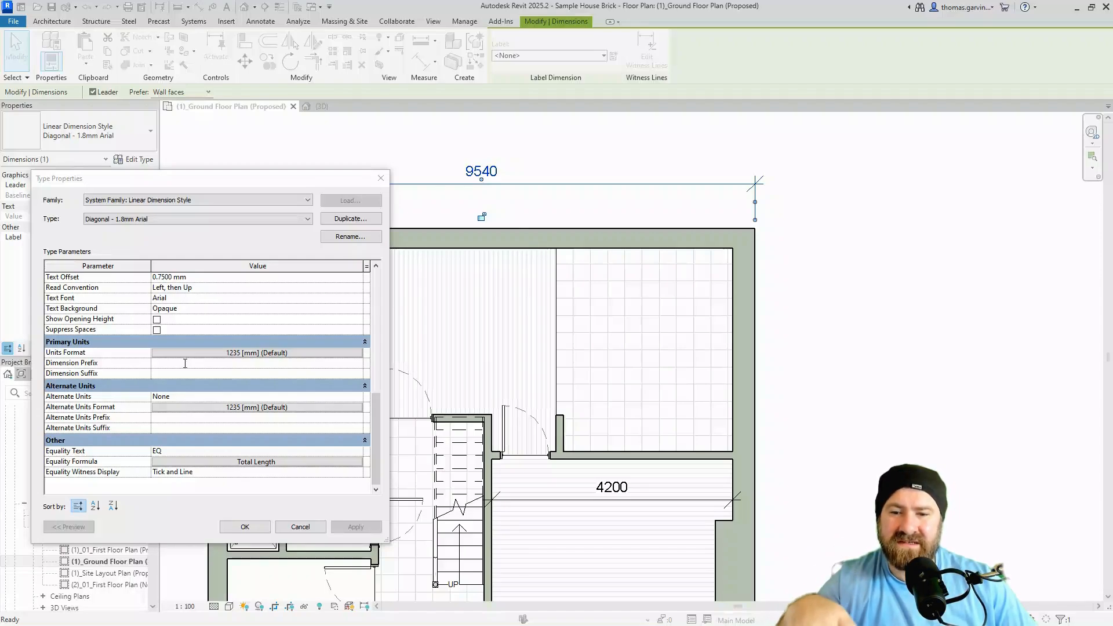
pyautogui.click(185, 363)
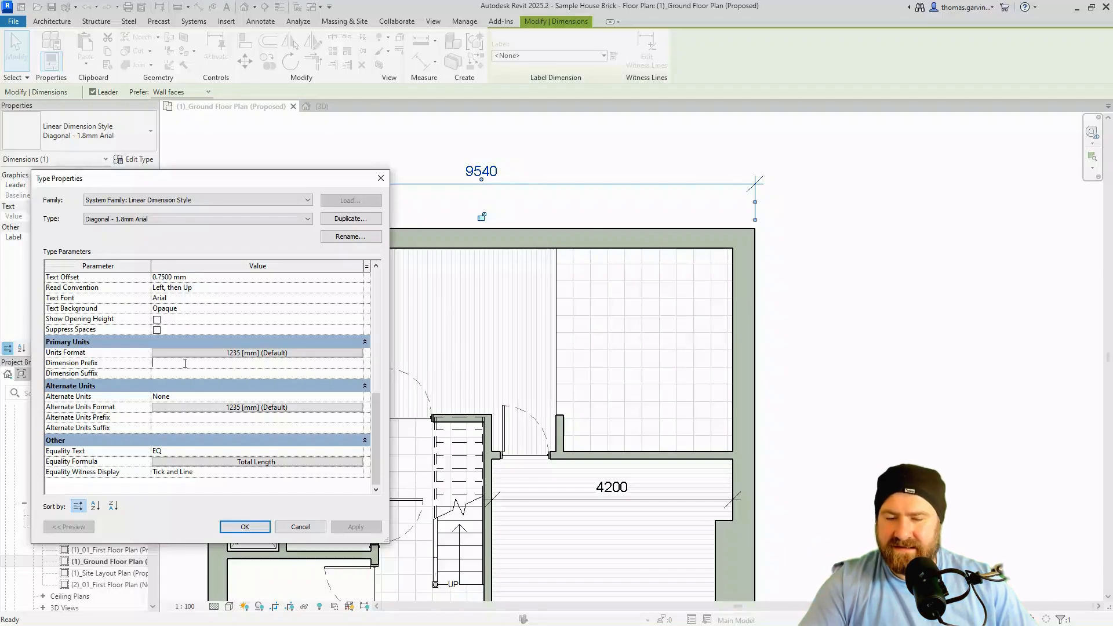
pyautogui.write('X')
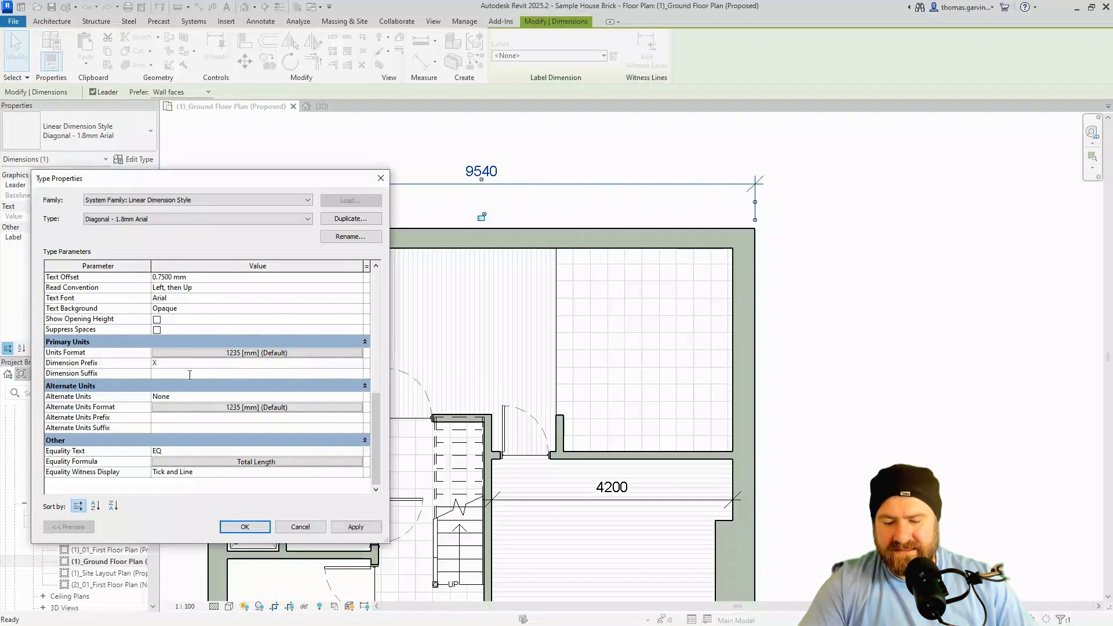
pyautogui.click(189, 374)
pyautogui.write('Z')
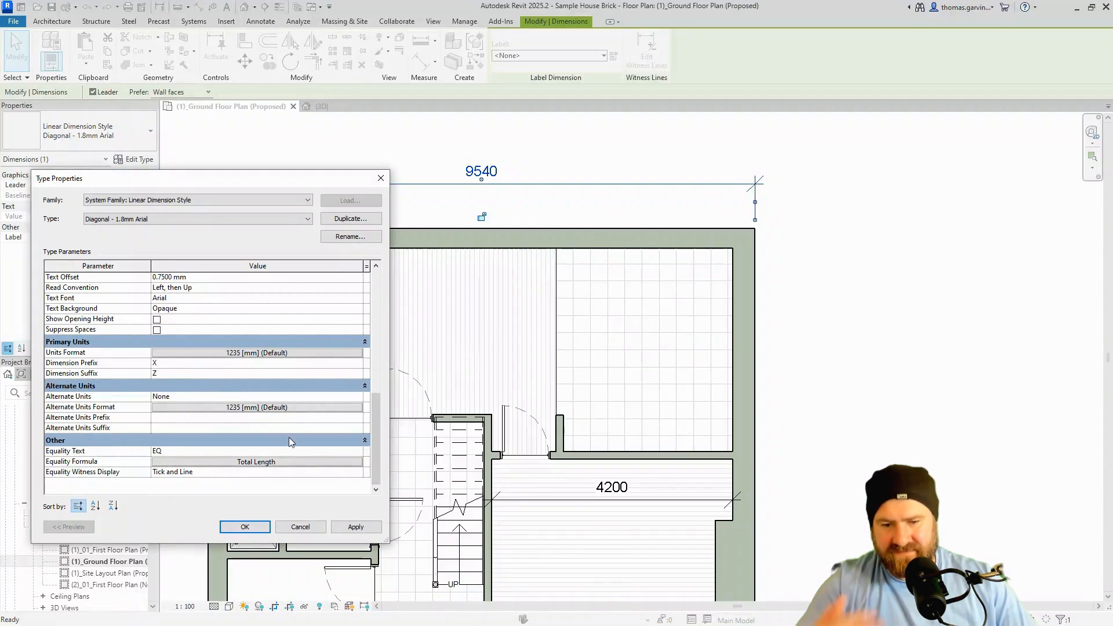
pyautogui.click(363, 529)
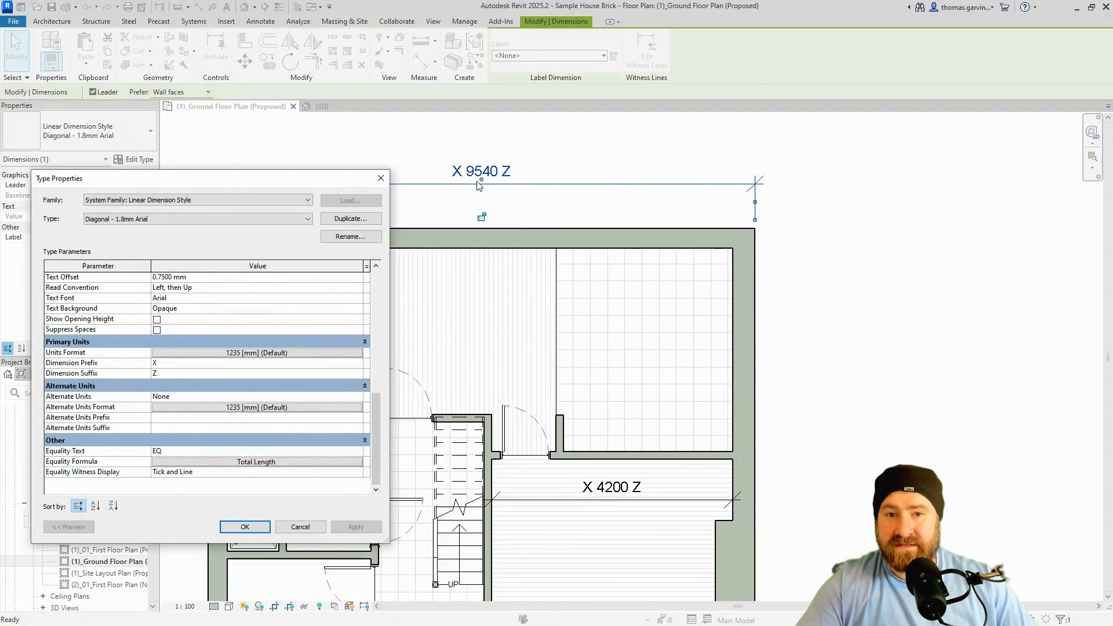
pyautogui.click(192, 364)
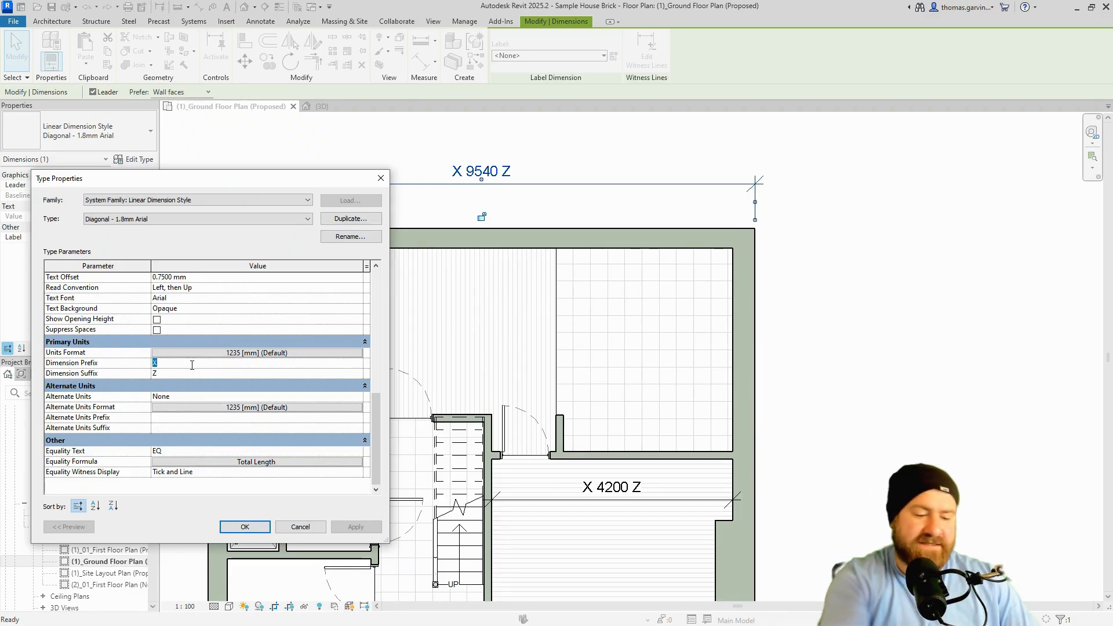
pyautogui.click(189, 370)
pyautogui.press('BackSpace')
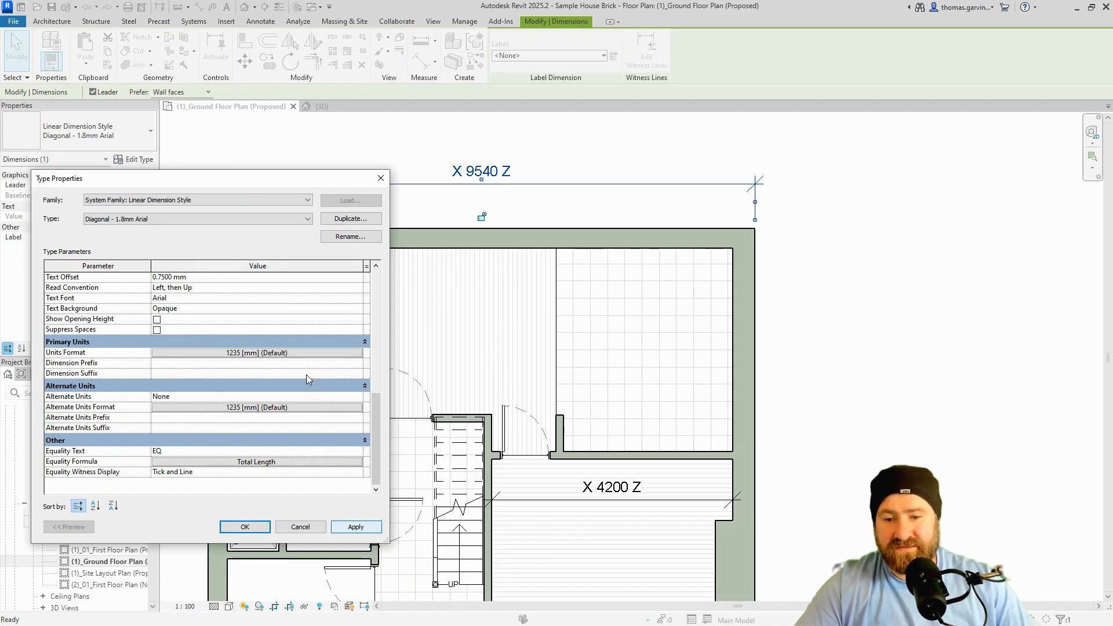
pyautogui.click(355, 527)
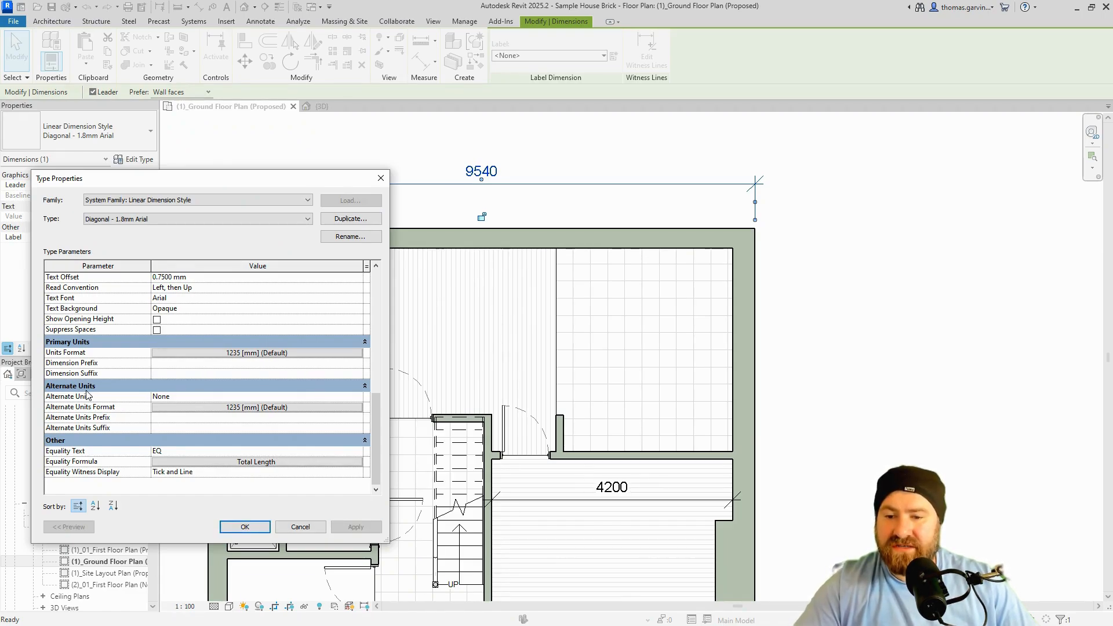
# Show alternate units below the value in Feet and fractional inches, and apply it.
pyautogui.click(180, 396)
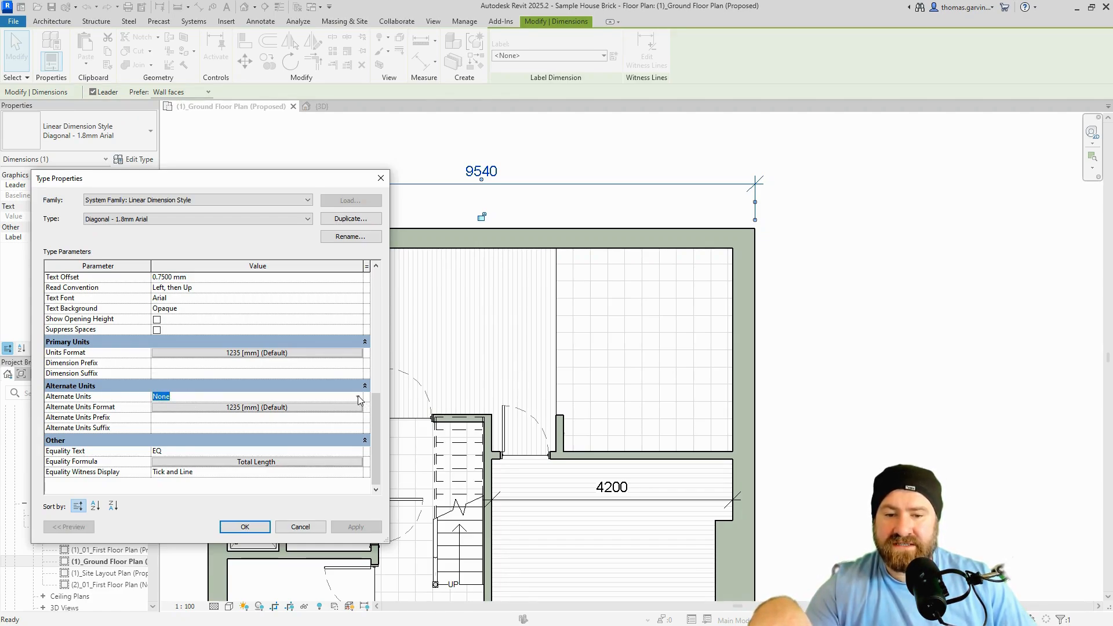
pyautogui.click(358, 398)
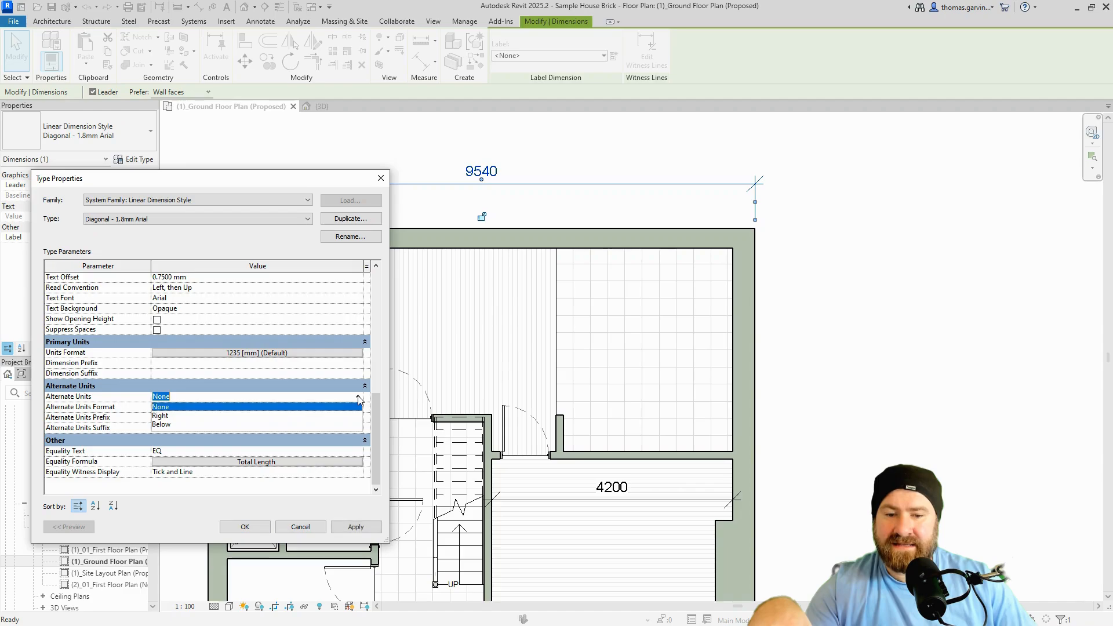
pyautogui.click(163, 424)
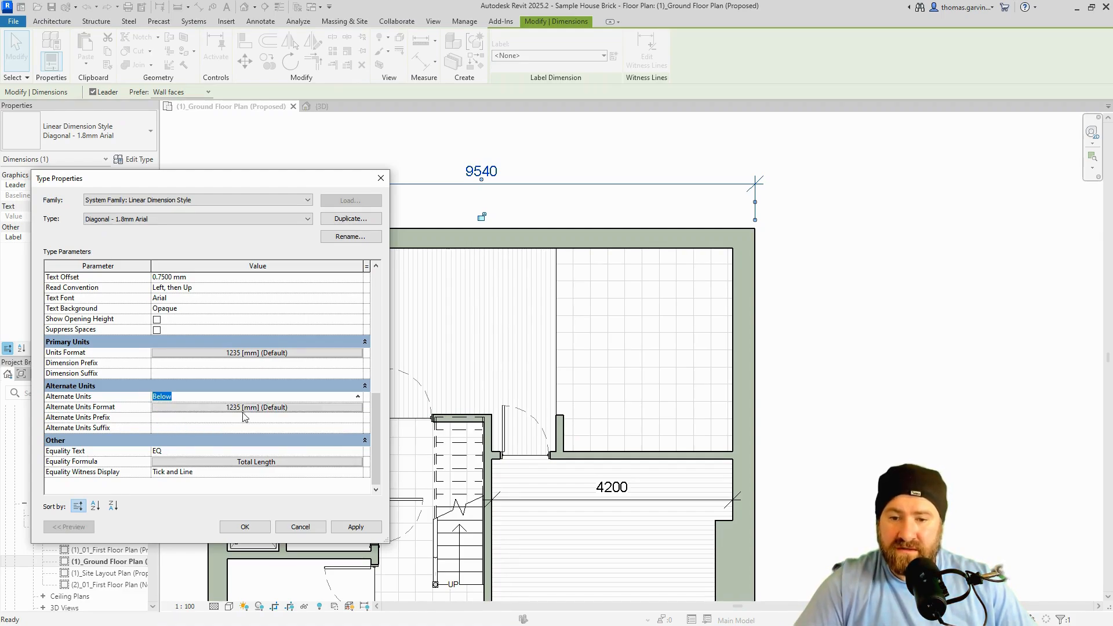
pyautogui.click(185, 409)
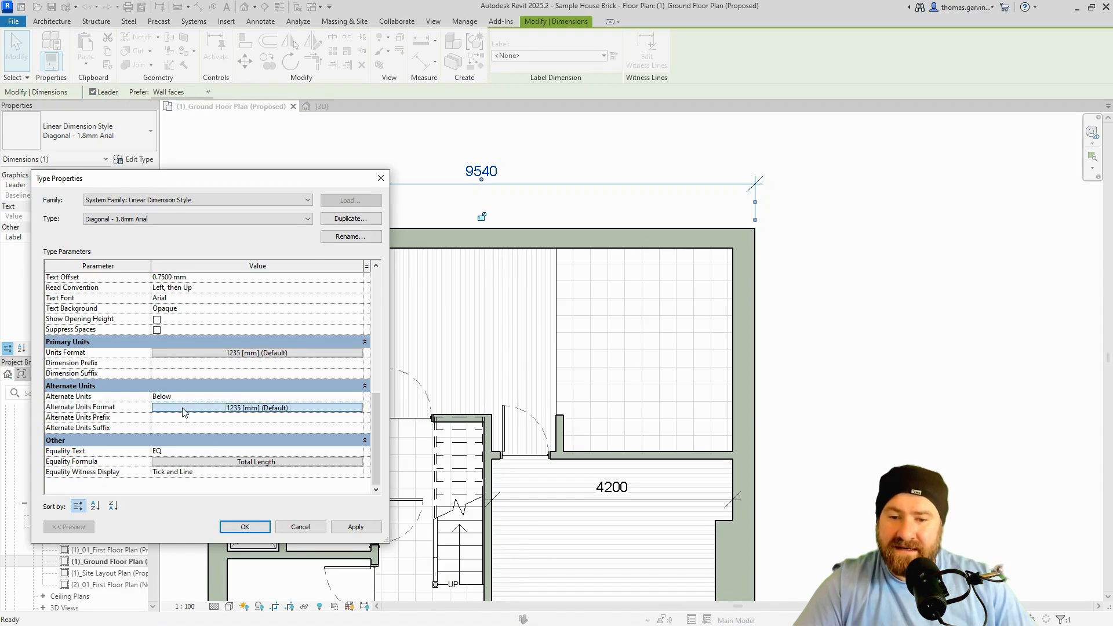
pyautogui.click(185, 409)
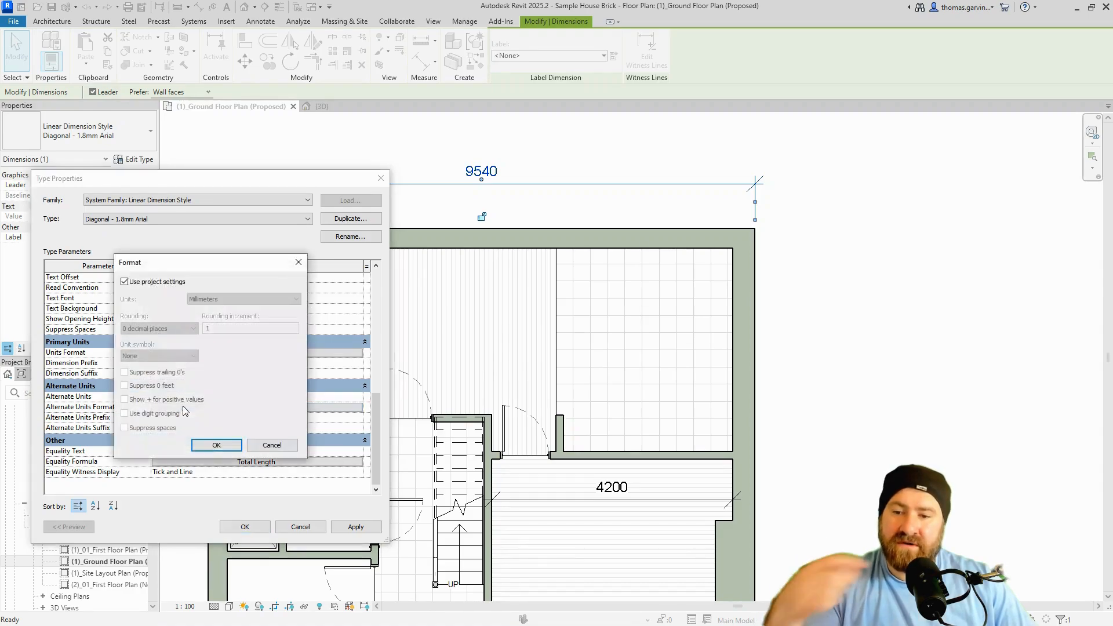
pyautogui.click(135, 284)
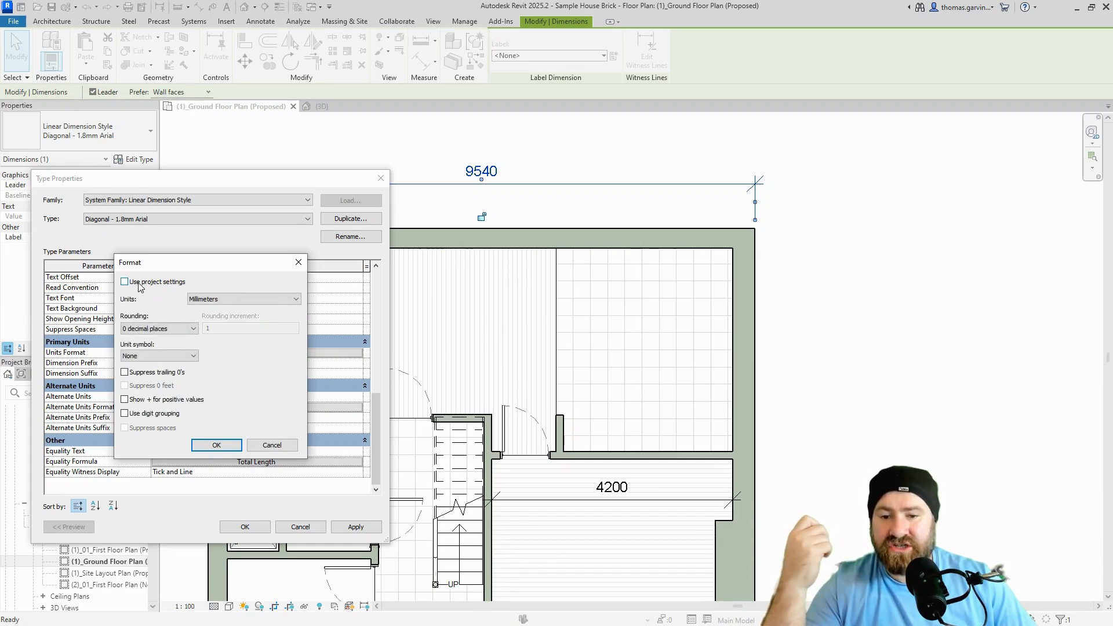
pyautogui.click(248, 299)
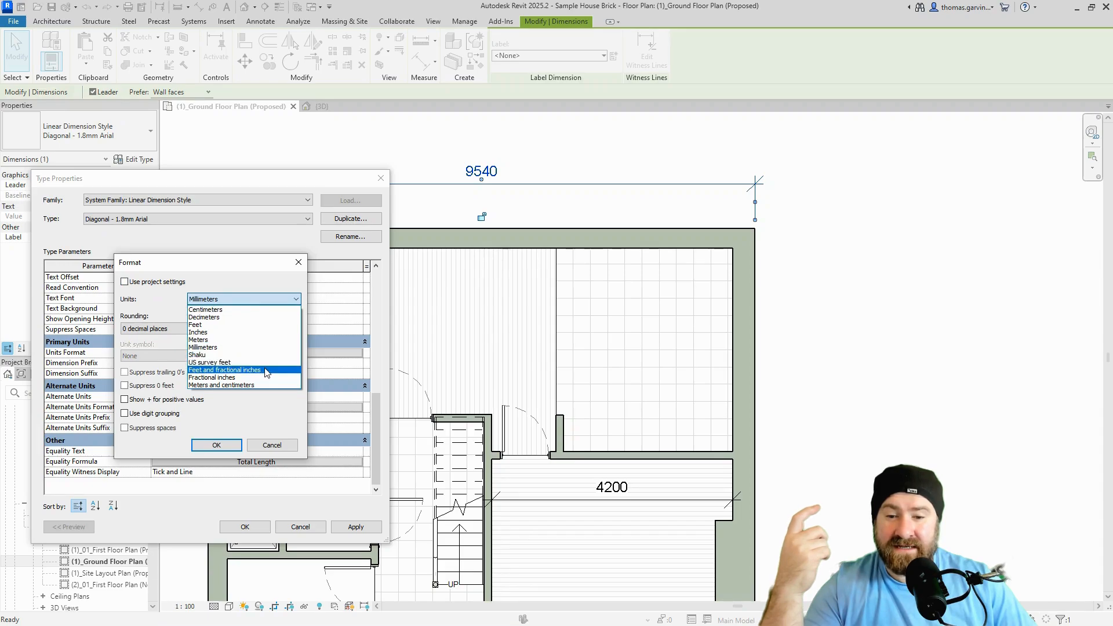
pyautogui.click(271, 371)
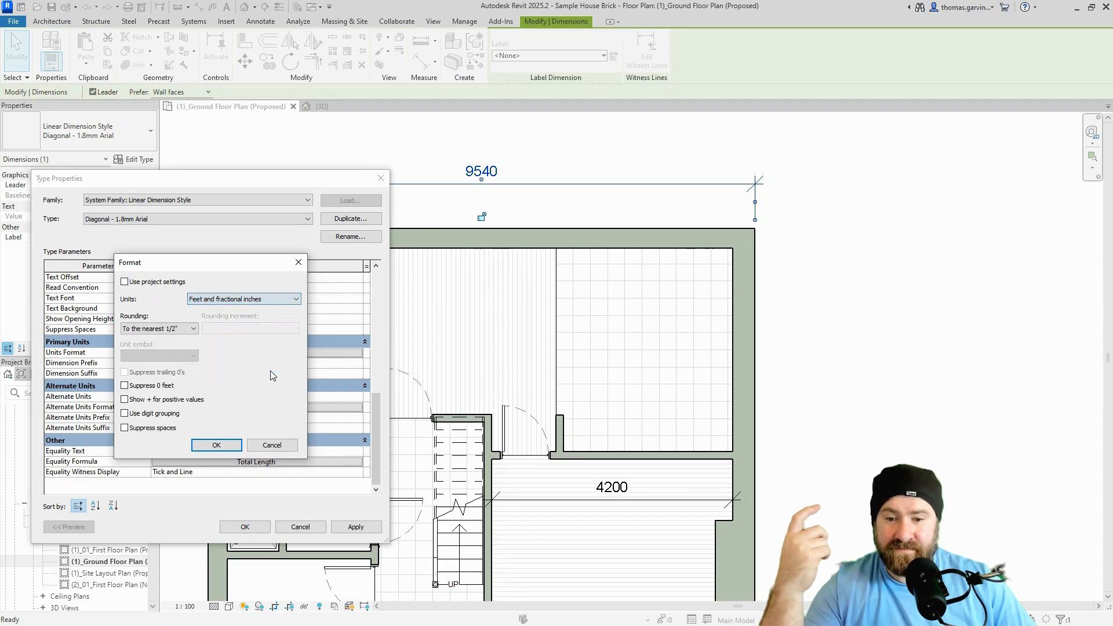
pyautogui.click(229, 445)
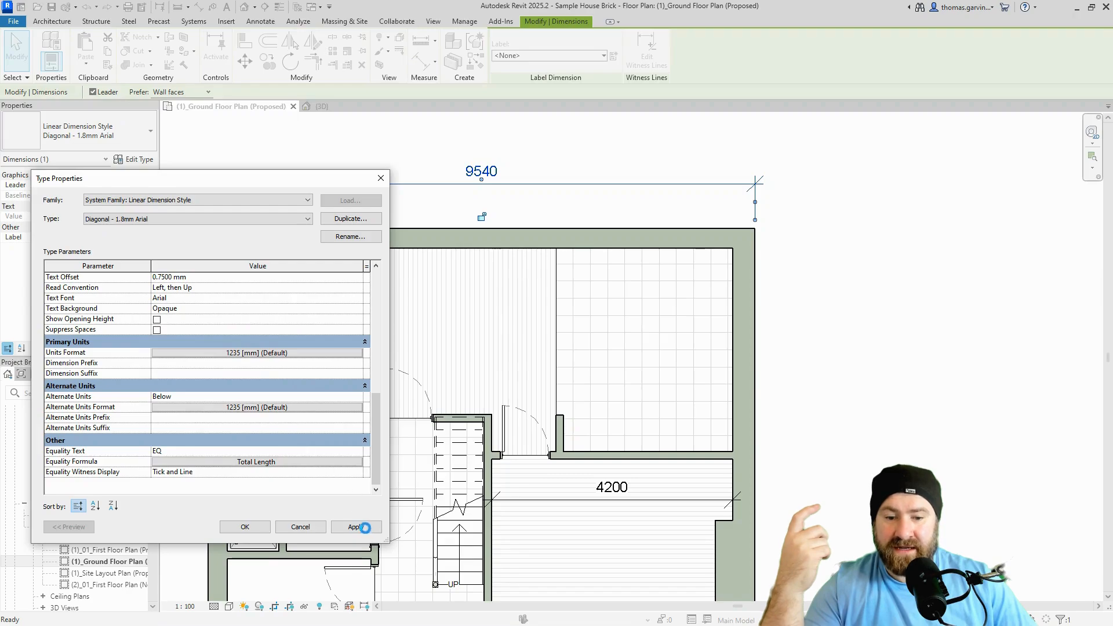
pyautogui.click(356, 526)
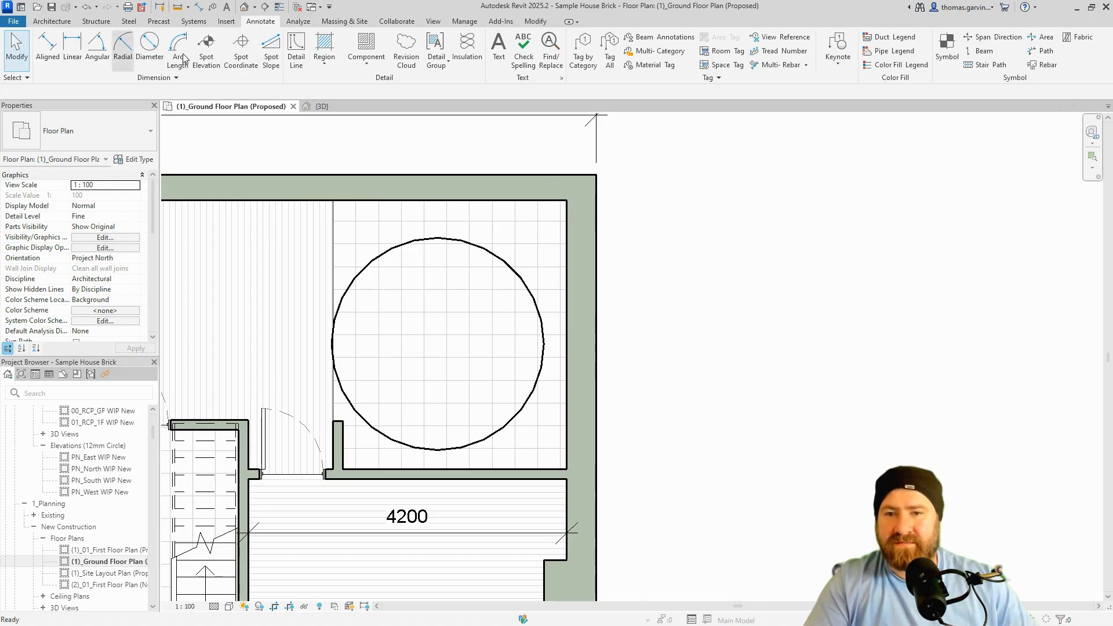
# Add a 90.00° angular dimension between the top and right walls of the circle's room.
pyautogui.click(199, 7)
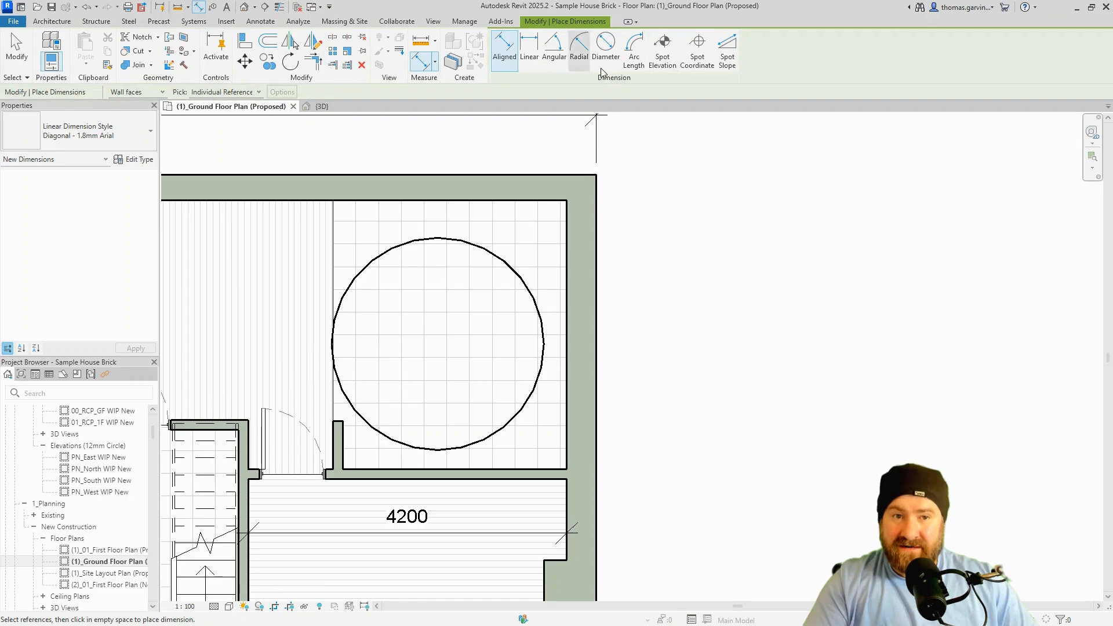
pyautogui.click(553, 54)
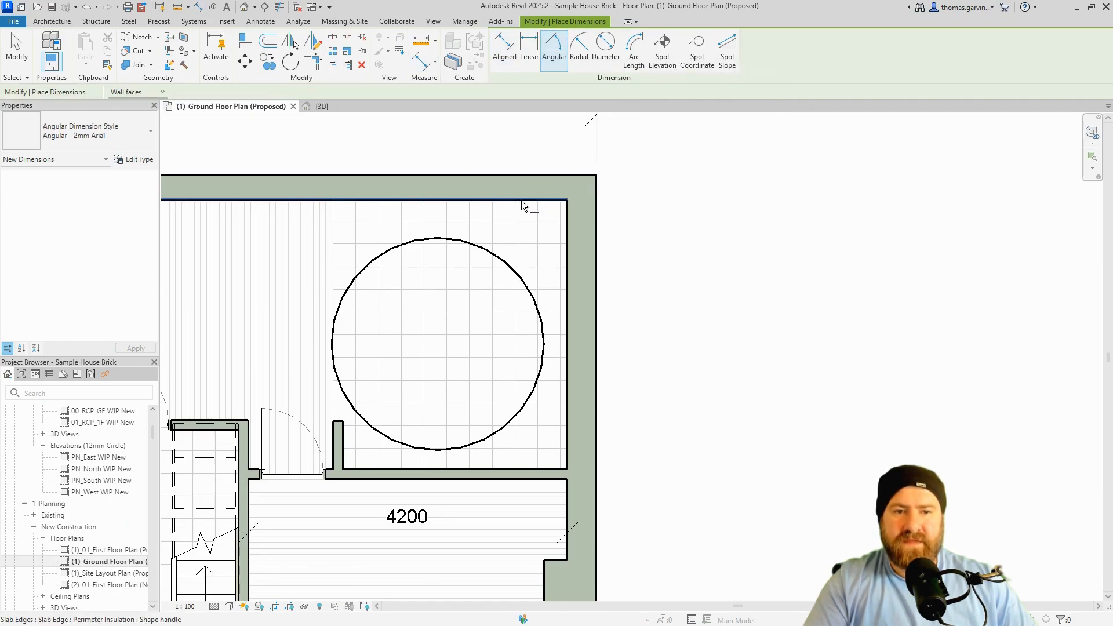
pyautogui.click(567, 257)
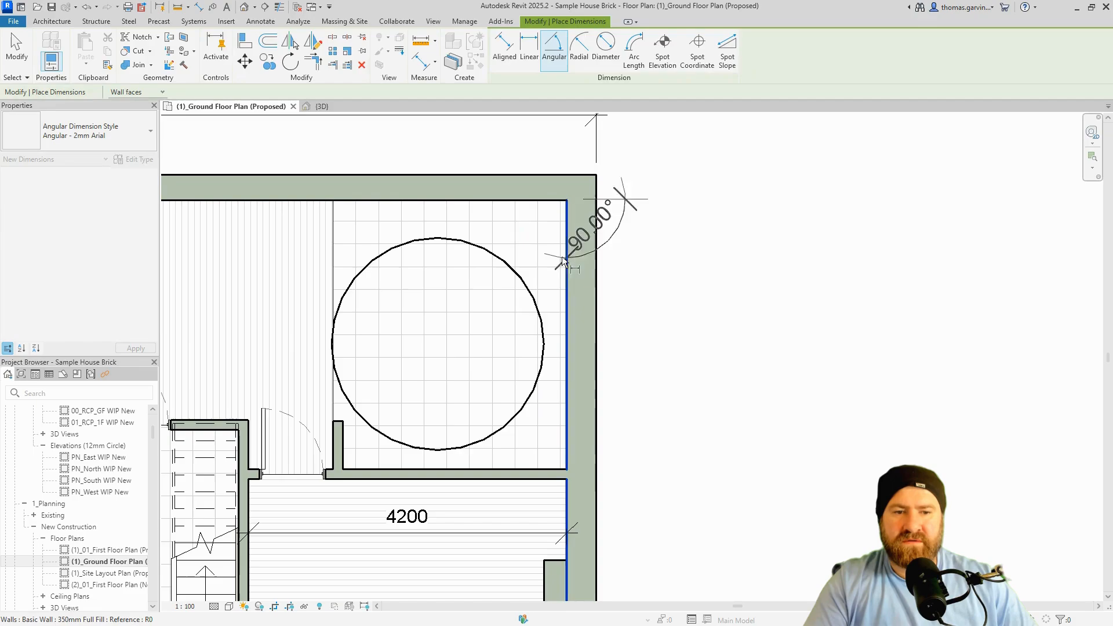
pyautogui.click(517, 256)
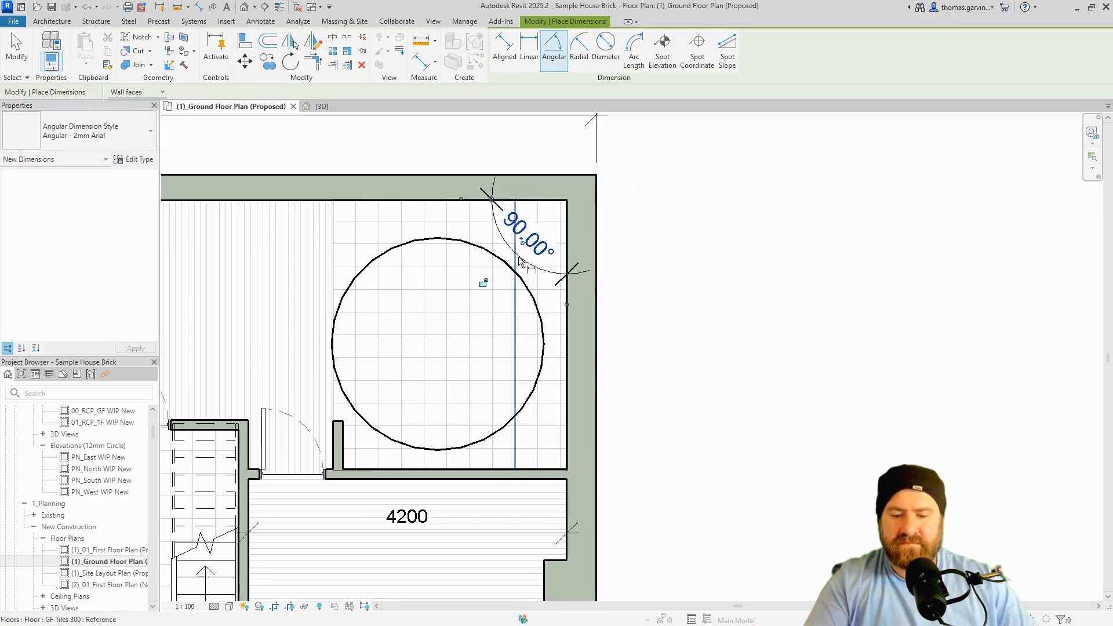
pyautogui.press('Escape')
pyautogui.press('Escape')
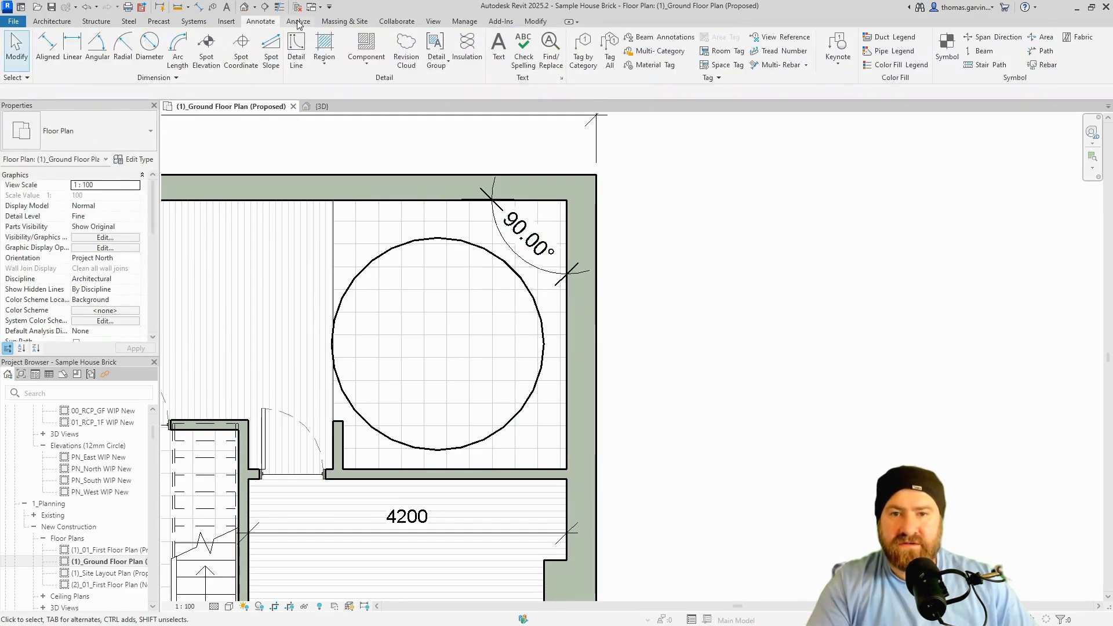
# Add a 1400 radial dimension to the circle.
pyautogui.click(199, 7)
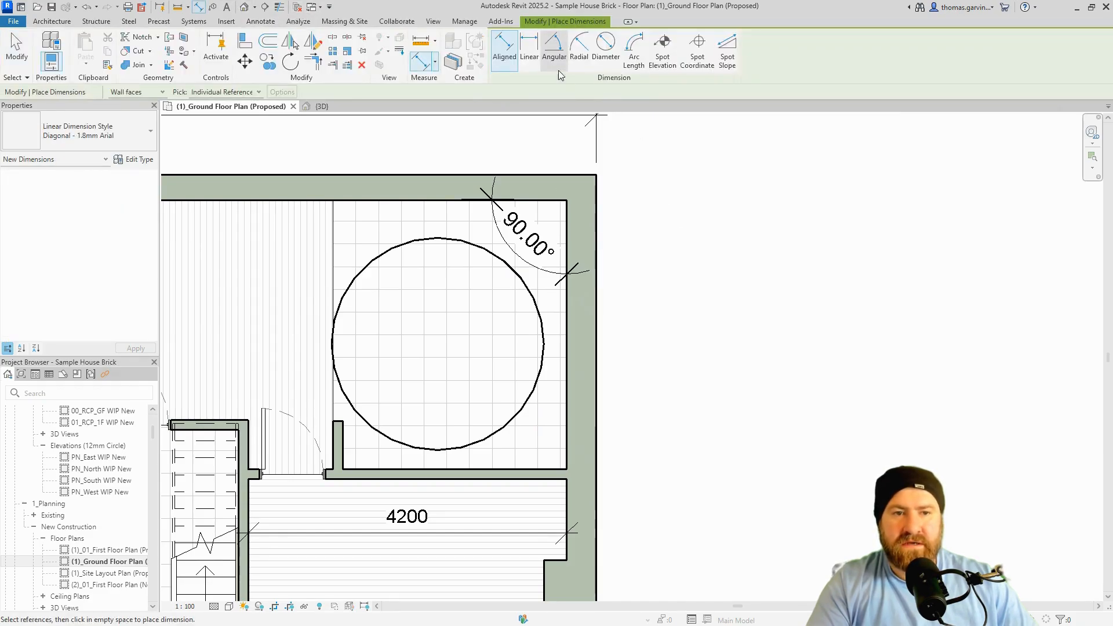
pyautogui.click(579, 49)
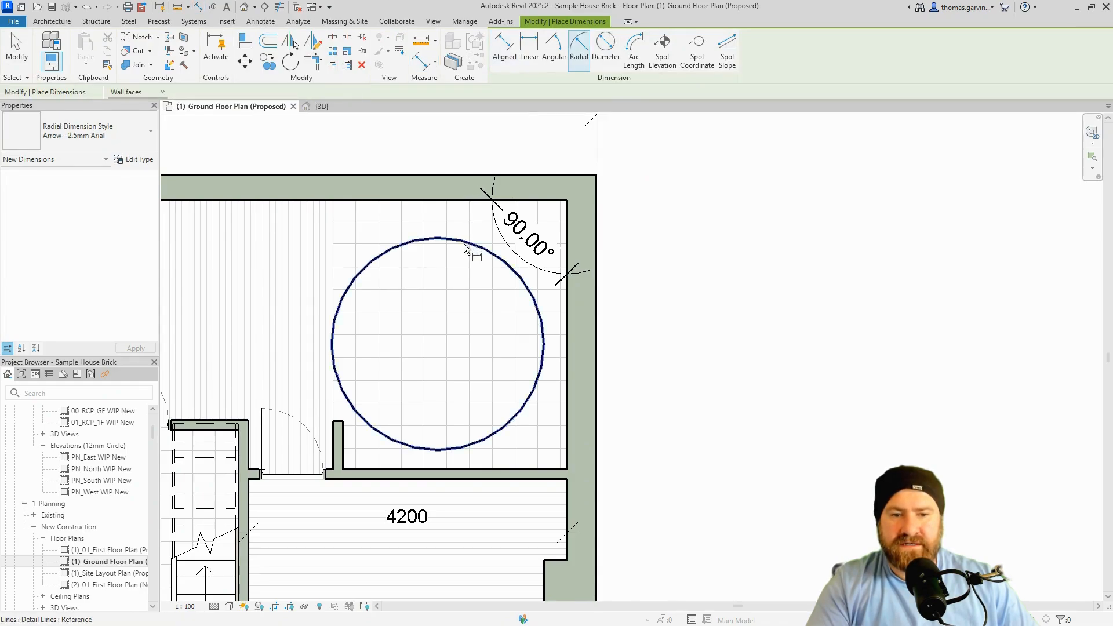
pyautogui.click(463, 243)
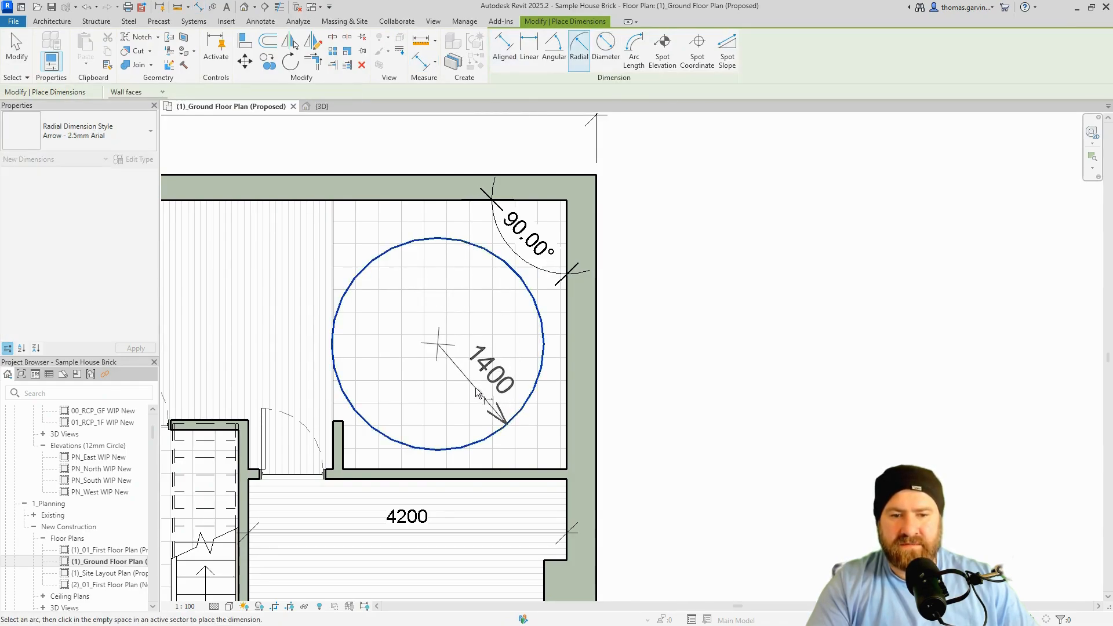
pyautogui.click(474, 385)
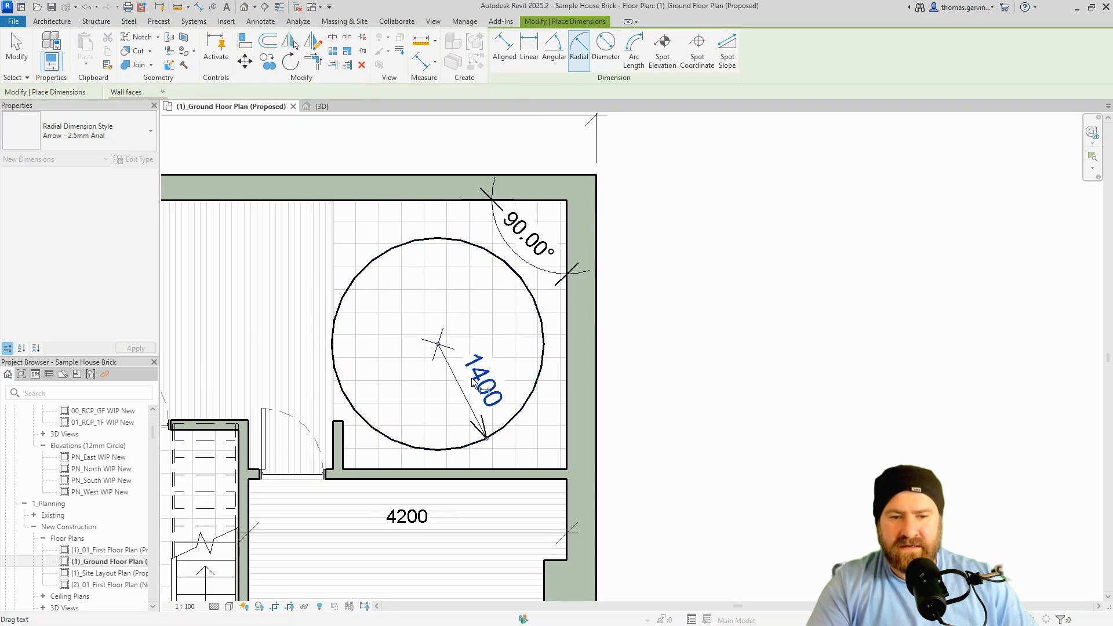
# Add a Ø2800 diameter dimension across the circle.
pyautogui.click(606, 44)
pyautogui.click(448, 240)
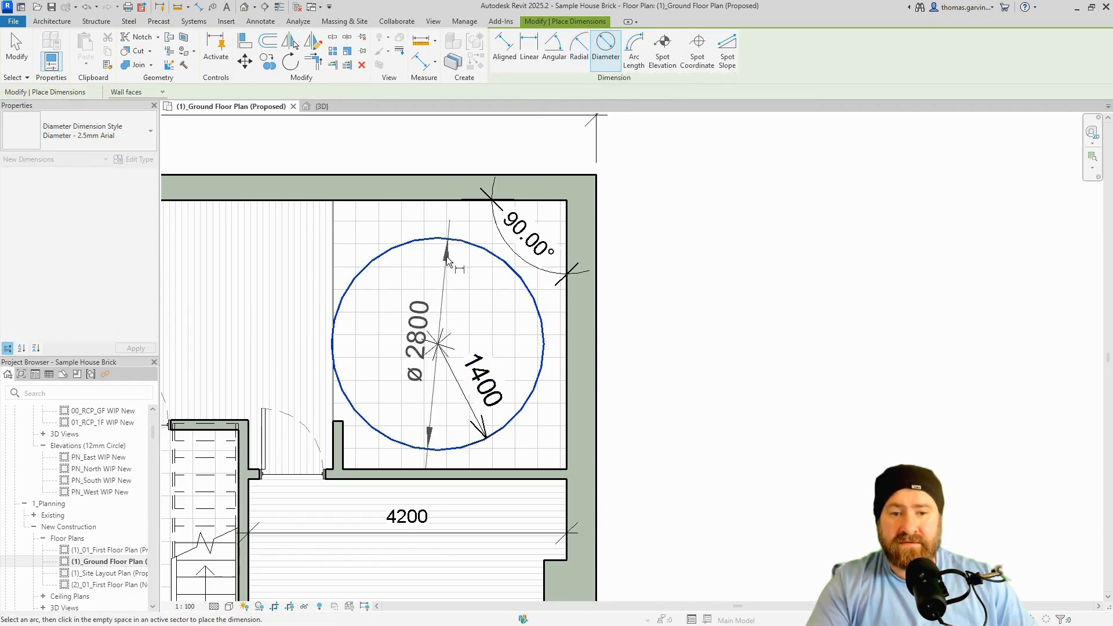
pyautogui.click(488, 323)
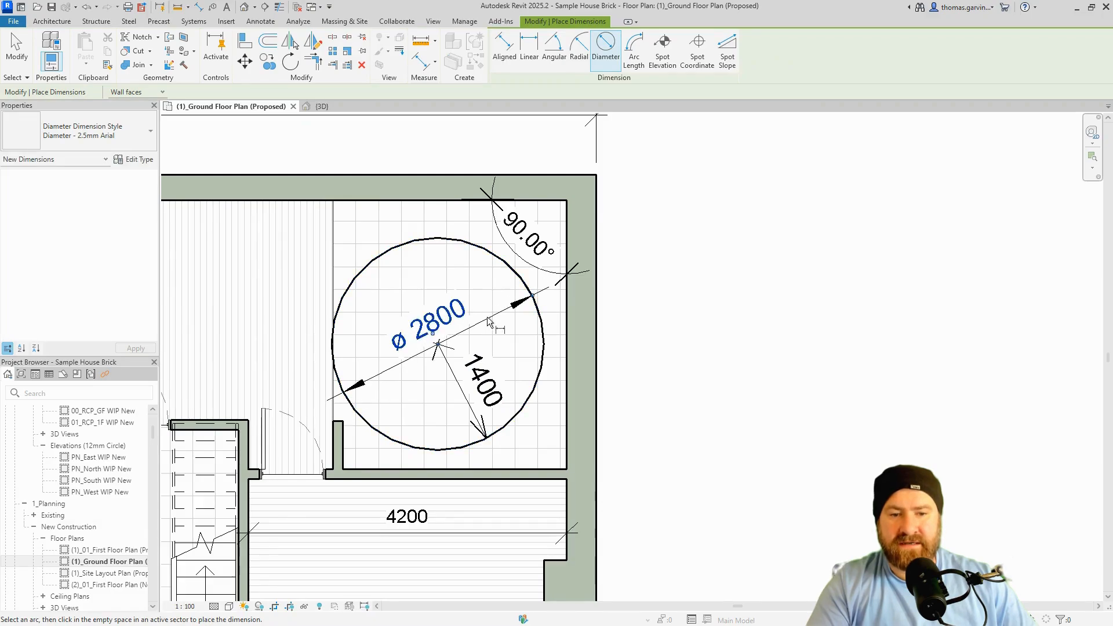
pyautogui.press('Escape')
pyautogui.press('Escape')
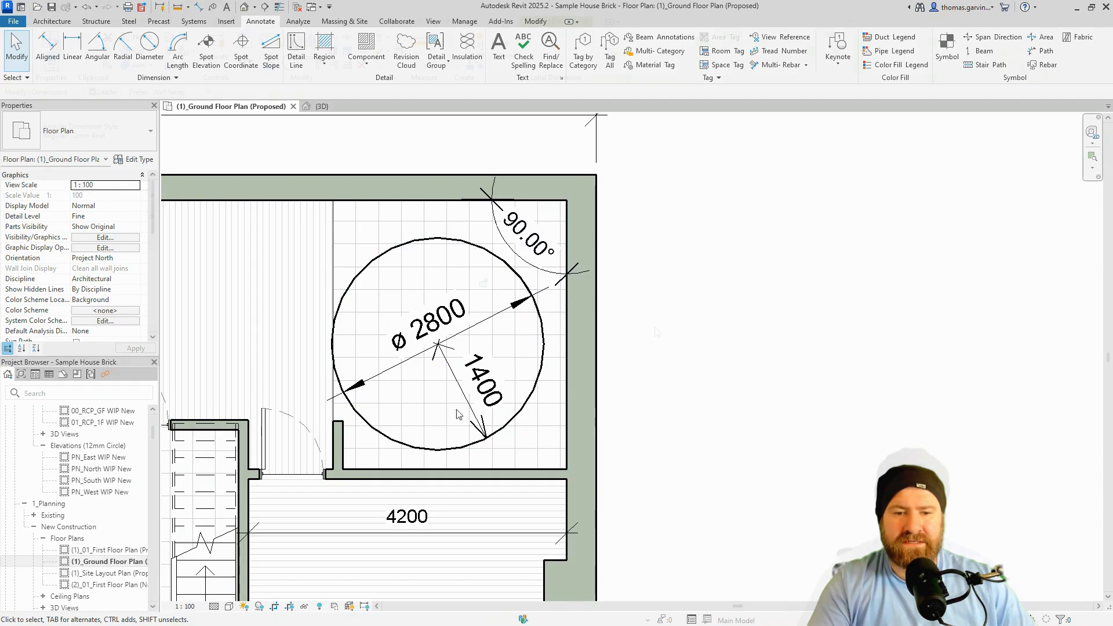
# Select the 90.00° angular dimension and open its type's primary Units Format.
pyautogui.click(540, 259)
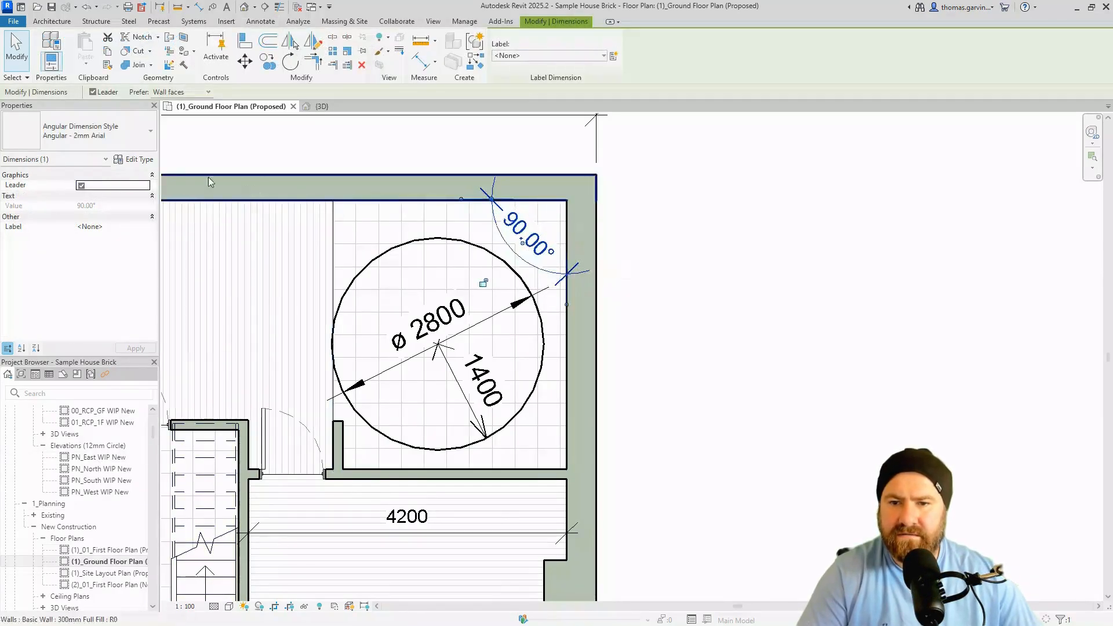
pyautogui.click(134, 159)
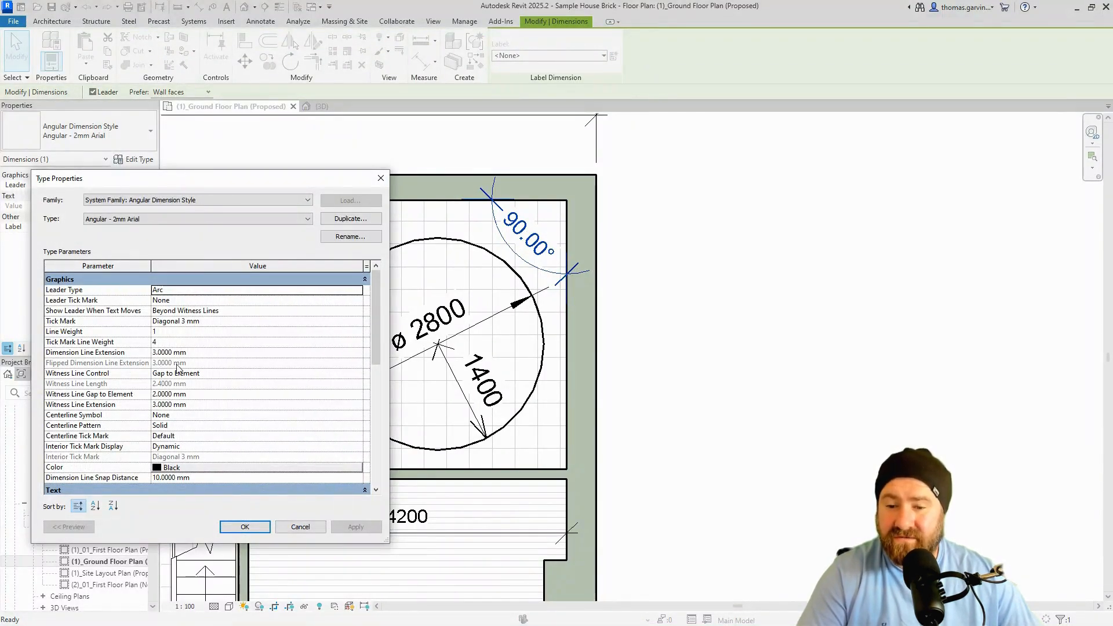
pyautogui.moveTo(378, 323); pyautogui.dragTo(371, 378)
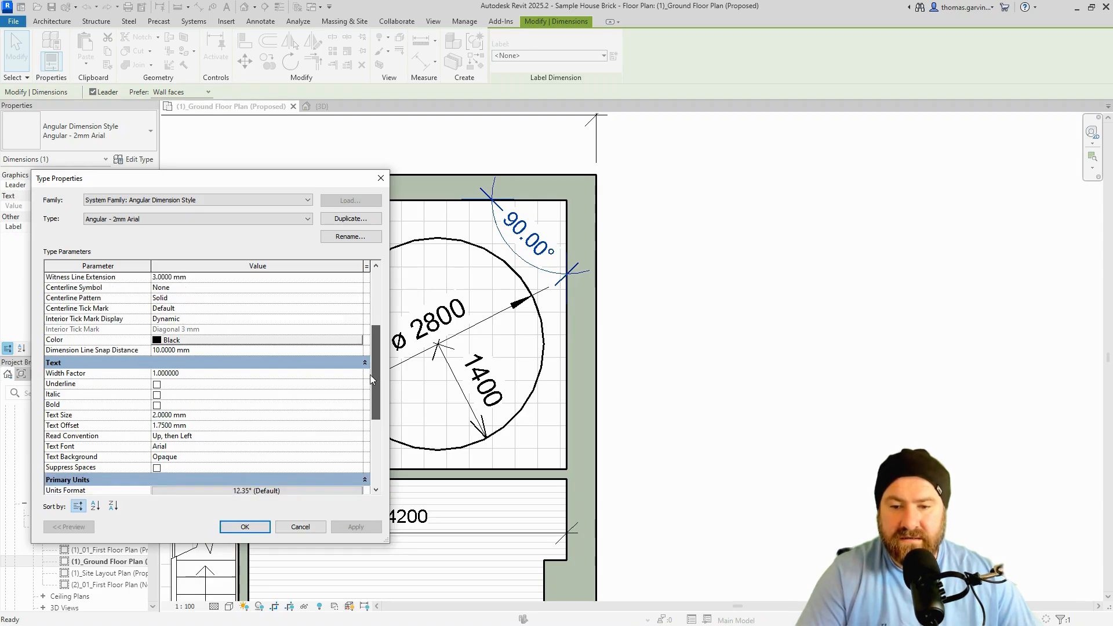
pyautogui.moveTo(370, 375); pyautogui.dragTo(370, 384)
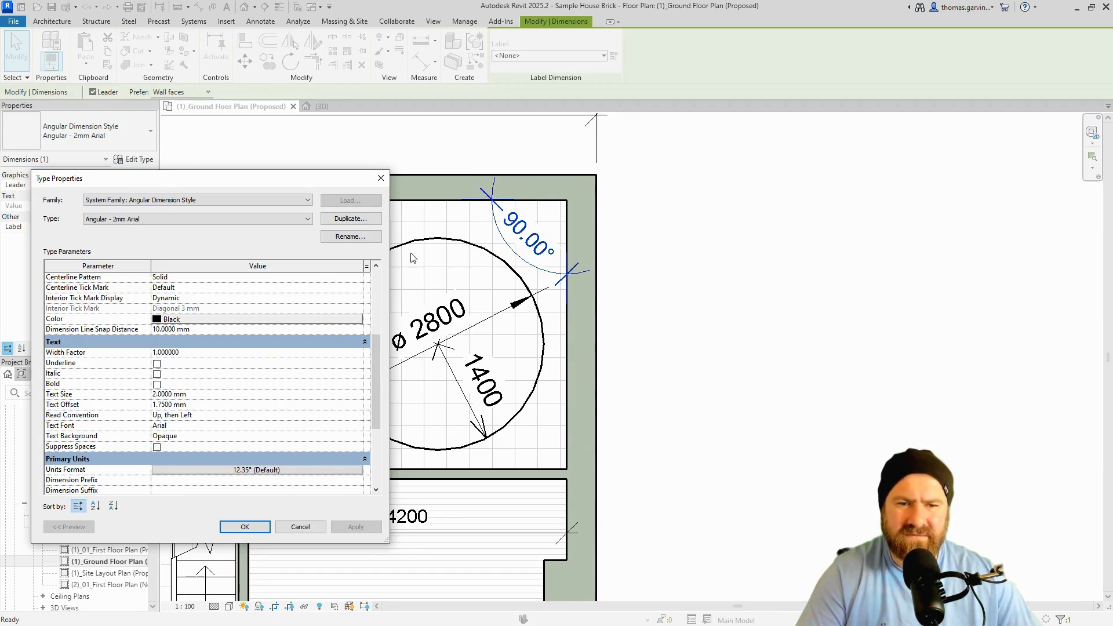
pyautogui.moveTo(375, 365); pyautogui.dragTo(377, 413)
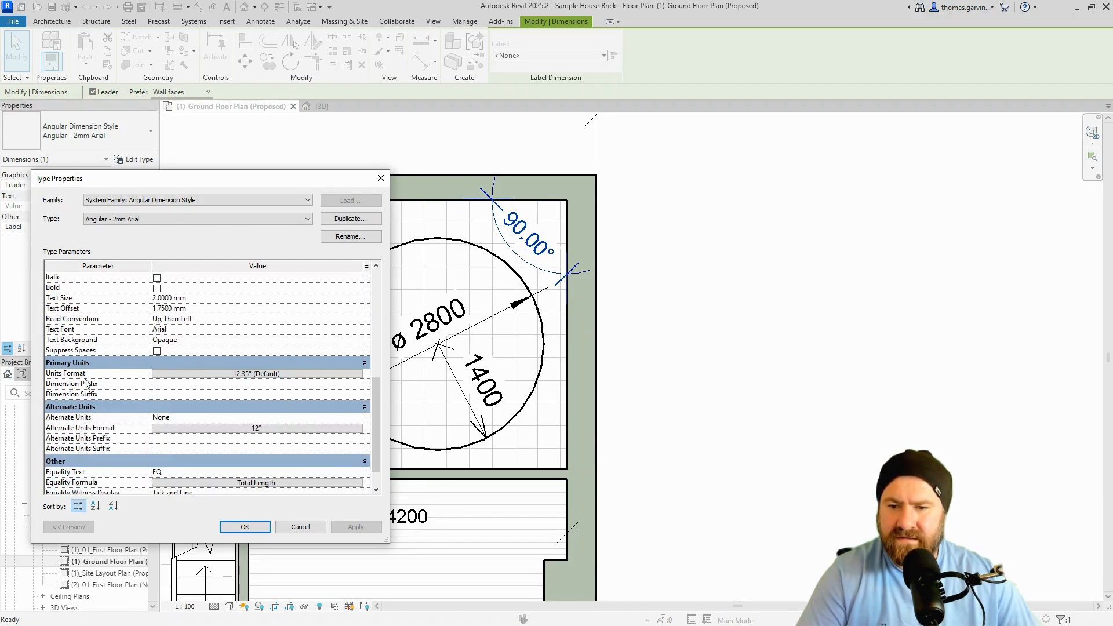
pyautogui.click(214, 375)
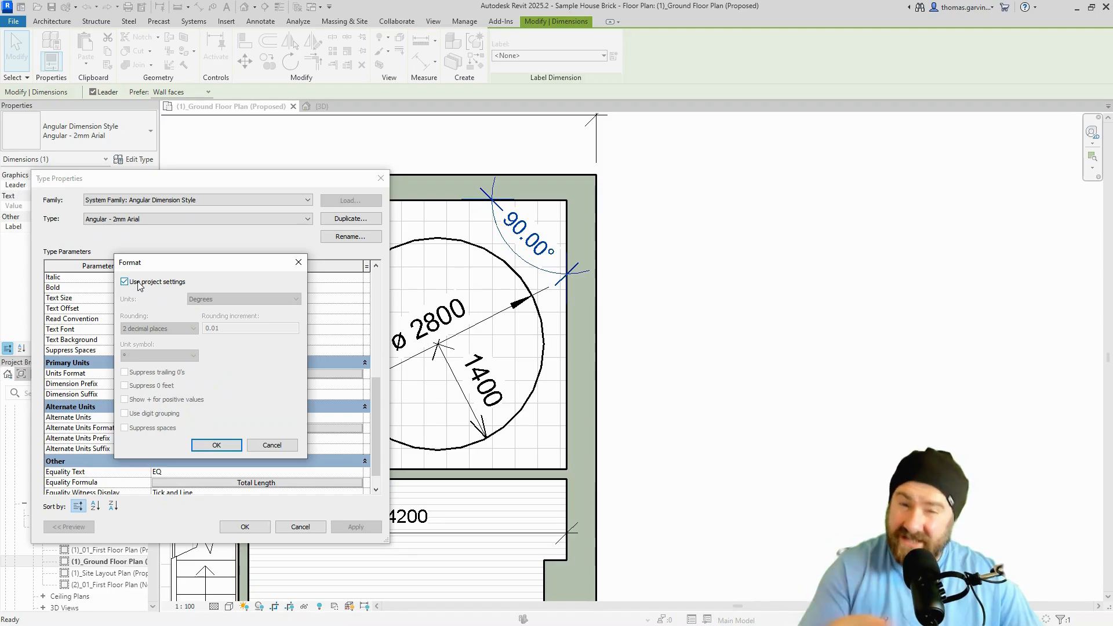
# Give the Angular - 2mm Arial units their own 2-decimal format with trailing zeros suppressed, and apply.
pyautogui.click(140, 284)
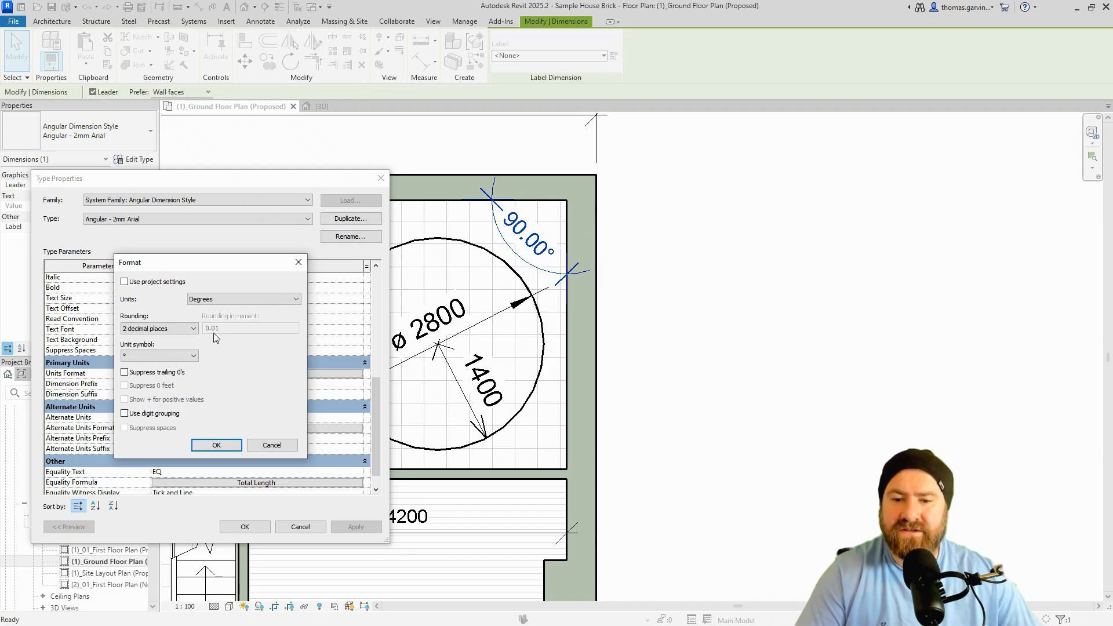
pyautogui.click(157, 330)
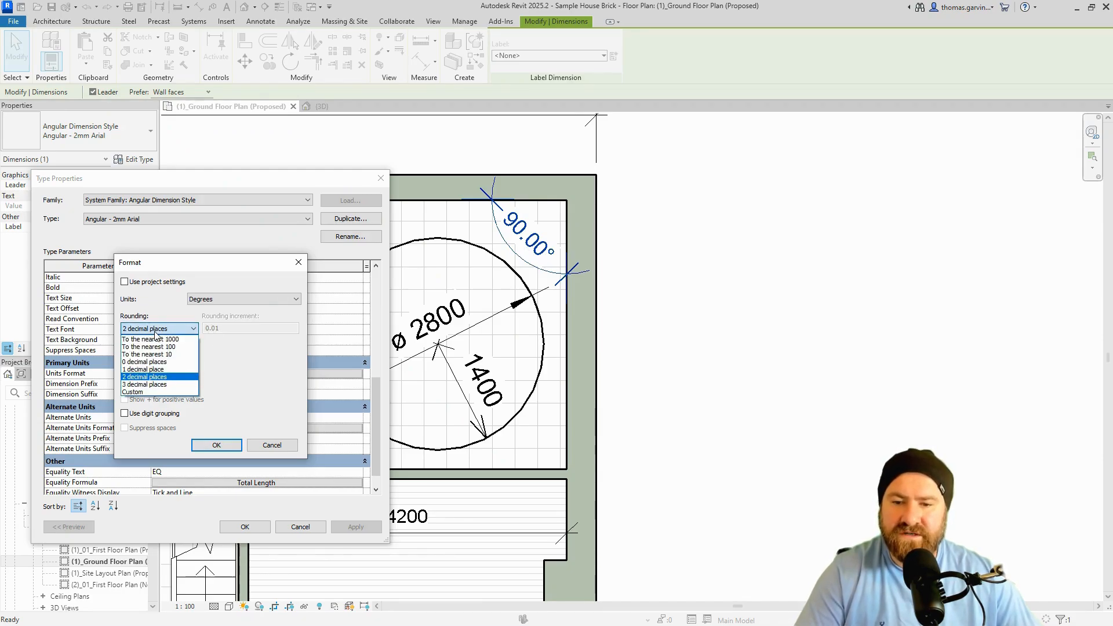
pyautogui.click(157, 336)
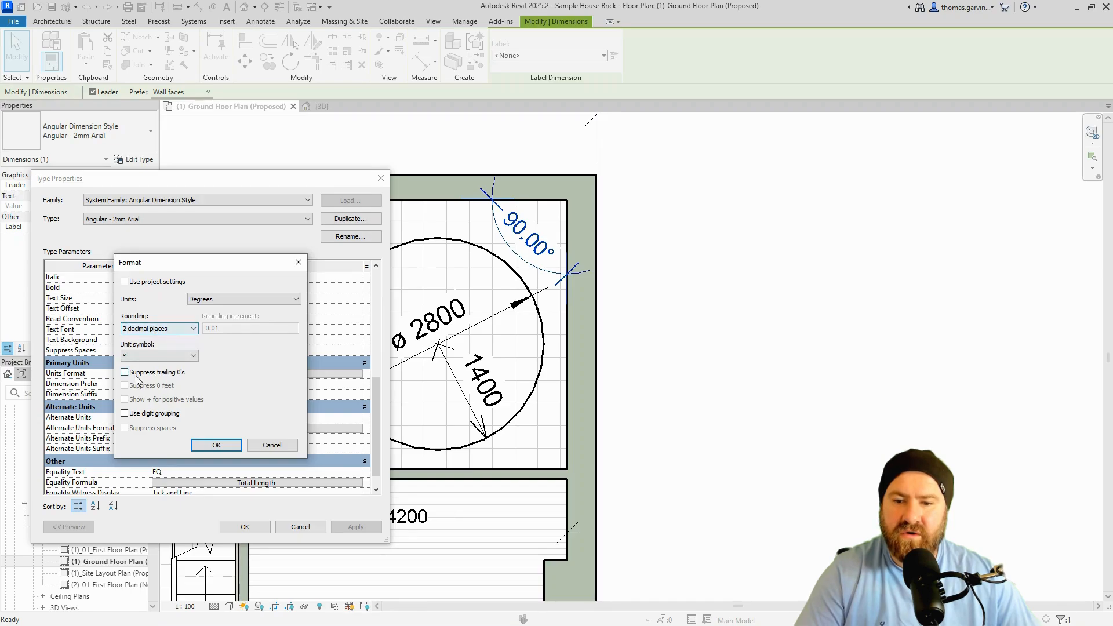
pyautogui.press('ctrl')
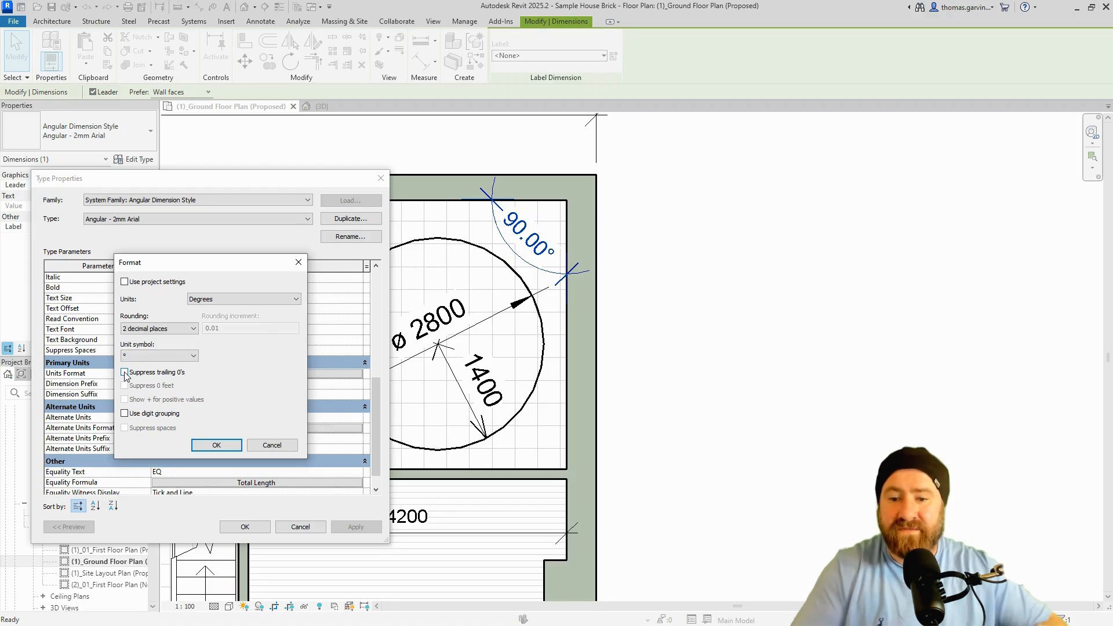
pyautogui.click(216, 445)
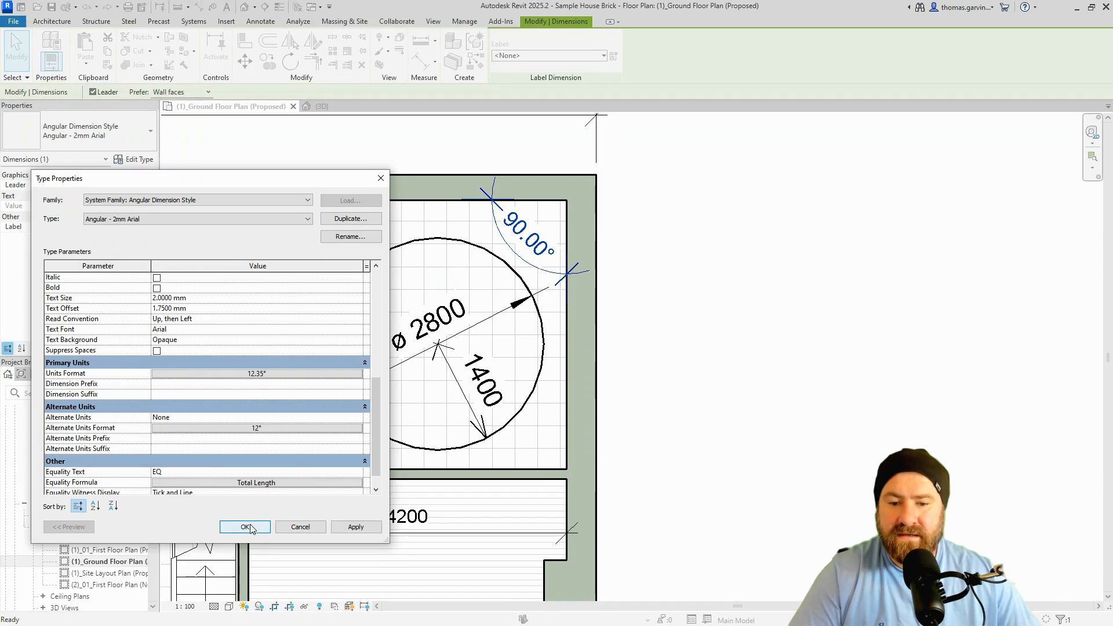
pyautogui.scroll(-1, 260, 452)
pyautogui.click(244, 527)
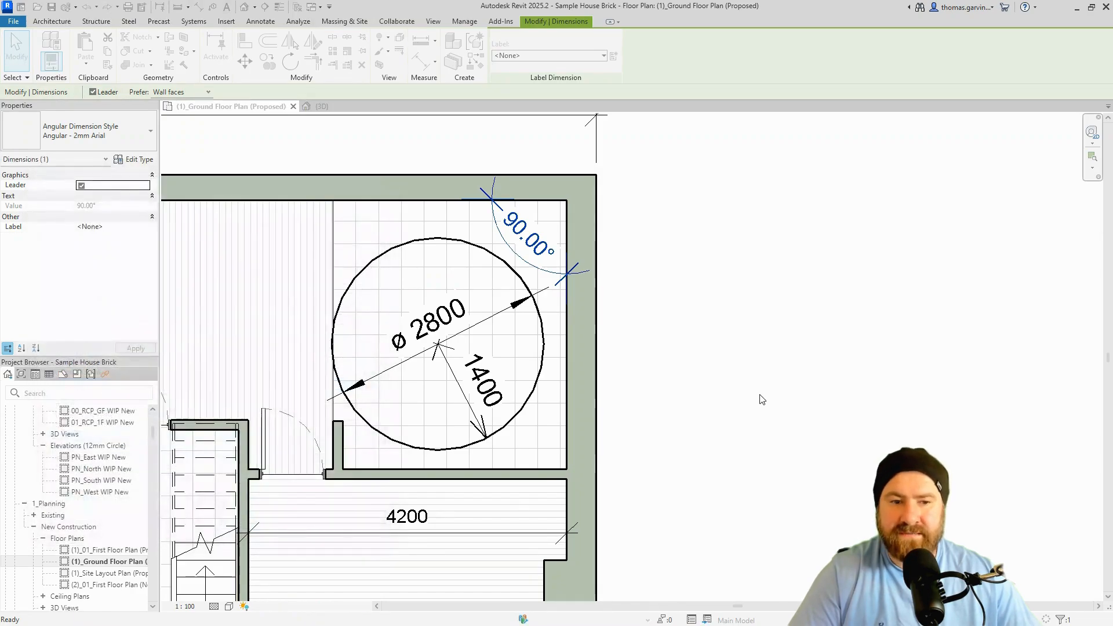
# Select the 1400 radial dimension and bring up its Arrow - 2.5mm Arial type properties.
pyautogui.click(761, 398)
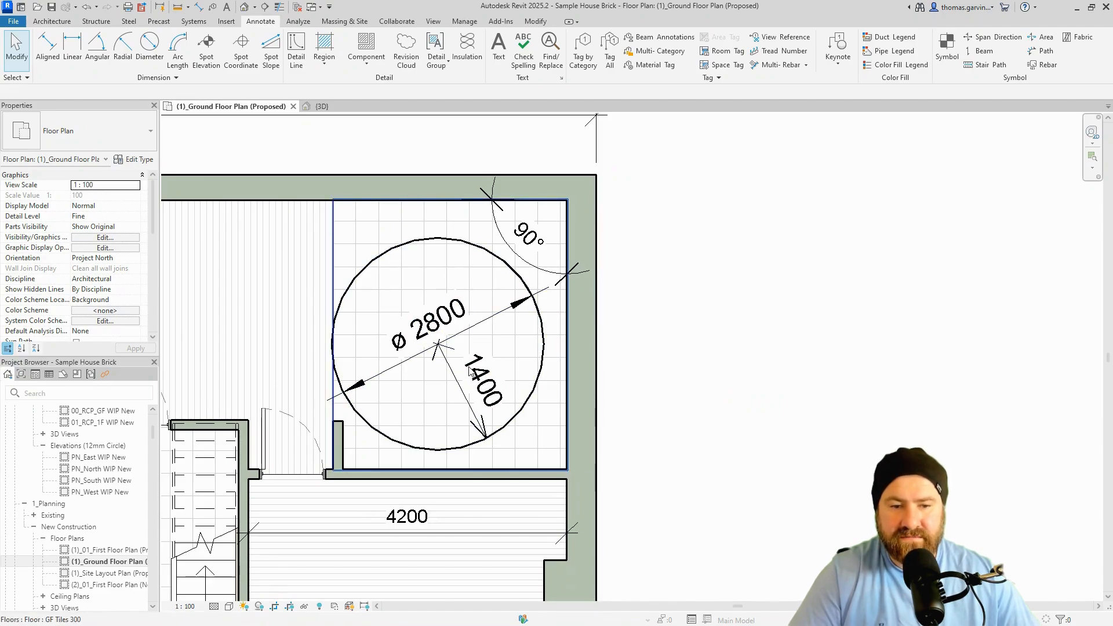
pyautogui.click(484, 433)
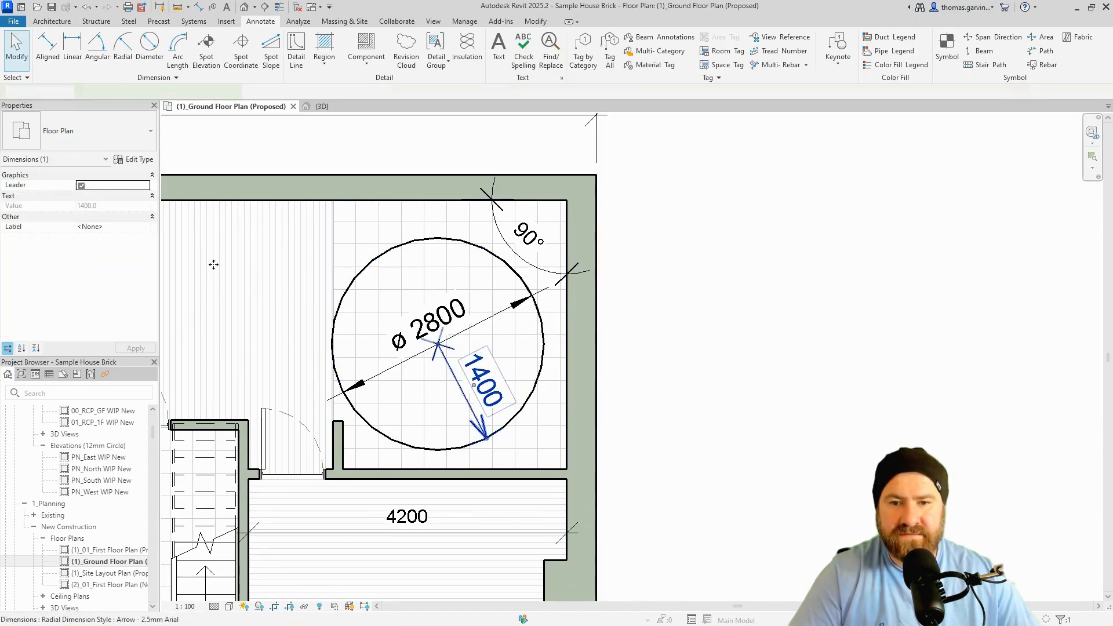
pyautogui.click(136, 159)
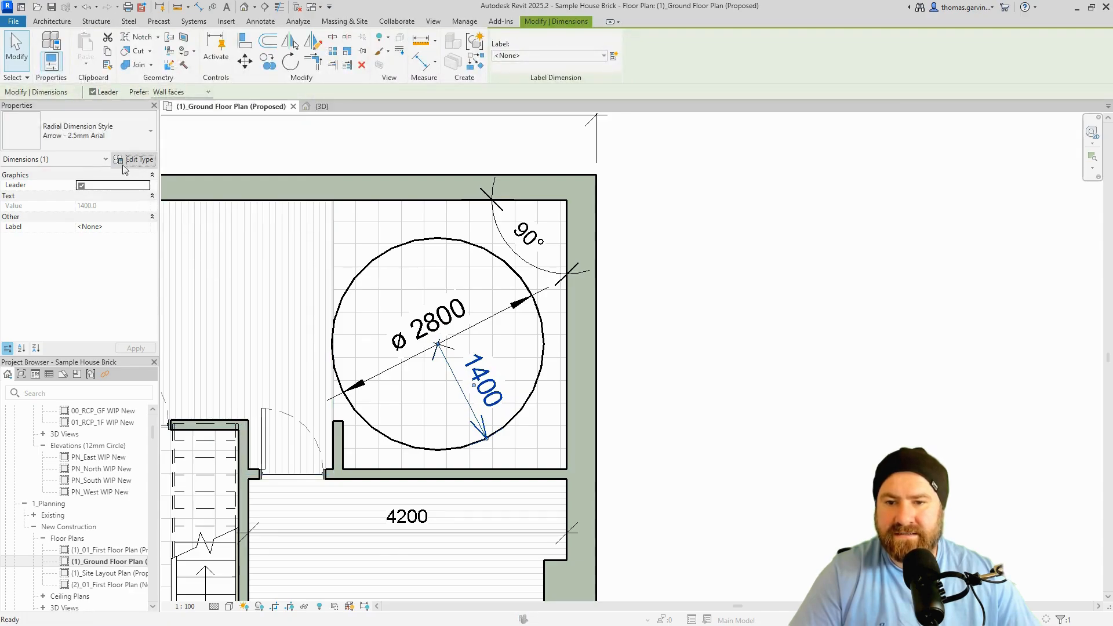
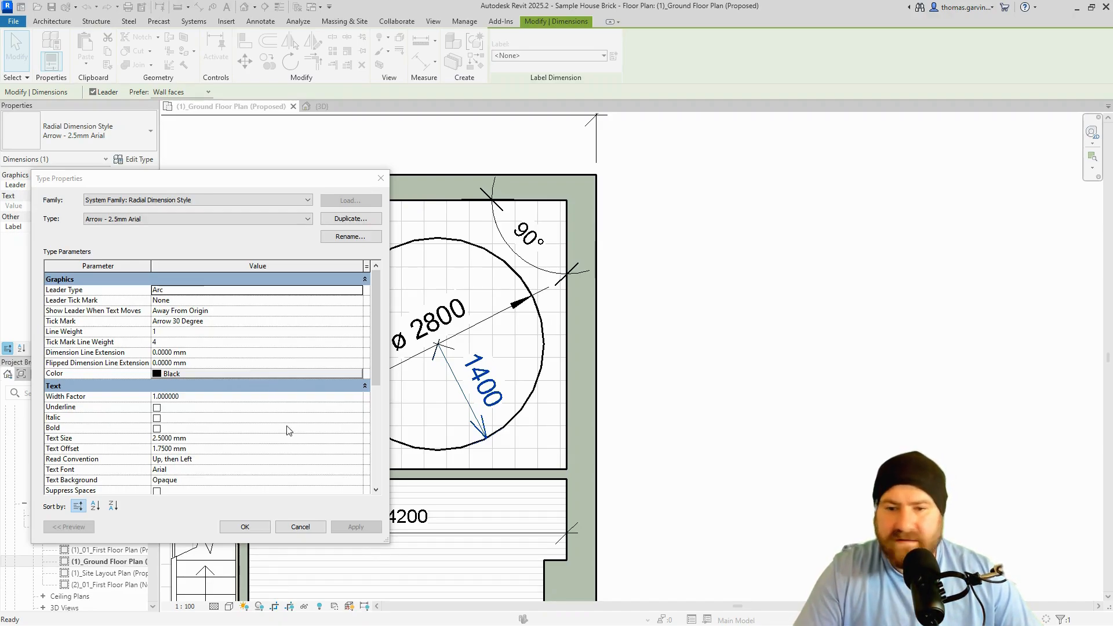
# Turn off Center Marks for the radial style and set Radius Symbol Location to After Value.
pyautogui.scroll(-2, 288, 430)
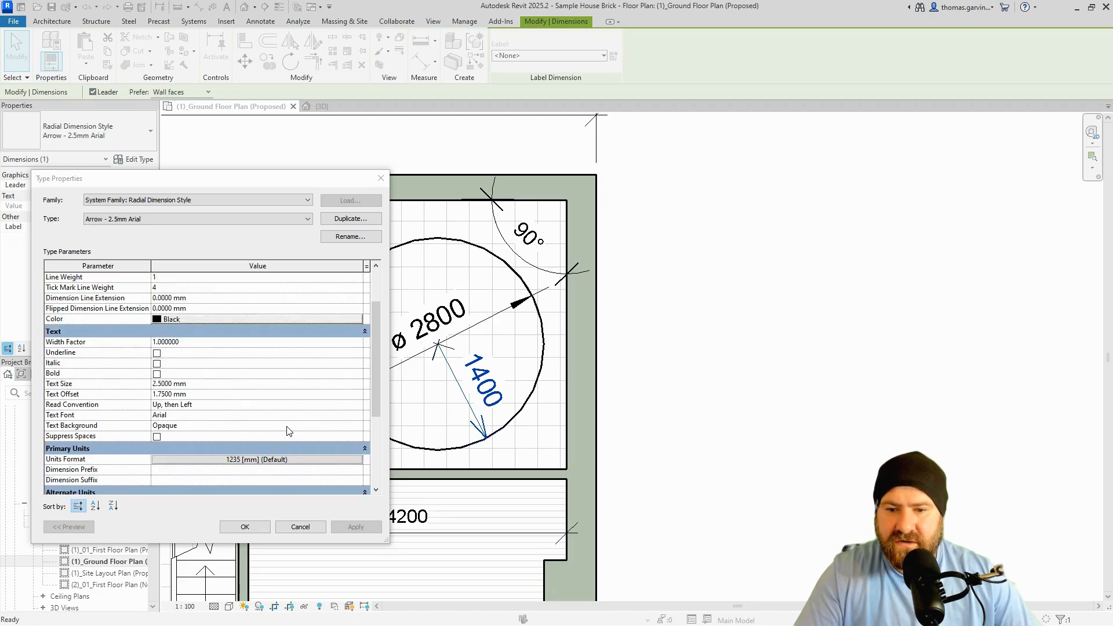
pyautogui.scroll(-2, 240, 393)
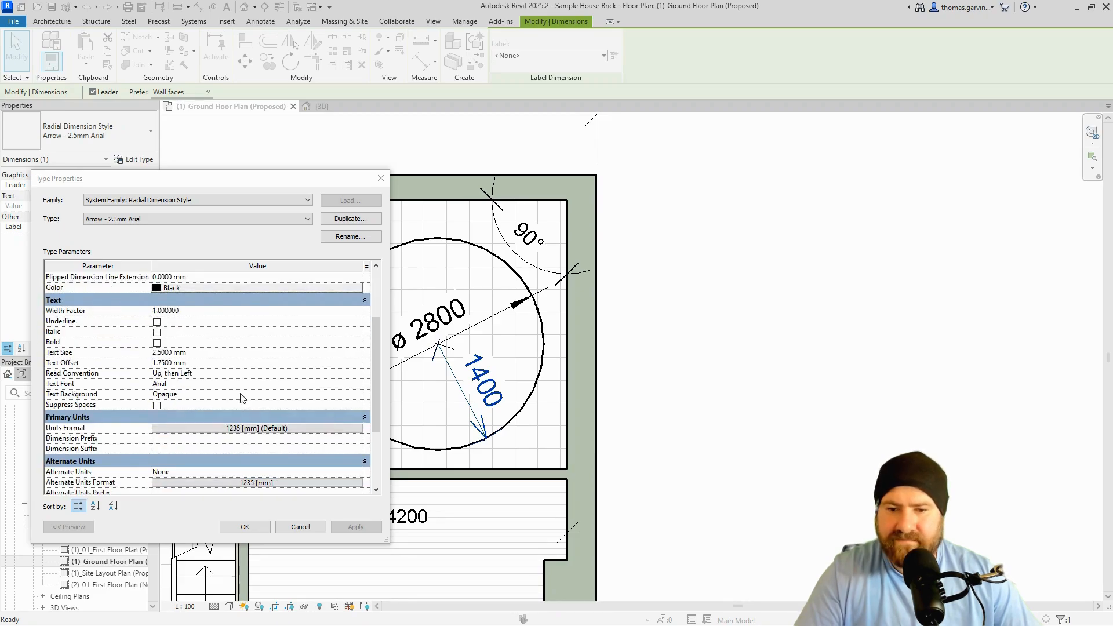
pyautogui.scroll(-2, 239, 393)
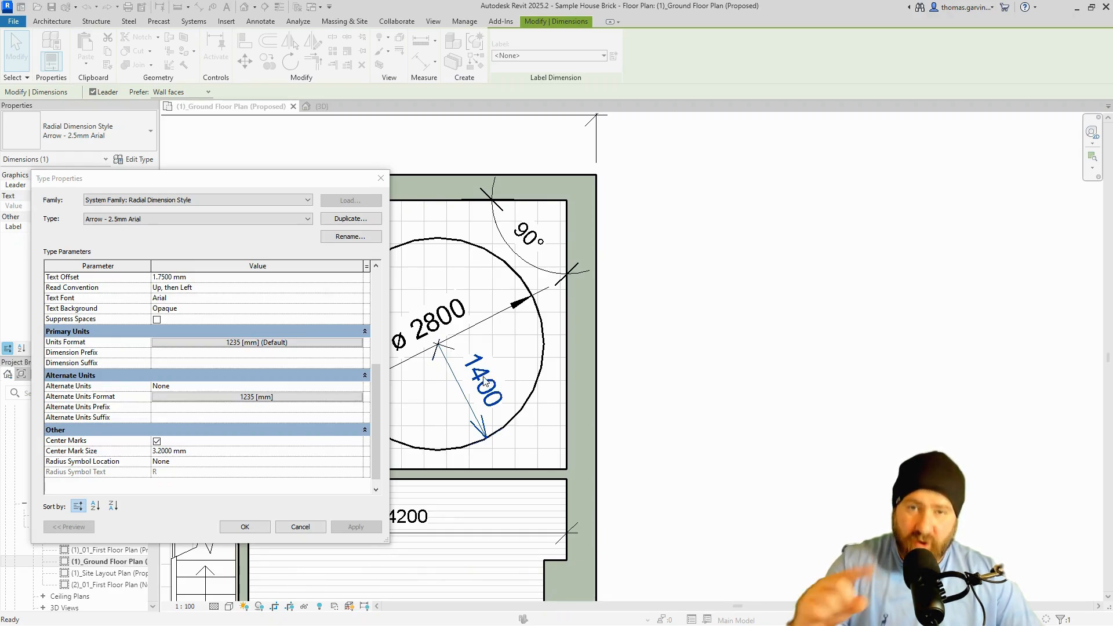
pyautogui.click(157, 442)
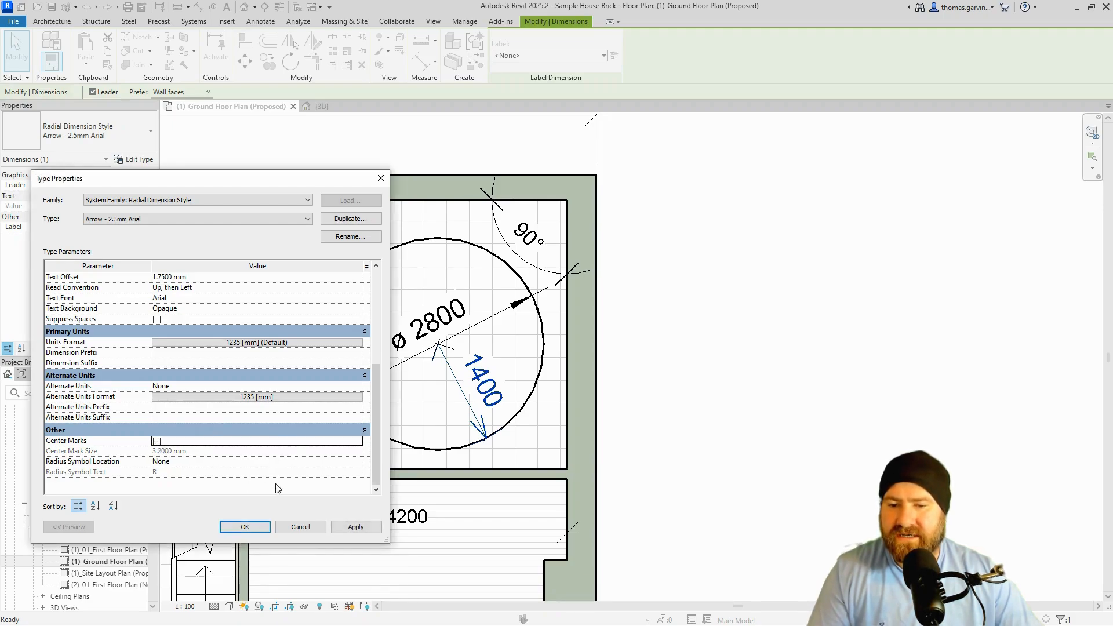
pyautogui.click(218, 462)
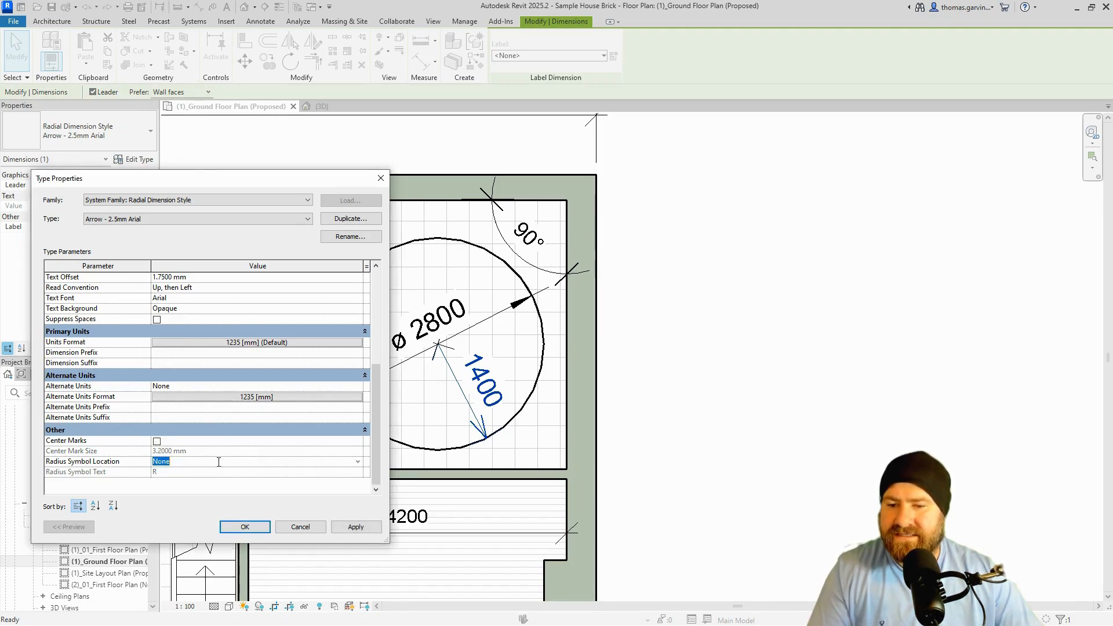
pyautogui.click(358, 462)
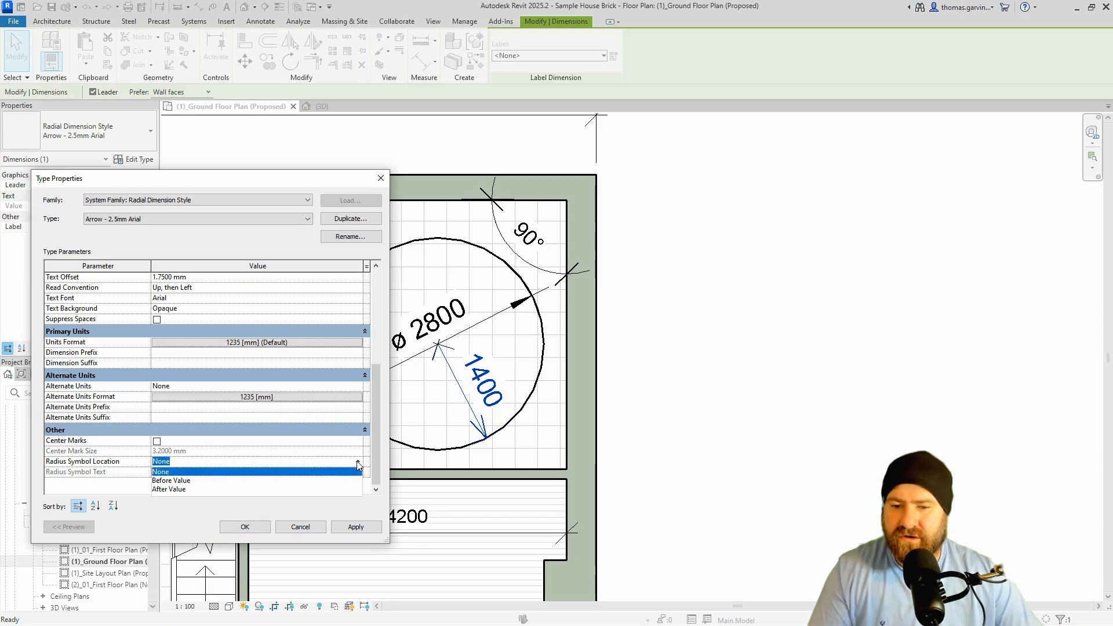
pyautogui.click(183, 490)
pyautogui.click(176, 472)
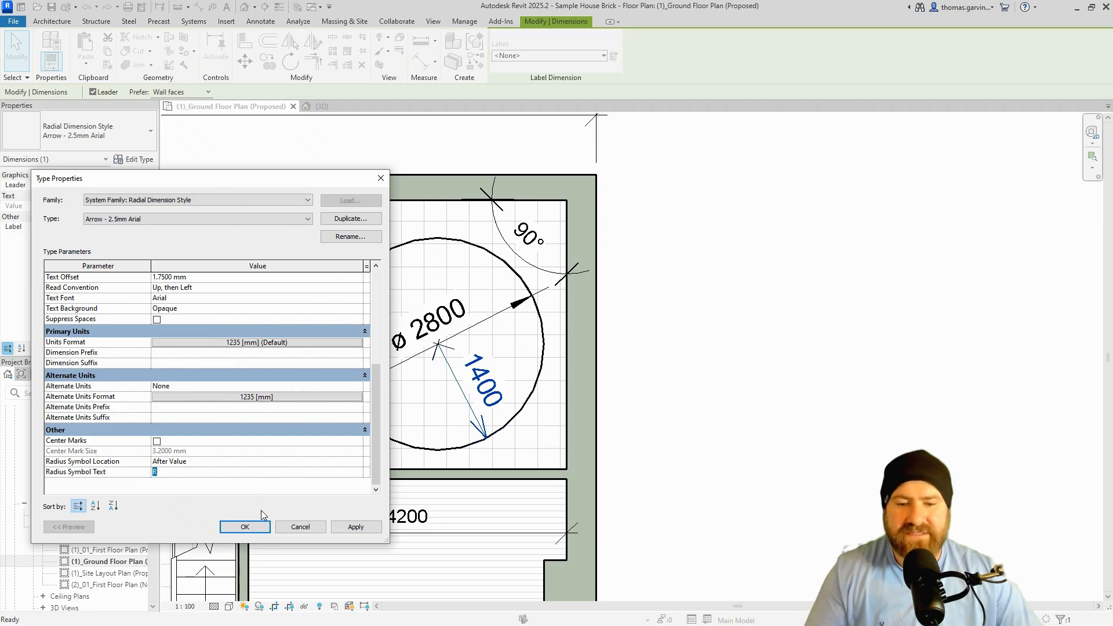
pyautogui.click(246, 526)
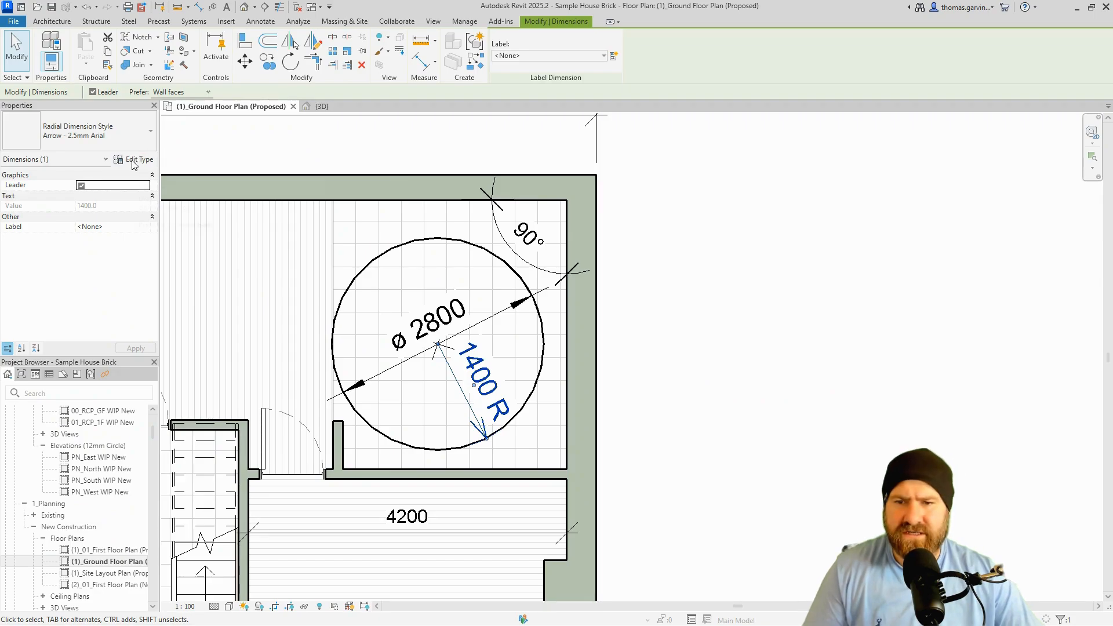
# Change the radius symbol location back to Before Value so the dimension reads R 1400.
pyautogui.click(133, 160)
pyautogui.scroll(-3, 243, 442)
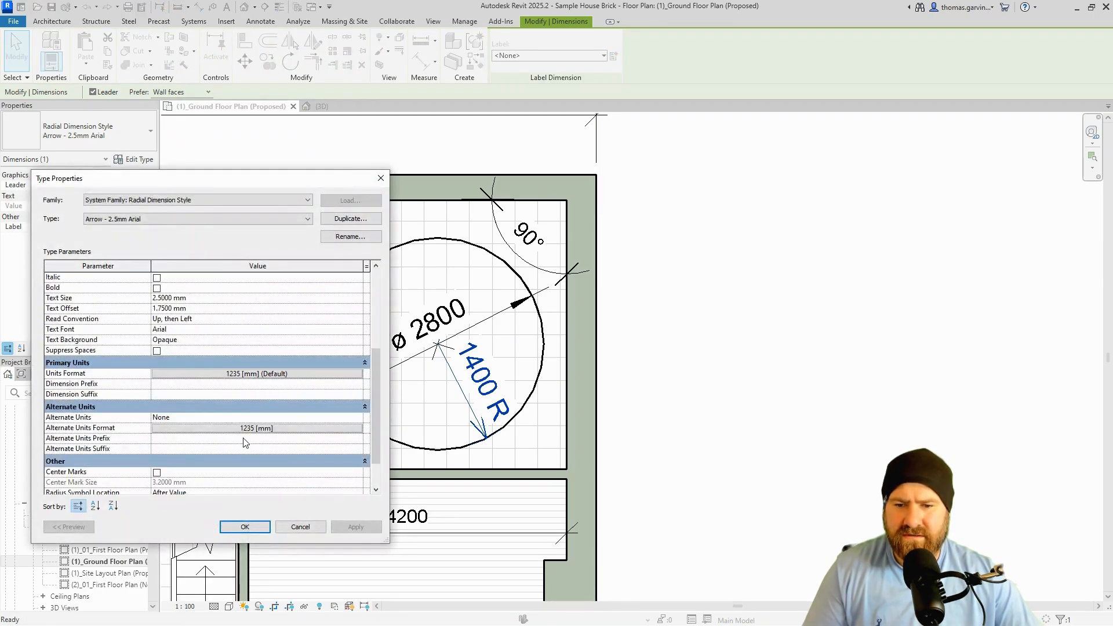
pyautogui.scroll(-1, 244, 443)
pyautogui.click(243, 462)
pyautogui.click(357, 461)
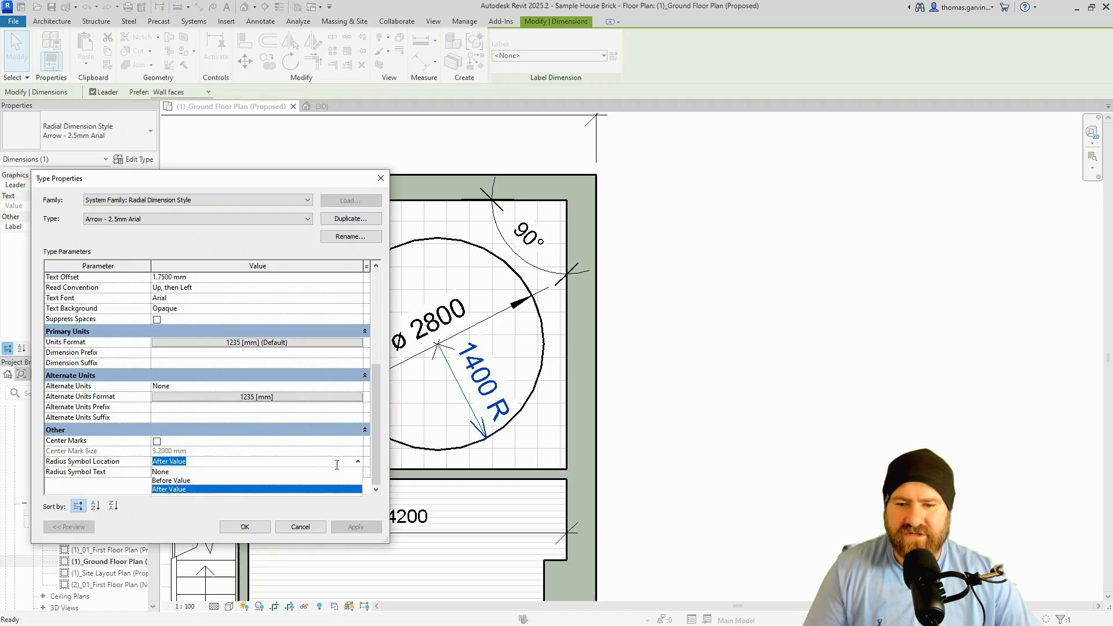
pyautogui.click(174, 480)
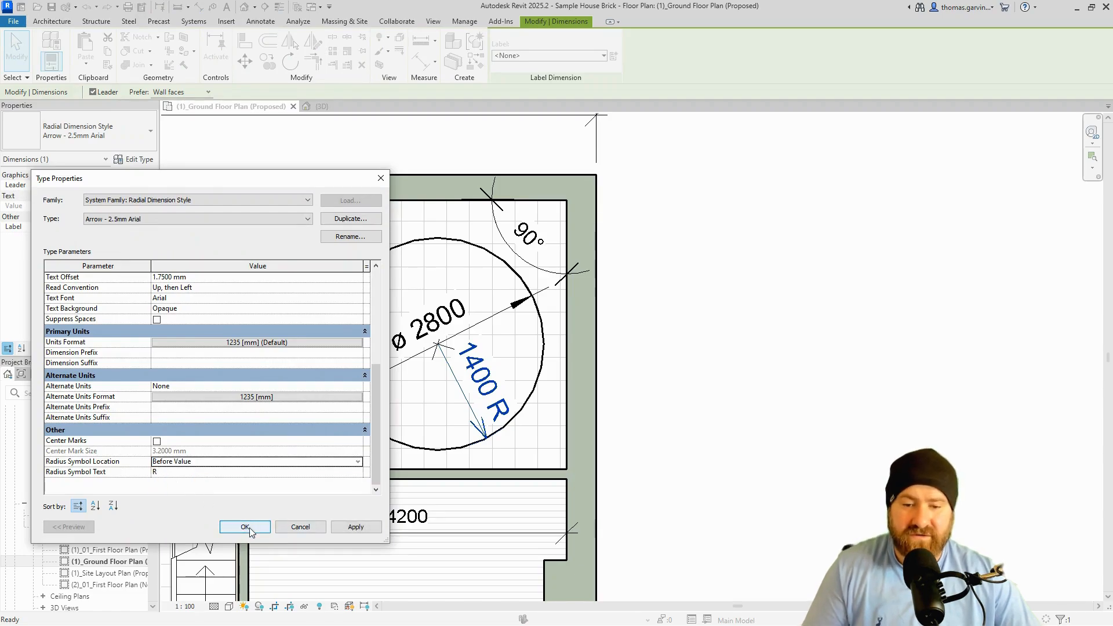
pyautogui.click(246, 527)
pyautogui.click(777, 316)
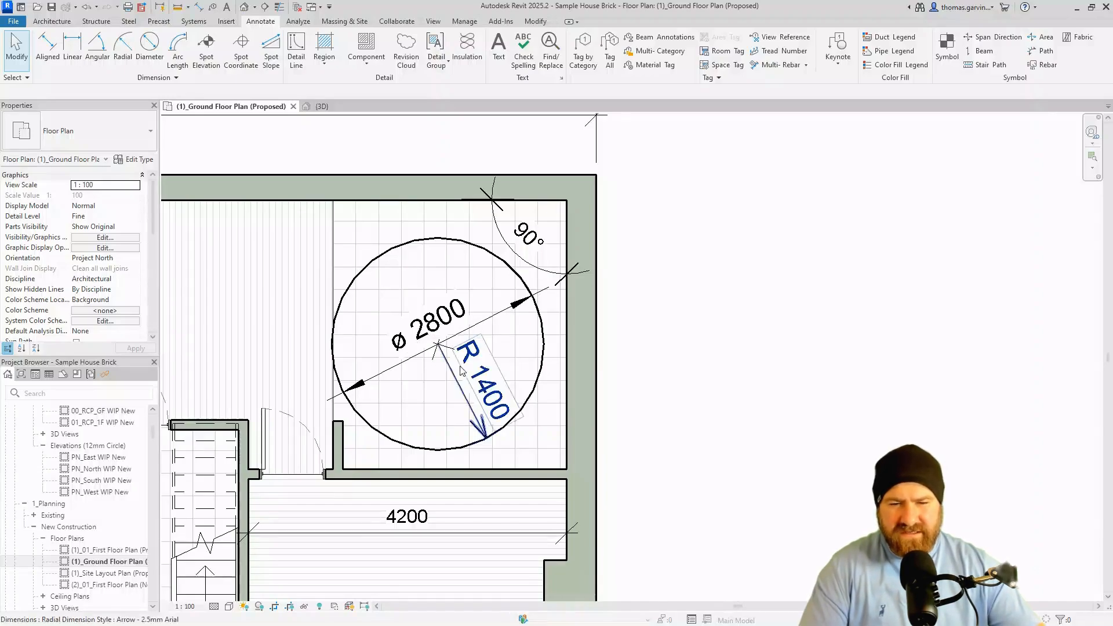
# Delete the R 1400 radius dimension and bring up the ø 2800 diameter dimension's type properties.
pyautogui.click(472, 383)
pyautogui.press('Escape')
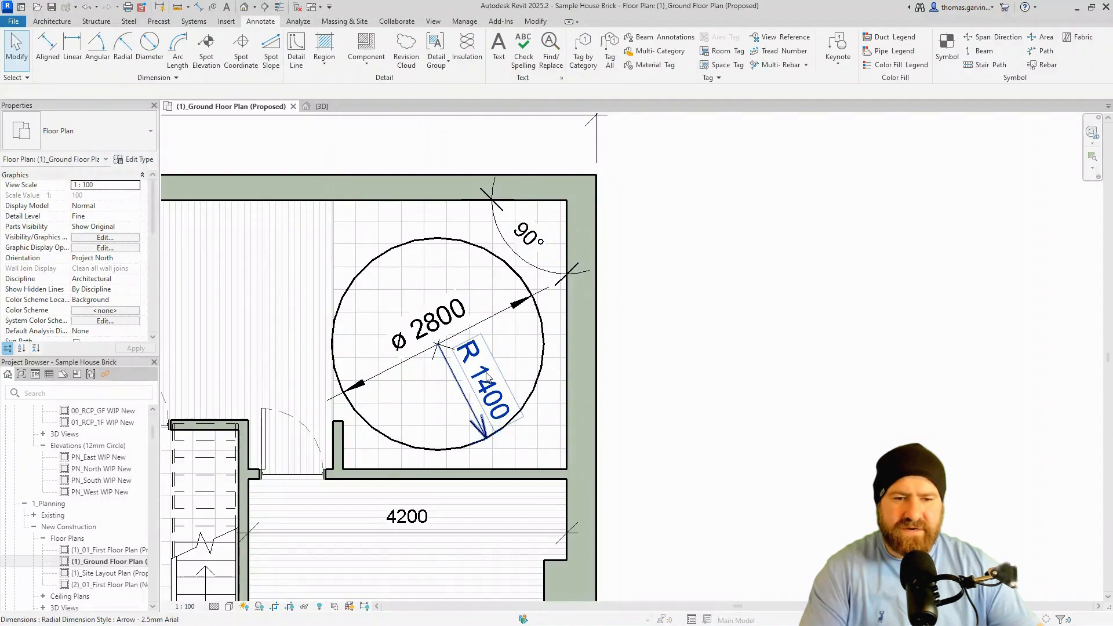
pyautogui.click(481, 379)
pyautogui.press('Delete')
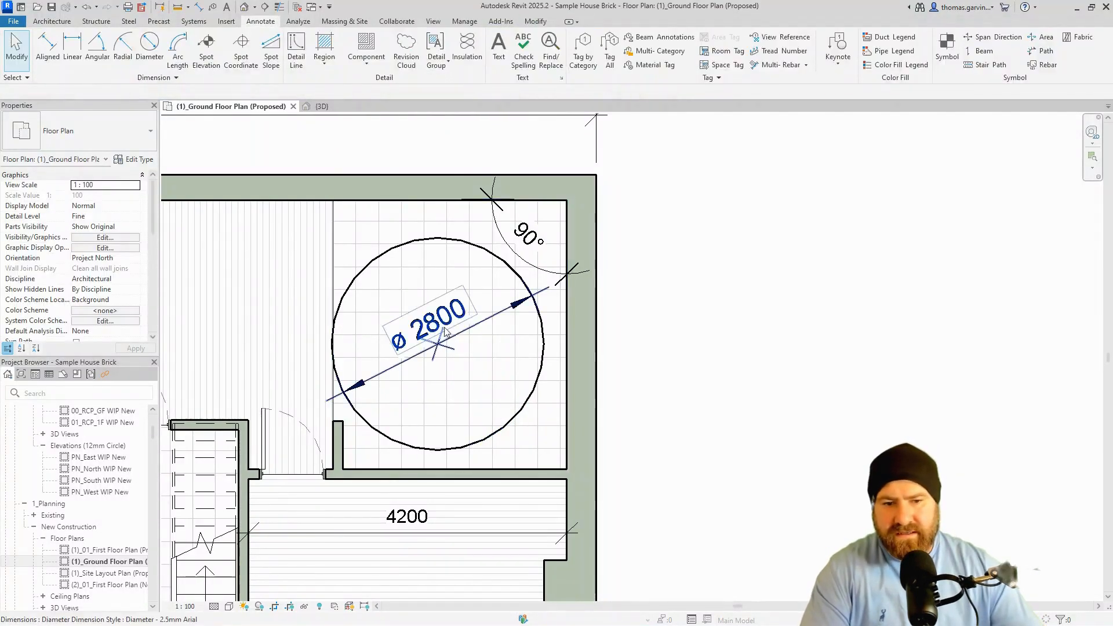
pyautogui.click(458, 329)
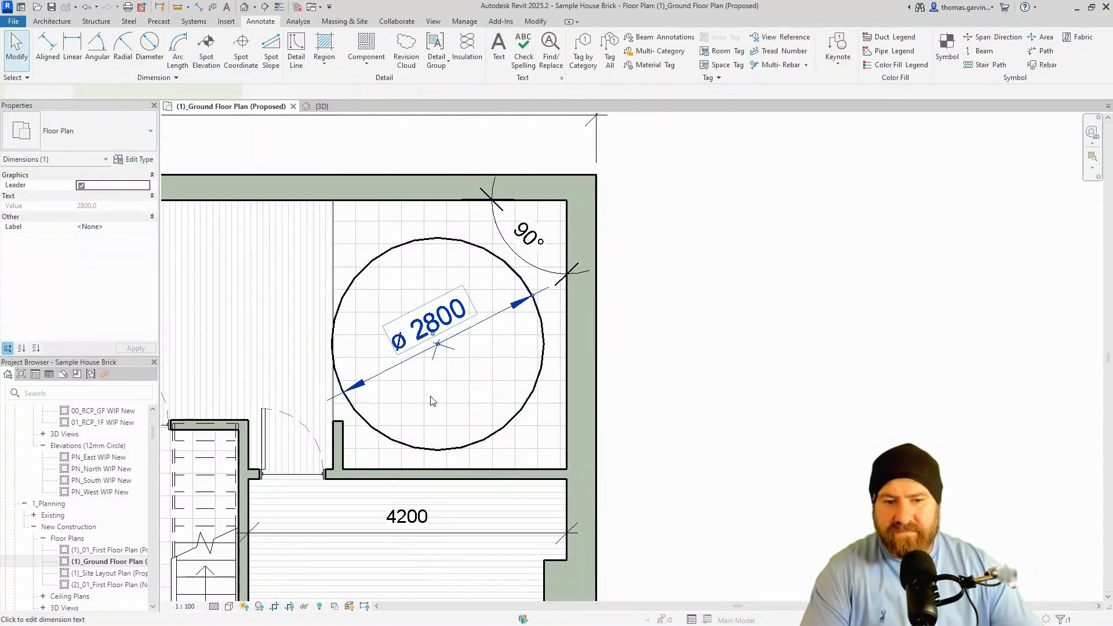
pyautogui.click(138, 160)
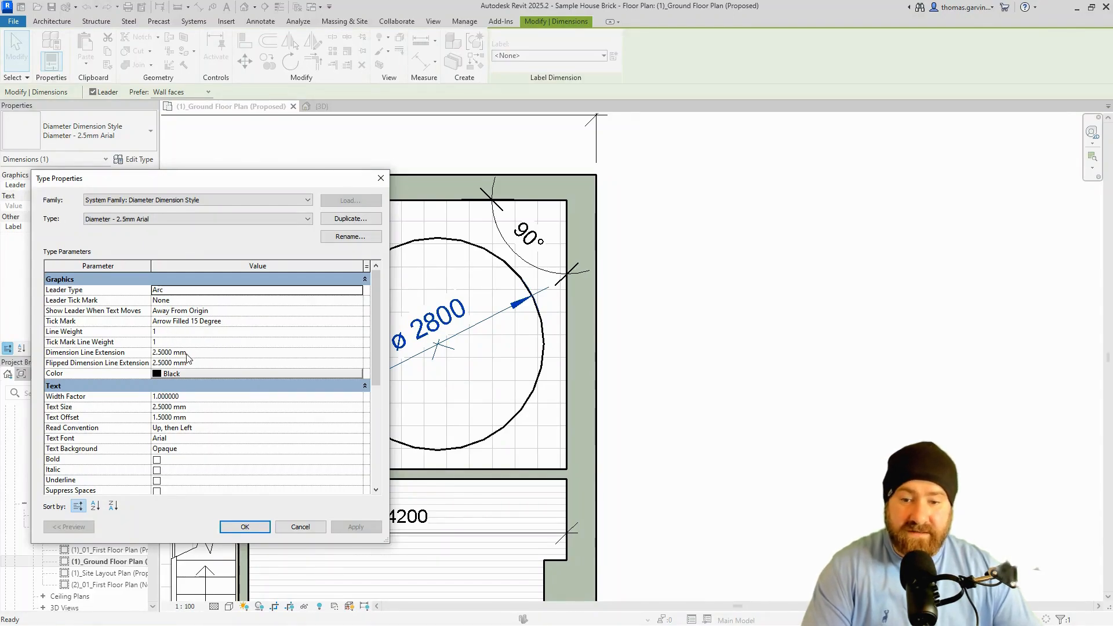
# Set Dimension Line Extension and Flipped Dimension Line Extension to 0 and apply.
pyautogui.click(200, 352)
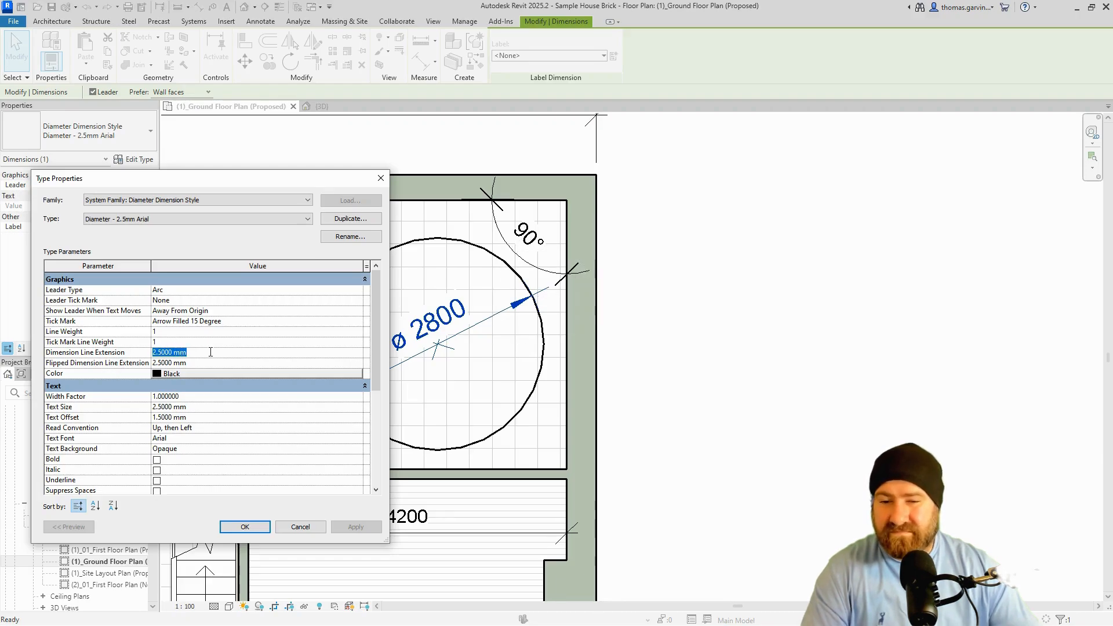
pyautogui.write('0')
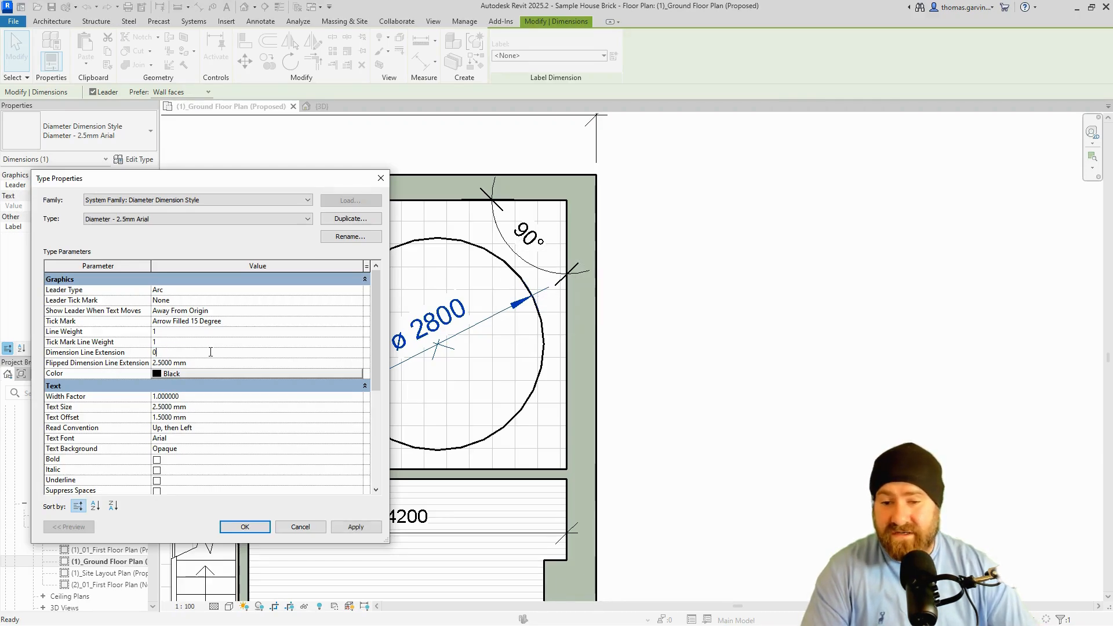
pyautogui.press('Tab')
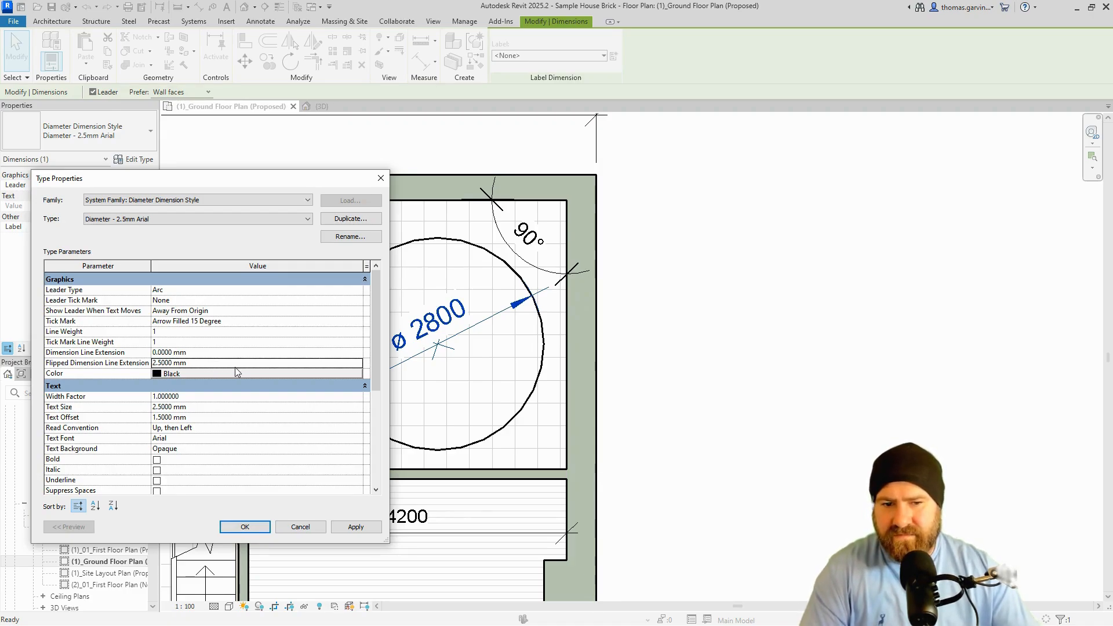
pyautogui.click(238, 363)
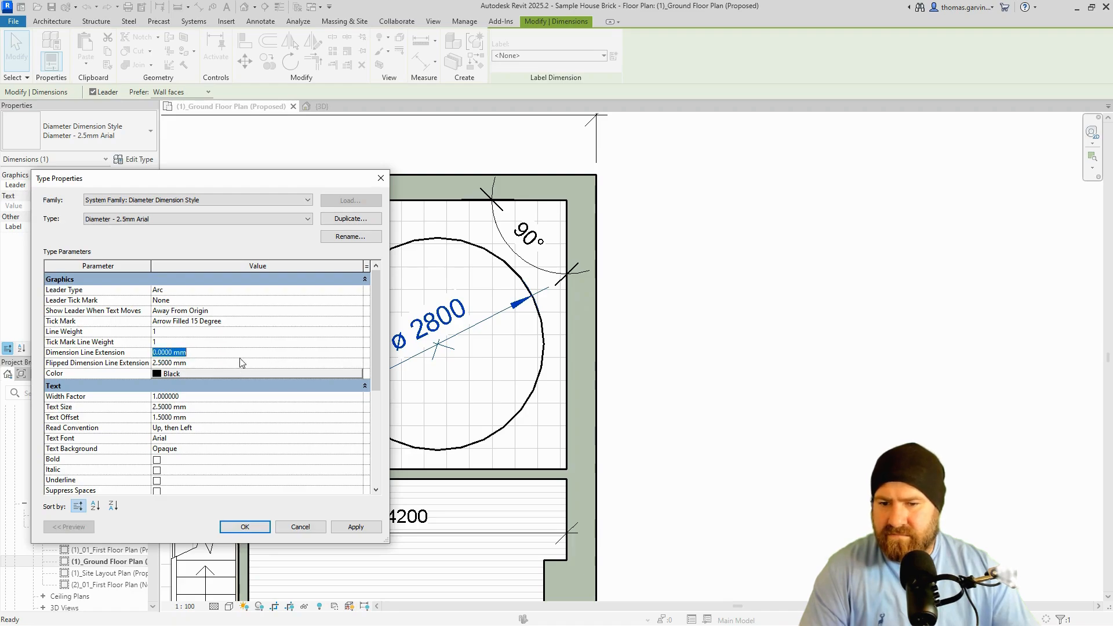
pyautogui.write('0')
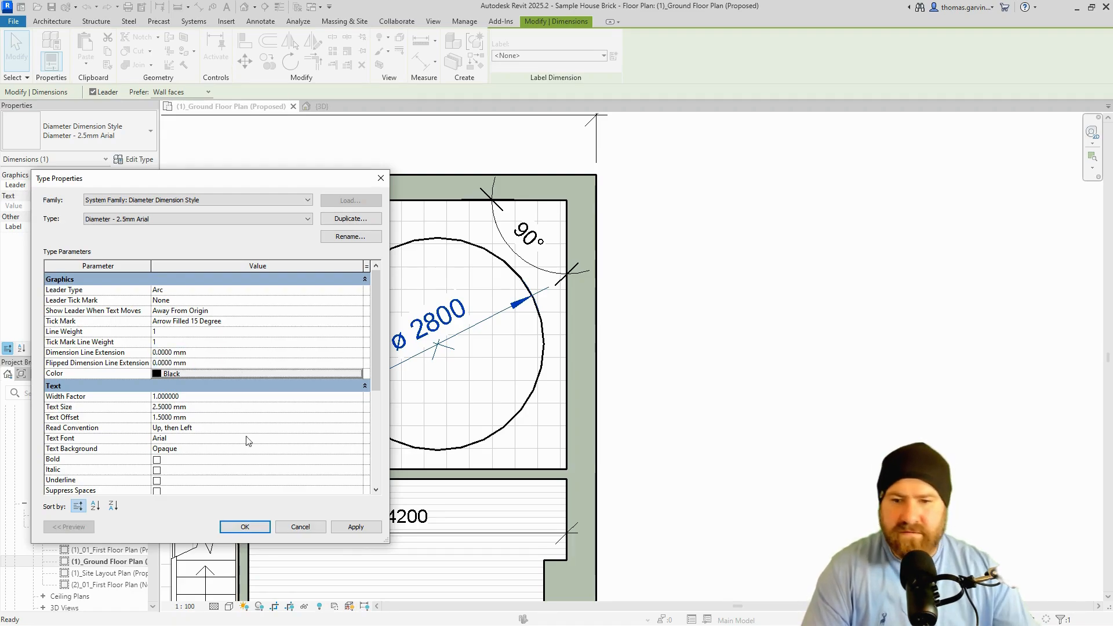
pyautogui.click(368, 526)
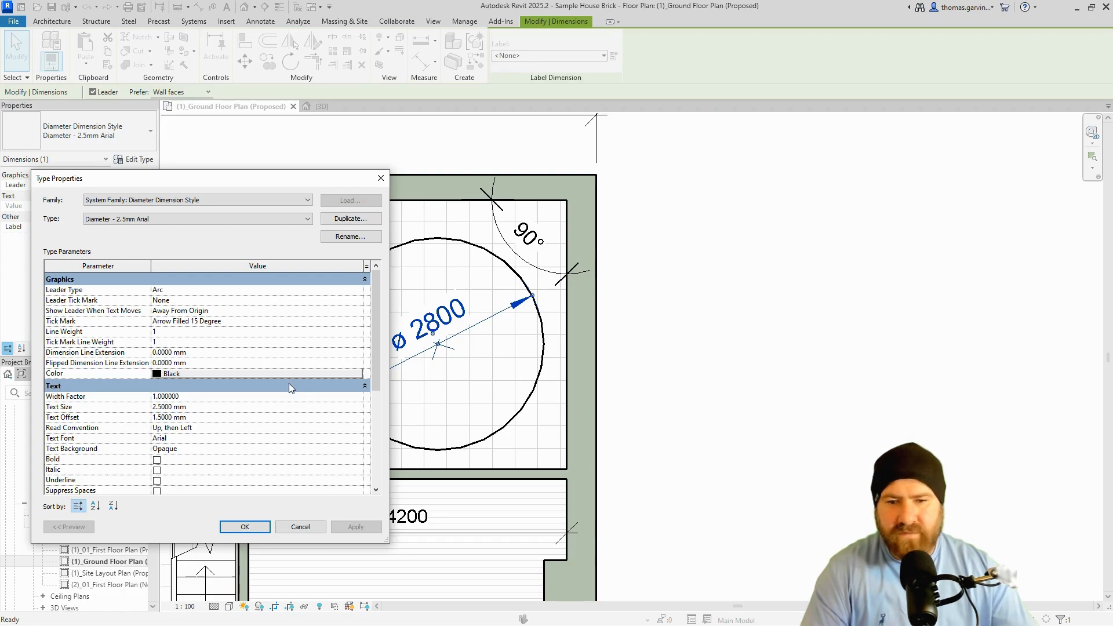
# Remove Center Marks from the Diameter - 2.5mm Arial style and confirm the changes.
pyautogui.scroll(-2, 281, 347)
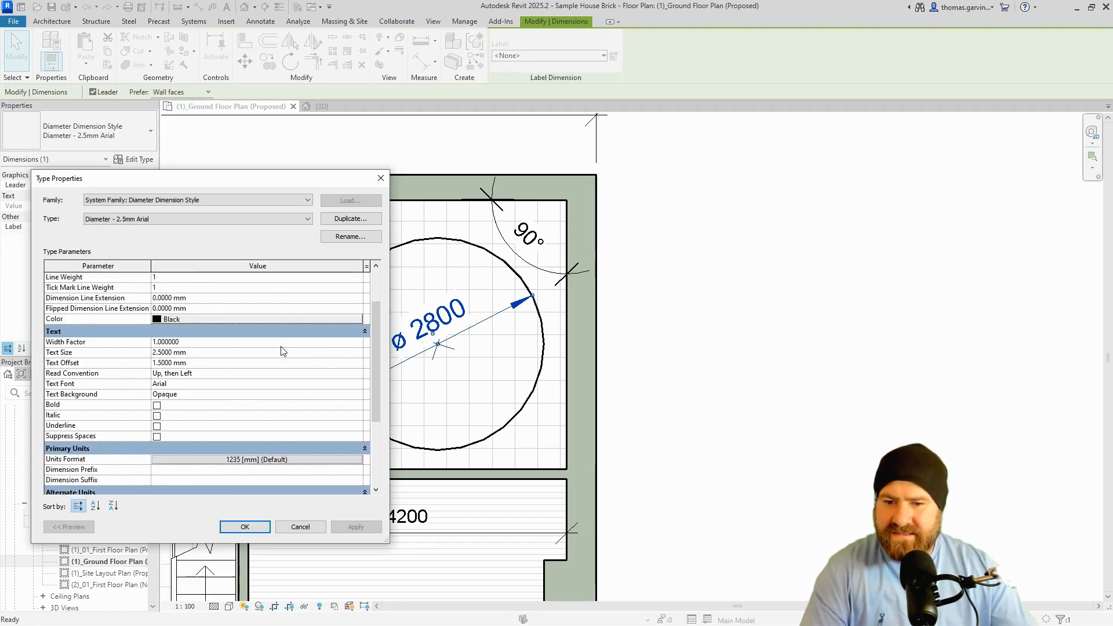
pyautogui.scroll(-1, 283, 351)
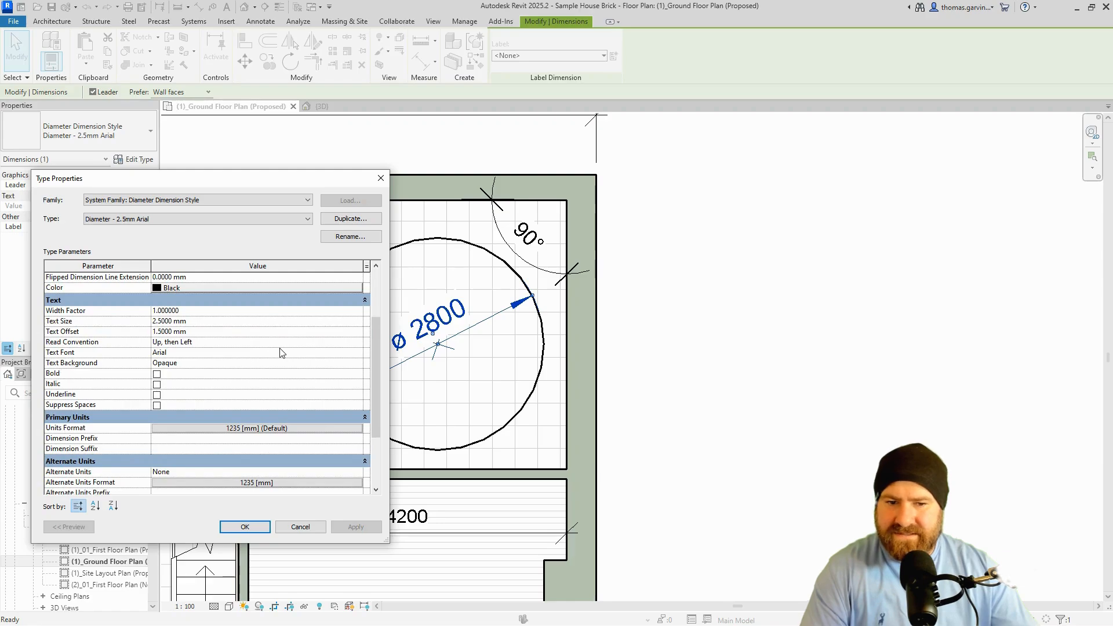
pyautogui.scroll(-3, 280, 352)
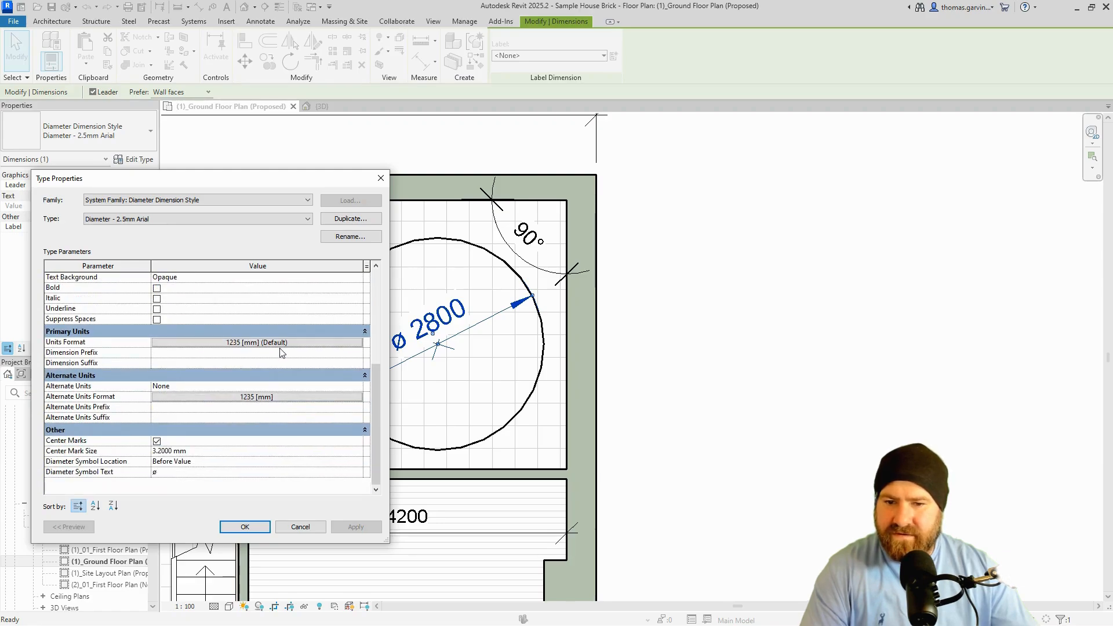
pyautogui.click(157, 441)
pyautogui.click(357, 527)
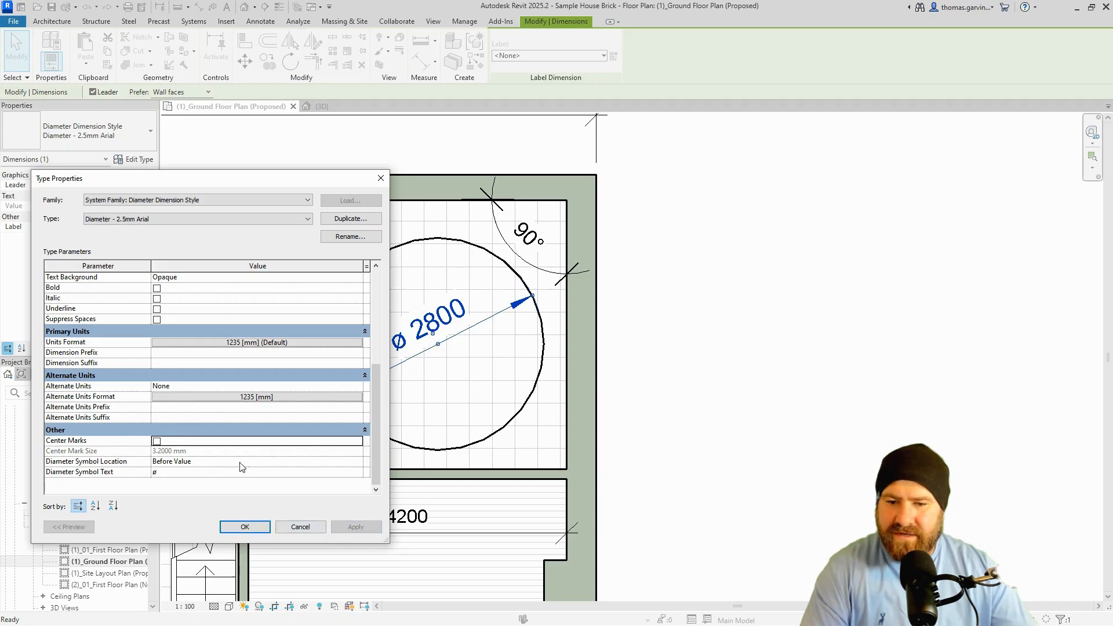
pyautogui.click(194, 473)
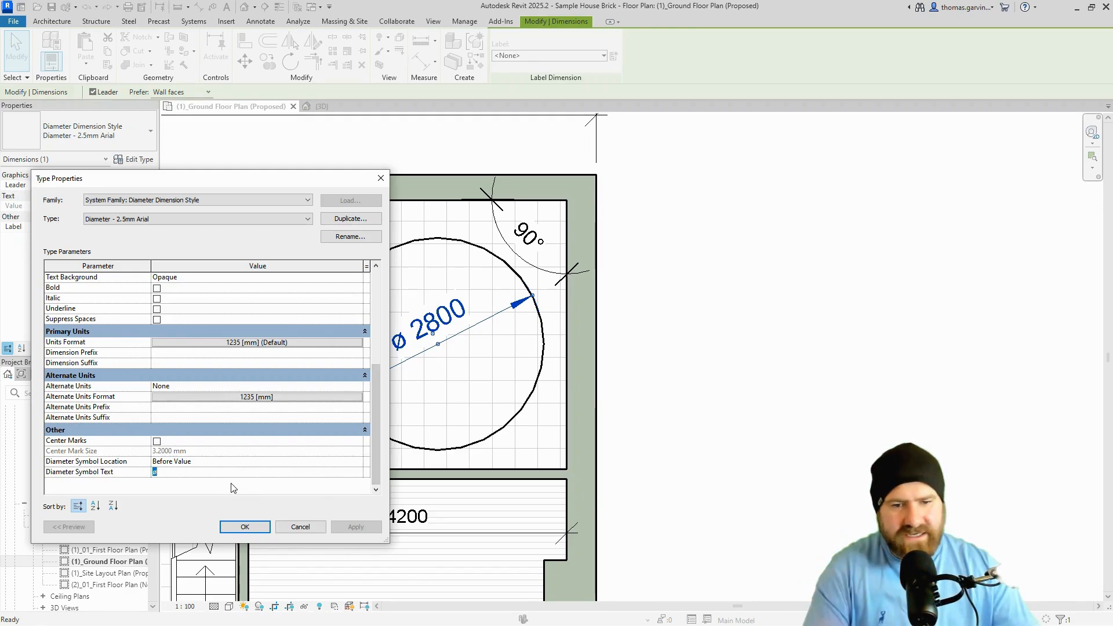
pyautogui.click(245, 527)
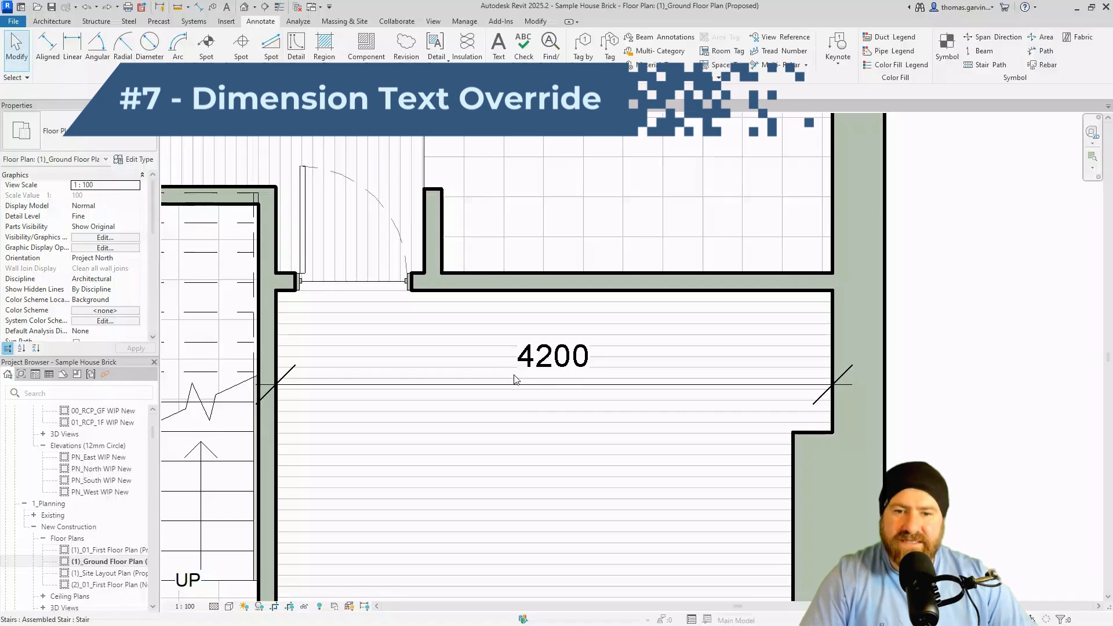
pyautogui.click(567, 388)
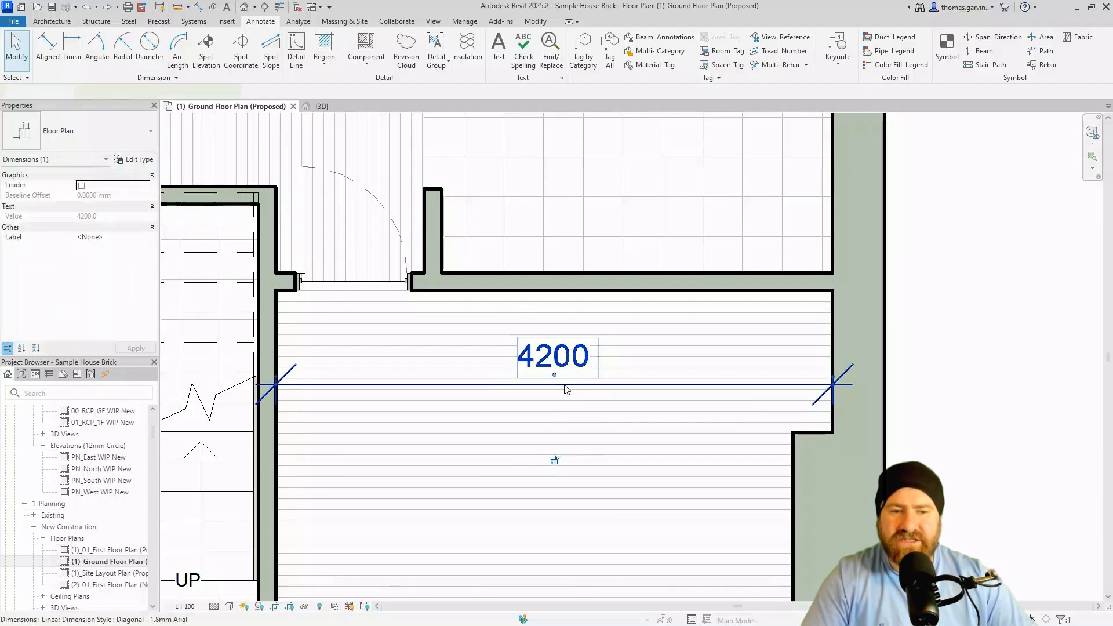
# Replace the 4200 dimension's value with the text 'Who KNows' after 3500 is rejected.
pyautogui.click(559, 353)
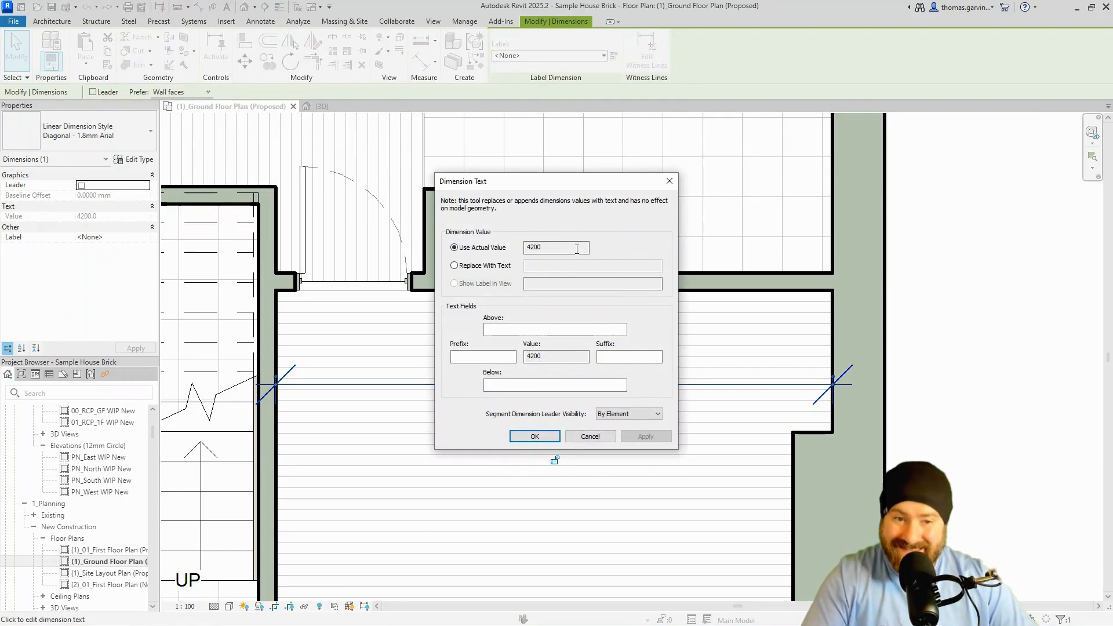
pyautogui.click(480, 267)
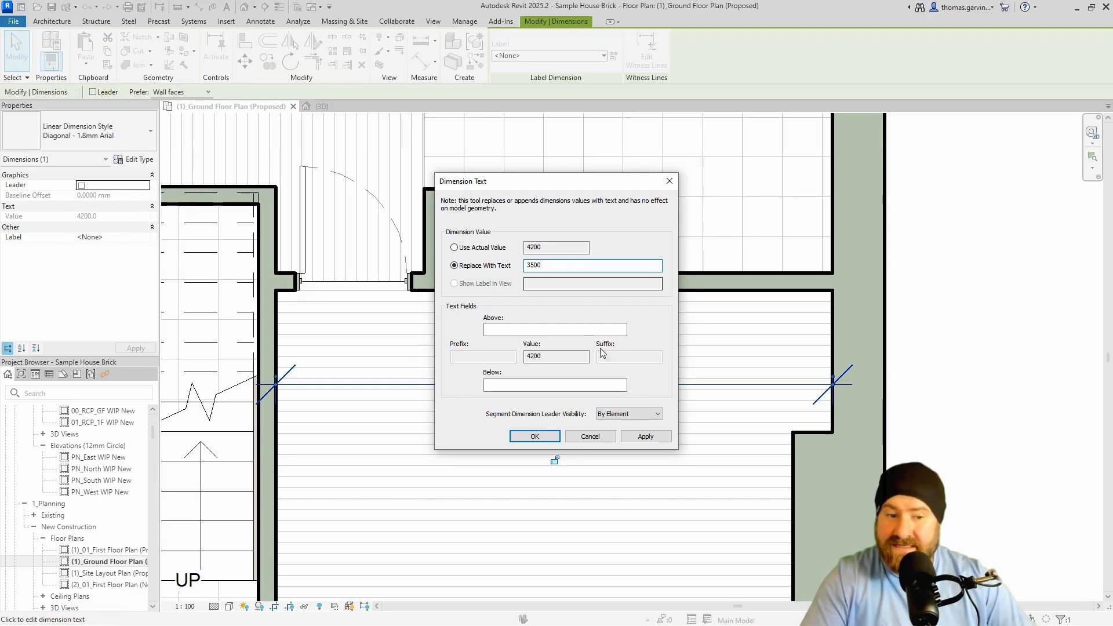
pyautogui.click(643, 436)
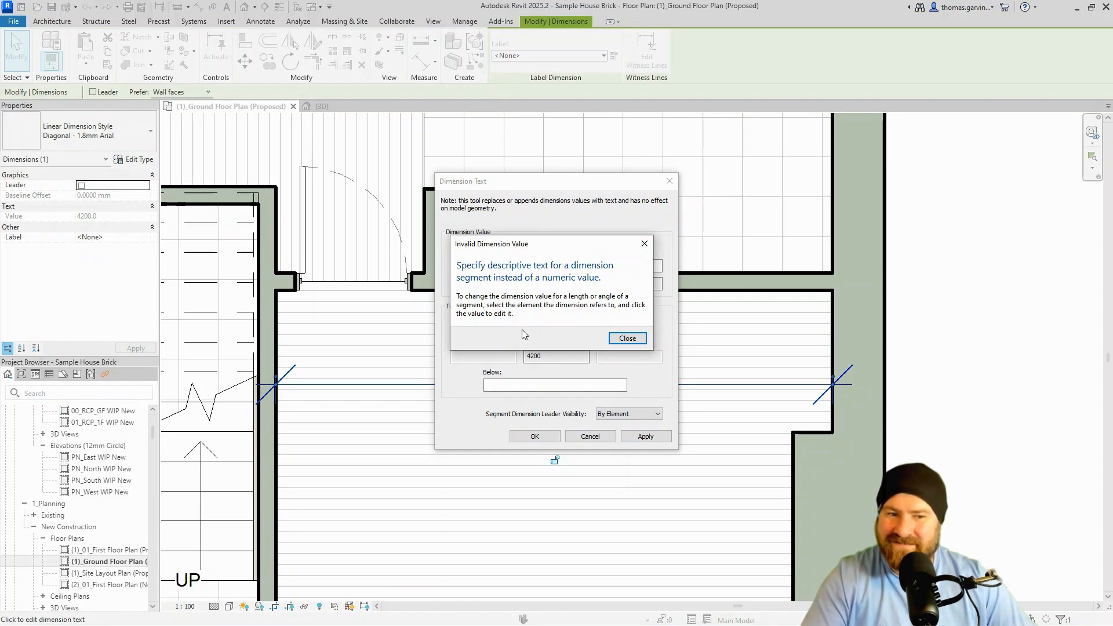
pyautogui.click(627, 338)
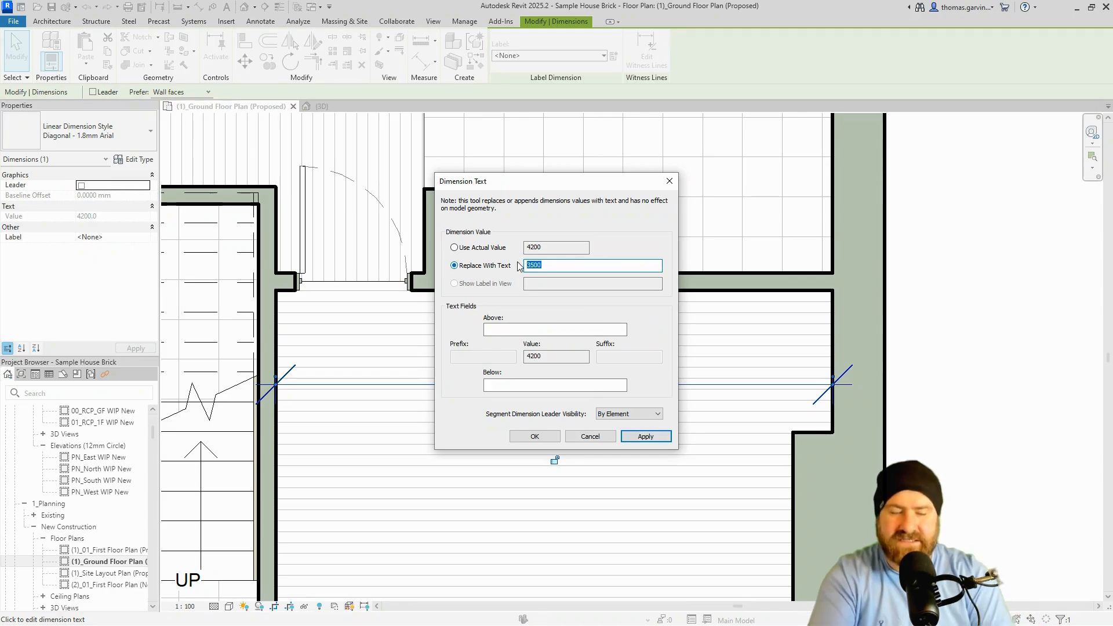
pyautogui.write('QW')
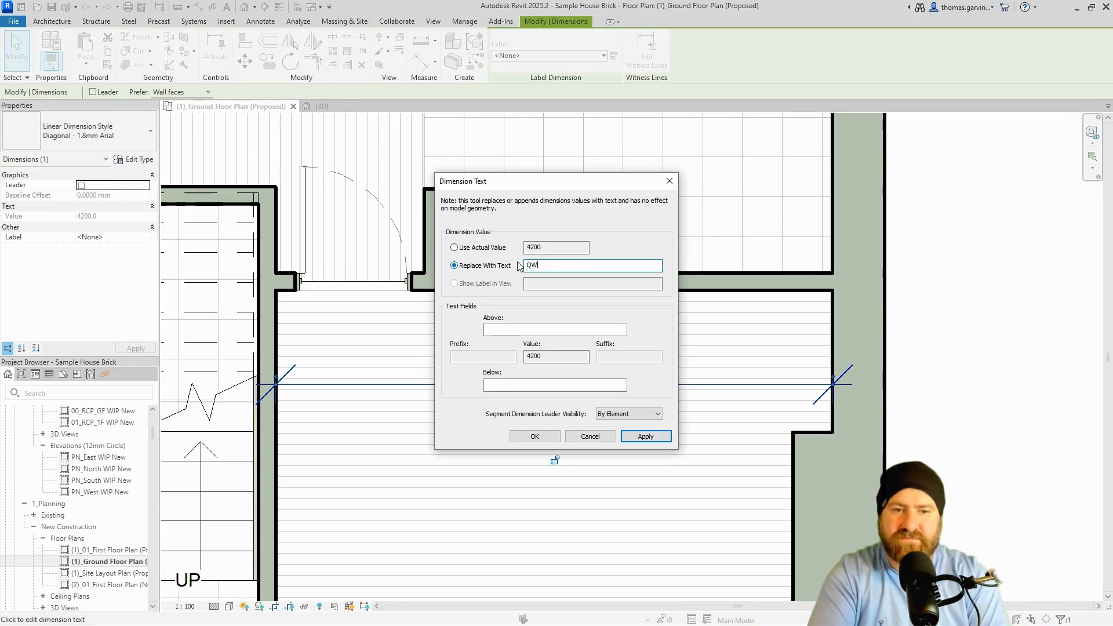
pyautogui.write('Who KNows')
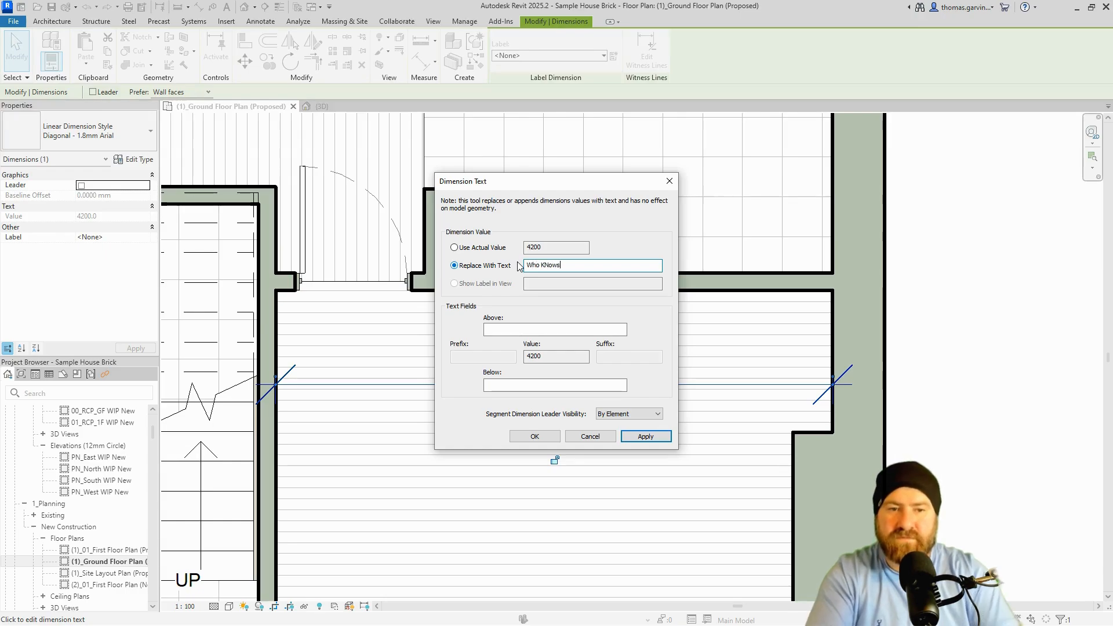
pyautogui.click(535, 436)
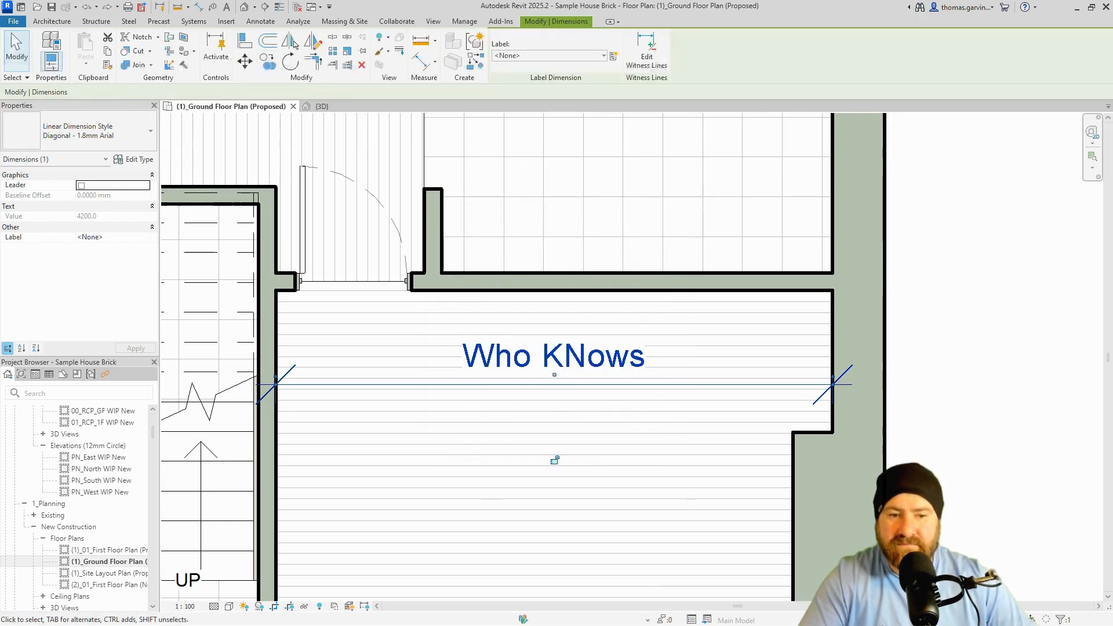
# Undo the text replacement and give the 4200 dimension the prefix 'Min.'.
pyautogui.hotkey('ctrl', 'z')
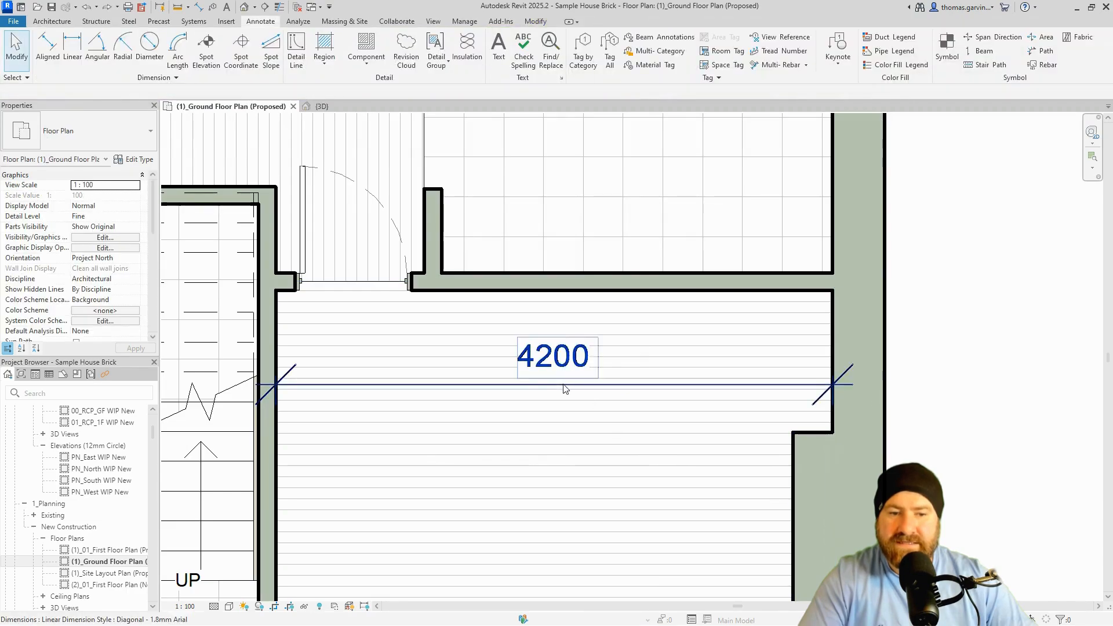
pyautogui.click(555, 363)
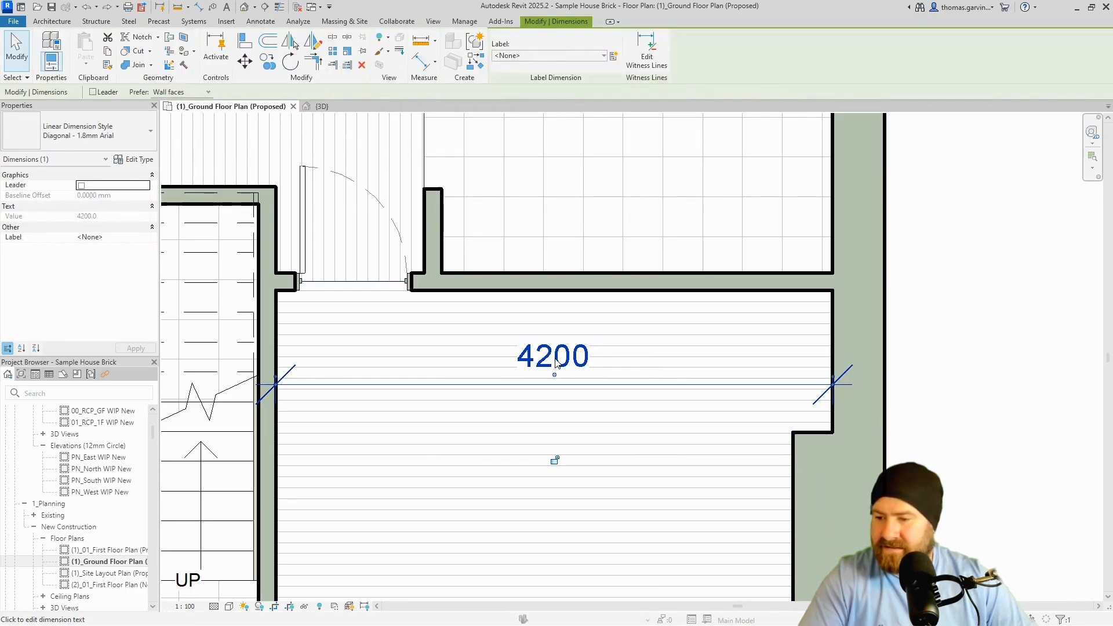
pyautogui.click(527, 329)
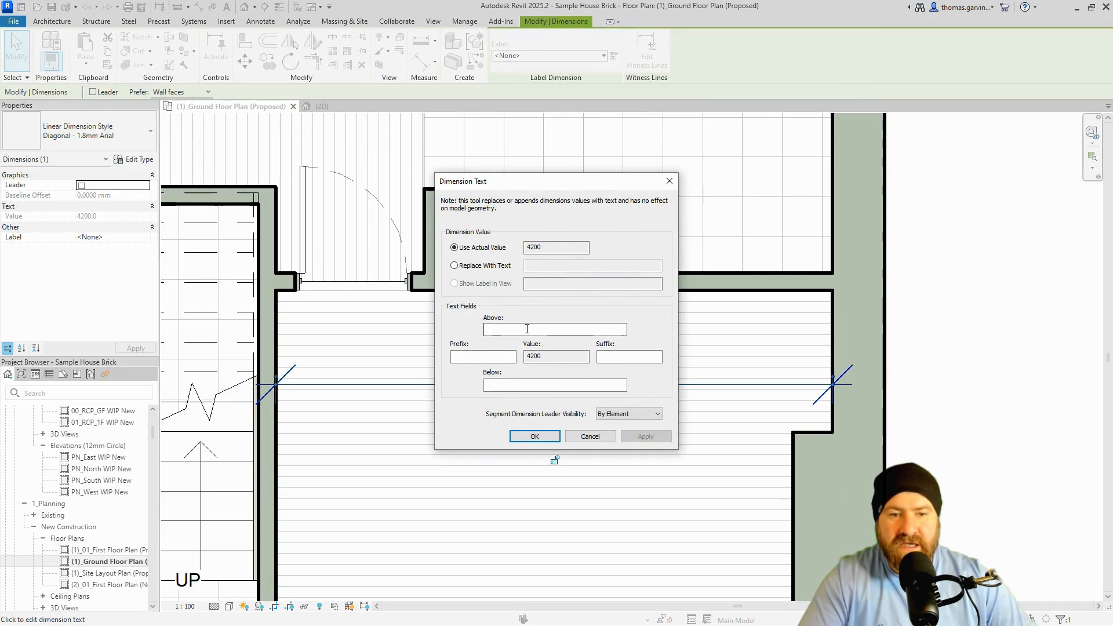
pyautogui.click(527, 329)
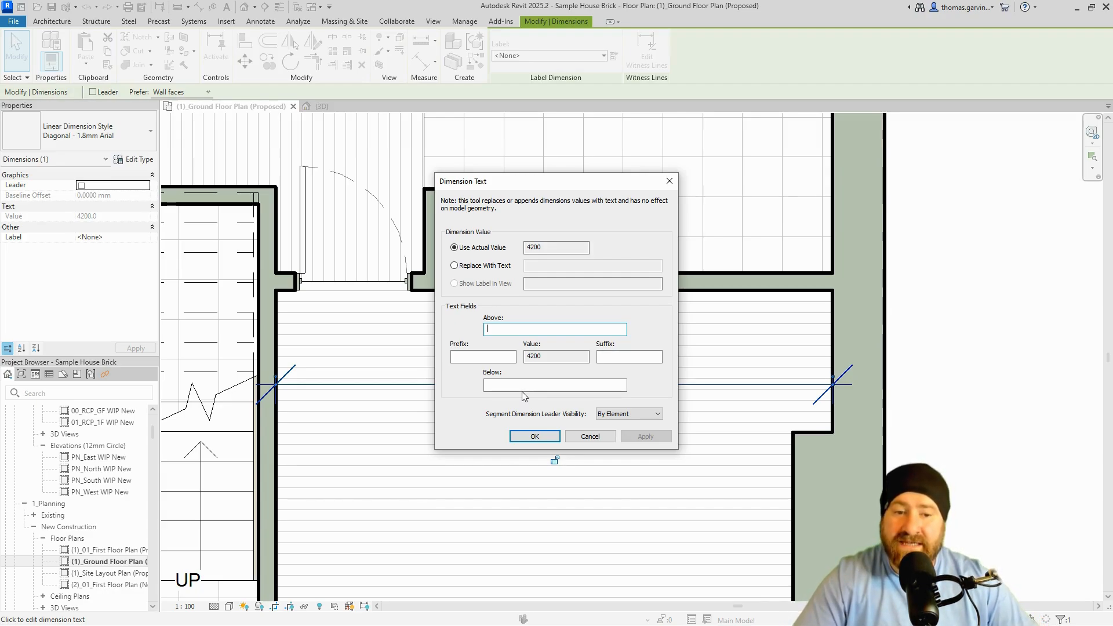
pyautogui.click(478, 358)
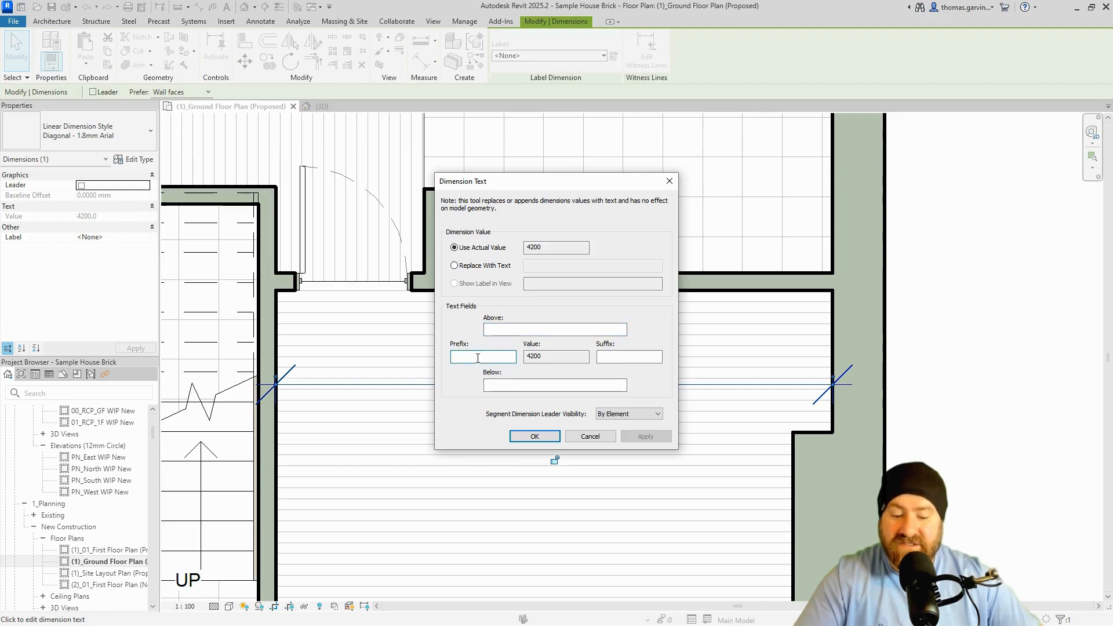
pyautogui.write('Min.')
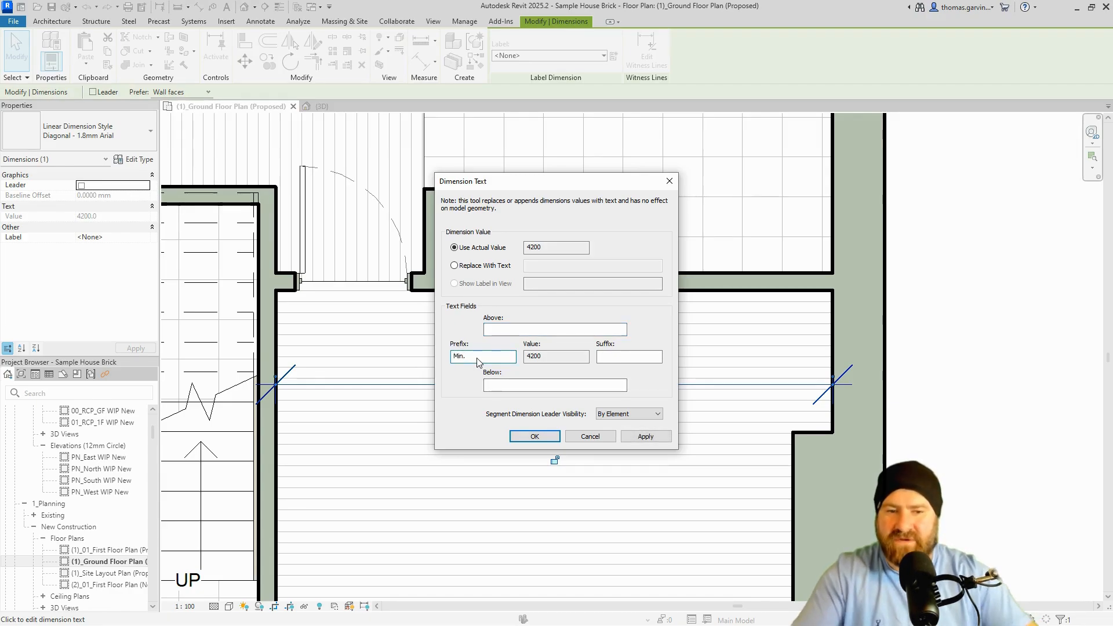
pyautogui.click(534, 436)
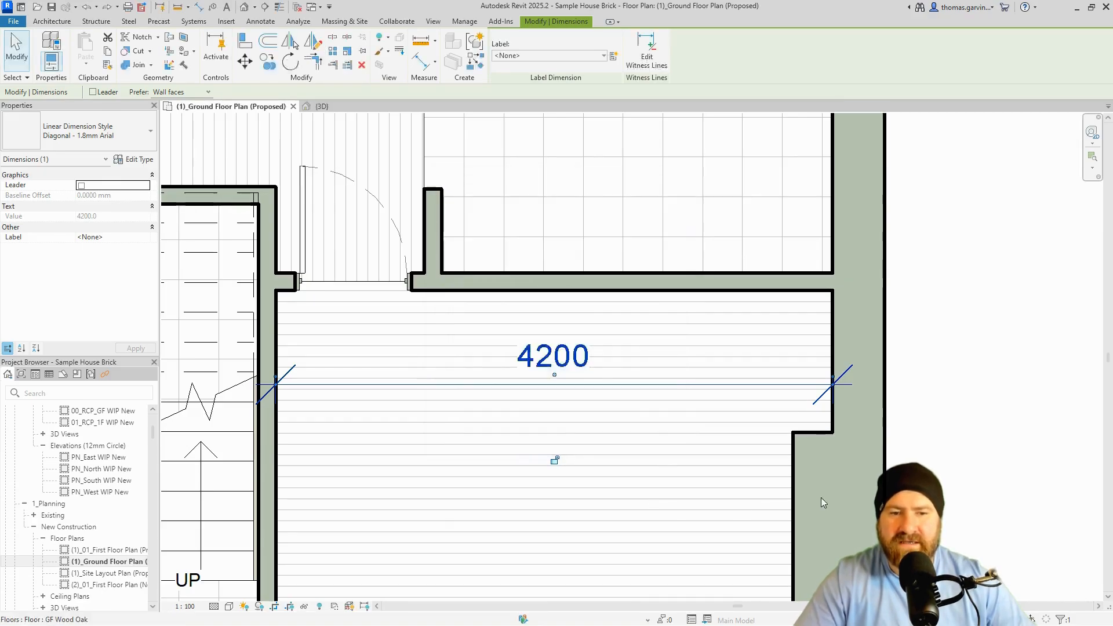
# Recheck the Min. 4200 dimension's text settings, then select the 9540 overall dimension.
pyautogui.click(1030, 409)
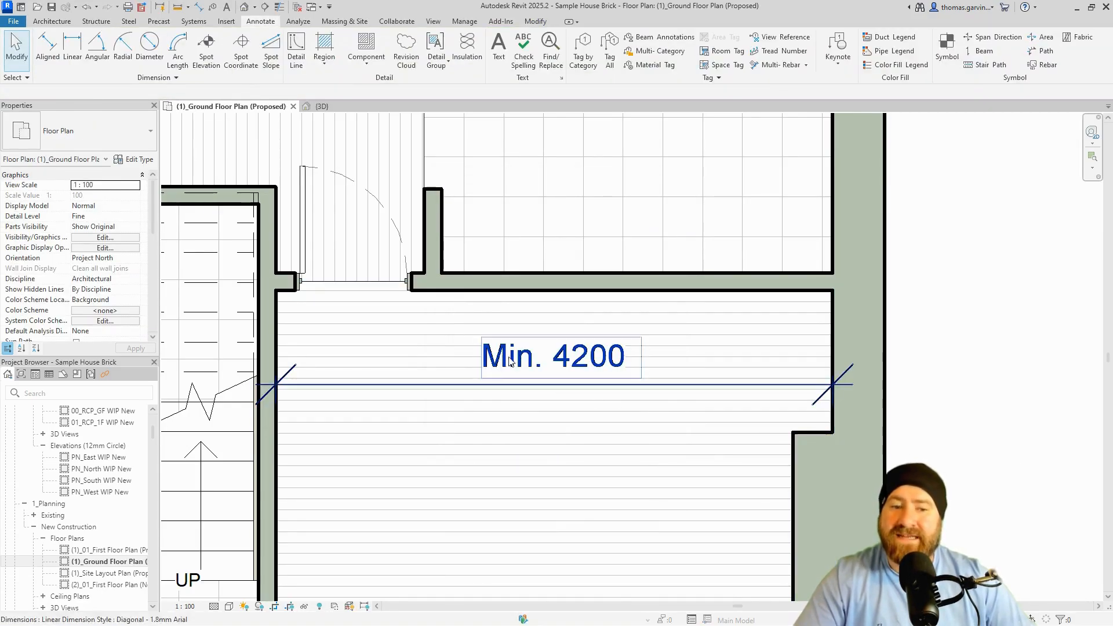
pyautogui.click(578, 371)
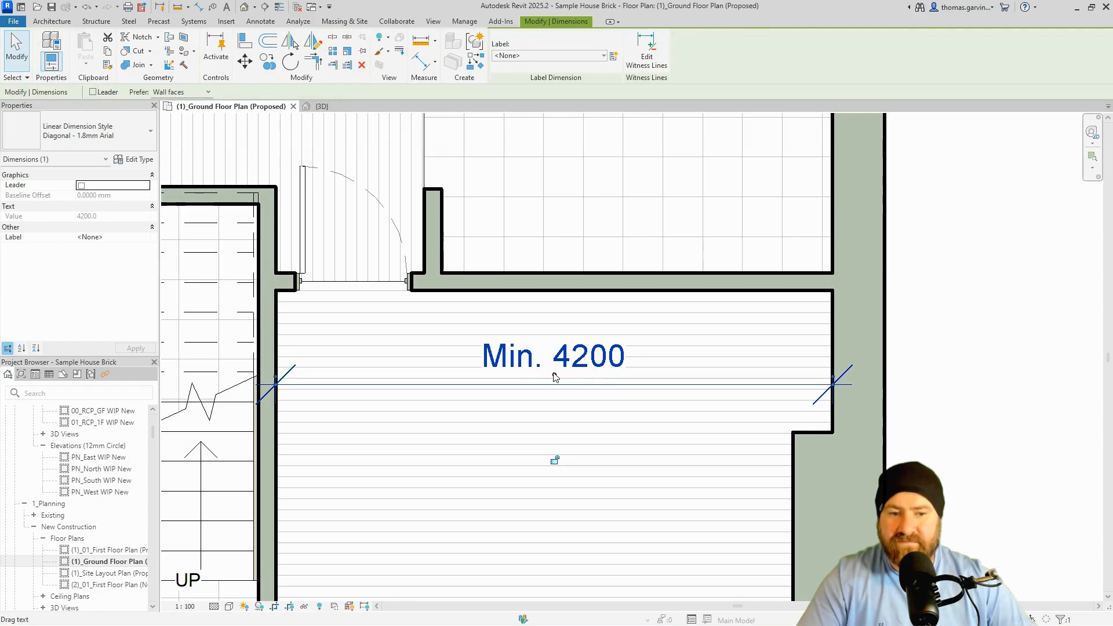
pyautogui.click(568, 359)
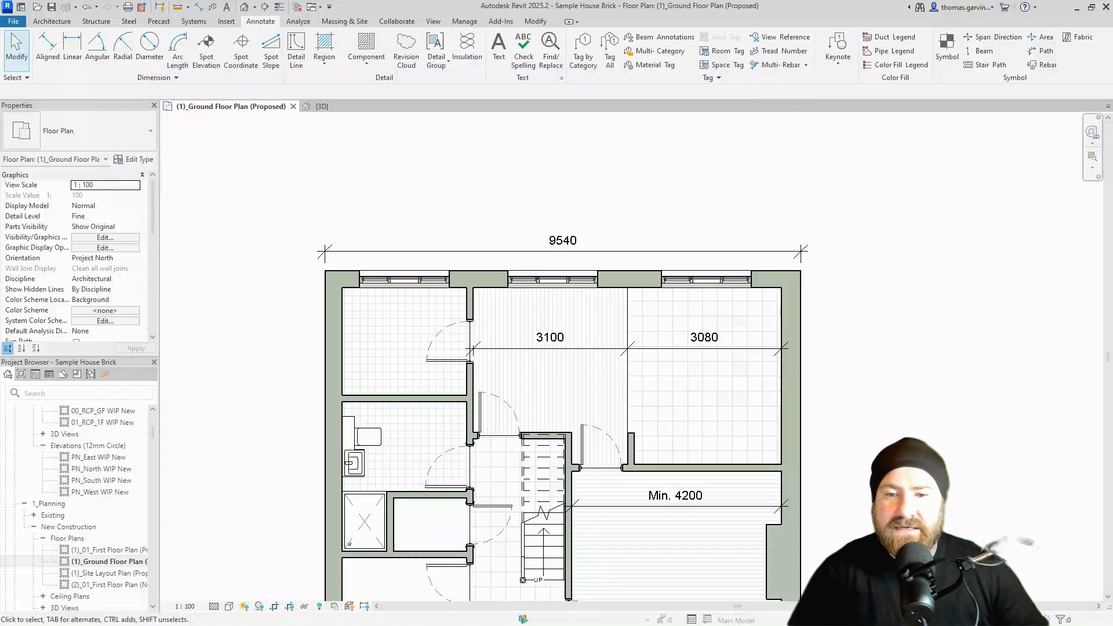
pyautogui.click(479, 252)
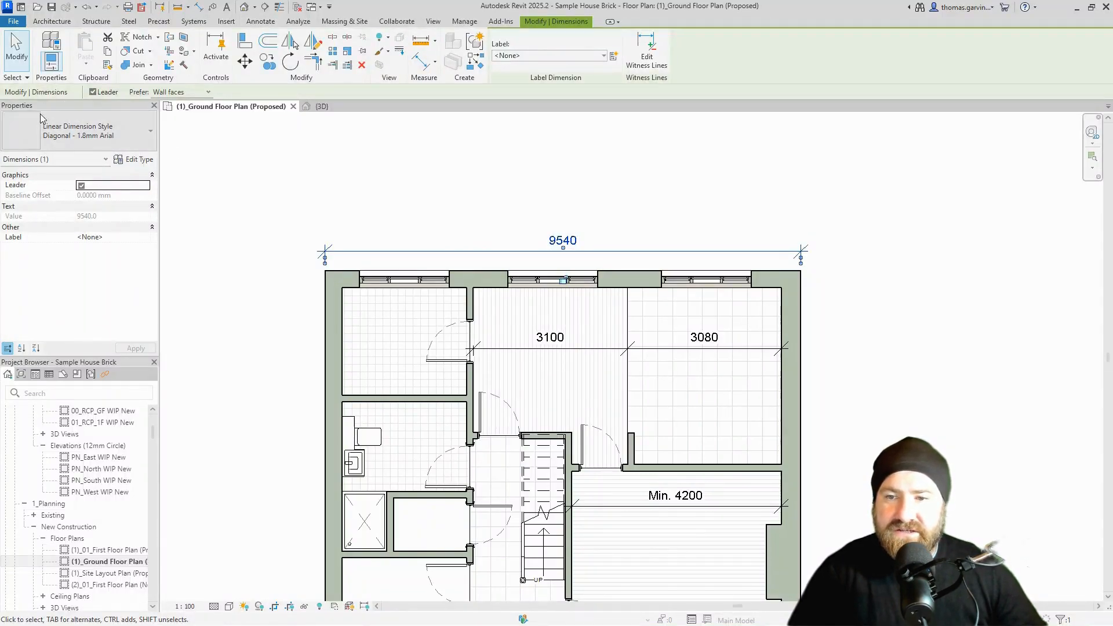
# Duplicate the 9540 dimension's type as 'Diagonal - 2mm Arial'.
pyautogui.click(139, 161)
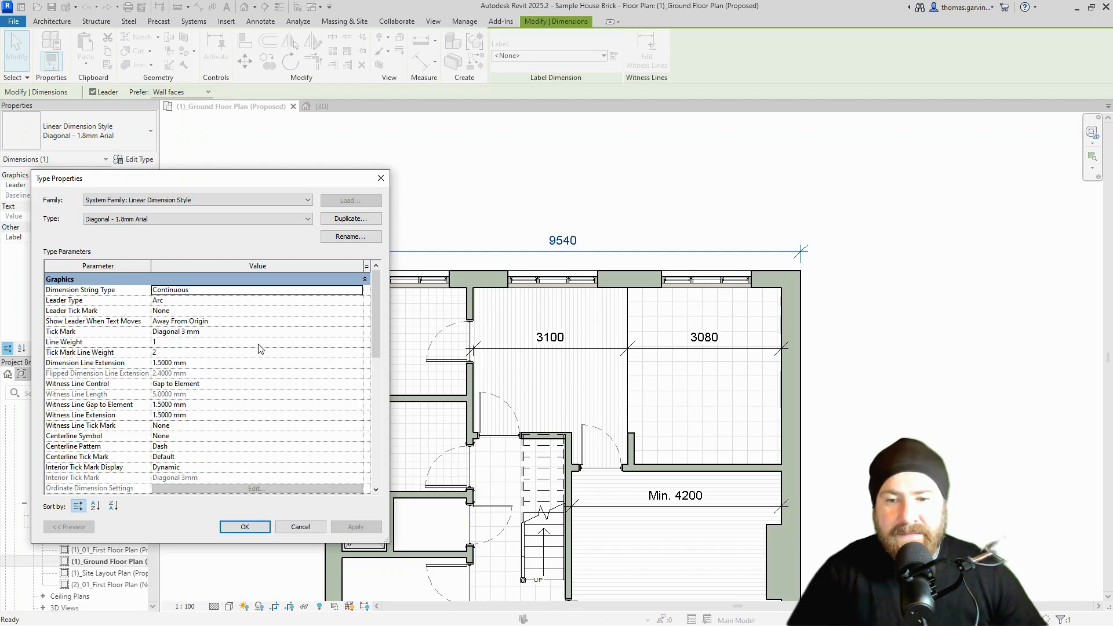
pyautogui.click(365, 221)
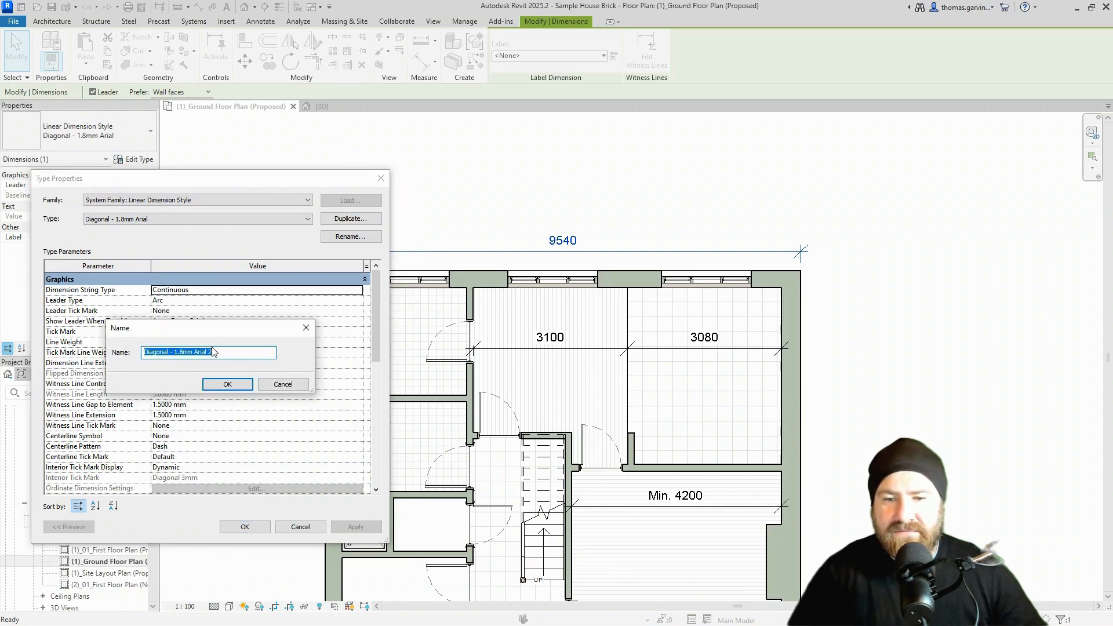
pyautogui.click(220, 355)
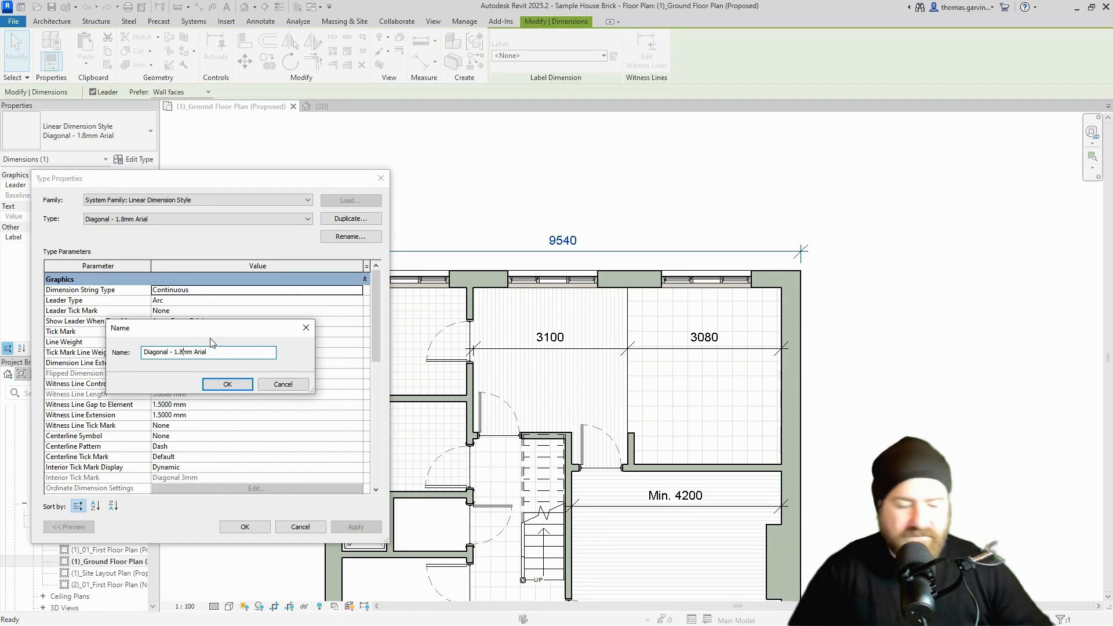
pyautogui.write('2')
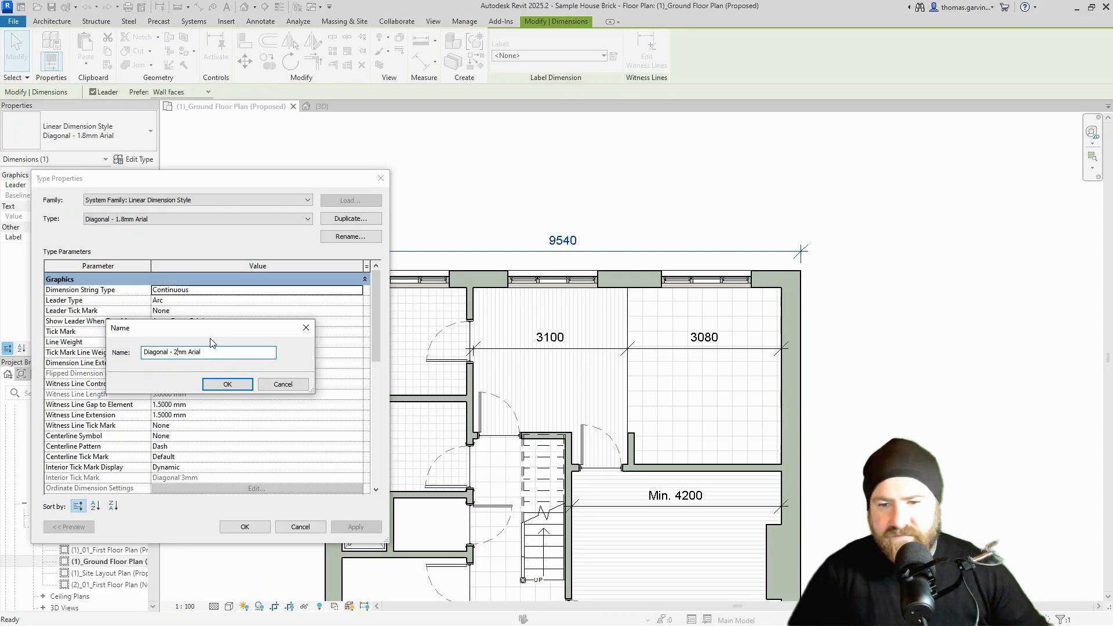
pyautogui.click(225, 384)
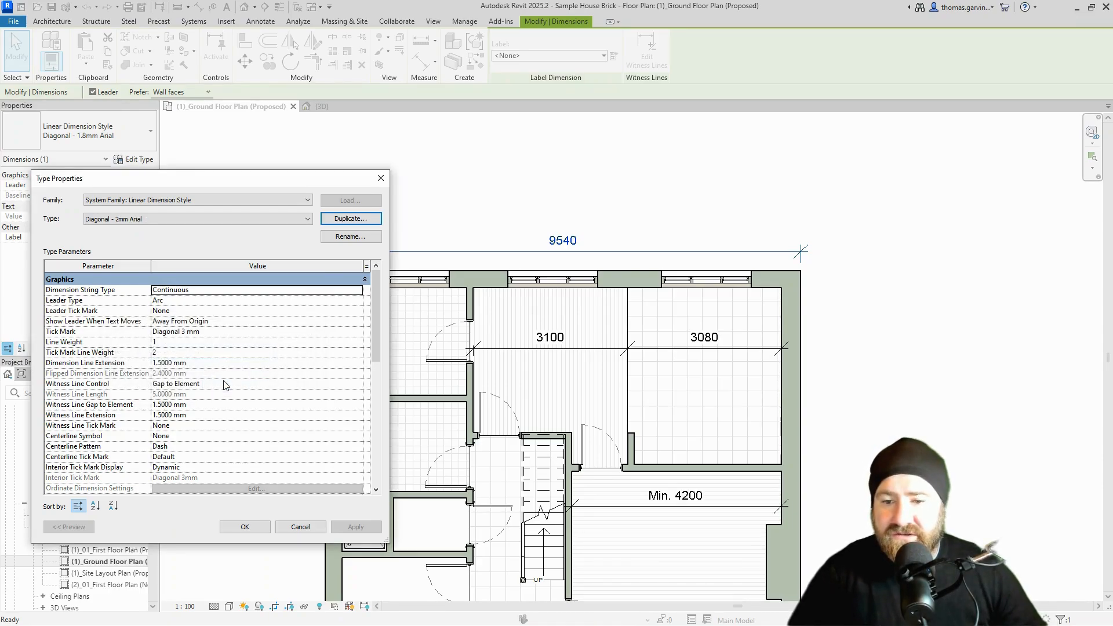
# Set the new type's Text Size to 2 mm and apply it to the dimension.
pyautogui.scroll(-1, 225, 385)
pyautogui.scroll(-5, 226, 385)
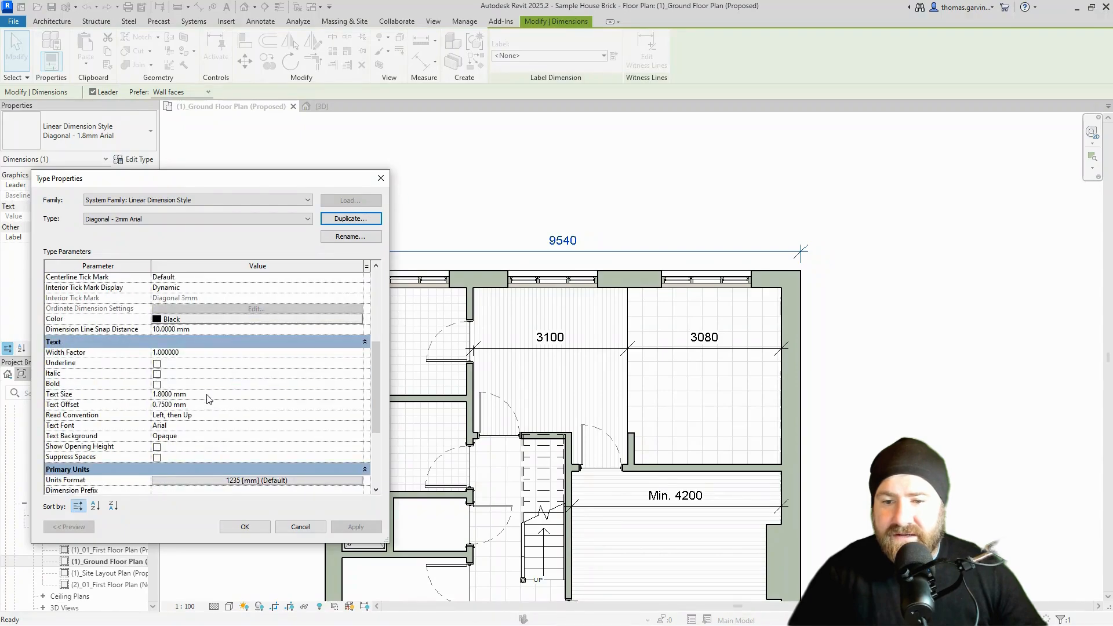
pyautogui.click(206, 394)
pyautogui.write('2')
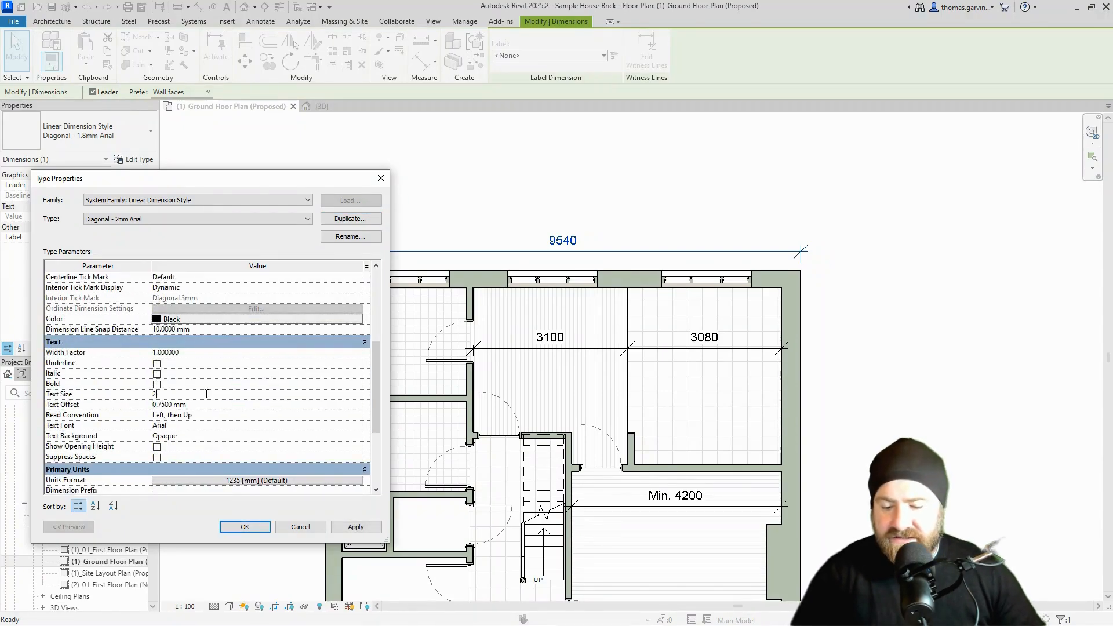
pyautogui.press('Tab')
pyautogui.click(256, 528)
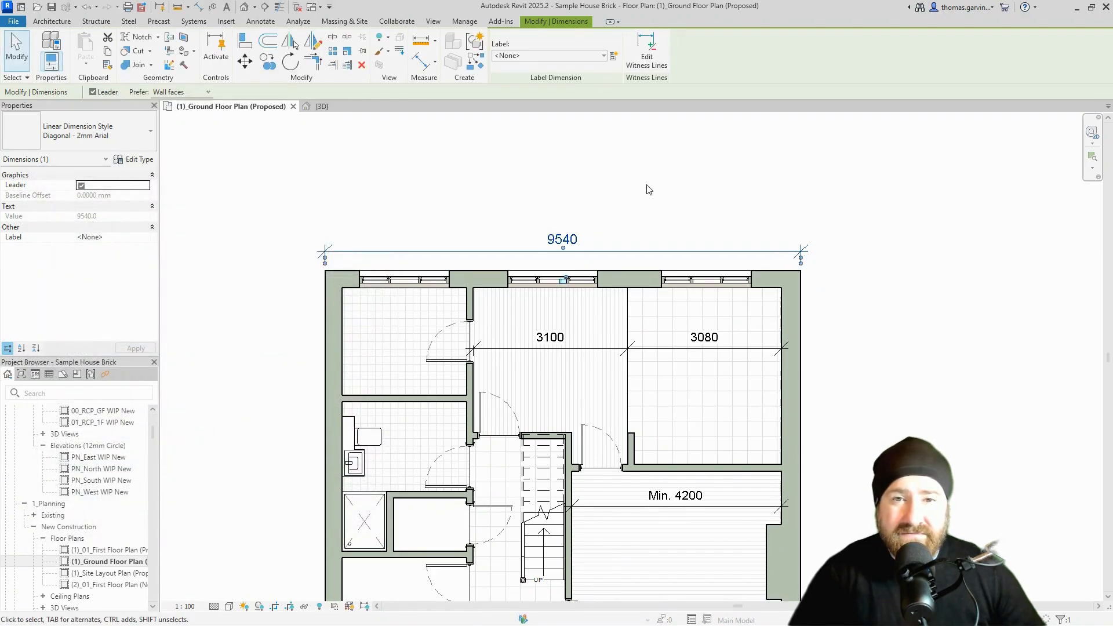
pyautogui.click(239, 290)
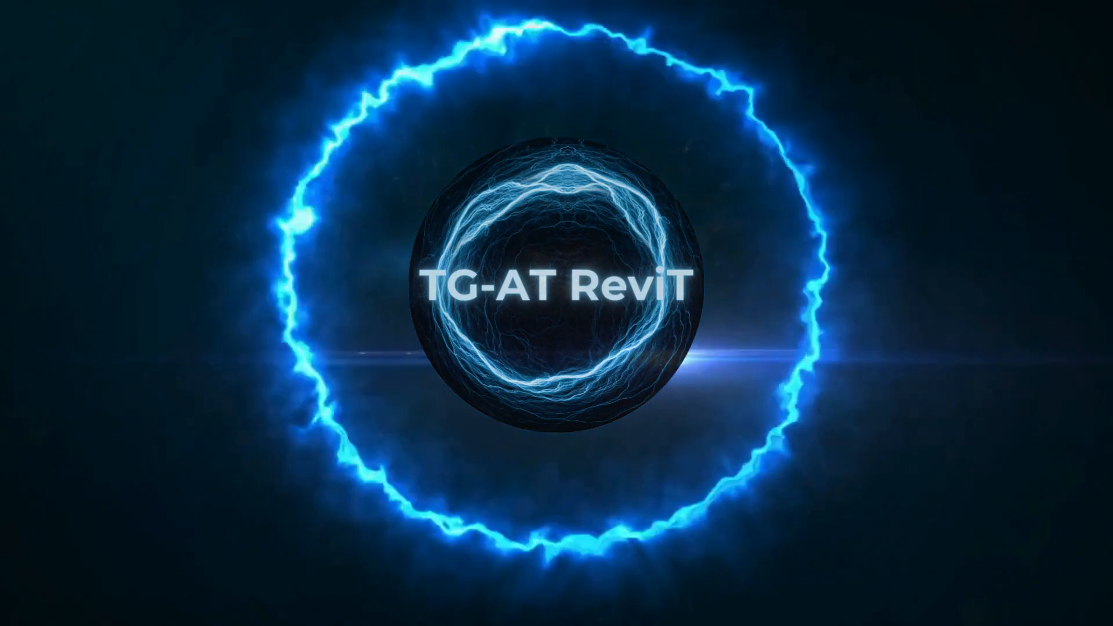